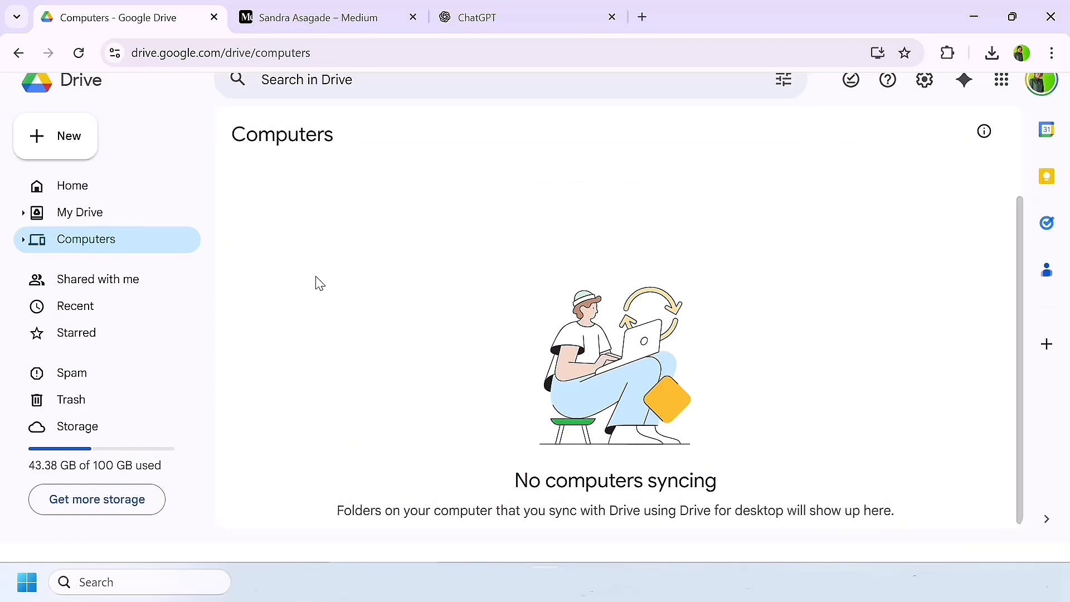
Step: Create a new Google Drive folder named Data Projects/Portfolio
{"action": "left_click", "coordinate": [66, 149]}
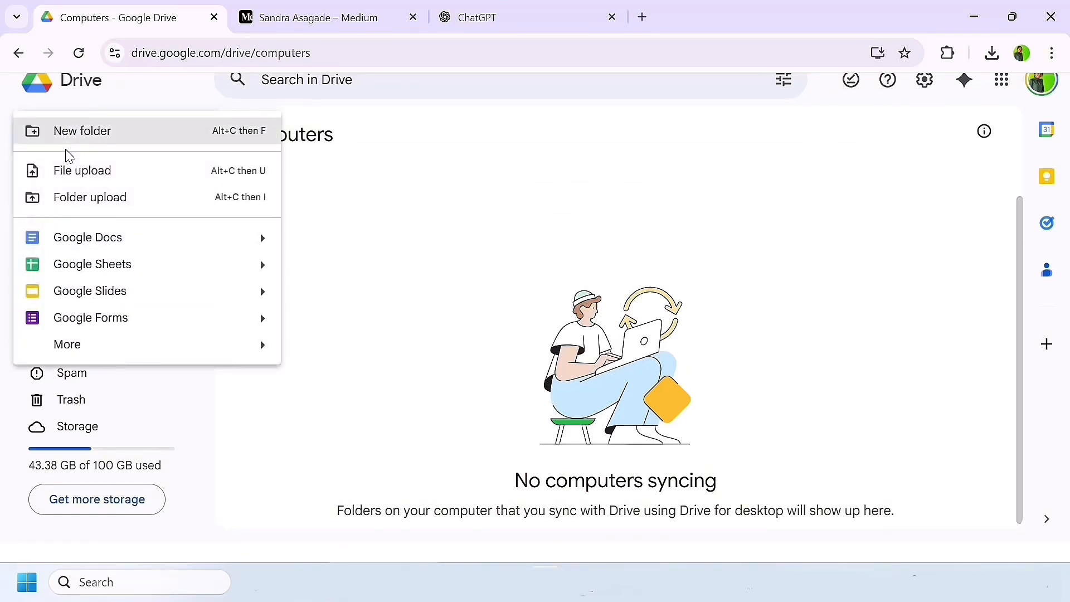
{"action": "left_click", "coordinate": [91, 137]}
{"action": "type", "text": "Data Projects/Portfolio"}
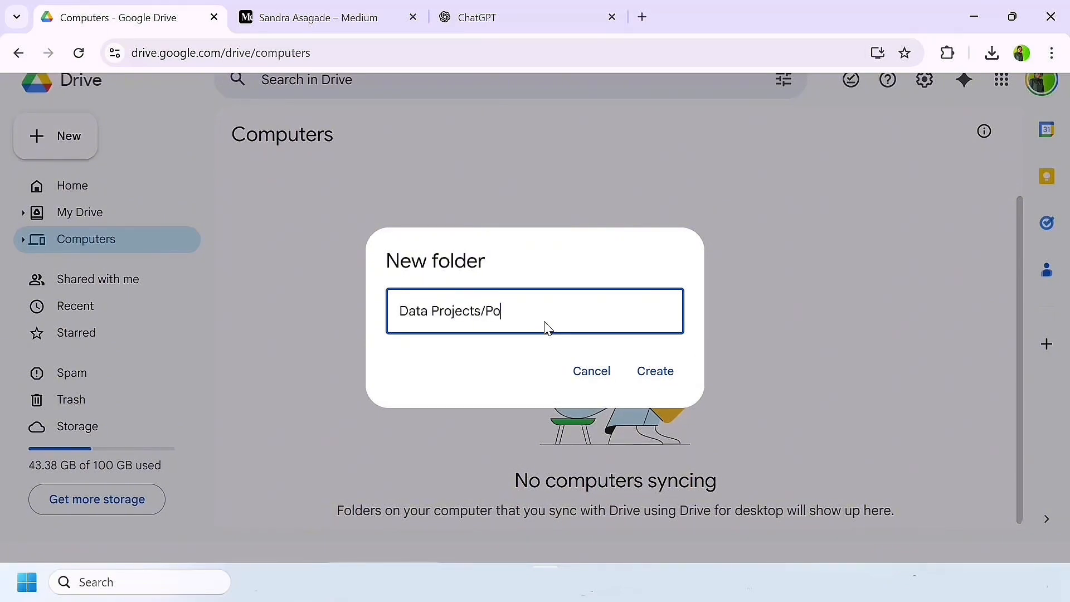
{"action": "left_click", "coordinate": [655, 372]}
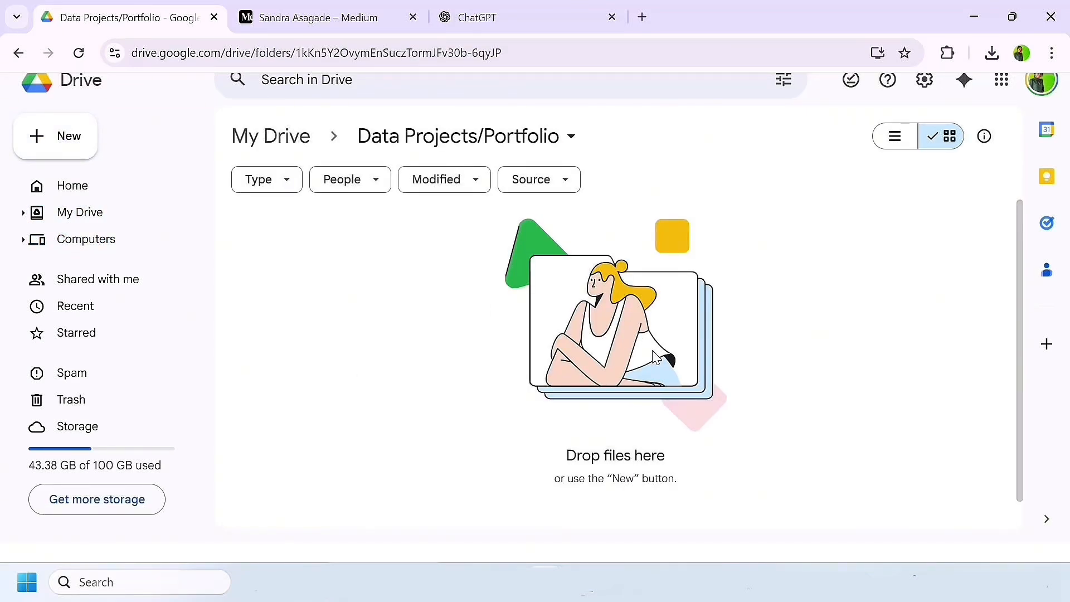
Step: Upload the files pwc - churn and pwc - diversity and inclusion from Downloads into the Data Projects/Portfolio folder
{"action": "left_click", "coordinate": [52, 136]}
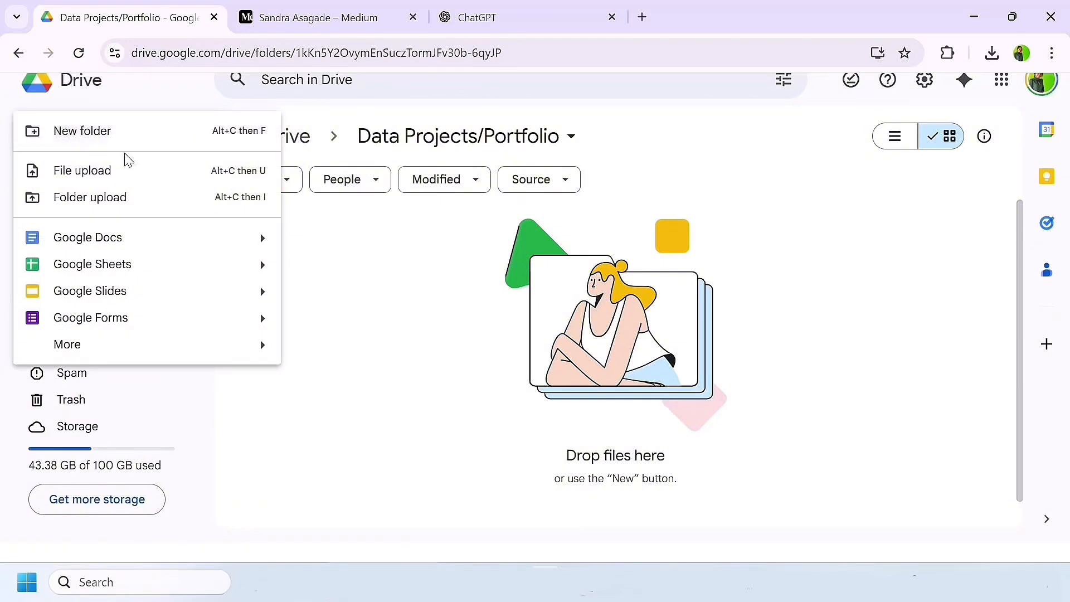
{"action": "left_click", "coordinate": [117, 183]}
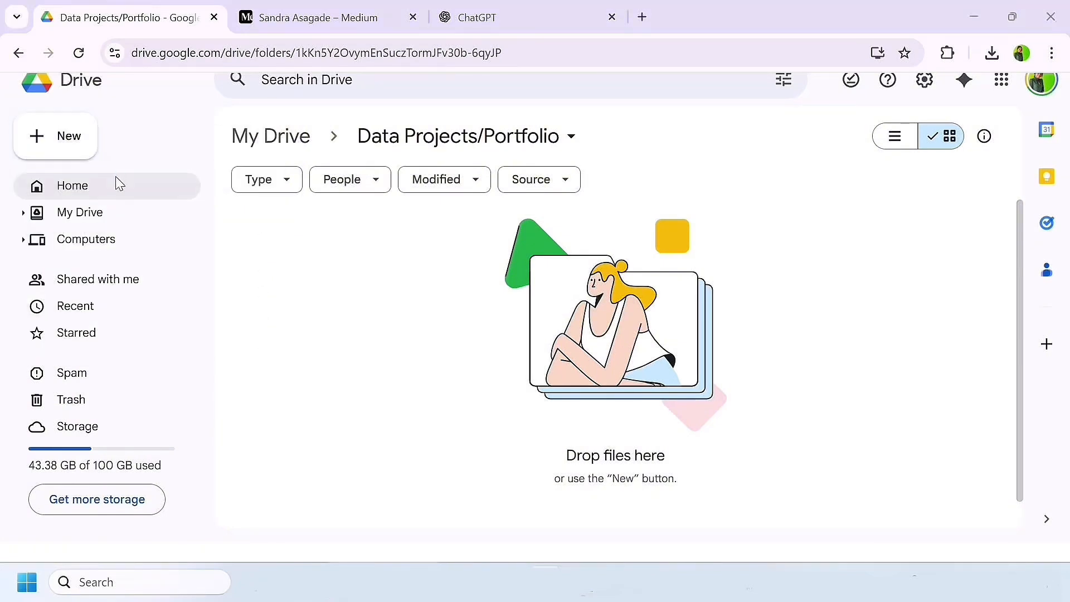
{"action": "left_click", "coordinate": [240, 156]}
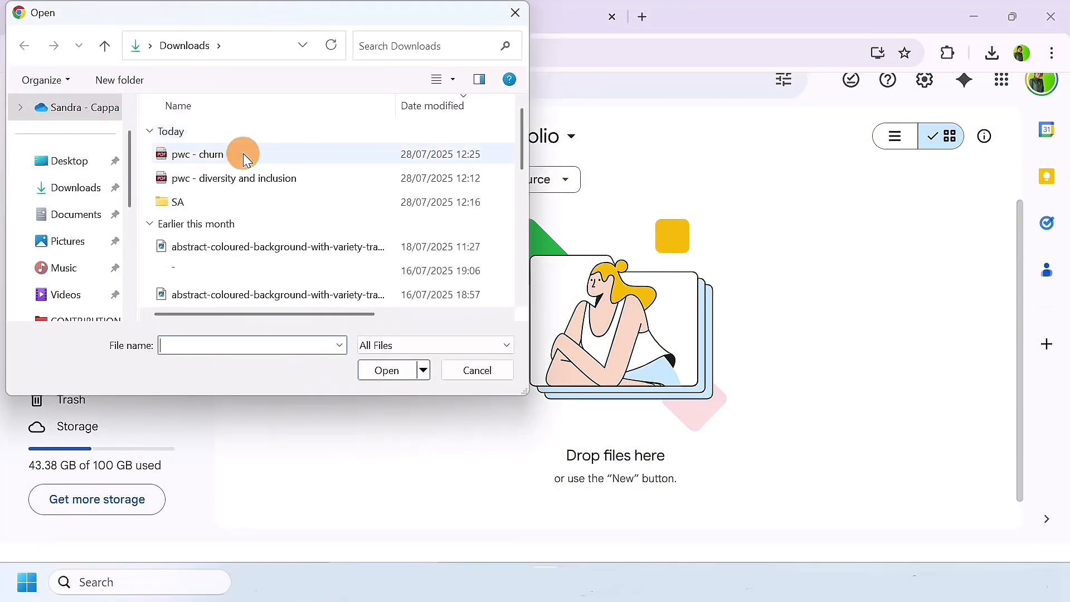
{"action": "left_click", "coordinate": [288, 179], "text": "ctrl"}
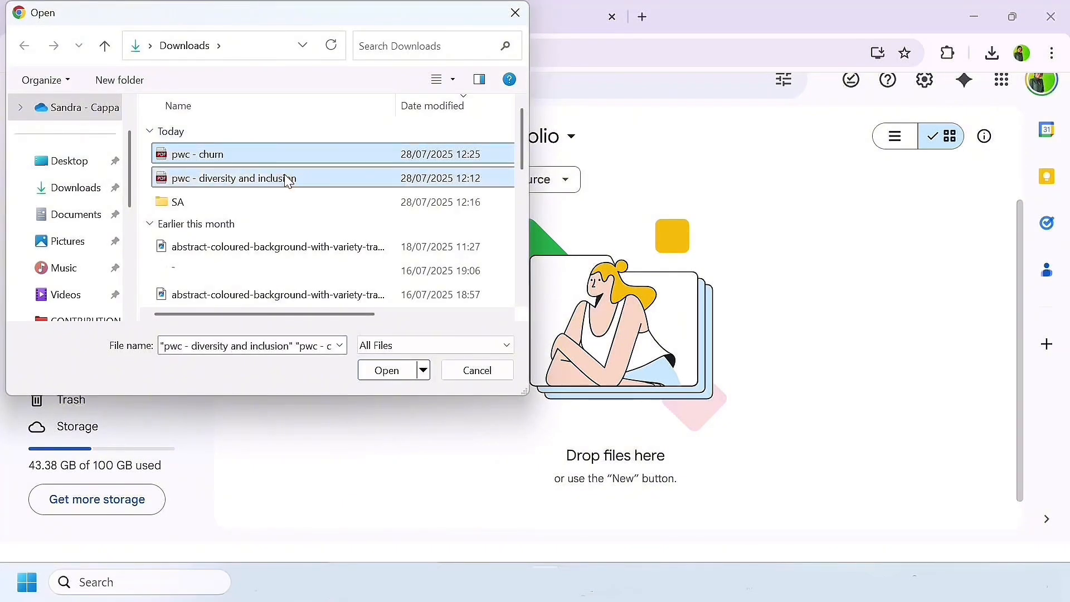
{"action": "left_click", "coordinate": [387, 372]}
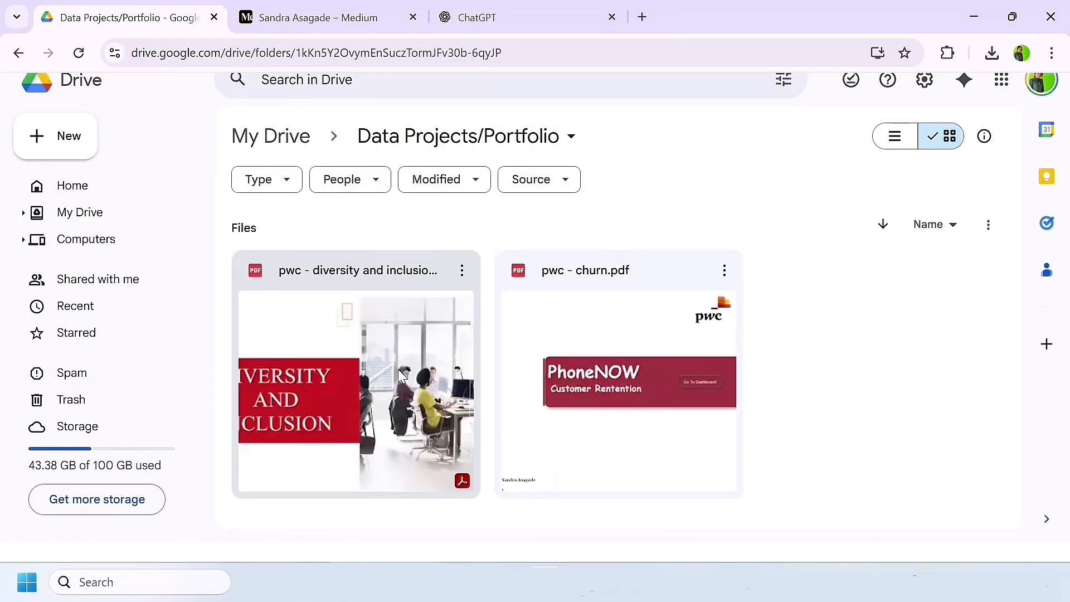
Step: Preview the pages of pwc - diversity and inclusion.pdf and close the preview
{"action": "double_click", "coordinate": [400, 374]}
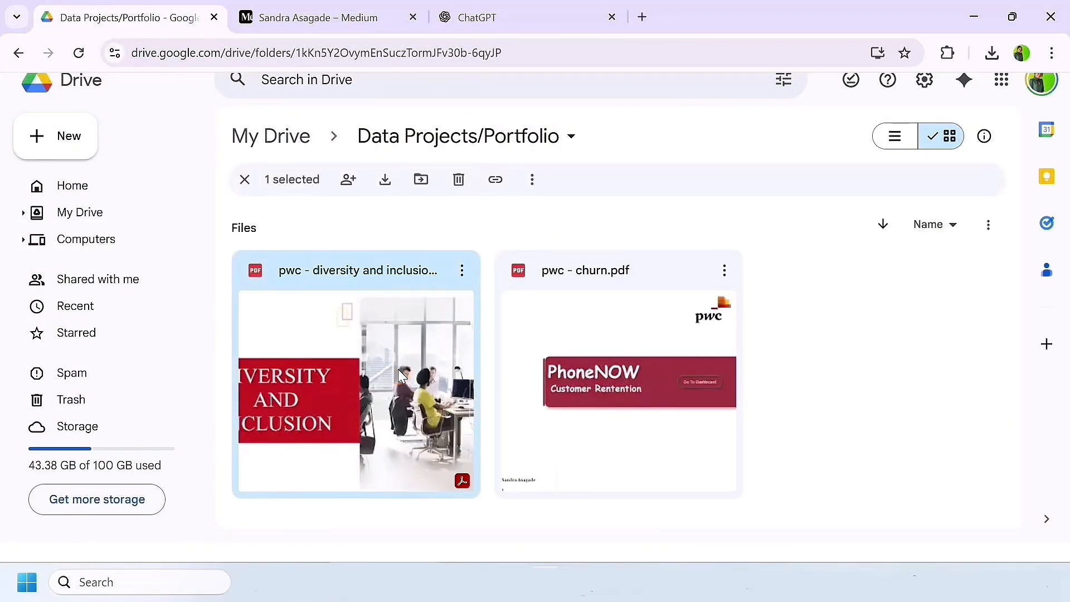
{"action": "scroll", "coordinate": [533, 380], "scroll_direction": "down", "scroll_amount": 5}
{"action": "scroll", "coordinate": [534, 380], "scroll_direction": "down", "scroll_amount": 15}
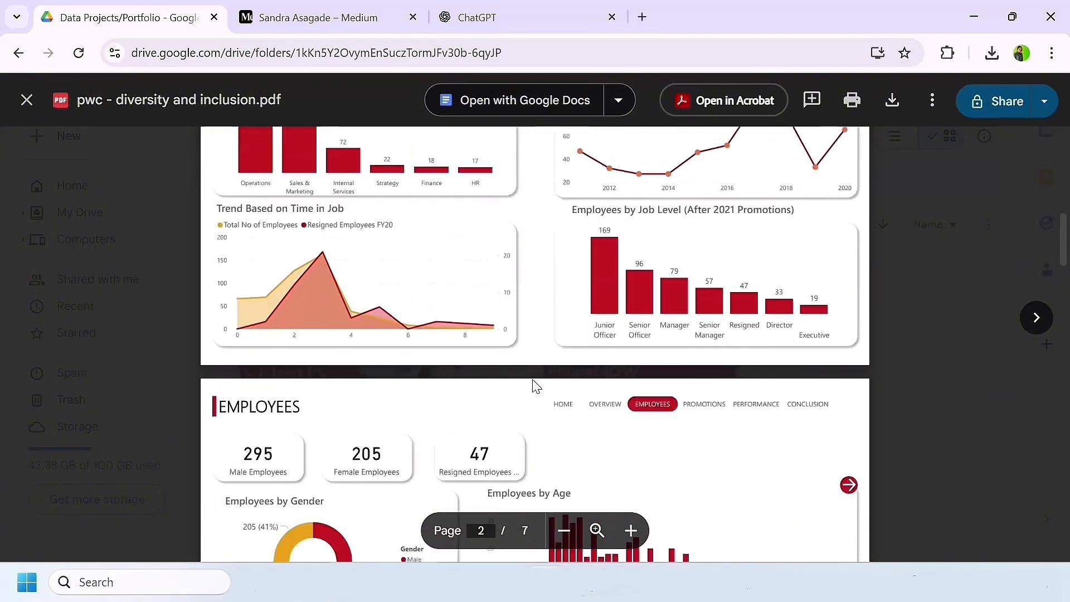
{"action": "scroll", "coordinate": [533, 380], "scroll_direction": "down", "scroll_amount": 10}
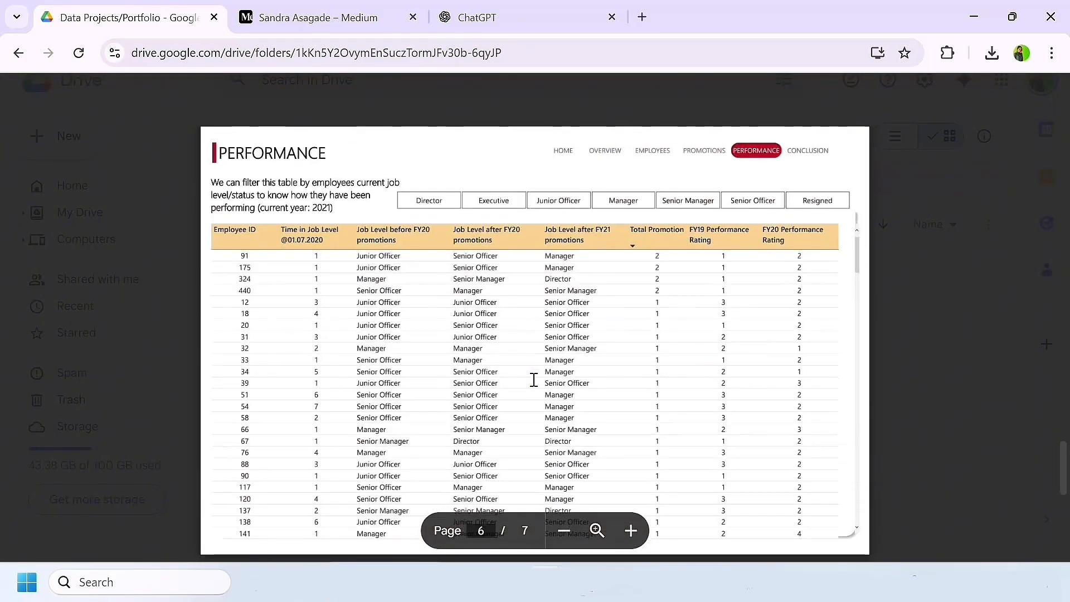
{"action": "left_click", "coordinate": [945, 223]}
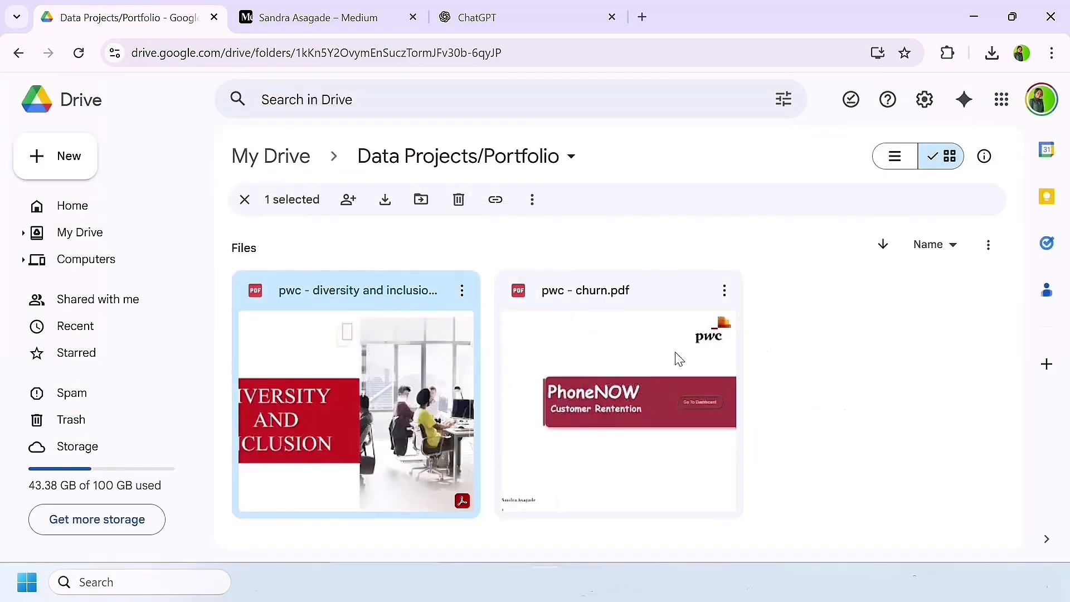
Step: Preview the pages of pwc - churn.pdf and return to the folder
{"action": "double_click", "coordinate": [585, 412]}
{"action": "scroll", "coordinate": [487, 341], "scroll_direction": "down", "scroll_amount": 10}
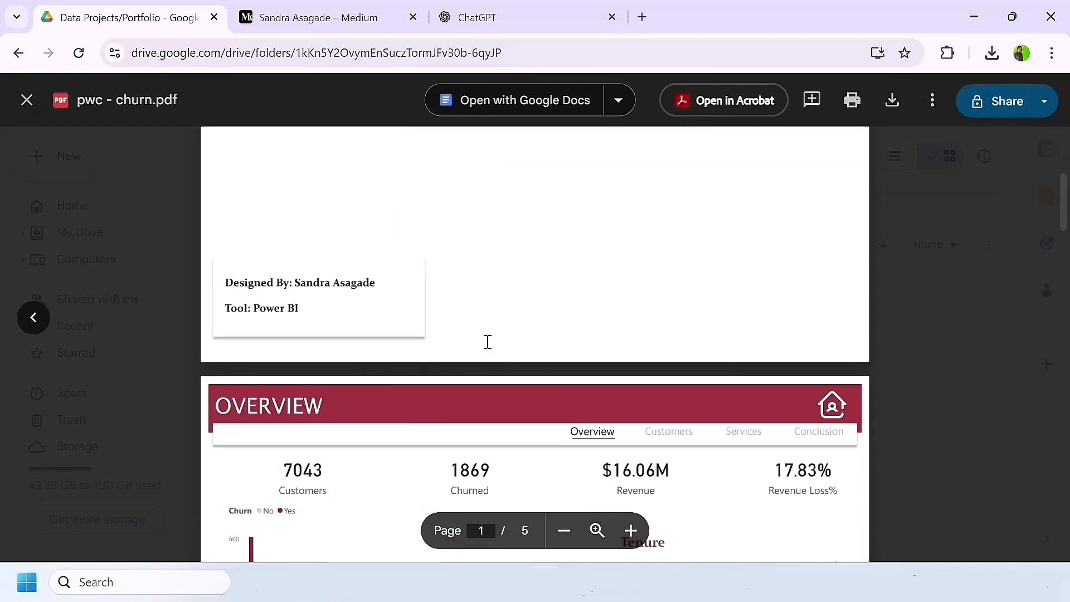
{"action": "scroll", "coordinate": [487, 341], "scroll_direction": "down", "scroll_amount": 8}
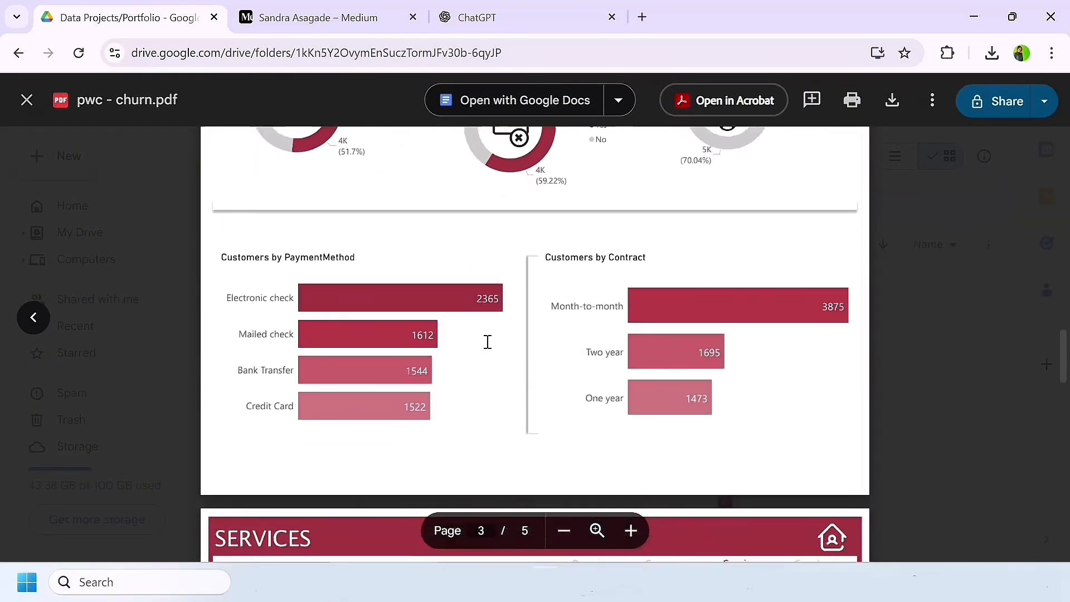
{"action": "key", "text": "Escape"}
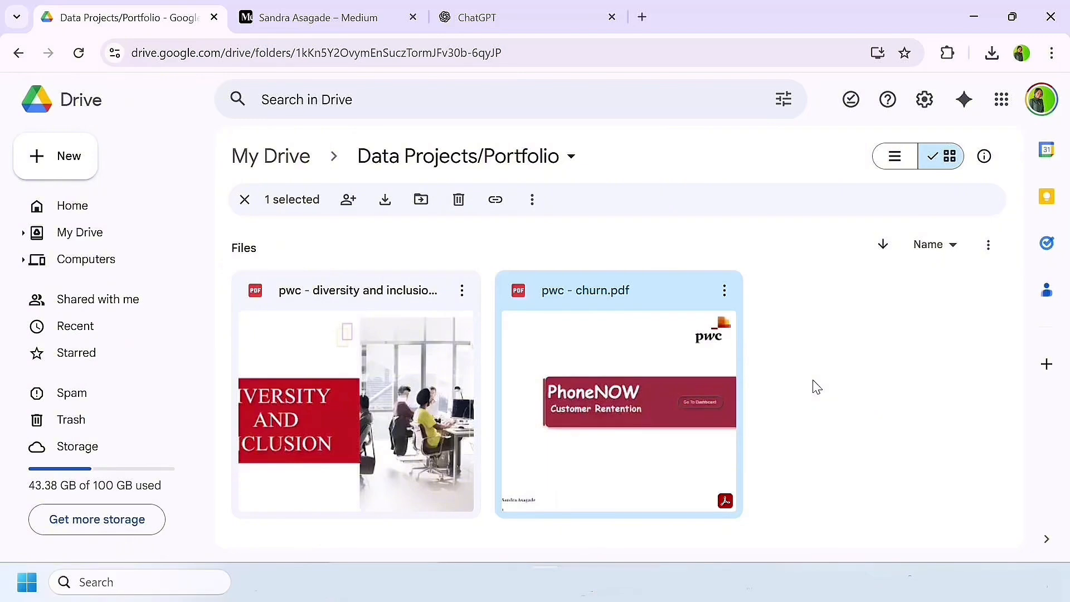
Step: Switch to the Medium profile, look over its Home and Lists sections, and start writing a new story
{"action": "left_click", "coordinate": [276, 18]}
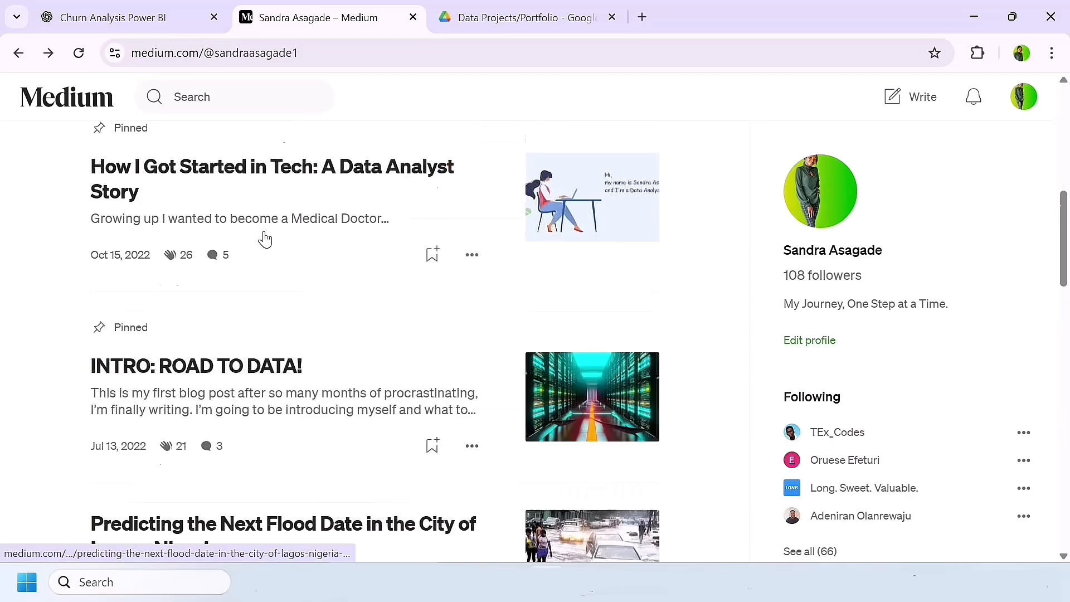
{"action": "scroll", "coordinate": [263, 236], "scroll_direction": "up", "scroll_amount": 10}
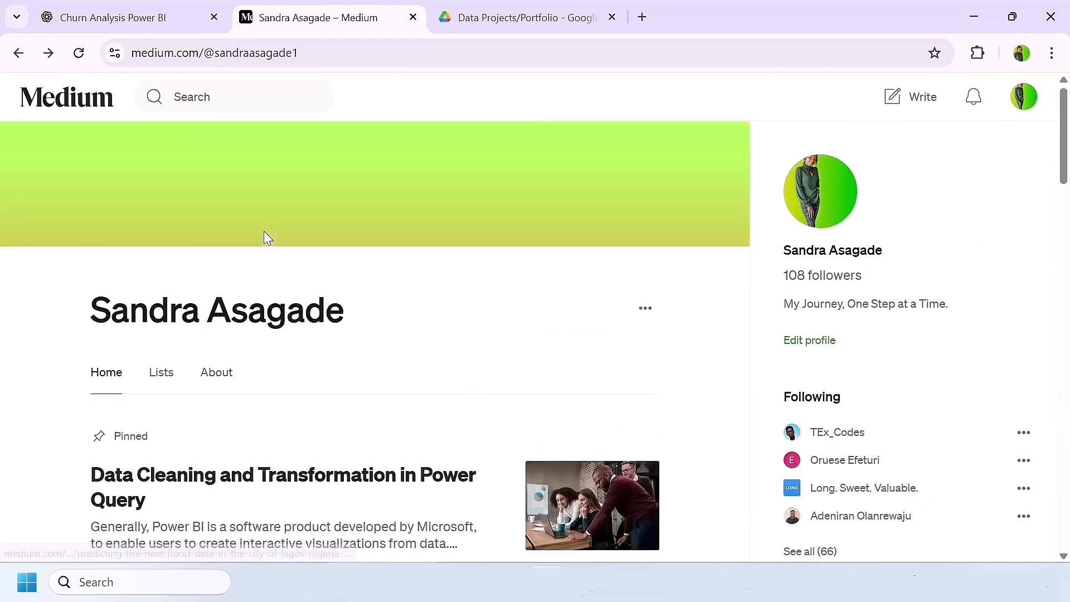
{"action": "left_click", "coordinate": [159, 373]}
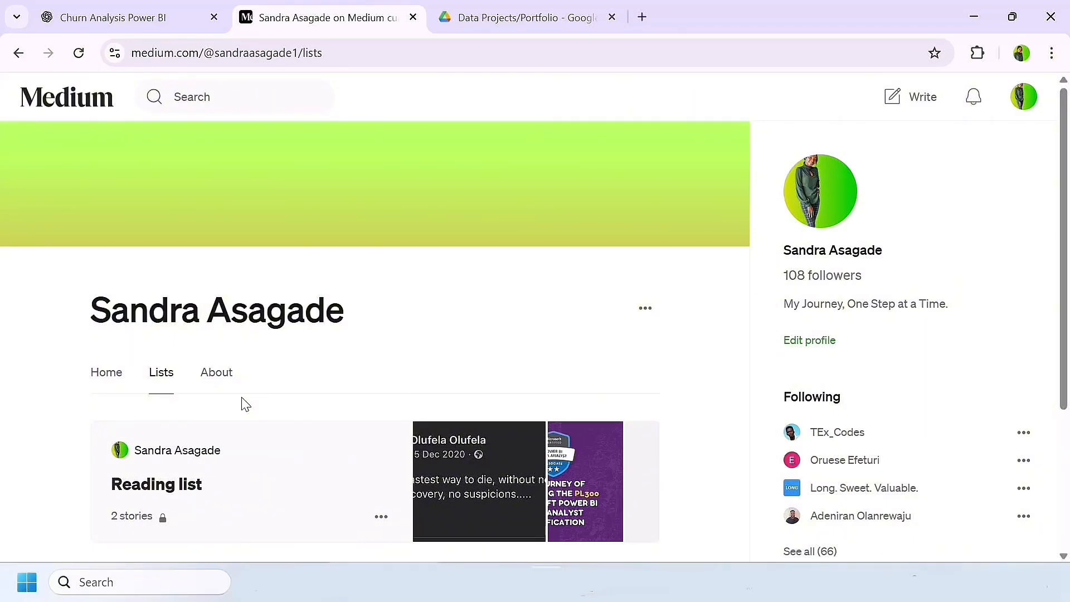
{"action": "scroll", "coordinate": [242, 397], "scroll_direction": "down", "scroll_amount": 1}
{"action": "scroll", "coordinate": [652, 297], "scroll_direction": "down", "scroll_amount": 3}
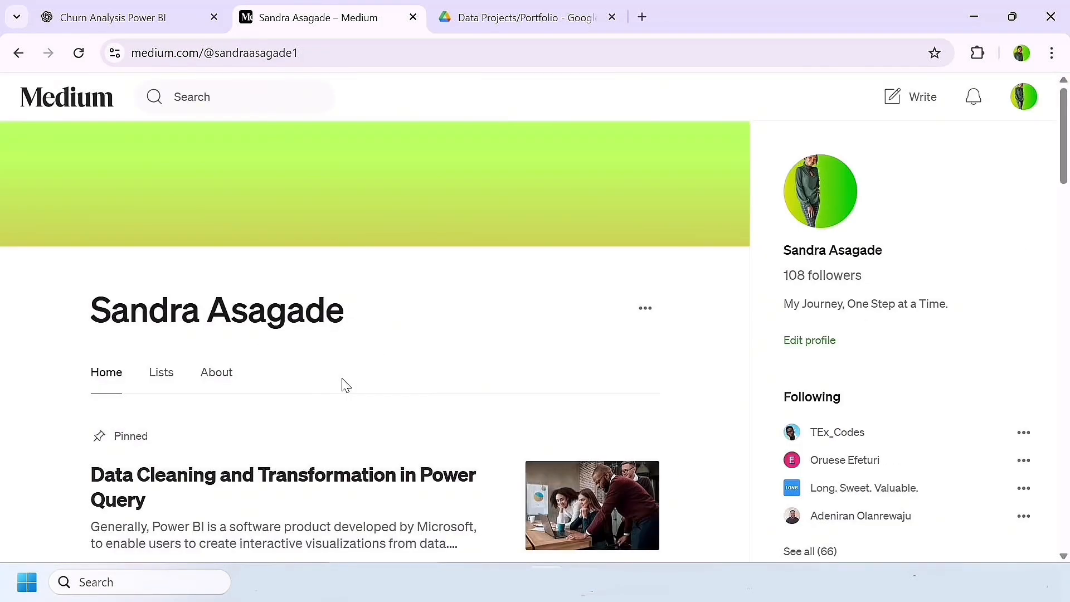
{"action": "left_click", "coordinate": [902, 106]}
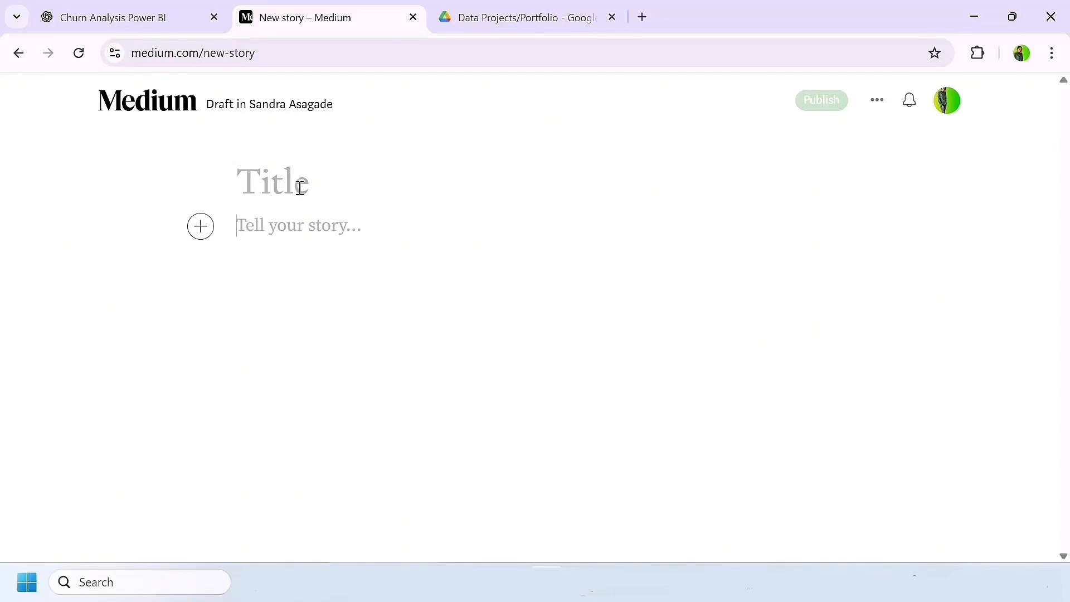
Step: Switch to the ChatGPT churn analysis chat and review the prompt and the generated article's title and project background
{"action": "left_click", "coordinate": [119, 7]}
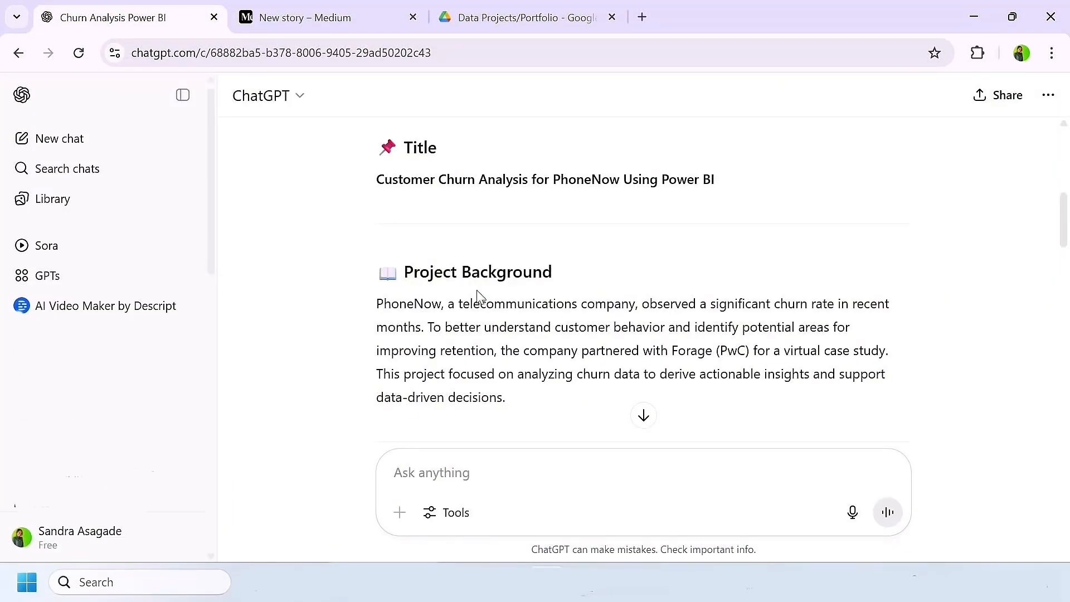
{"action": "scroll", "coordinate": [516, 267], "scroll_direction": "up", "scroll_amount": 1}
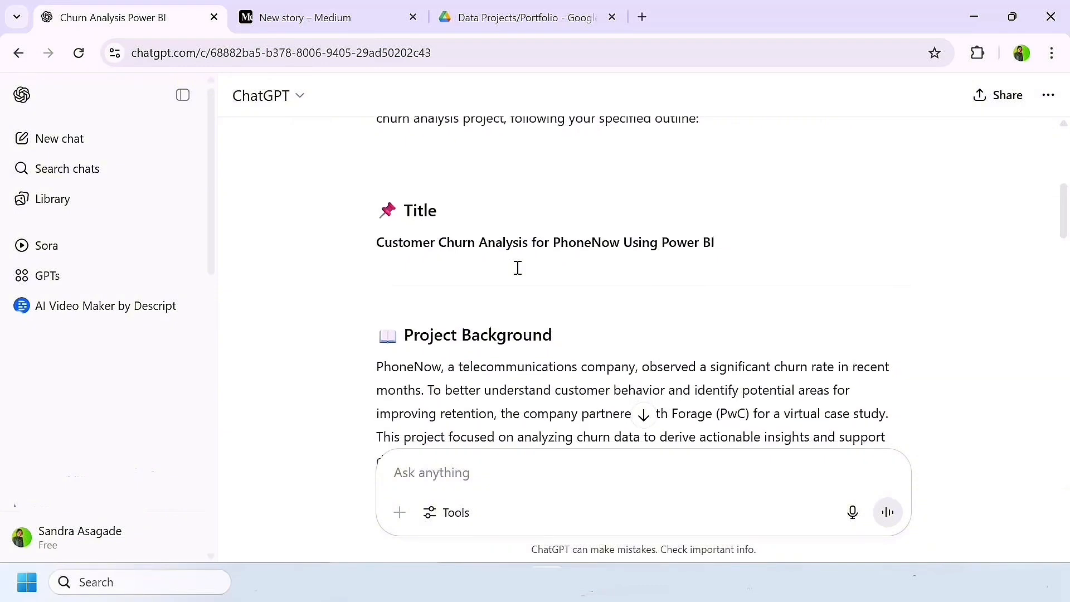
{"action": "scroll", "coordinate": [518, 275], "scroll_direction": "down", "scroll_amount": 1}
{"action": "scroll", "coordinate": [520, 274], "scroll_direction": "up", "scroll_amount": 2}
{"action": "scroll", "coordinate": [516, 269], "scroll_direction": "up", "scroll_amount": 5}
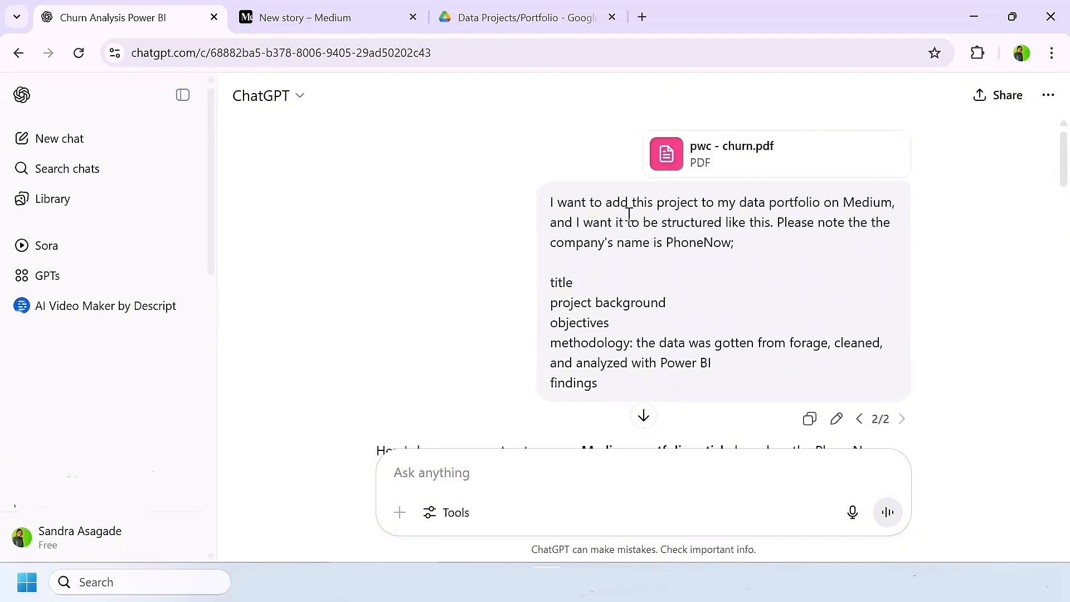
{"action": "scroll", "coordinate": [744, 309], "scroll_direction": "down", "scroll_amount": 6}
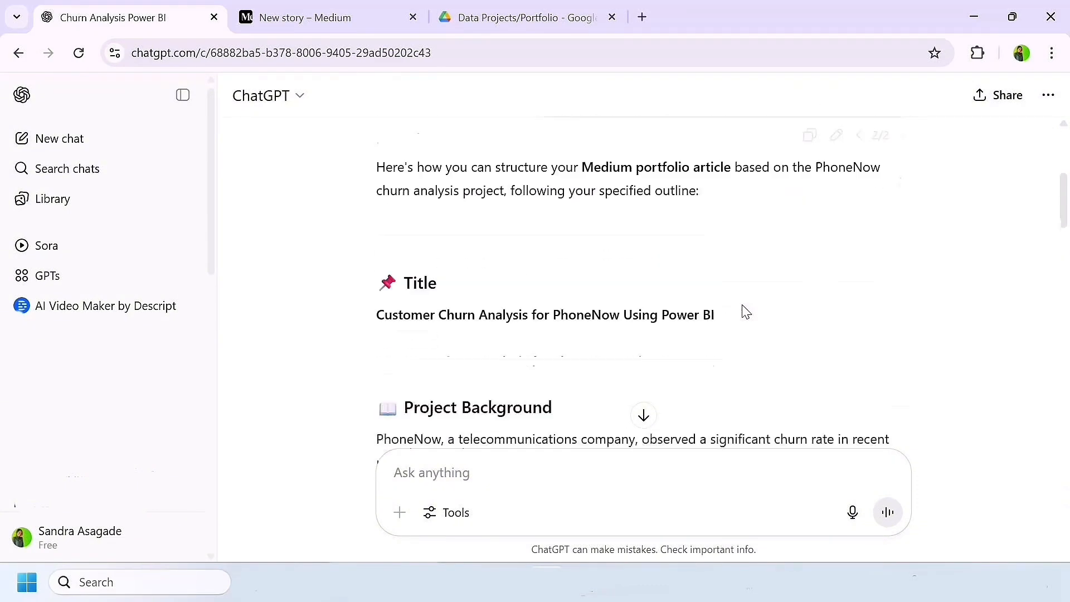
Step: Return to the Medium draft and enter the story title "Customer Churn Analysis"
{"action": "key", "text": "ctrl+Tab"}
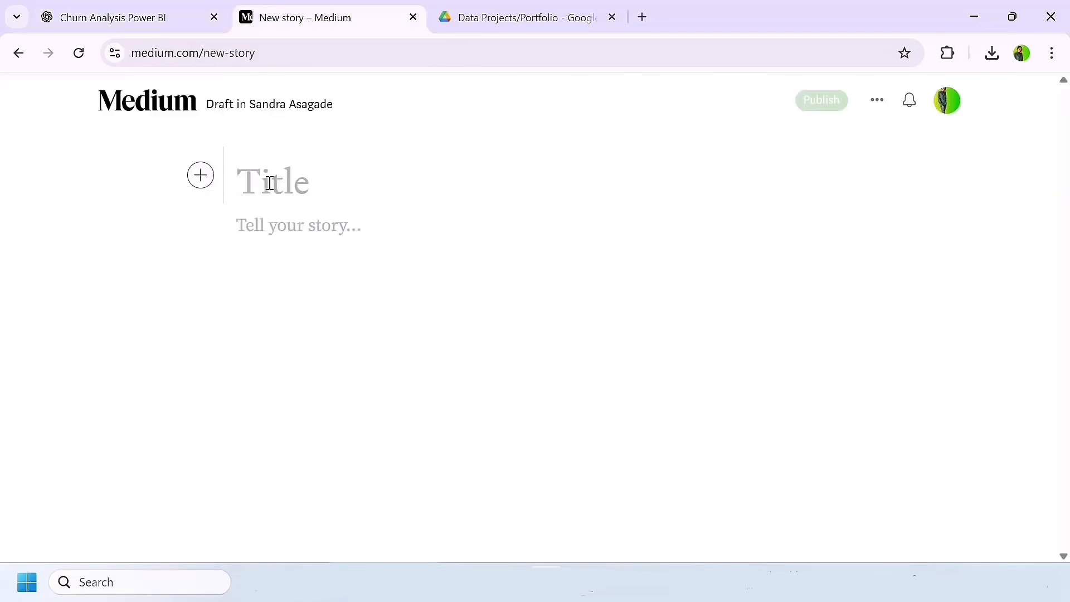
{"action": "type", "text": "Custo"}
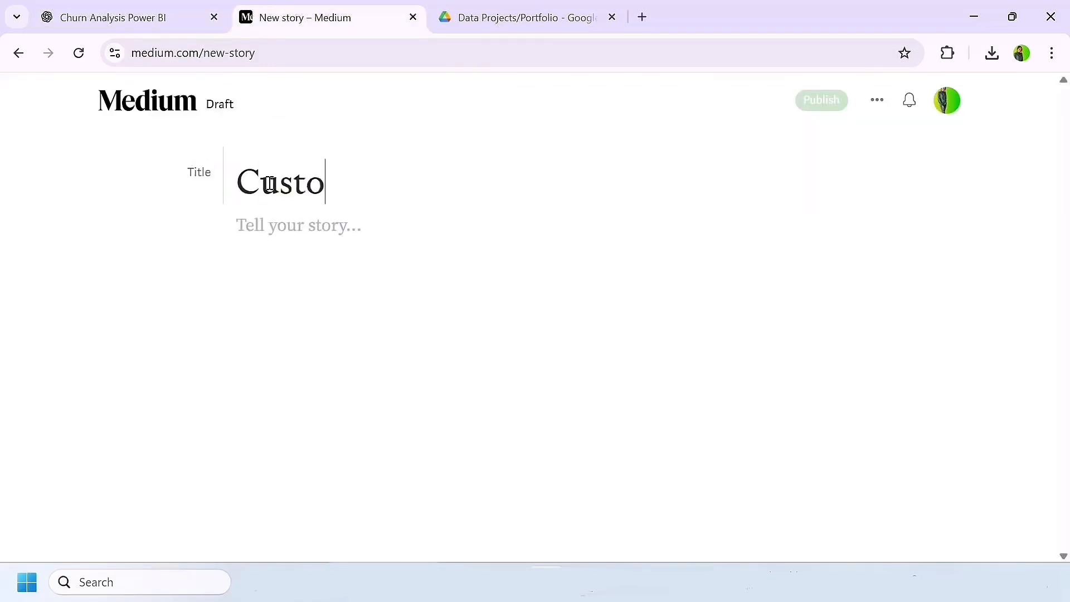
{"action": "type", "text": "mer Chur"}
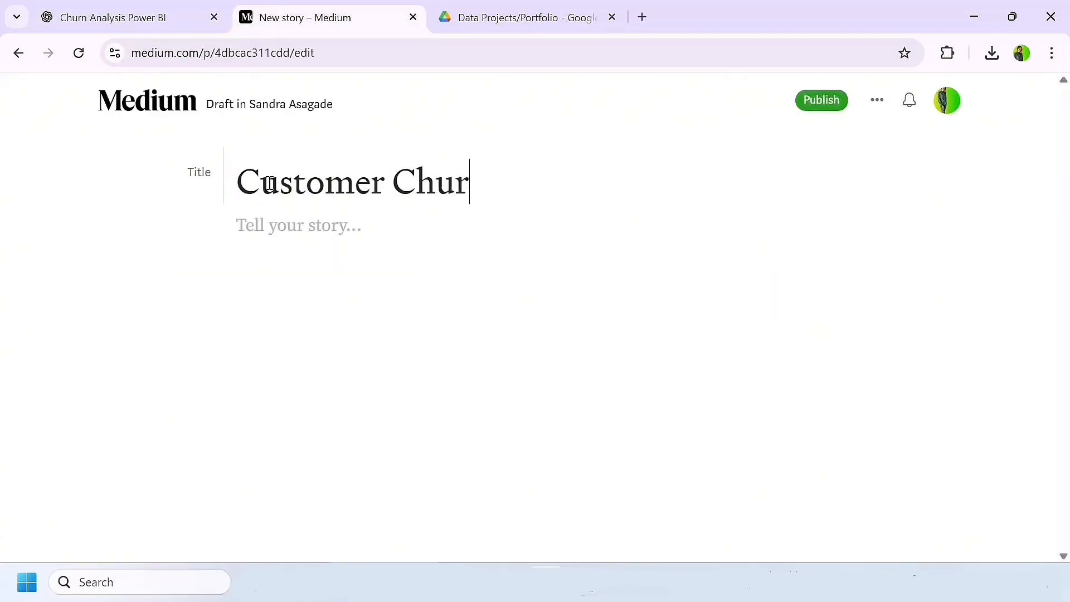
{"action": "type", "text": "n Analysis"}
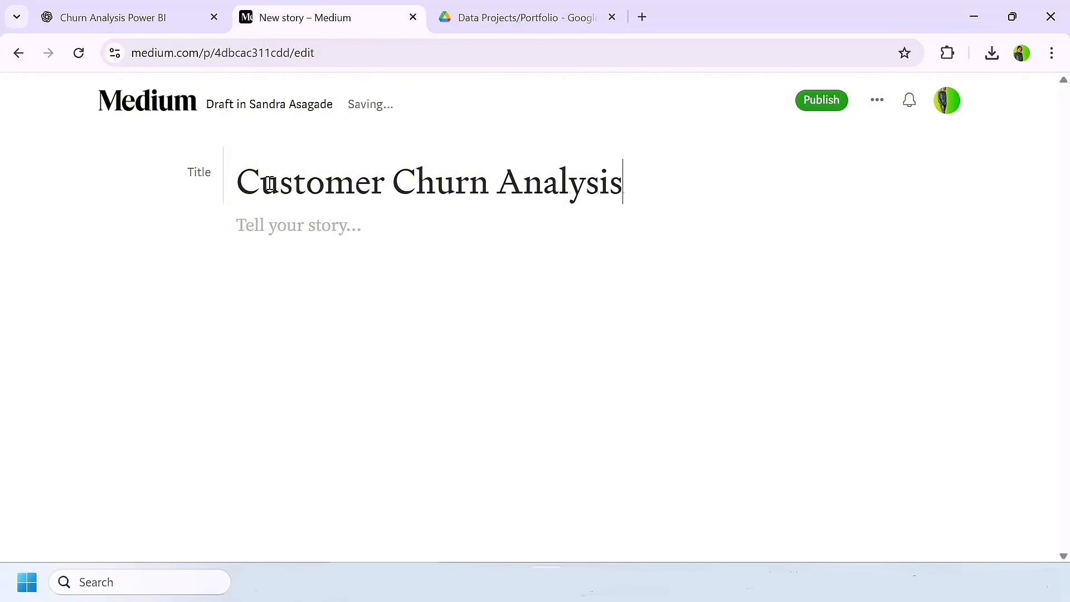
Step: Insert the telecom tower photo from the Downloads folder below the story title
{"action": "left_click", "coordinate": [269, 228]}
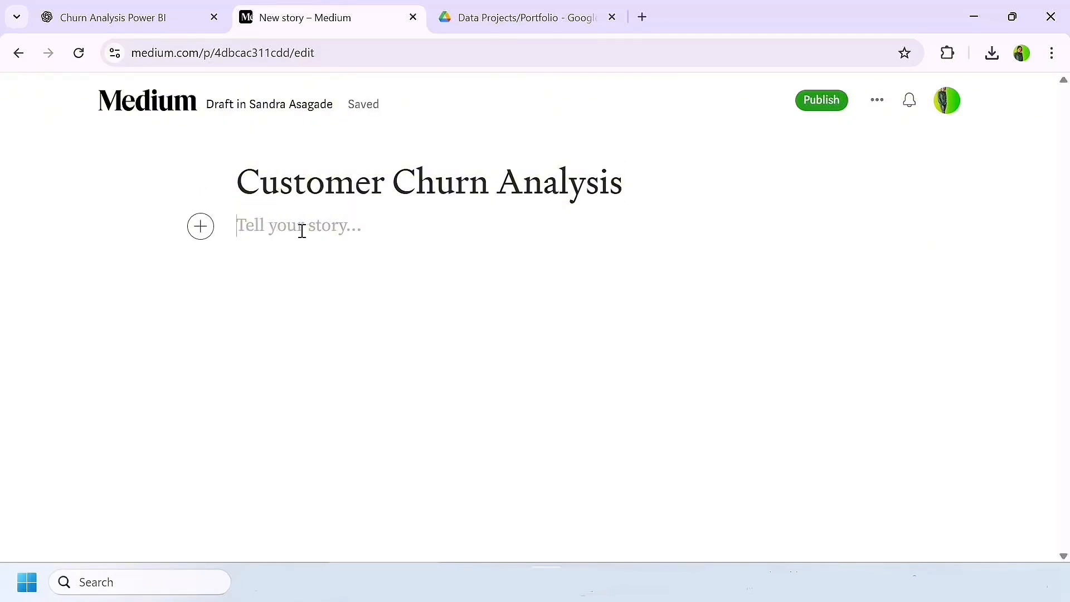
{"action": "left_click", "coordinate": [201, 229]}
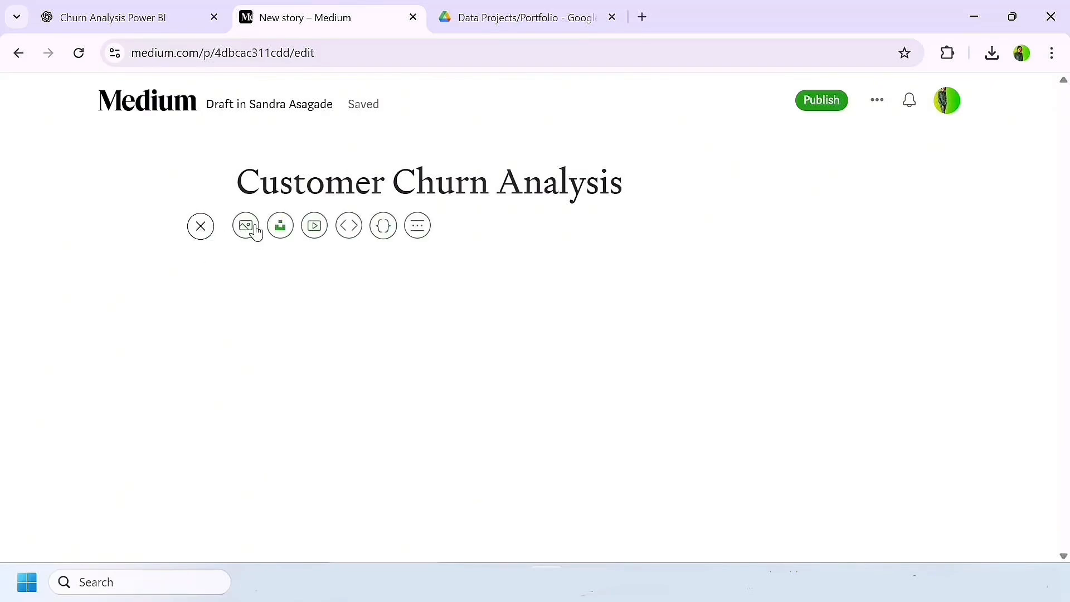
{"action": "left_click", "coordinate": [256, 231]}
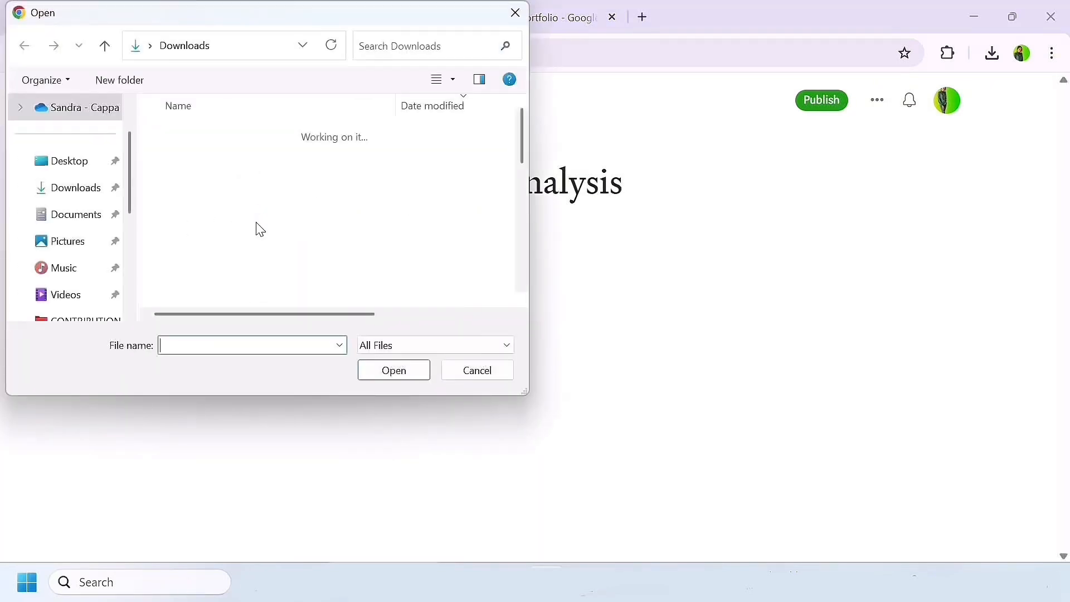
{"action": "double_click", "coordinate": [245, 178]}
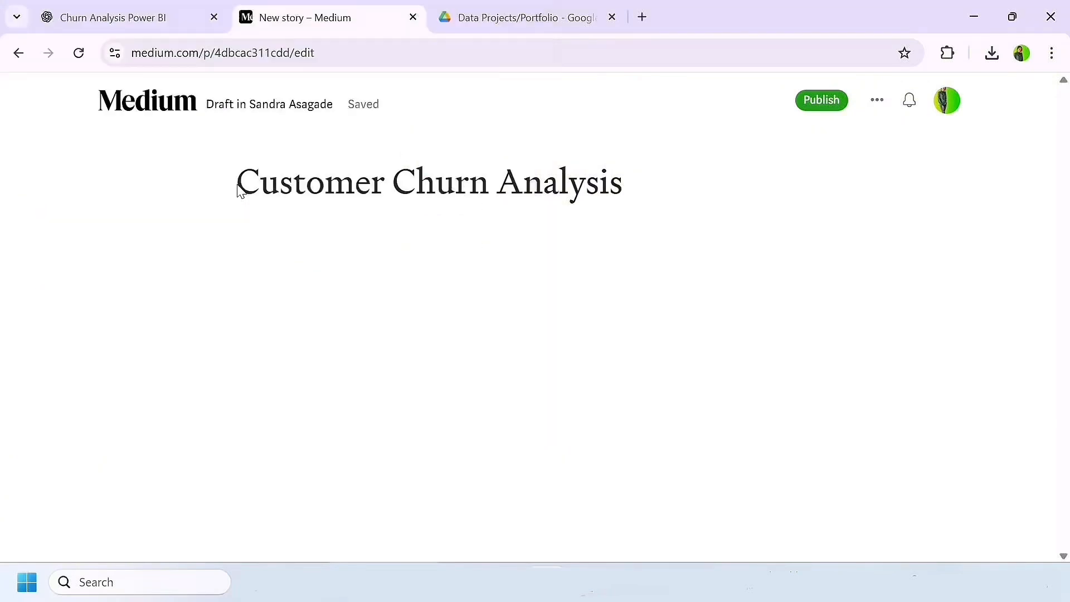
Step: Caption the telecom tower photo "Image from FreePik"
{"action": "scroll", "coordinate": [553, 304], "scroll_direction": "down", "scroll_amount": 4}
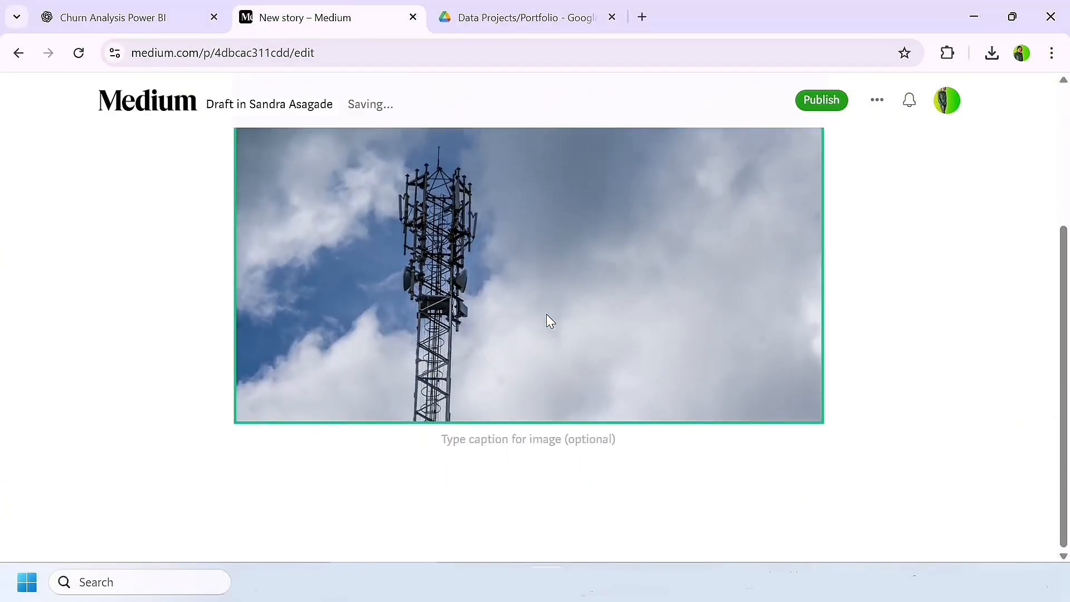
{"action": "left_click", "coordinate": [469, 440]}
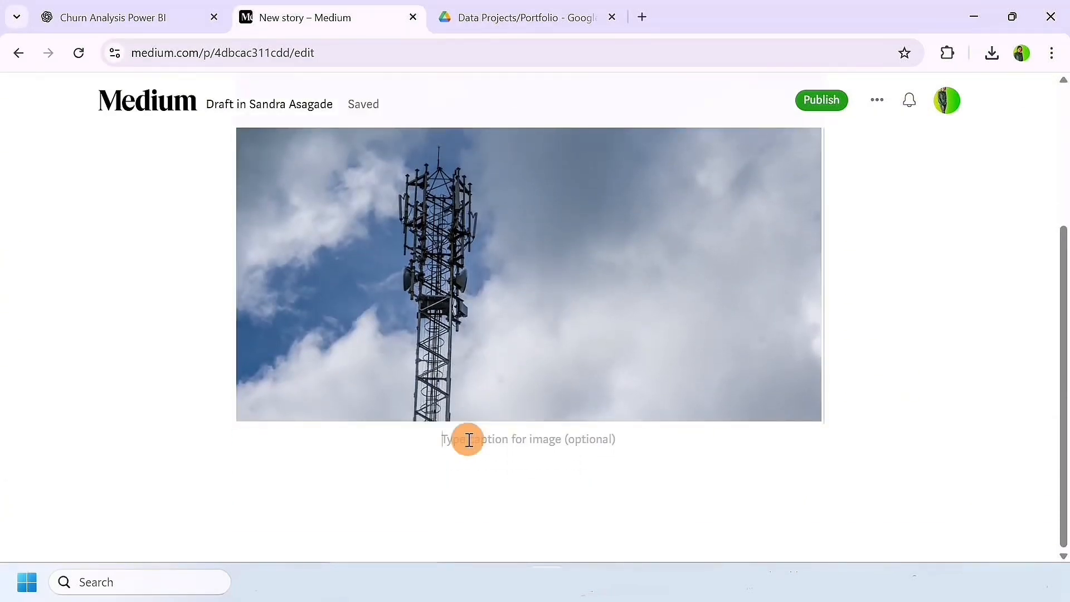
{"action": "type", "text": "Image from"}
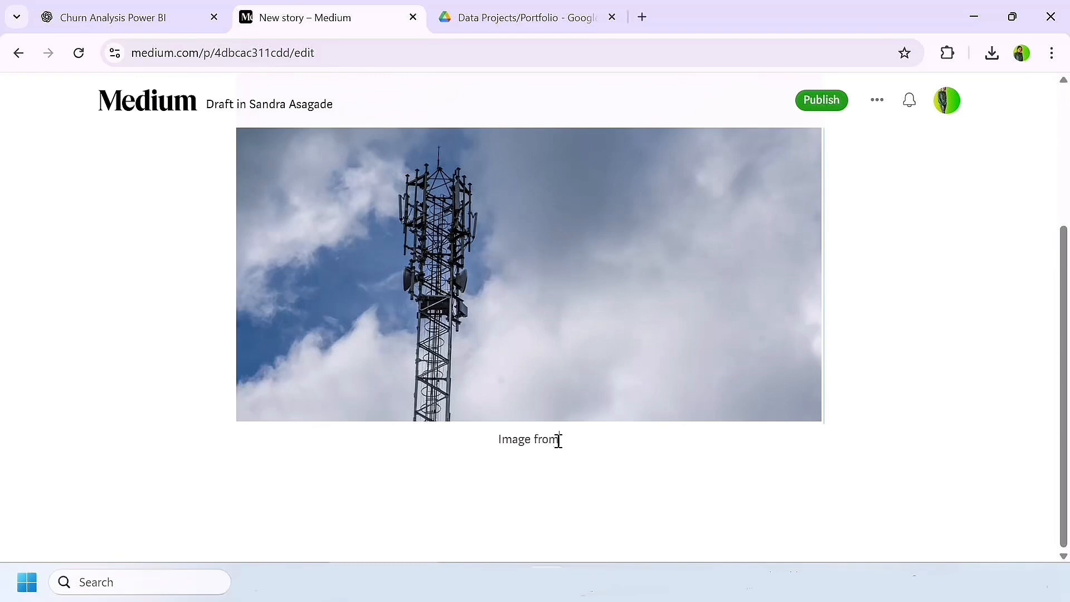
{"action": "type", "text": " FreePik"}
{"action": "left_click_drag", "start_coordinate": [585, 439], "coordinate": [476, 453]}
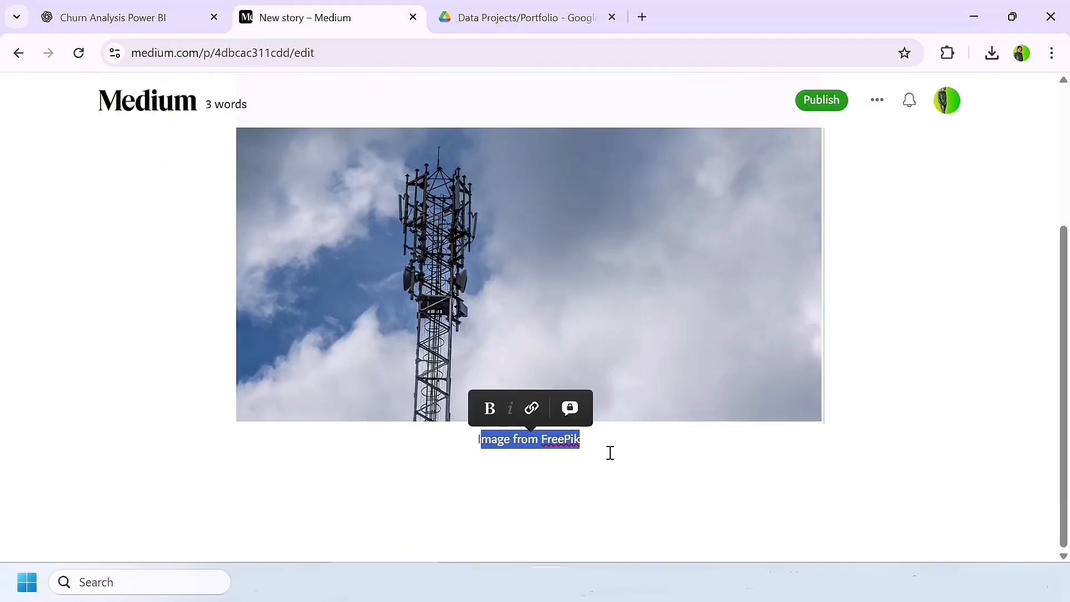
{"action": "key", "text": "shift+Left"}
Step: Paste the copied Project Background section from the clipboard history below the captioned tower photo
{"action": "left_click", "coordinate": [583, 475]}
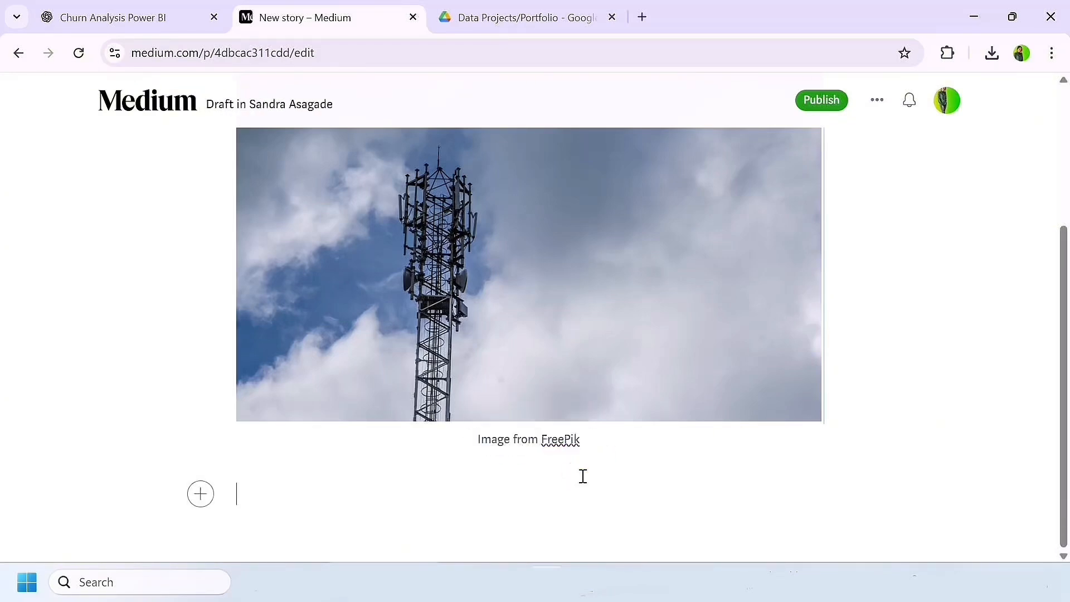
{"action": "scroll", "coordinate": [457, 445], "scroll_direction": "up", "scroll_amount": 3}
{"action": "key", "text": "super+v"}
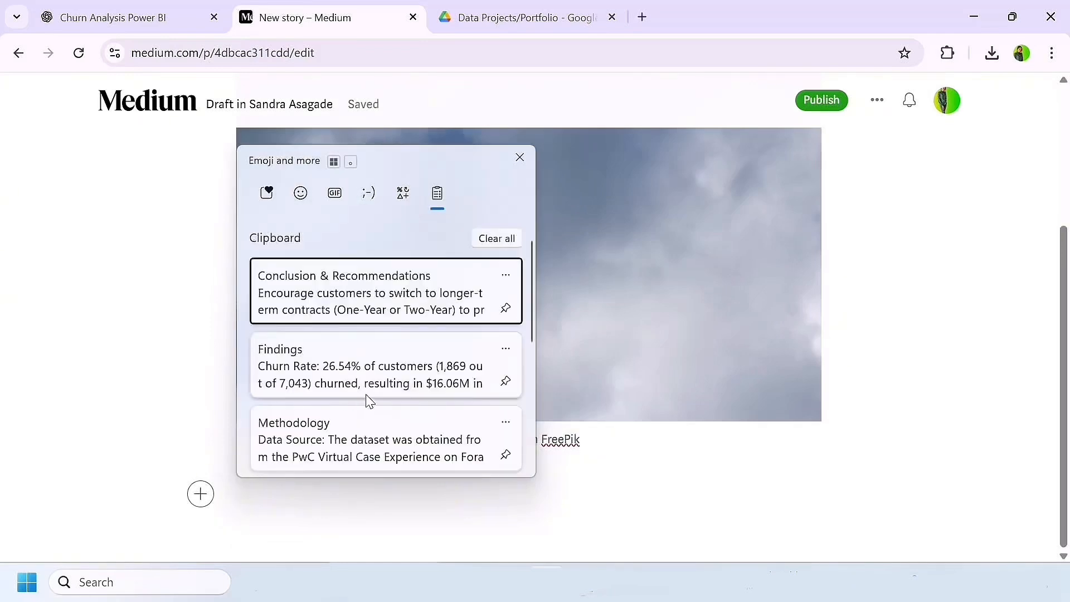
{"action": "scroll", "coordinate": [366, 399], "scroll_direction": "down", "scroll_amount": 3}
{"action": "left_click", "coordinate": [334, 374]}
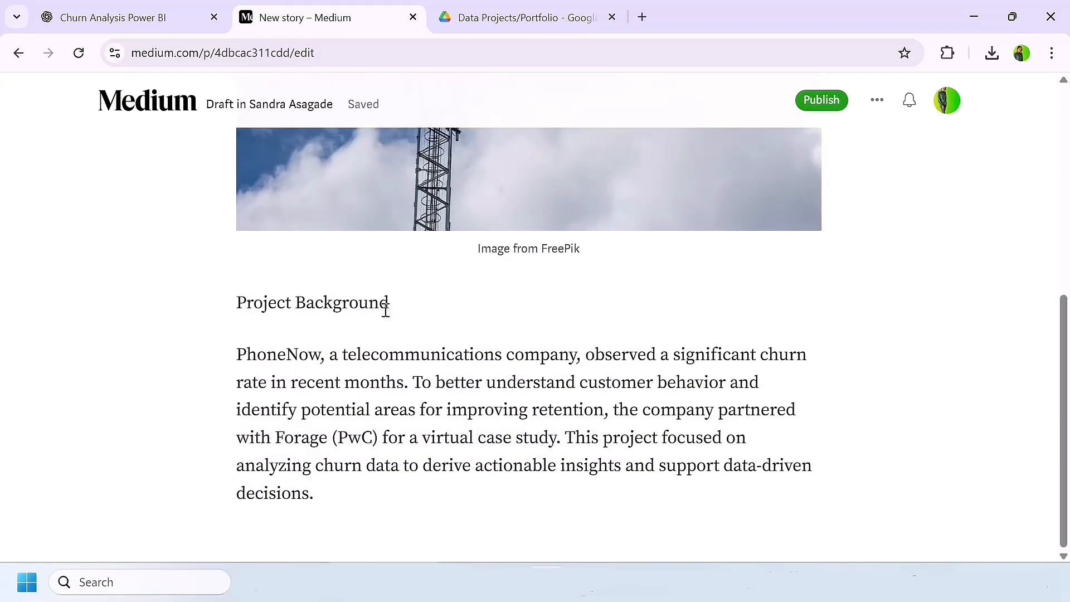
Step: Format the "Project Background" line as a large heading above its paragraph
{"action": "left_click_drag", "start_coordinate": [392, 303], "coordinate": [233, 302]}
{"action": "left_click", "coordinate": [291, 268]}
{"action": "left_click", "coordinate": [410, 397]}
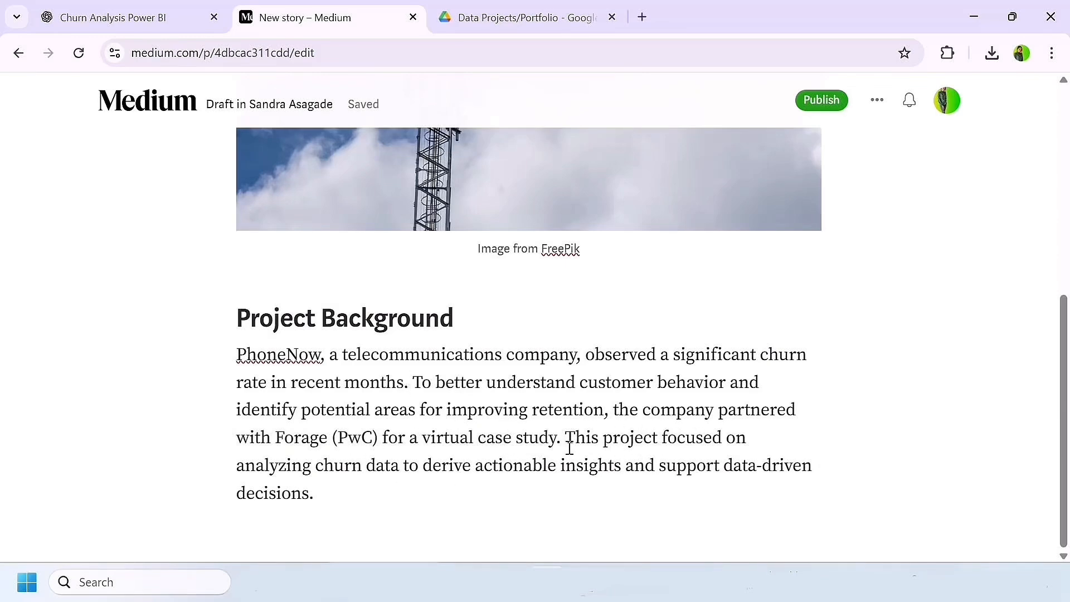
Step: Review the draft's sections from Project Background and Objectives through Findings to Conclusion & Recommendations
{"action": "scroll", "coordinate": [371, 192], "scroll_direction": "up", "scroll_amount": 1}
{"action": "scroll", "coordinate": [372, 192], "scroll_direction": "down", "scroll_amount": 4}
{"action": "scroll", "coordinate": [397, 318], "scroll_direction": "up", "scroll_amount": 2}
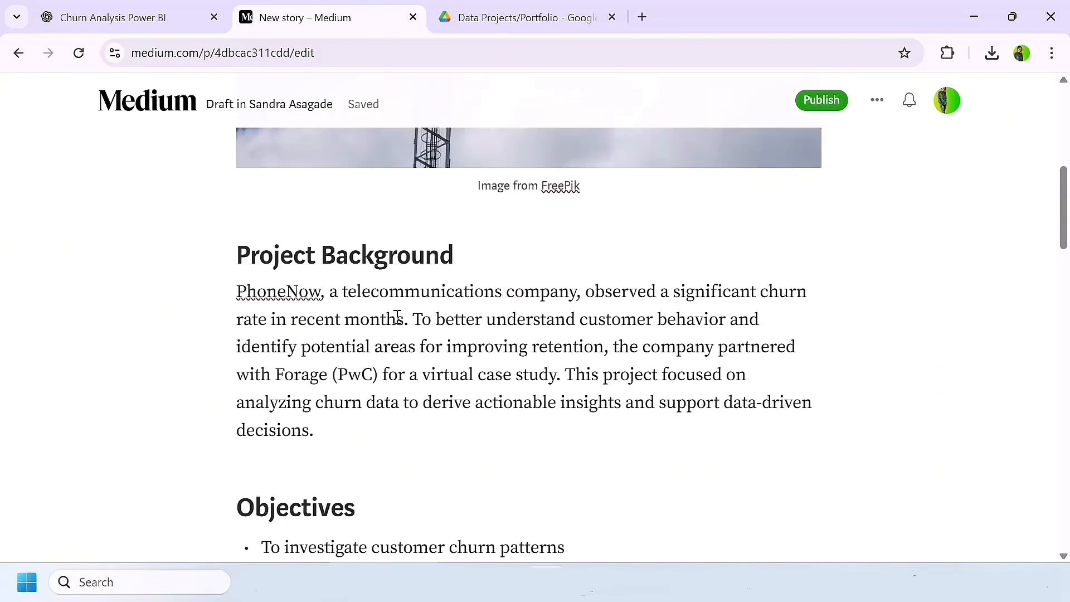
{"action": "scroll", "coordinate": [397, 317], "scroll_direction": "down", "scroll_amount": 9}
{"action": "scroll", "coordinate": [397, 318], "scroll_direction": "down", "scroll_amount": 12}
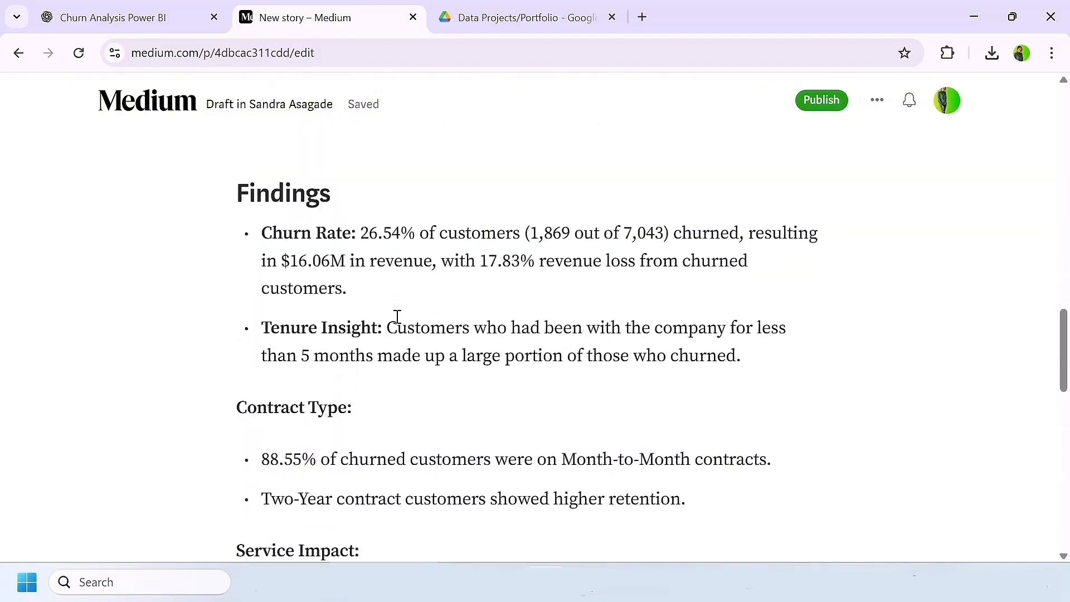
{"action": "scroll", "coordinate": [397, 318], "scroll_direction": "up", "scroll_amount": 4}
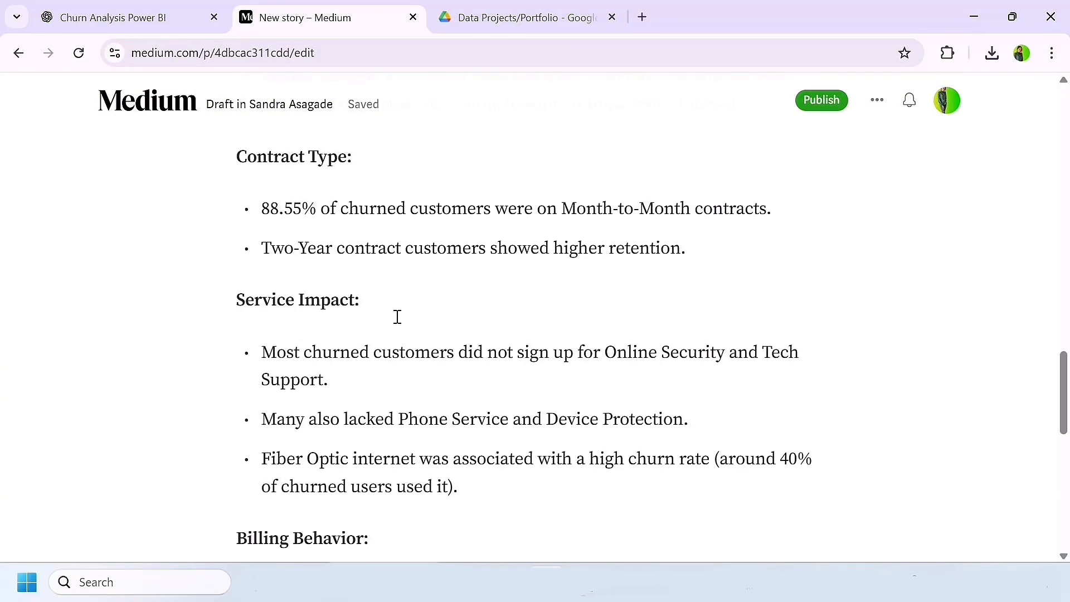
{"action": "scroll", "coordinate": [396, 318], "scroll_direction": "down", "scroll_amount": 4}
{"action": "scroll", "coordinate": [397, 316], "scroll_direction": "down", "scroll_amount": 7}
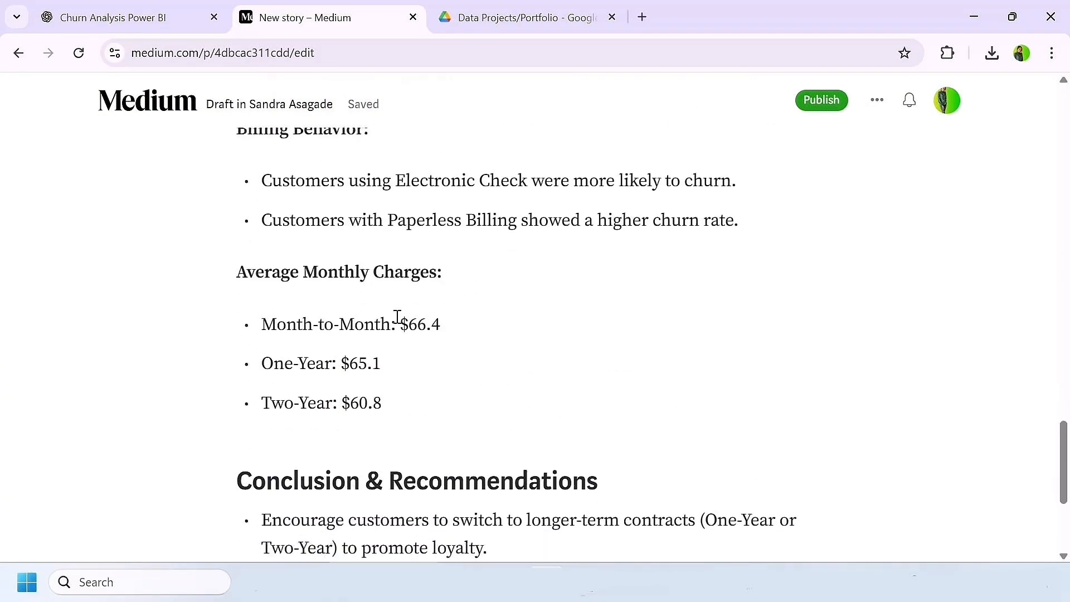
{"action": "scroll", "coordinate": [397, 316], "scroll_direction": "up", "scroll_amount": 9}
{"action": "scroll", "coordinate": [397, 316], "scroll_direction": "up", "scroll_amount": 6}
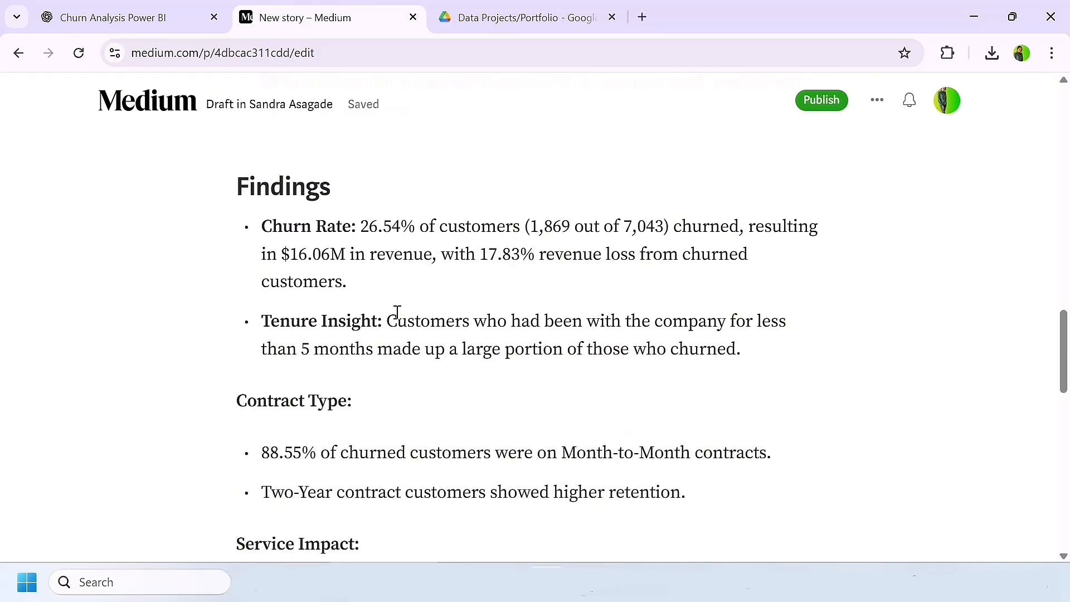
Step: Switch to the Google Drive portfolio folder and set general access for pwc - churn.pdf to "Anyone with the link"
{"action": "left_click", "coordinate": [483, 10]}
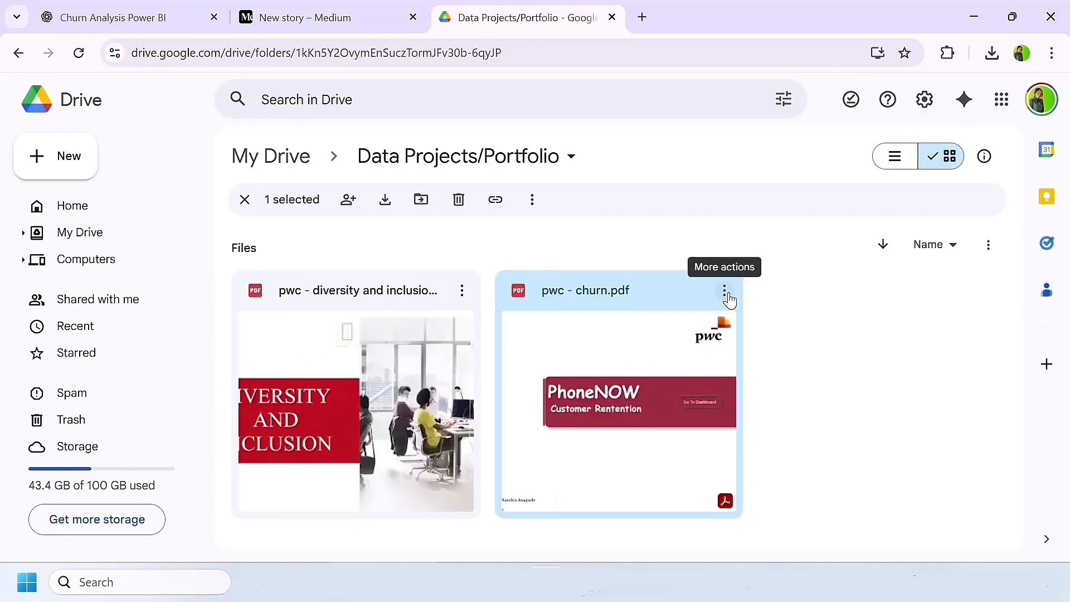
{"action": "left_click", "coordinate": [724, 290]}
{"action": "mouse_move", "coordinate": [728, 298]}
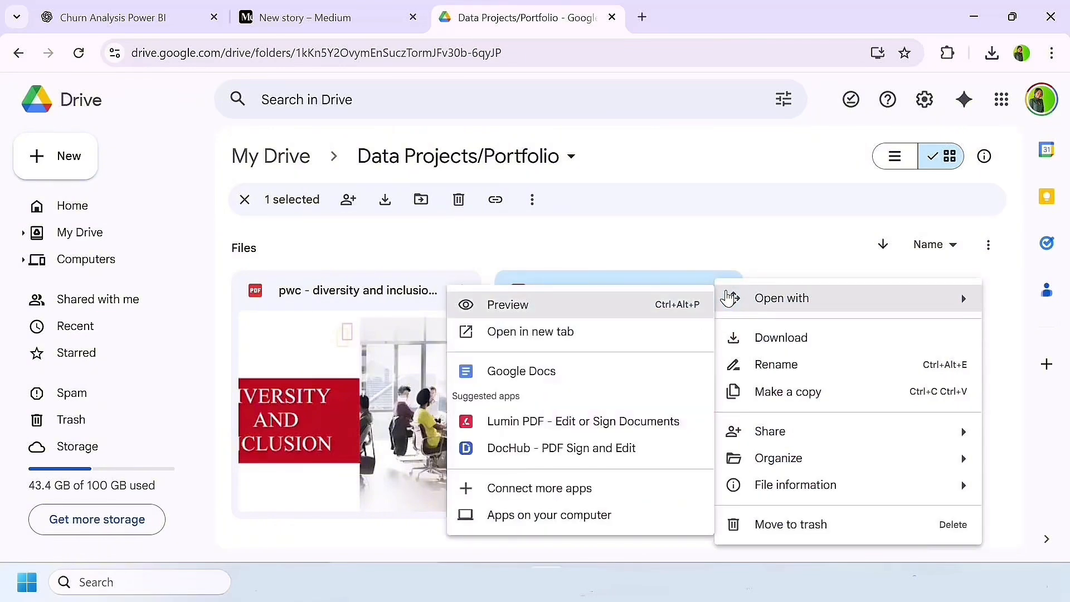
{"action": "mouse_move", "coordinate": [788, 437]}
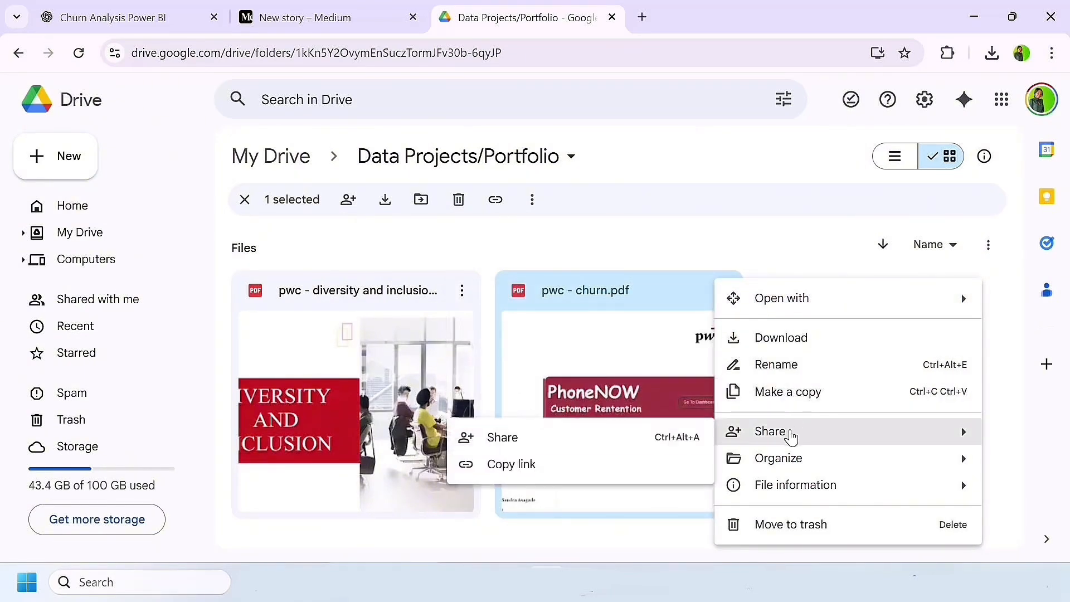
{"action": "left_click", "coordinate": [586, 437]}
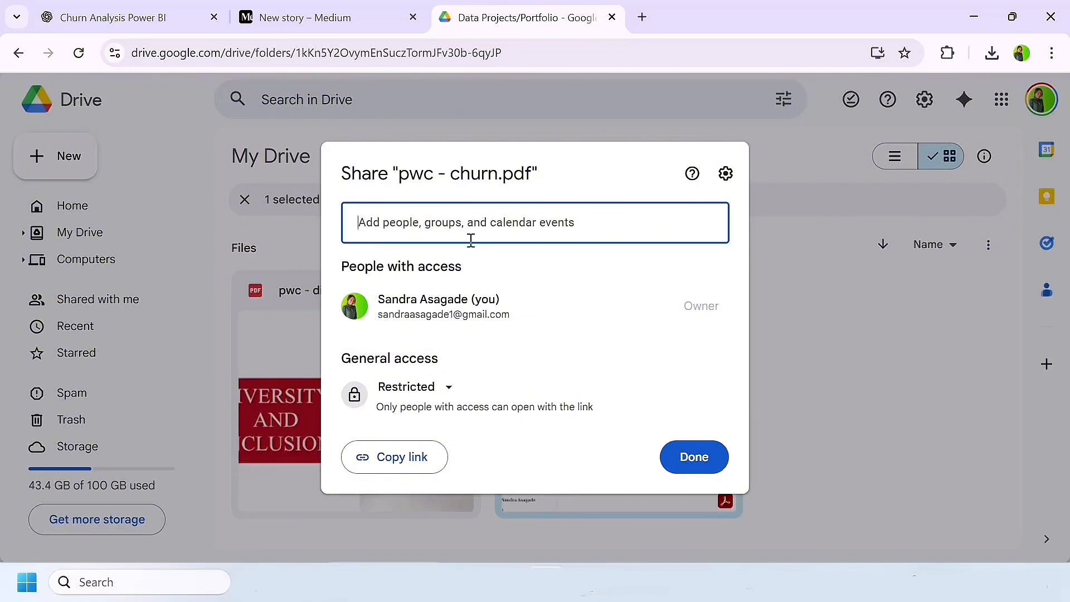
{"action": "left_click", "coordinate": [445, 390]}
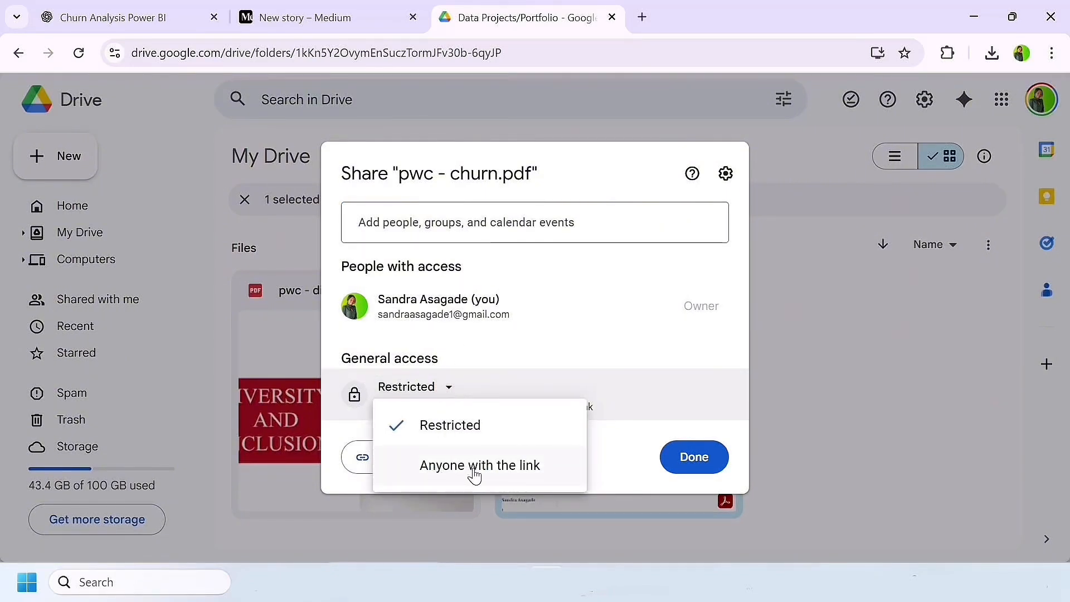
{"action": "left_click", "coordinate": [474, 467]}
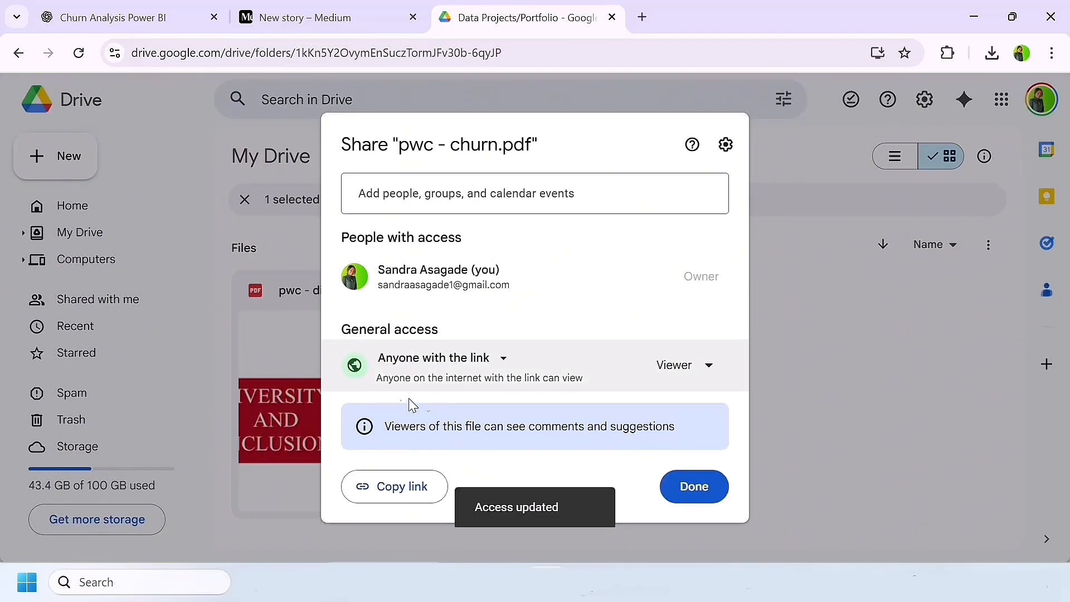
Step: Copy the sharing link of pwc - churn.pdf and close its sharing settings
{"action": "left_click", "coordinate": [394, 490]}
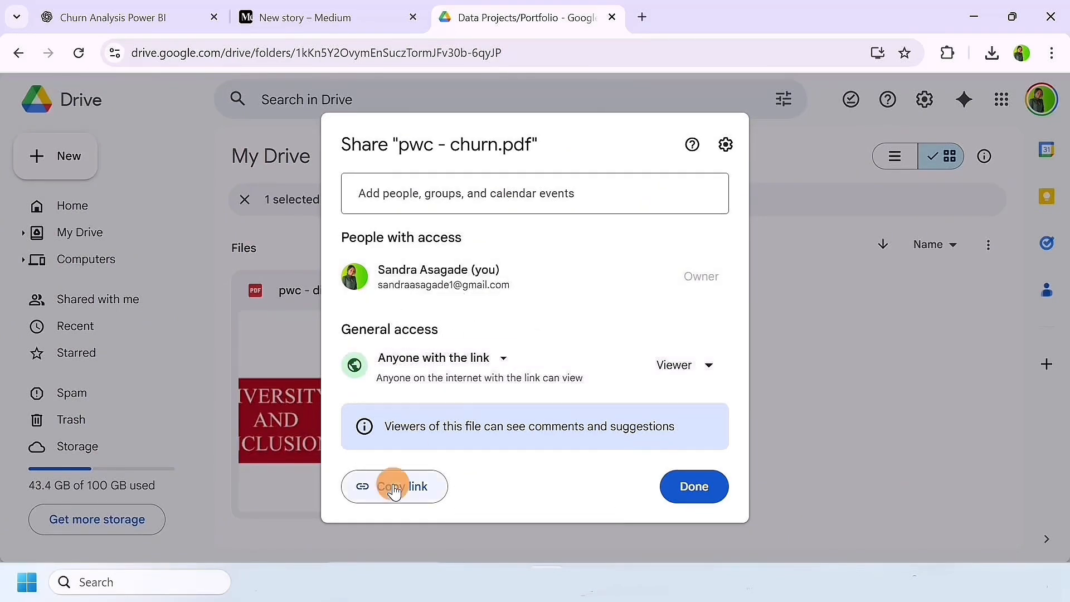
{"action": "left_click", "coordinate": [394, 489]}
{"action": "left_click", "coordinate": [394, 489]}
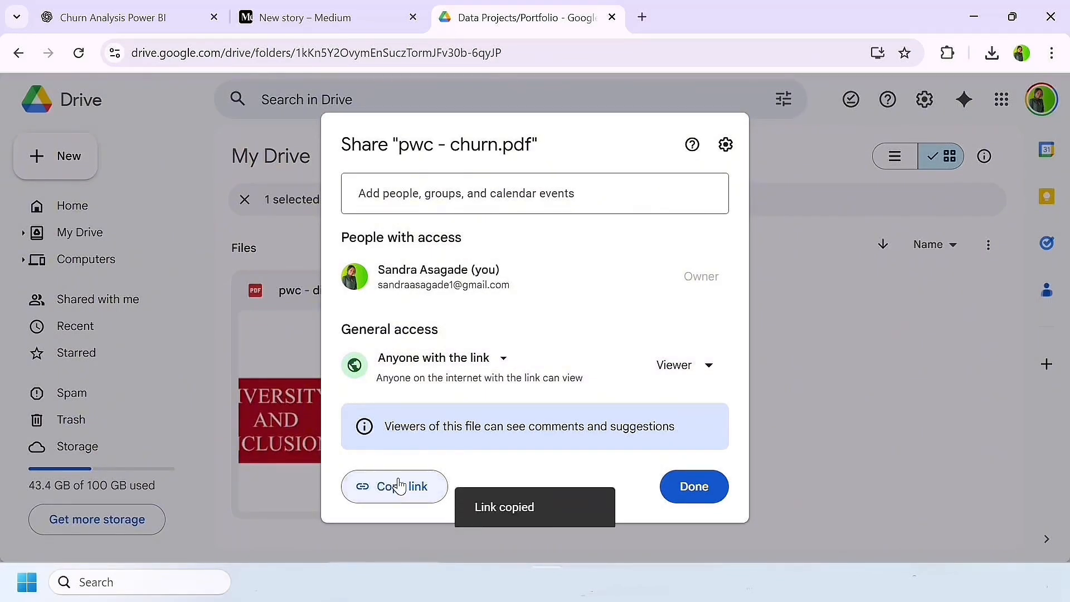
{"action": "left_click", "coordinate": [693, 491]}
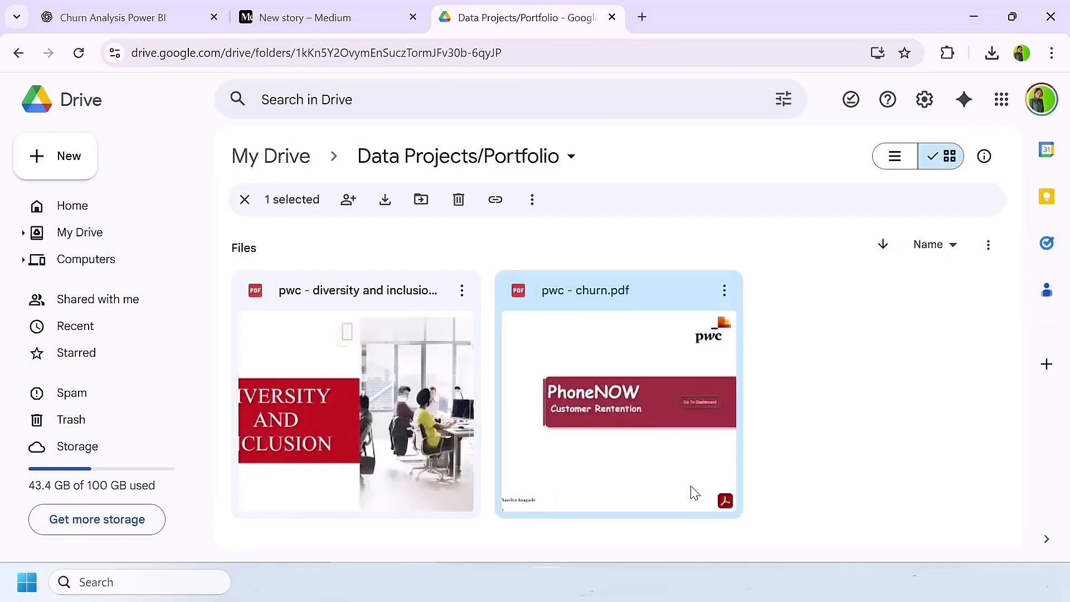
{"action": "left_click", "coordinate": [322, 14]}
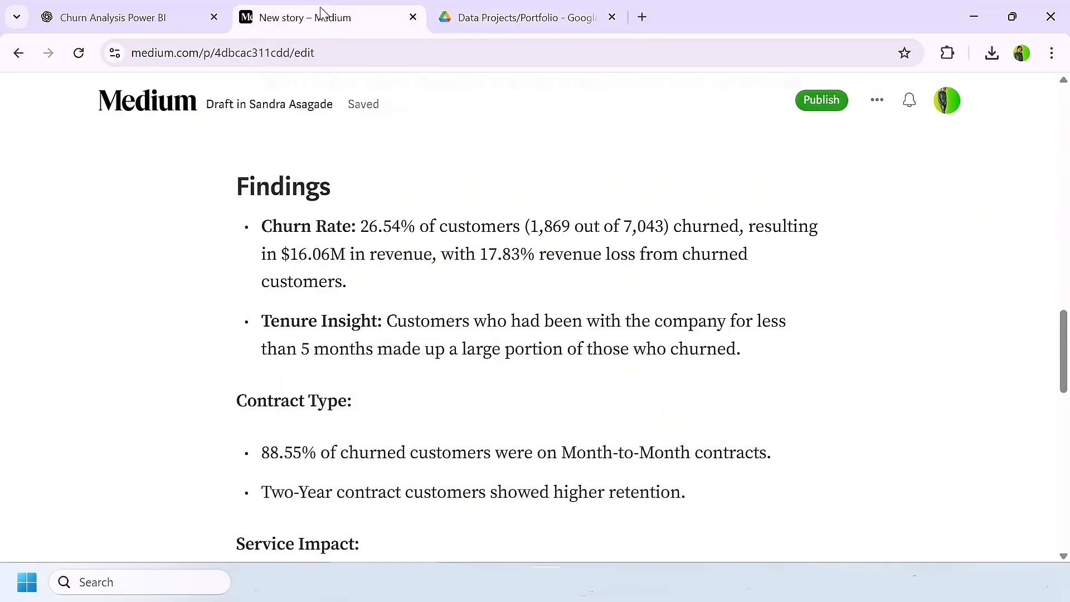
{"action": "key", "text": "Return"}
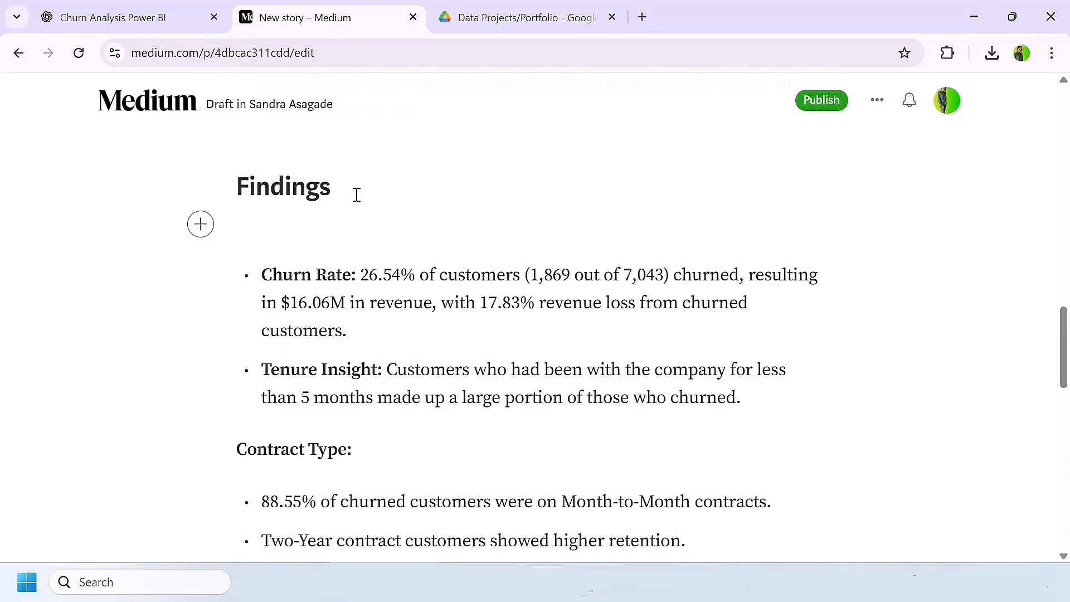
{"action": "left_click", "coordinate": [200, 225]}
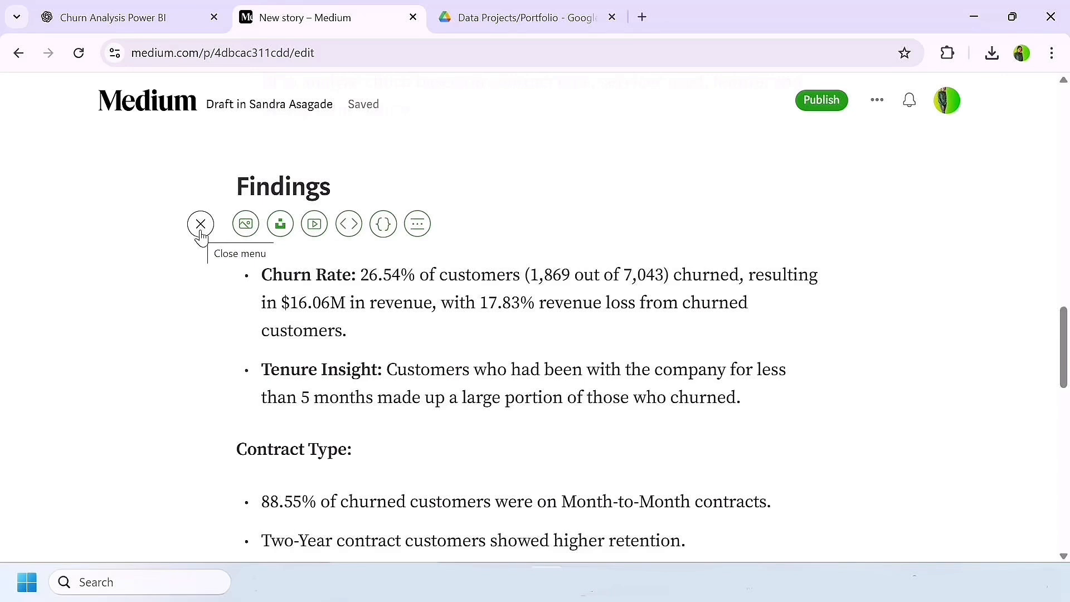
{"action": "left_click", "coordinate": [246, 226]}
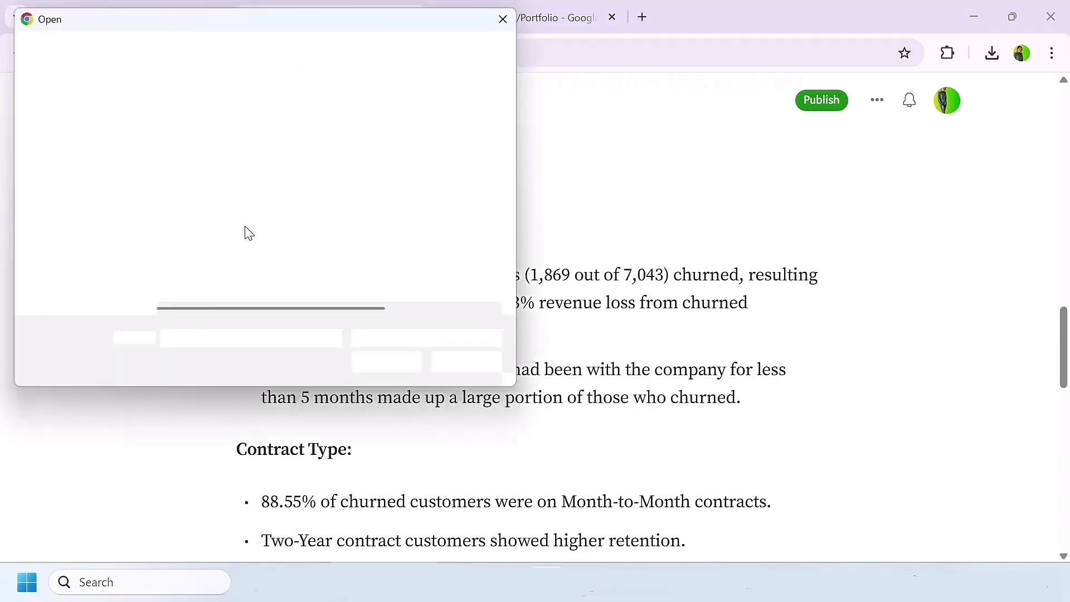
{"action": "left_click", "coordinate": [283, 264]}
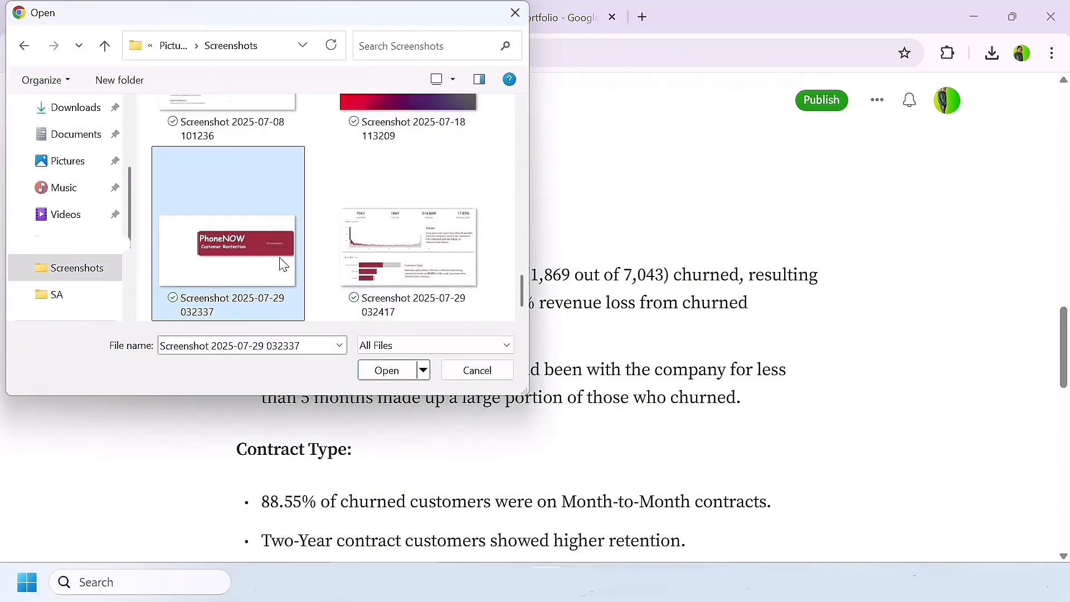
{"action": "left_click", "coordinate": [381, 252], "text": "ctrl"}
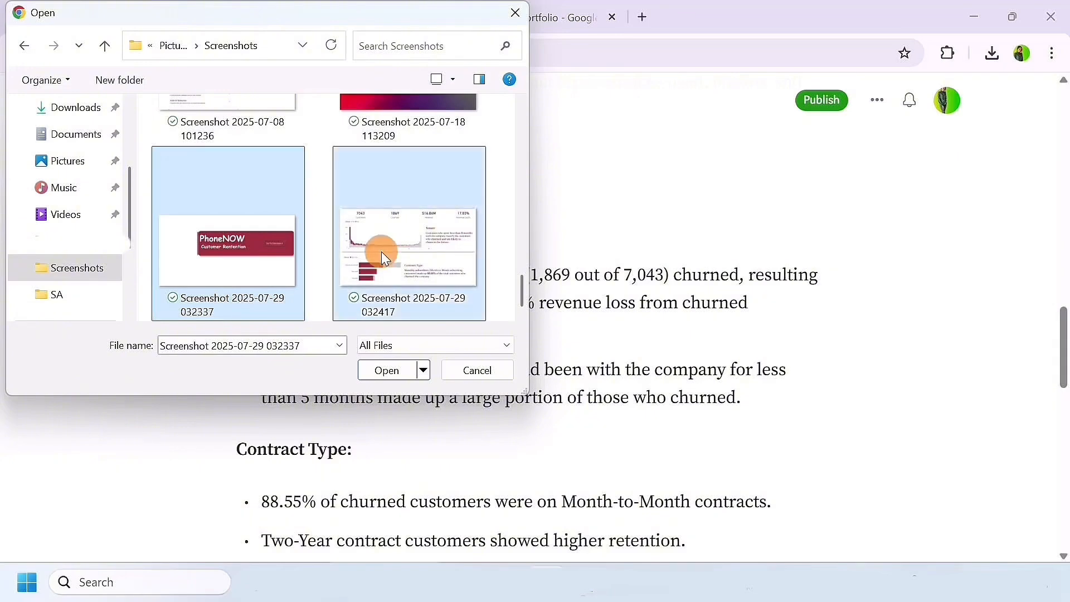
{"action": "left_click", "coordinate": [386, 370]}
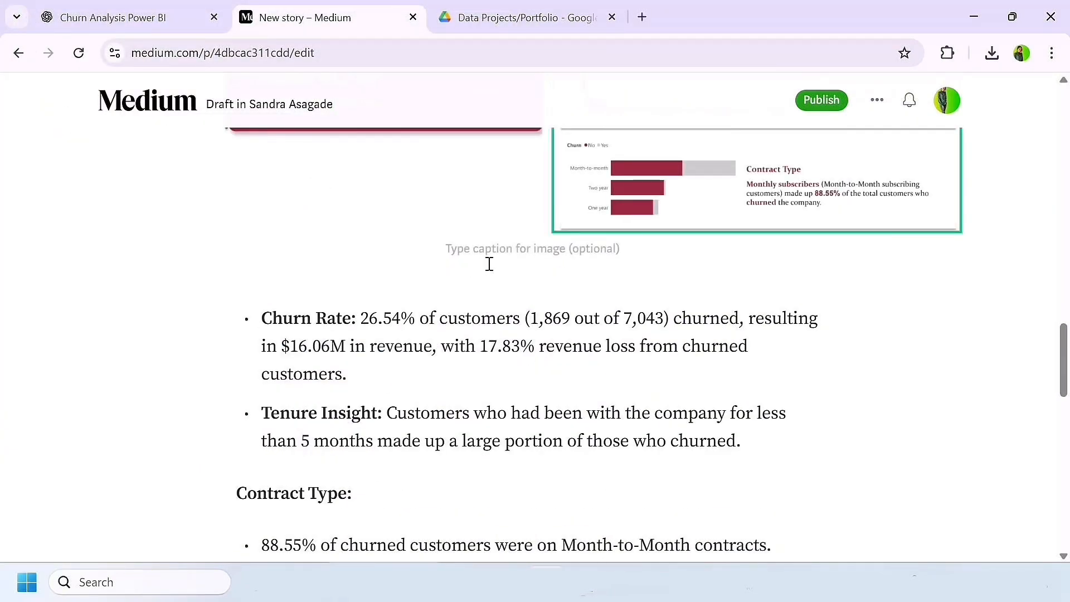
Step: Caption the two dashboard screenshots under Findings "Images from project"
{"action": "scroll", "coordinate": [487, 263], "scroll_direction": "up", "scroll_amount": 3}
{"action": "scroll", "coordinate": [486, 263], "scroll_direction": "down", "scroll_amount": 1}
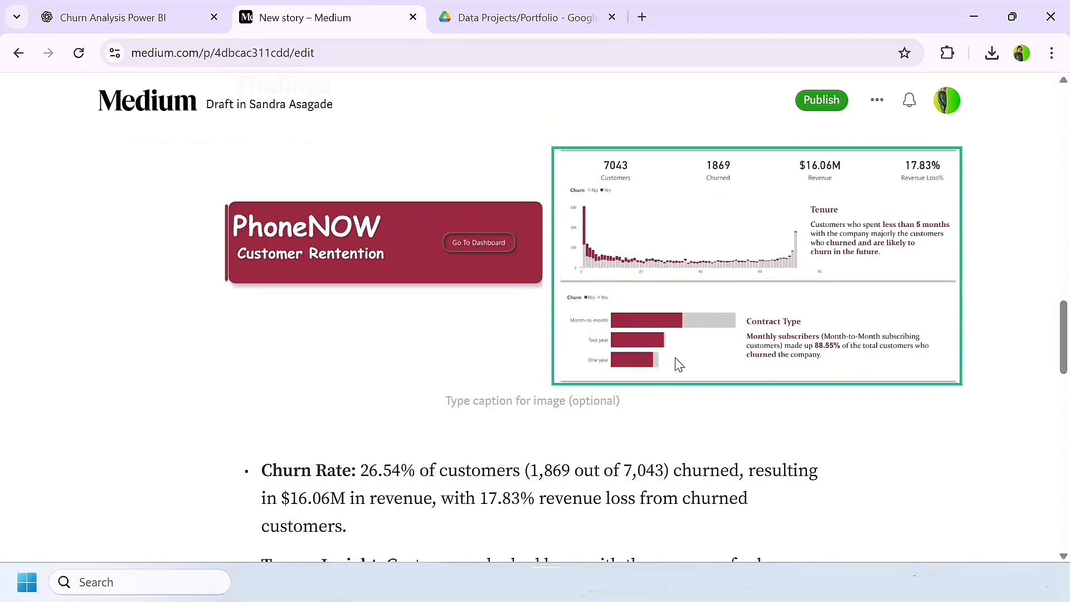
{"action": "left_click", "coordinate": [498, 408]}
{"action": "type", "text": "Images from"}
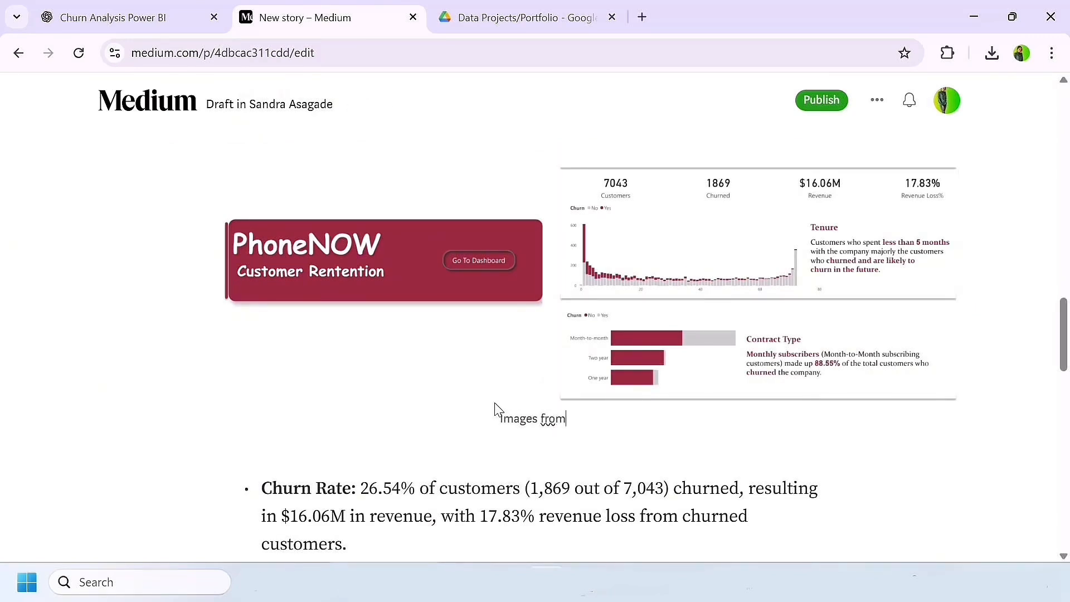
{"action": "type", "text": " project"}
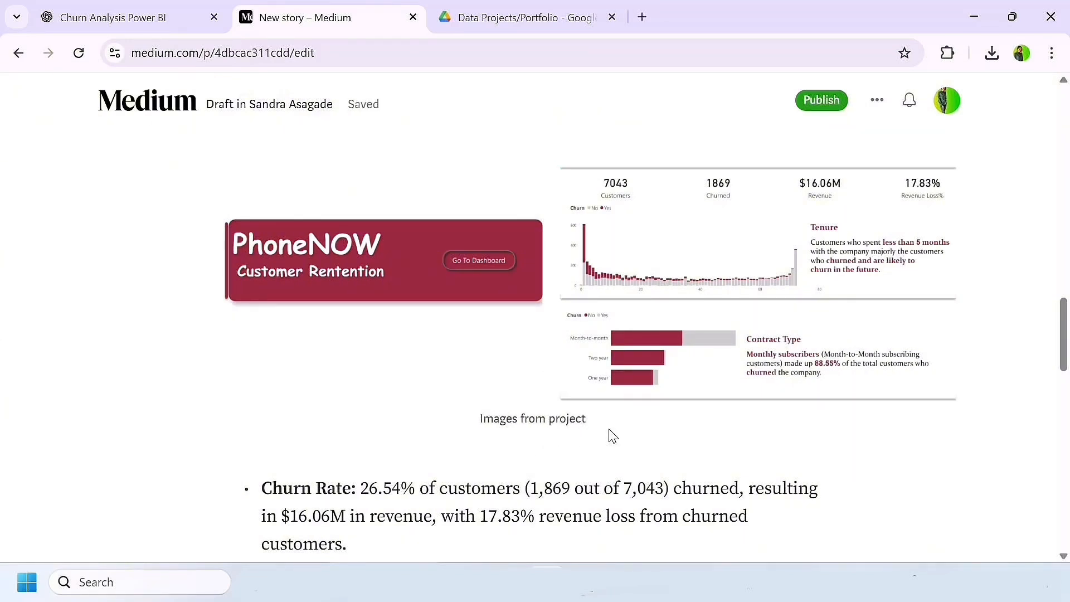
Step: Add the line "Click on link to see entire project:" below the captioned dashboard screenshots, followed by the copied Google Drive sharing link
{"action": "key", "text": "Return"}
{"action": "scroll", "coordinate": [240, 405], "scroll_direction": "down", "scroll_amount": 1}
{"action": "type", "text": "Cl"}
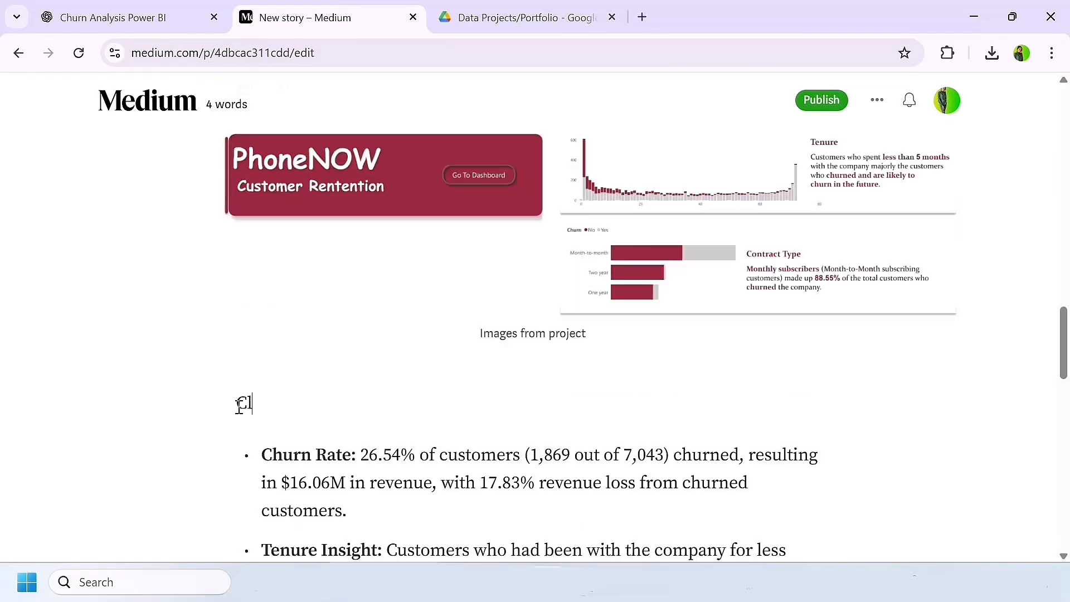
{"action": "type", "text": "ick on"}
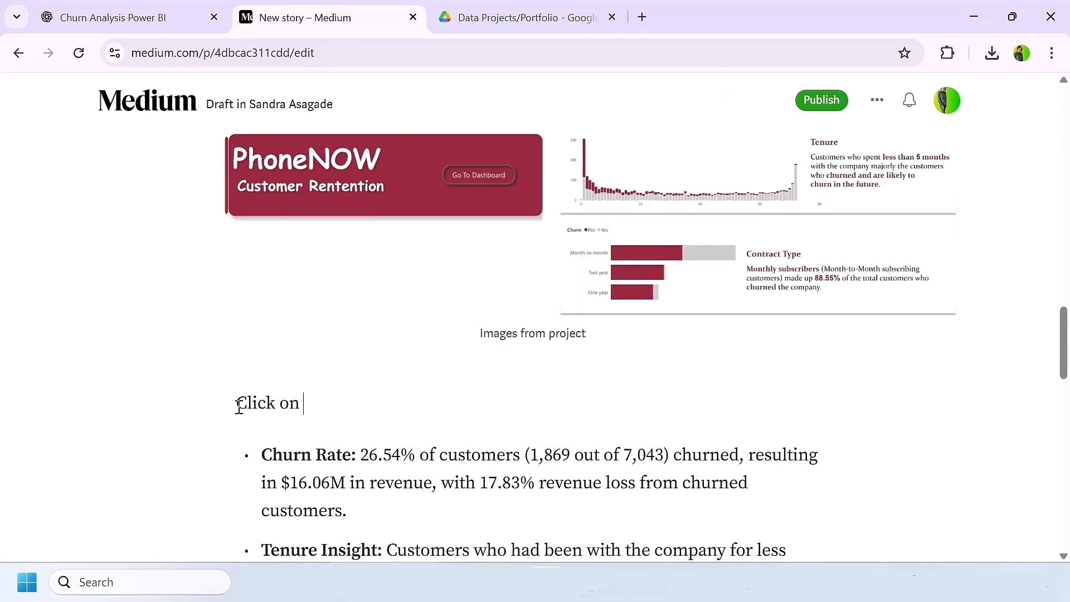
{"action": "type", "text": " link to see"}
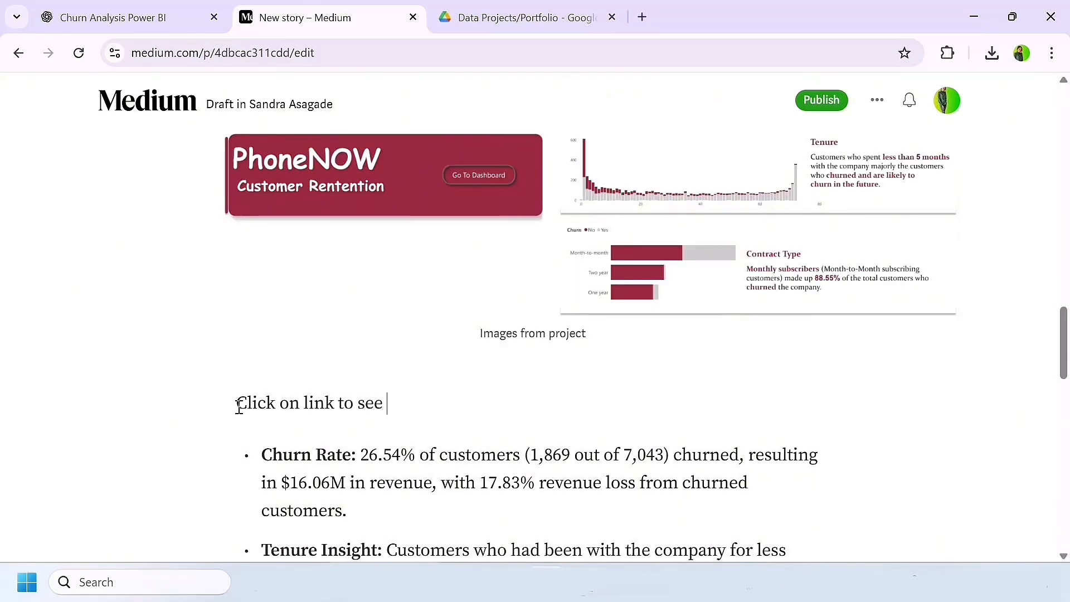
{"action": "type", "text": " entire project:"}
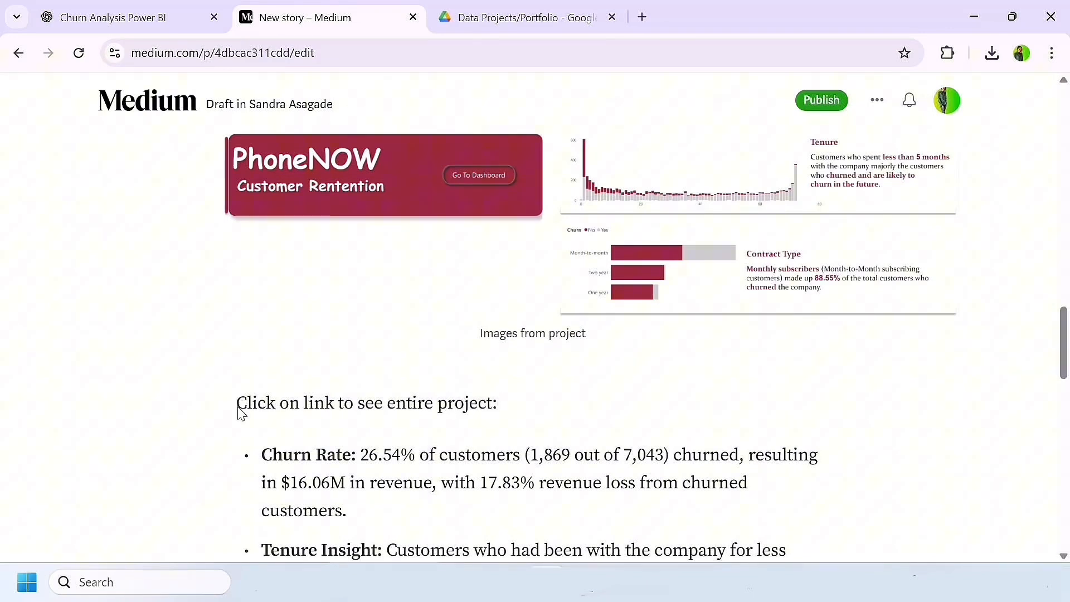
{"action": "key", "text": "super+v"}
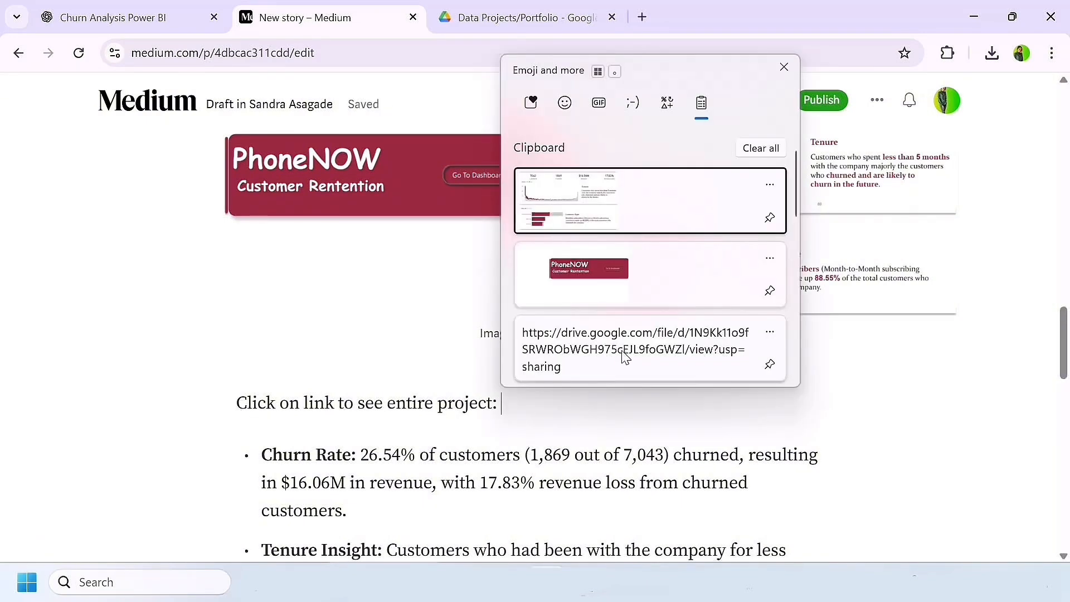
{"action": "left_click", "coordinate": [621, 351]}
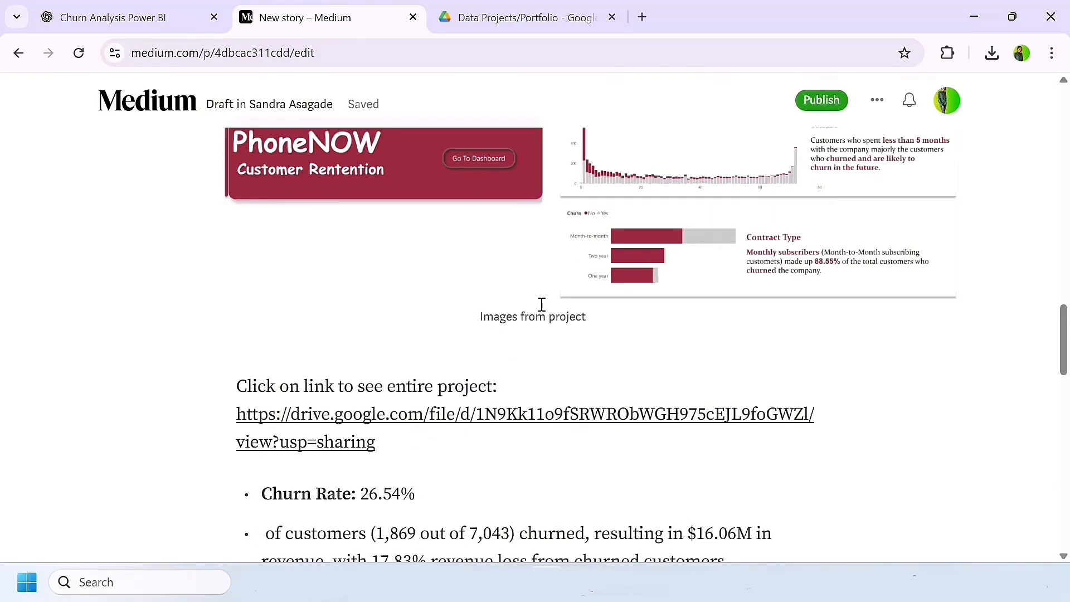
Step: Hyperlink the "Images from project" caption to the copied Google Drive sharing link of the project PDF
{"action": "left_click", "coordinate": [586, 317]}
{"action": "left_click", "coordinate": [586, 317]}
{"action": "left_click_drag", "start_coordinate": [586, 317], "coordinate": [479, 317]}
{"action": "left_click", "coordinate": [534, 286]}
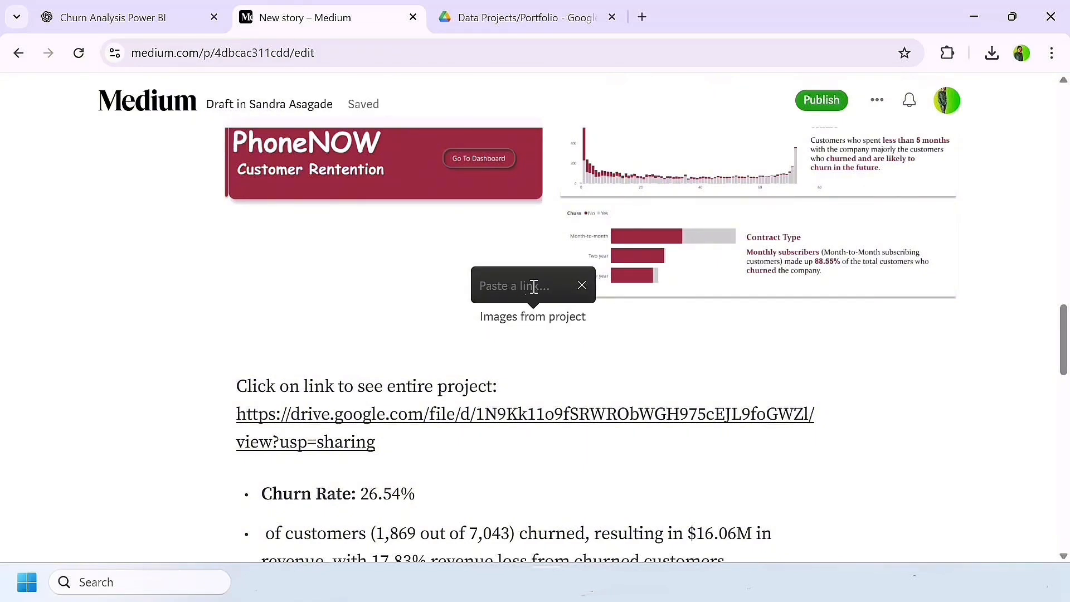
{"action": "key", "text": "super+v"}
{"action": "left_click", "coordinate": [578, 399]}
{"action": "key", "text": "Return"}
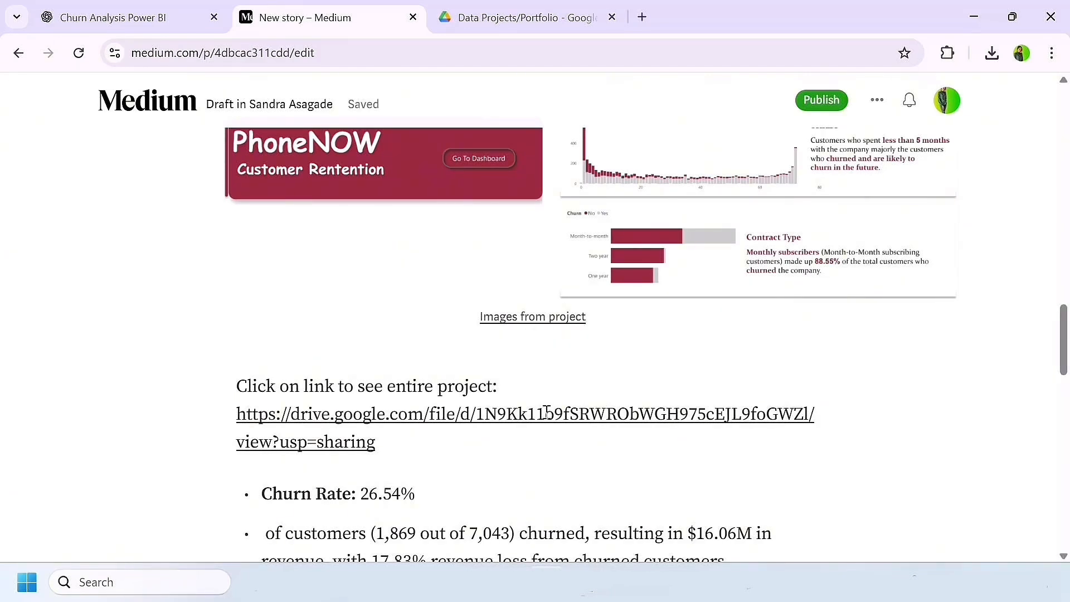
Step: Open the story's publishing settings and turn off subscriber notifications
{"action": "scroll", "coordinate": [546, 412], "scroll_direction": "up", "scroll_amount": 5}
{"action": "left_click", "coordinate": [823, 108]}
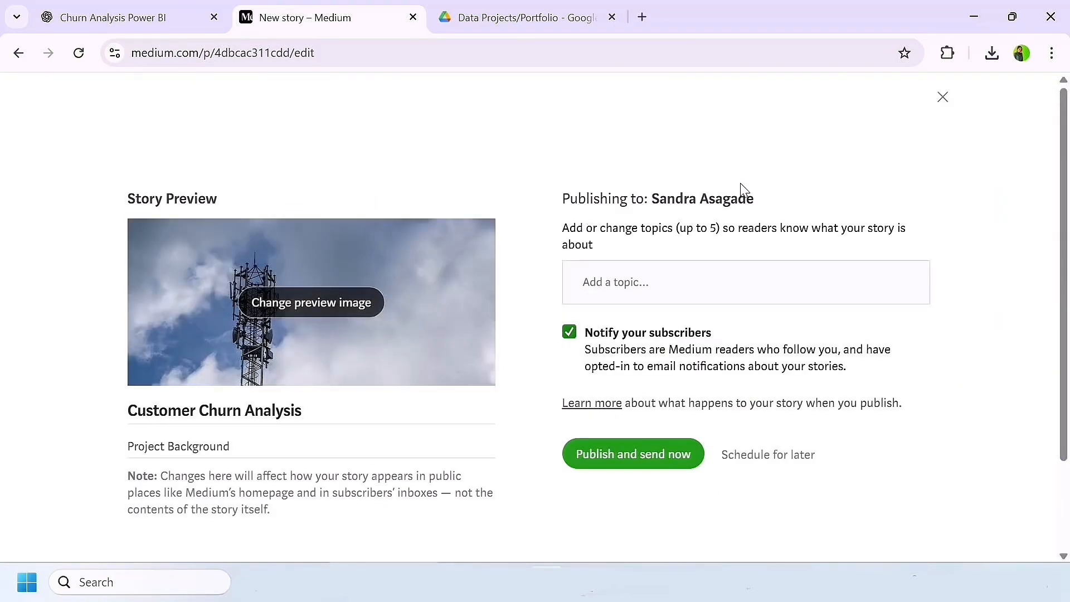
{"action": "left_click", "coordinate": [569, 334]}
Step: Change the story preview image to the PhoneNOW Customer Rentention screenshot
{"action": "left_click", "coordinate": [330, 246]}
{"action": "left_click", "coordinate": [314, 235]}
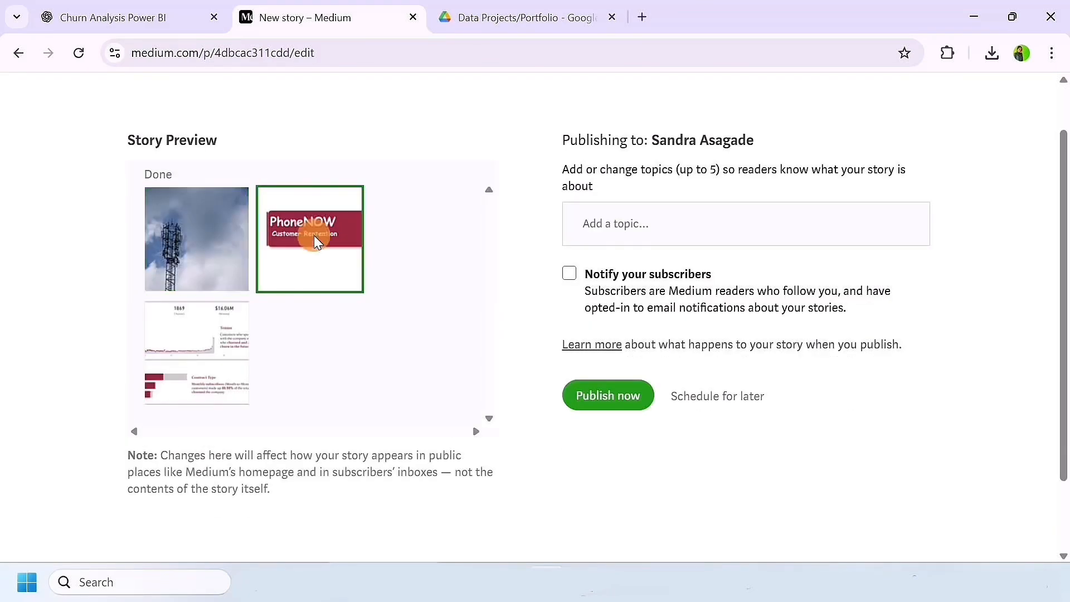
{"action": "scroll", "coordinate": [396, 416], "scroll_direction": "down", "scroll_amount": 2}
{"action": "scroll", "coordinate": [397, 415], "scroll_direction": "up", "scroll_amount": 1}
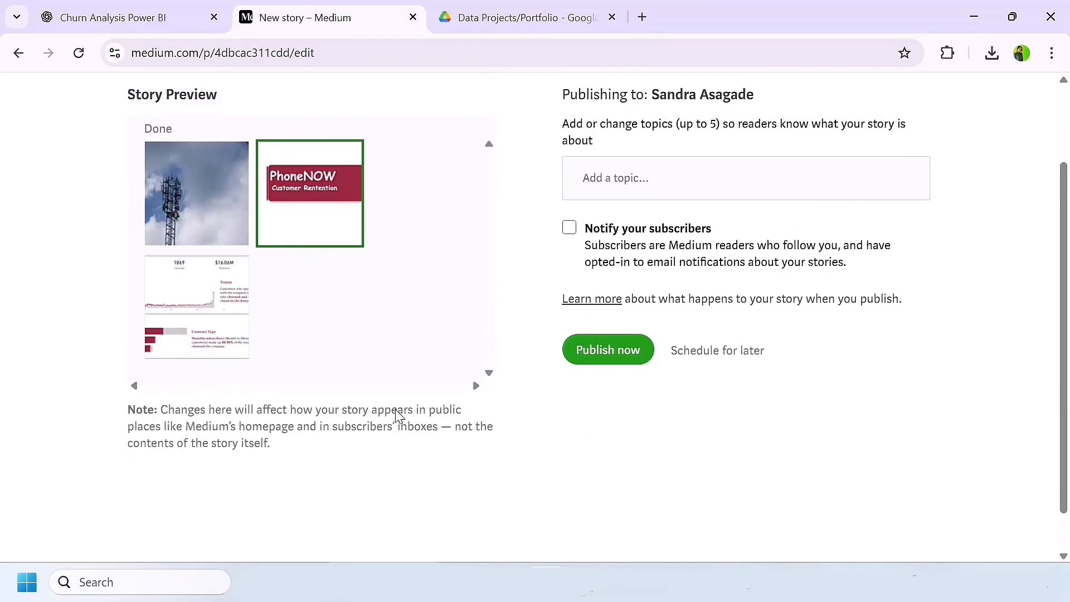
{"action": "scroll", "coordinate": [397, 415], "scroll_direction": "up", "scroll_amount": 2}
{"action": "scroll", "coordinate": [363, 345], "scroll_direction": "down", "scroll_amount": 1}
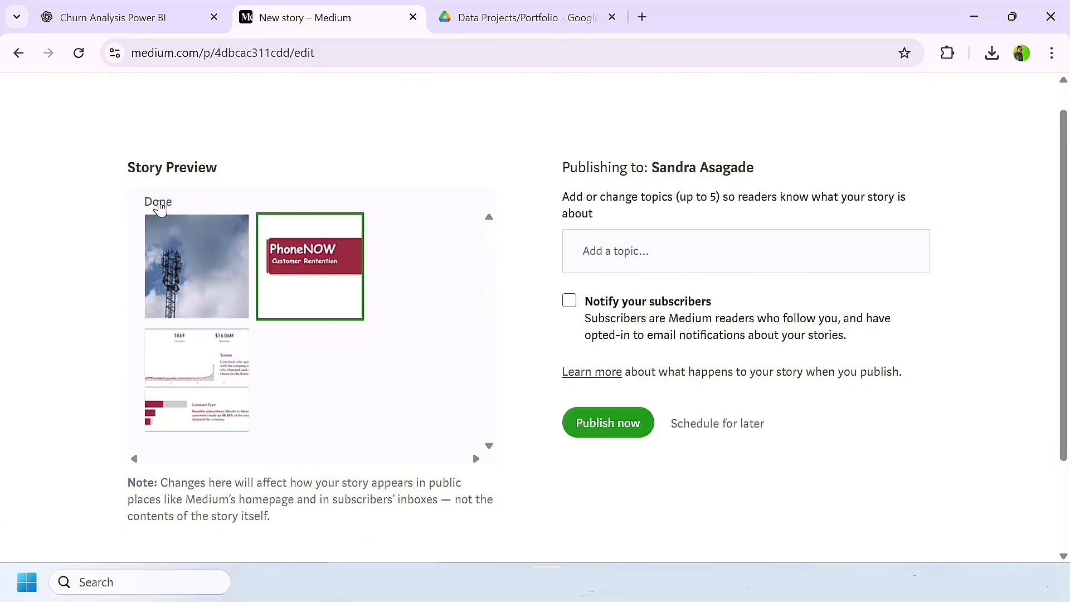
{"action": "left_click", "coordinate": [159, 202]}
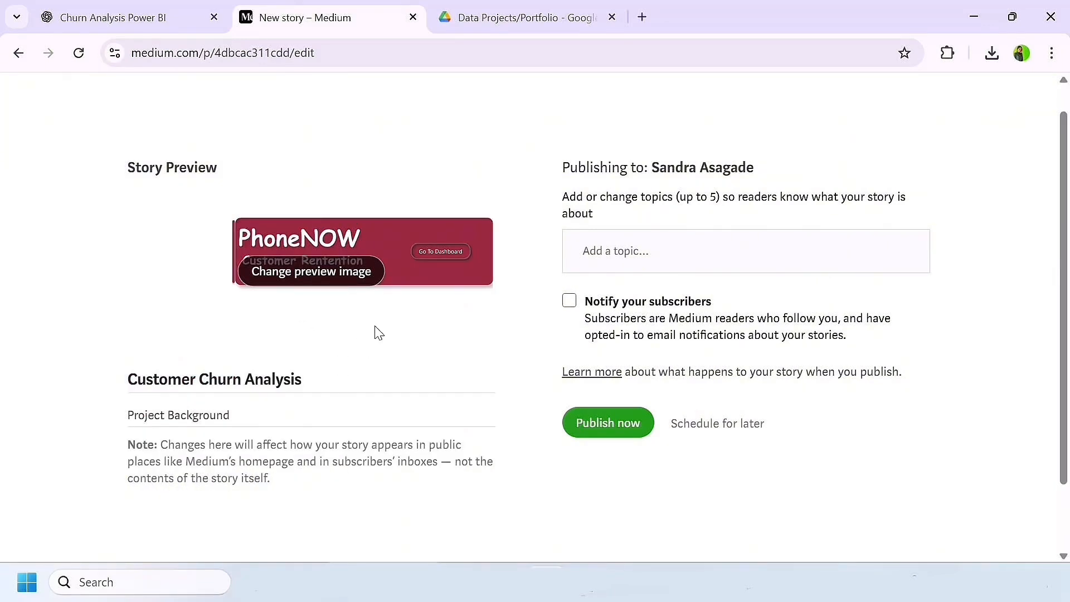
Step: Paste the copied project background paragraph about PhoneNow into the story preview subtitle
{"action": "scroll", "coordinate": [245, 326], "scroll_direction": "down", "scroll_amount": 2}
{"action": "left_click", "coordinate": [244, 337]}
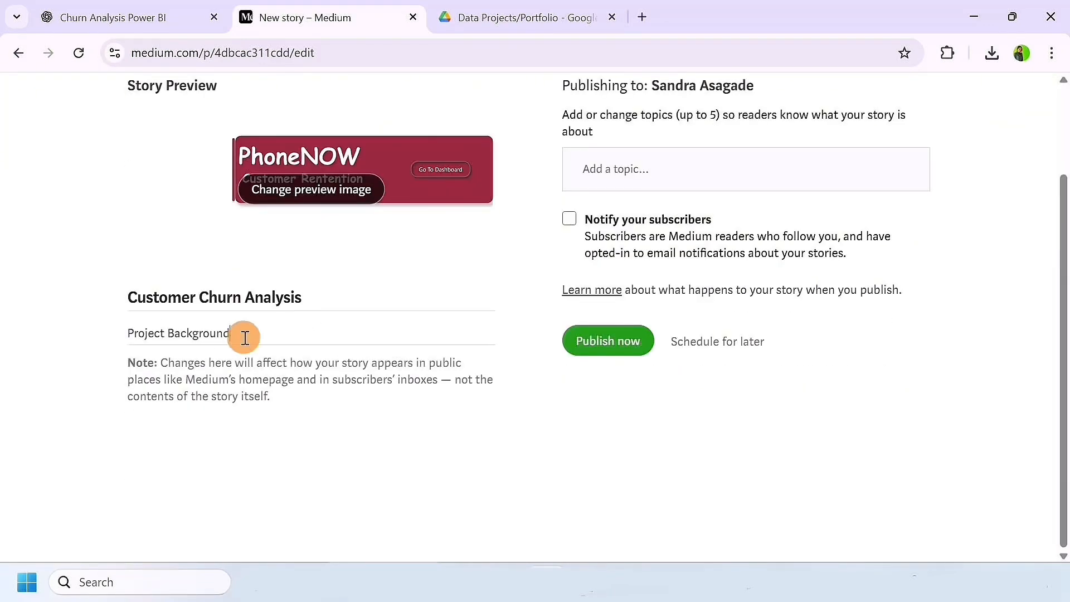
{"action": "key", "text": "BackSpace"}
{"action": "key", "text": "BackSpace"}
{"action": "key", "text": "BackSpace"}
{"action": "key", "text": "BackSpace"}
{"action": "key", "text": "BackSpace"}
{"action": "key", "text": "BackSpace"}
{"action": "key", "text": "BackSpace"}
{"action": "key", "text": "BackSpace"}
{"action": "key", "text": "BackSpace"}
{"action": "key", "text": "BackSpace"}
{"action": "key", "text": "BackSpace"}
{"action": "key", "text": "BackSpace"}
{"action": "key", "text": "super+v"}
{"action": "left_click", "coordinate": [277, 303]}
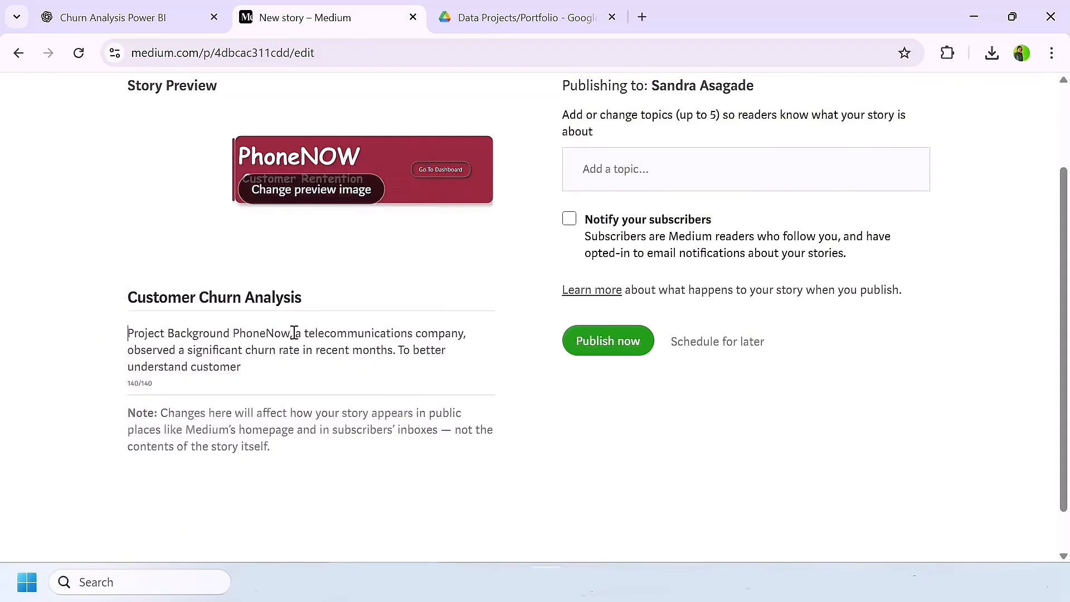
Step: Remove "Project Background" from the start of the preview subtitle and end the text with "..." after "To better understand customer"
{"action": "left_click", "coordinate": [235, 333]}
{"action": "key", "text": "BackSpace"}
{"action": "key", "text": "BackSpace"}
{"action": "key", "text": "BackSpace"}
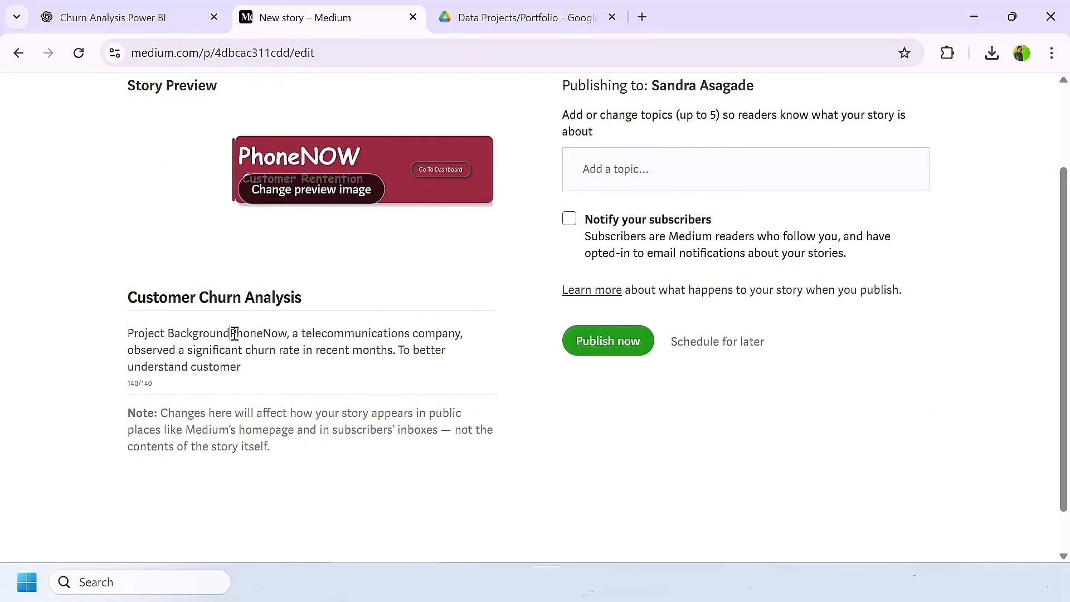
{"action": "key", "text": "BackSpace"}
{"action": "key", "text": "BackSpace"}
{"action": "key", "text": "BackSpace"}
{"action": "key", "text": "BackSpace"}
{"action": "key", "text": "BackSpace"}
{"action": "key", "text": "BackSpace"}
{"action": "key", "text": "BackSpace"}
{"action": "key", "text": "BackSpace"}
{"action": "key", "text": "BackSpace"}
{"action": "key", "text": "BackSpace"}
{"action": "key", "text": "BackSpace"}
{"action": "key", "text": "BackSpace"}
{"action": "key", "text": "BackSpace"}
{"action": "key", "text": "BackSpace"}
{"action": "key", "text": "BackSpace"}
{"action": "key", "text": "BackSpace"}
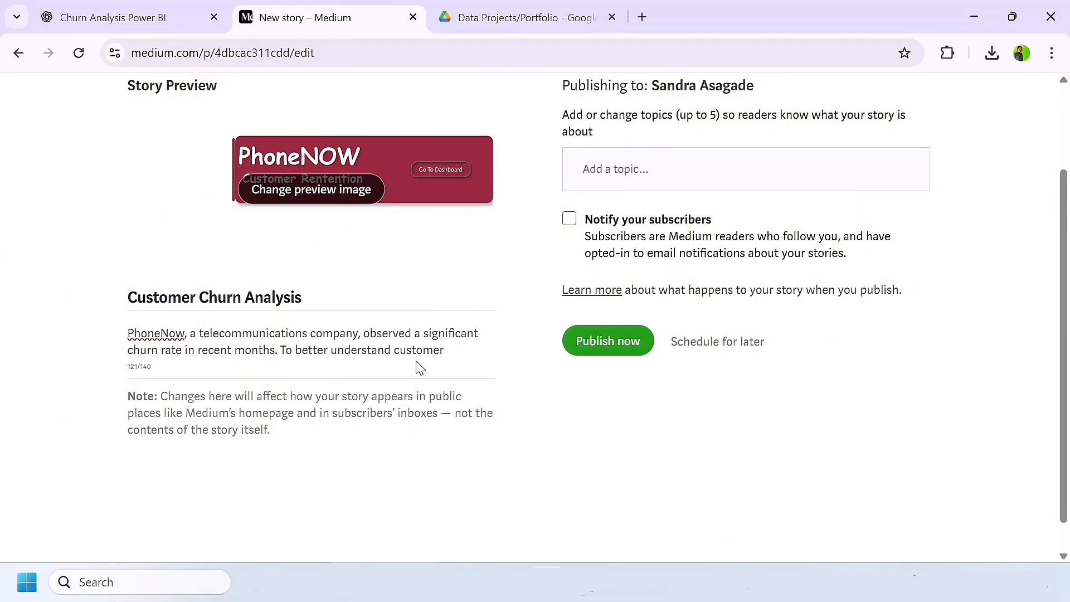
{"action": "left_click", "coordinate": [444, 354]}
{"action": "scroll", "coordinate": [463, 353], "scroll_direction": "up", "scroll_amount": 2}
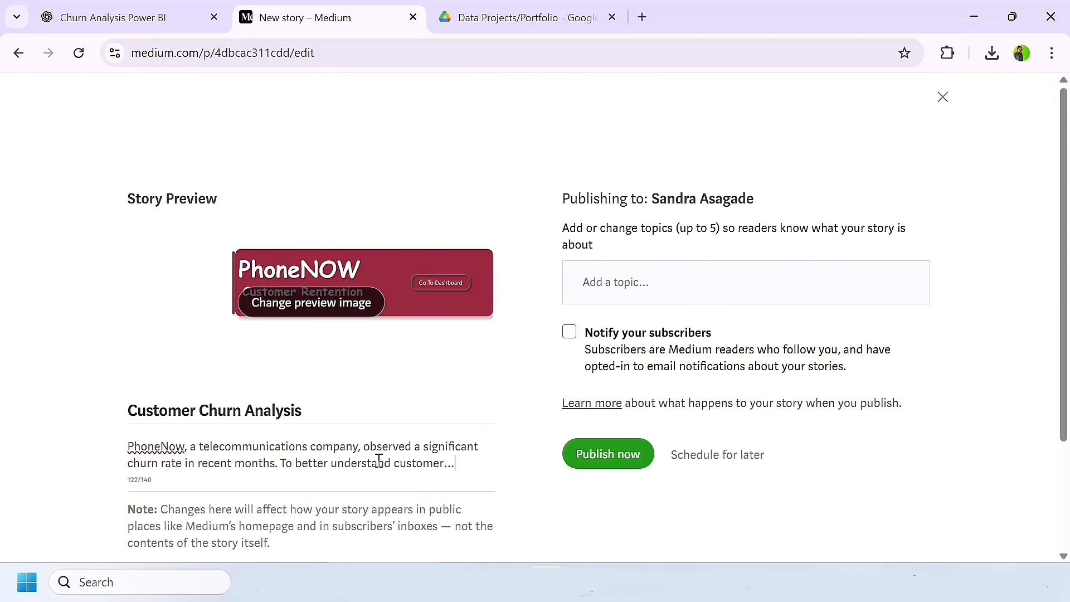
Step: Add the topics Data Analysis, Data Visualization, Power Bi and Data Science to the story
{"action": "scroll", "coordinate": [378, 462], "scroll_direction": "down", "scroll_amount": 1}
{"action": "left_click", "coordinate": [636, 261]}
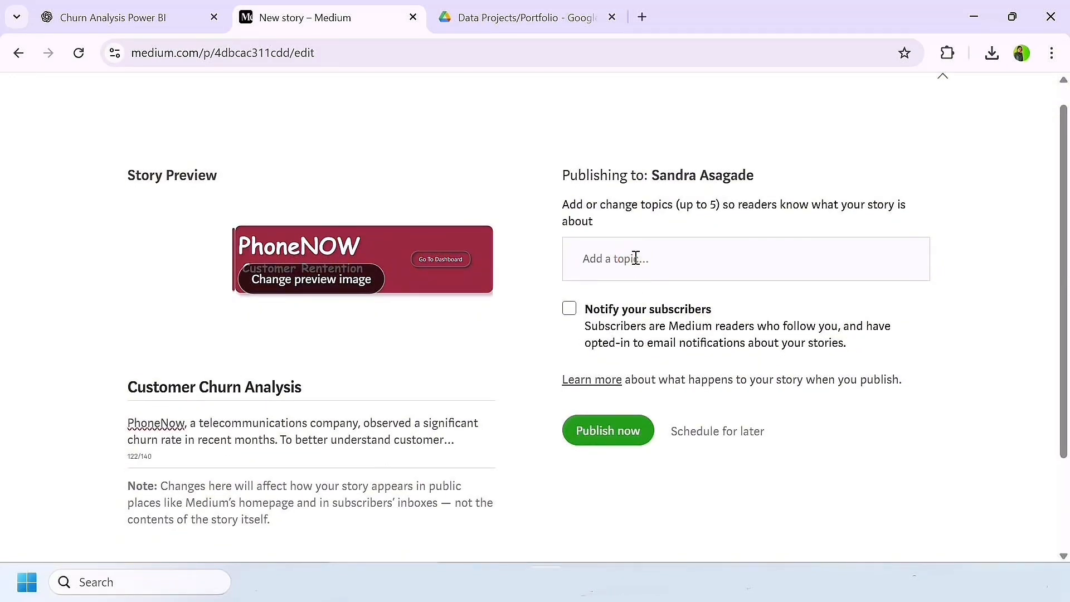
{"action": "type", "text": "data"}
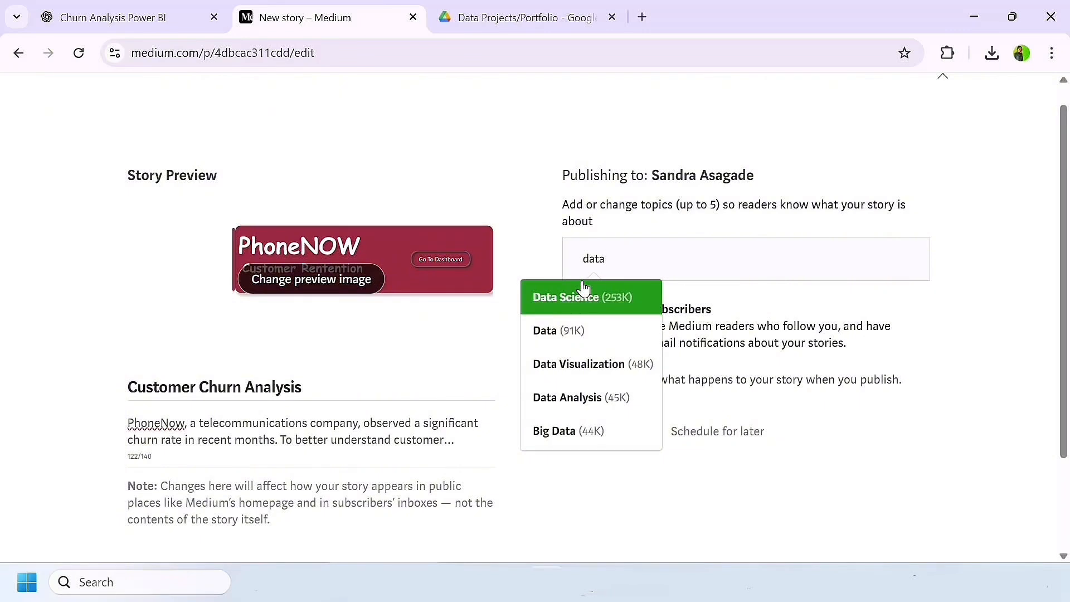
{"action": "left_click", "coordinate": [579, 397]}
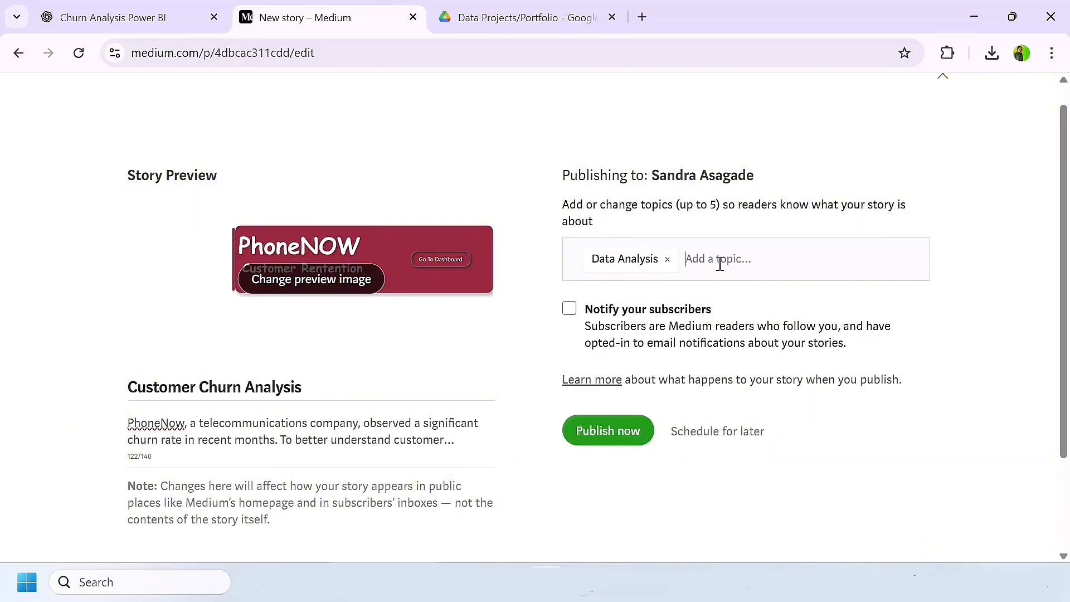
{"action": "type", "text": "data"}
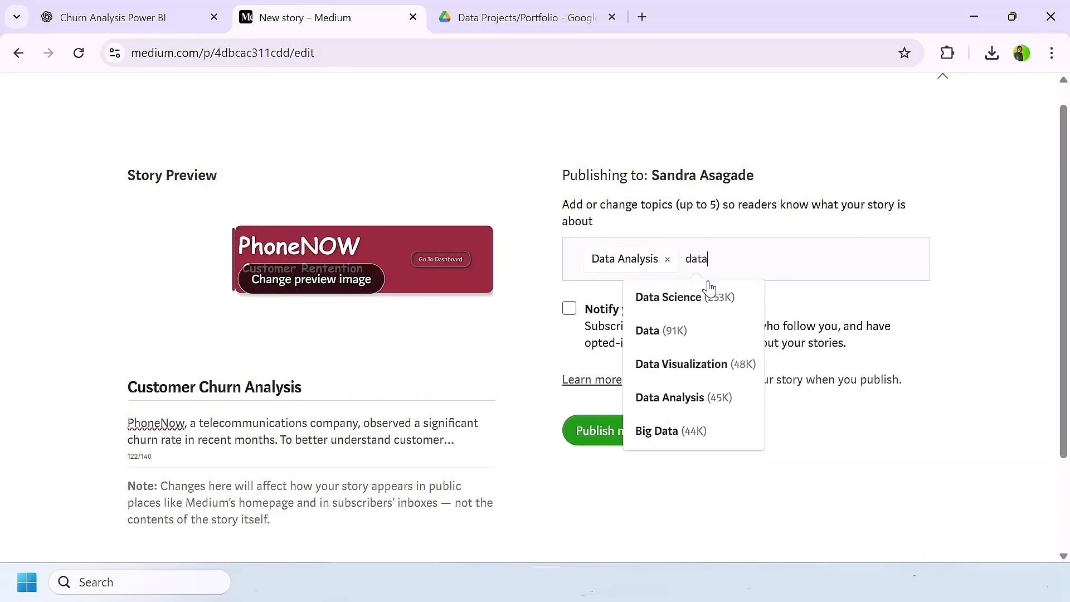
{"action": "left_click", "coordinate": [675, 367]}
{"action": "type", "text": "power"}
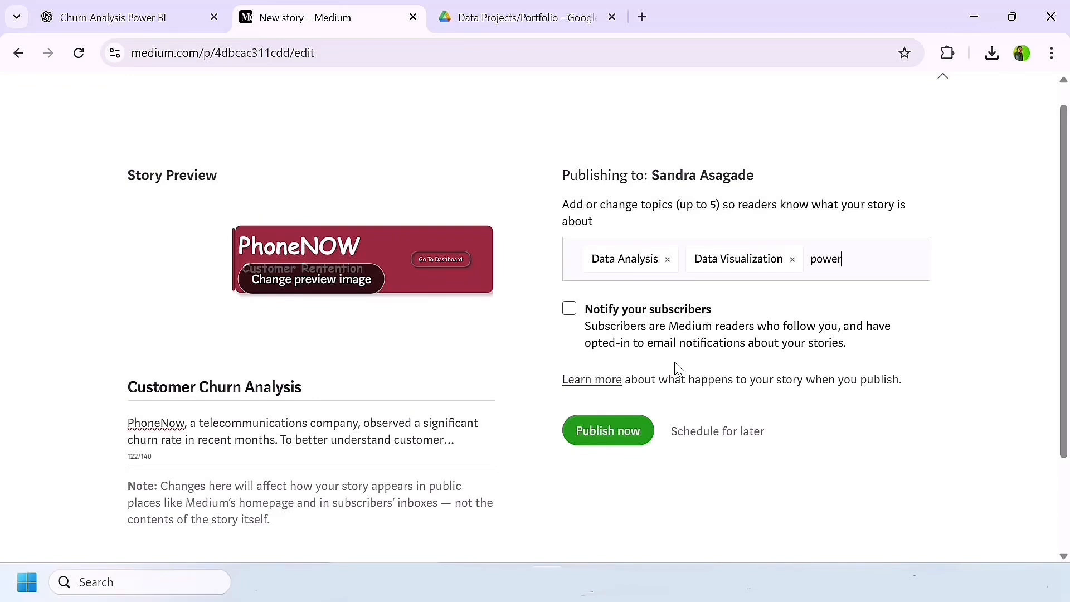
{"action": "left_click", "coordinate": [812, 367]}
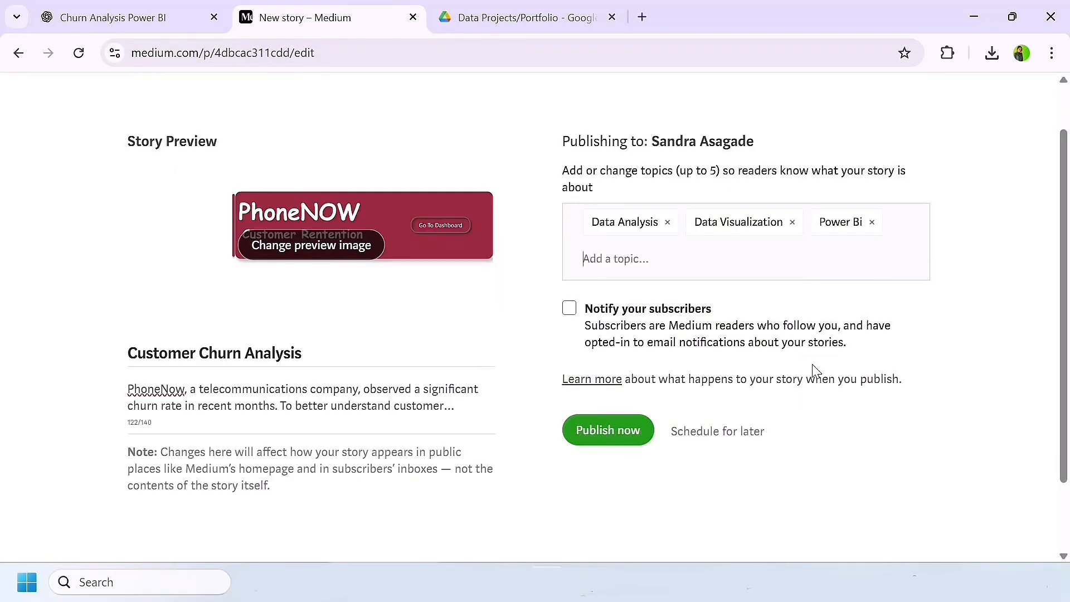
{"action": "left_click", "coordinate": [634, 261]}
{"action": "type", "text": "data"}
{"action": "left_click", "coordinate": [609, 297]}
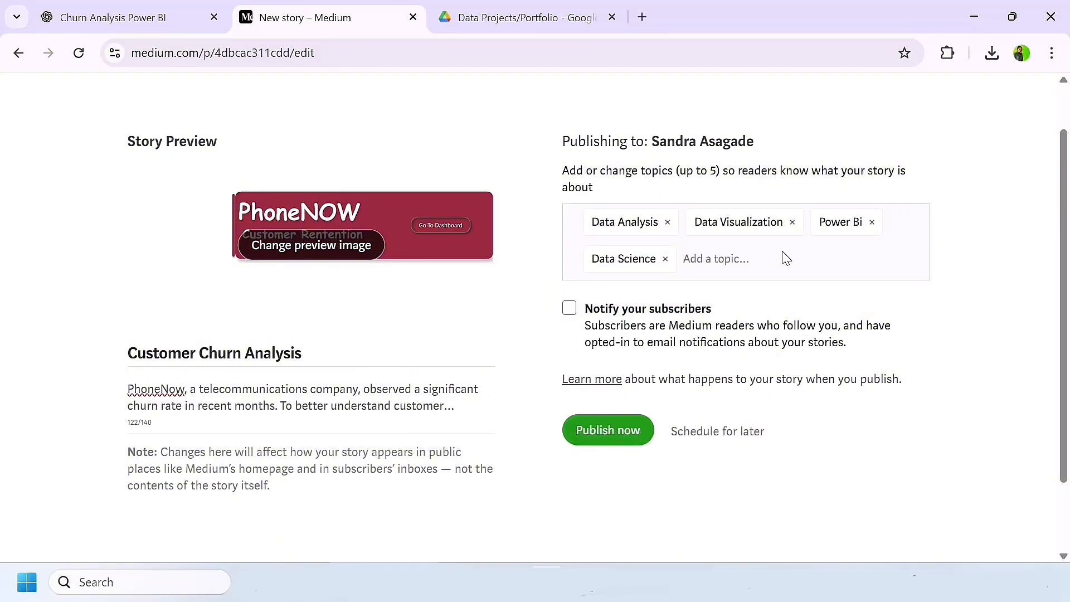
Step: Publish the story immediately and dismiss the sharing dialog
{"action": "left_click", "coordinate": [607, 430]}
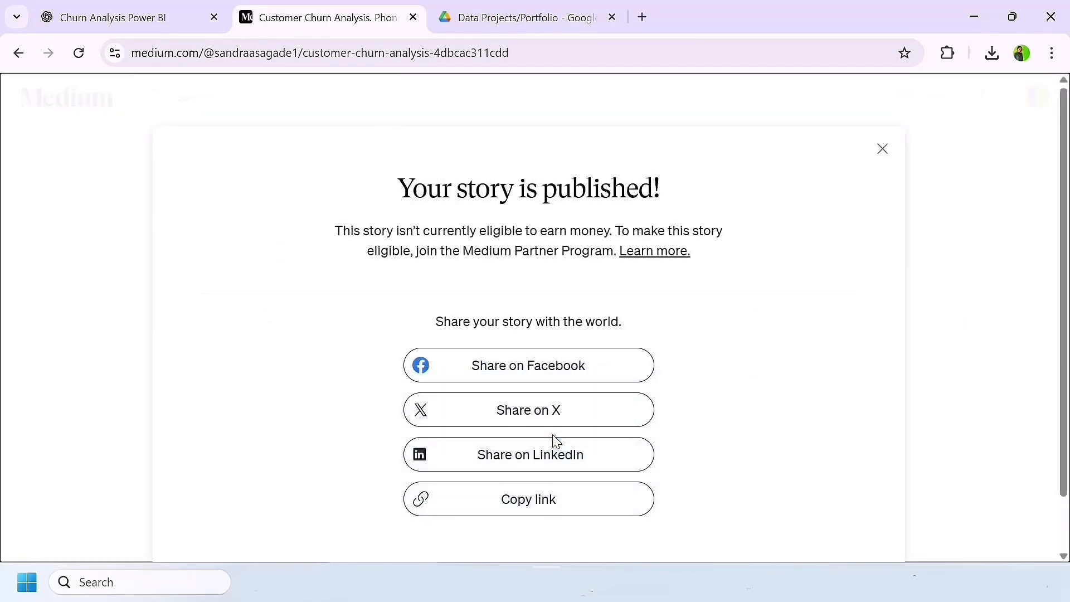
{"action": "scroll", "coordinate": [602, 406], "scroll_direction": "down", "scroll_amount": 1}
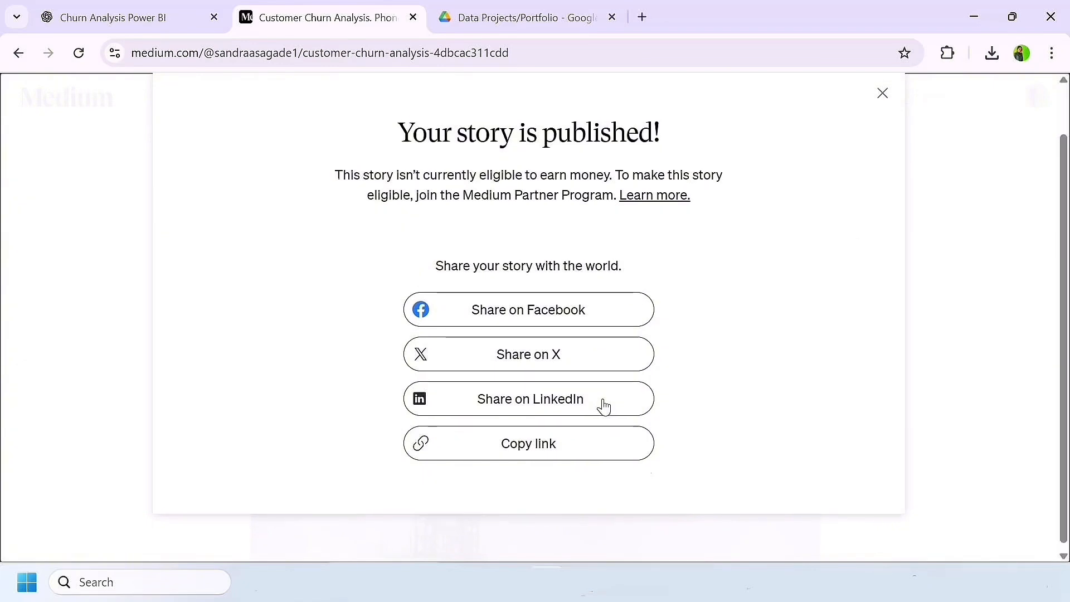
{"action": "left_click", "coordinate": [882, 89]}
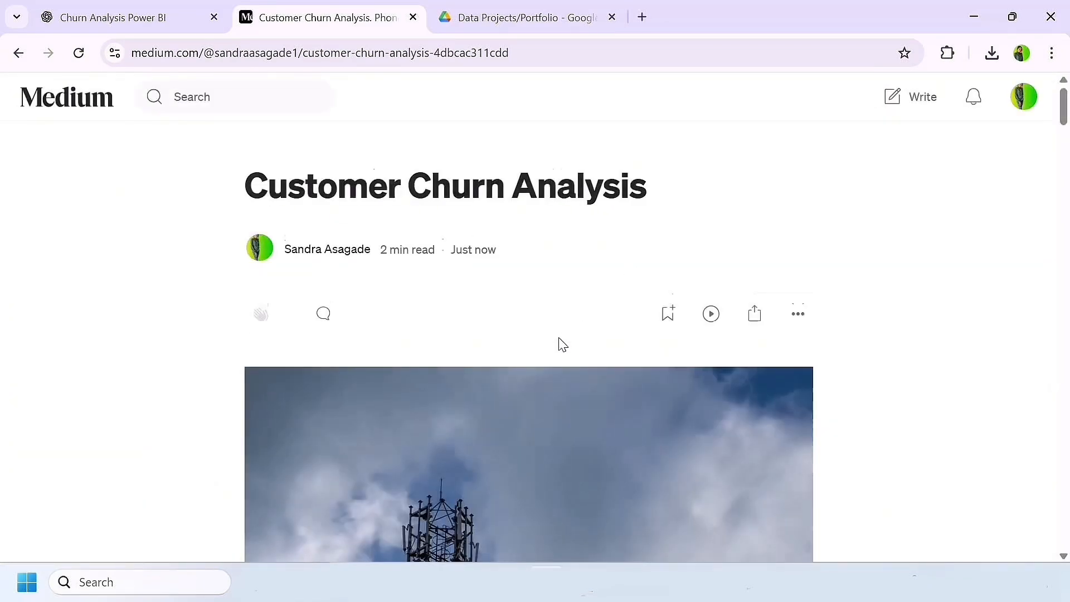
Step: Review the published Customer Churn Analysis story from the cover image down to the project link under Findings
{"action": "scroll", "coordinate": [558, 340], "scroll_direction": "down", "scroll_amount": 4}
{"action": "scroll", "coordinate": [559, 338], "scroll_direction": "down", "scroll_amount": 4}
{"action": "scroll", "coordinate": [425, 375], "scroll_direction": "down", "scroll_amount": 3}
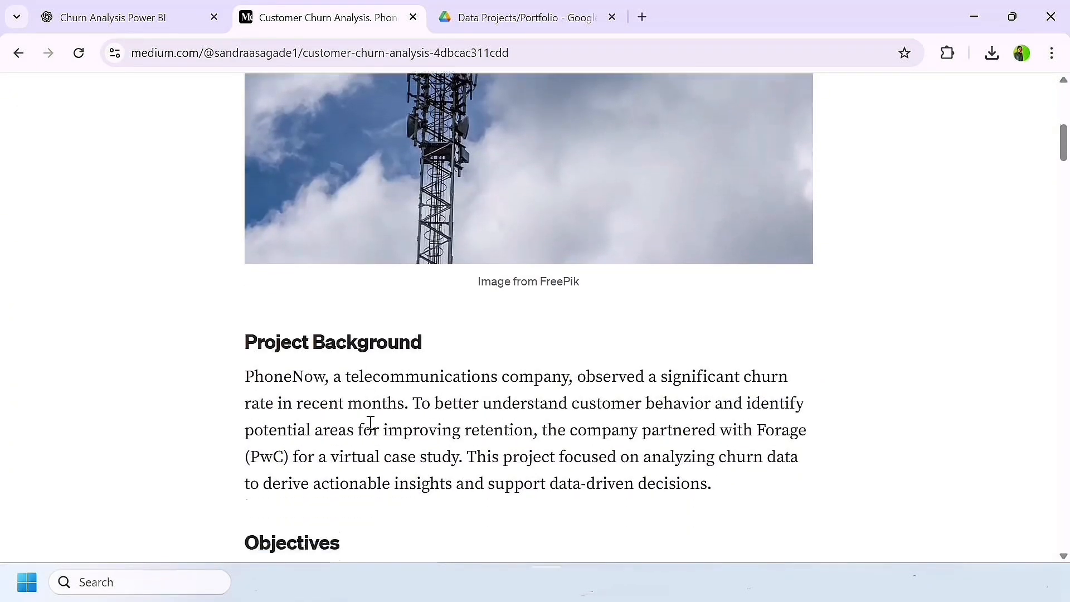
{"action": "scroll", "coordinate": [372, 427], "scroll_direction": "down", "scroll_amount": 10}
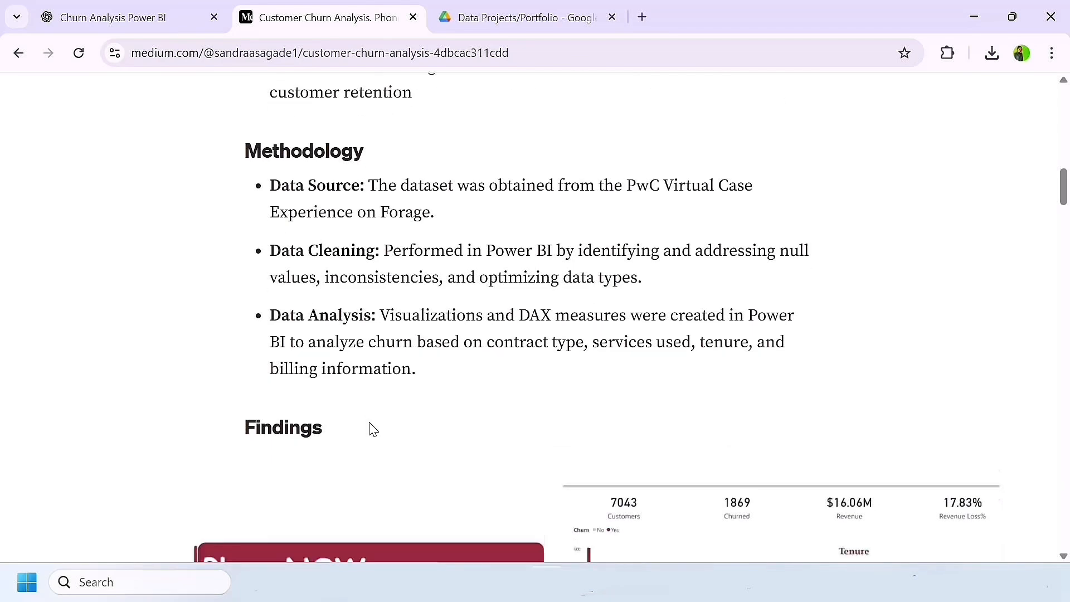
{"action": "scroll", "coordinate": [370, 423], "scroll_direction": "down", "scroll_amount": 3}
{"action": "scroll", "coordinate": [413, 390], "scroll_direction": "down", "scroll_amount": 1}
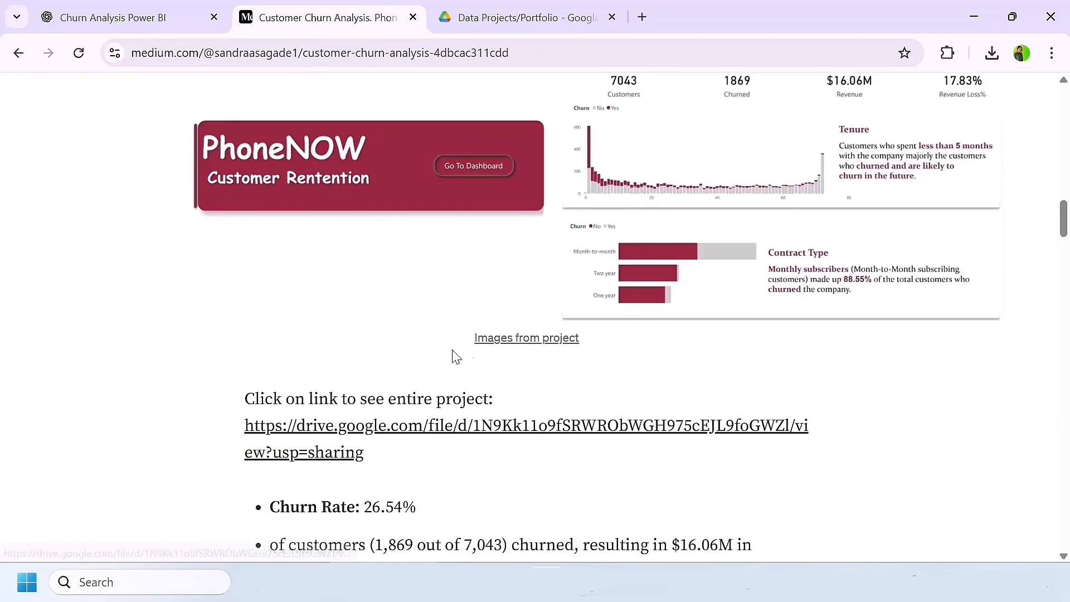
{"action": "scroll", "coordinate": [524, 368], "scroll_direction": "down", "scroll_amount": 1}
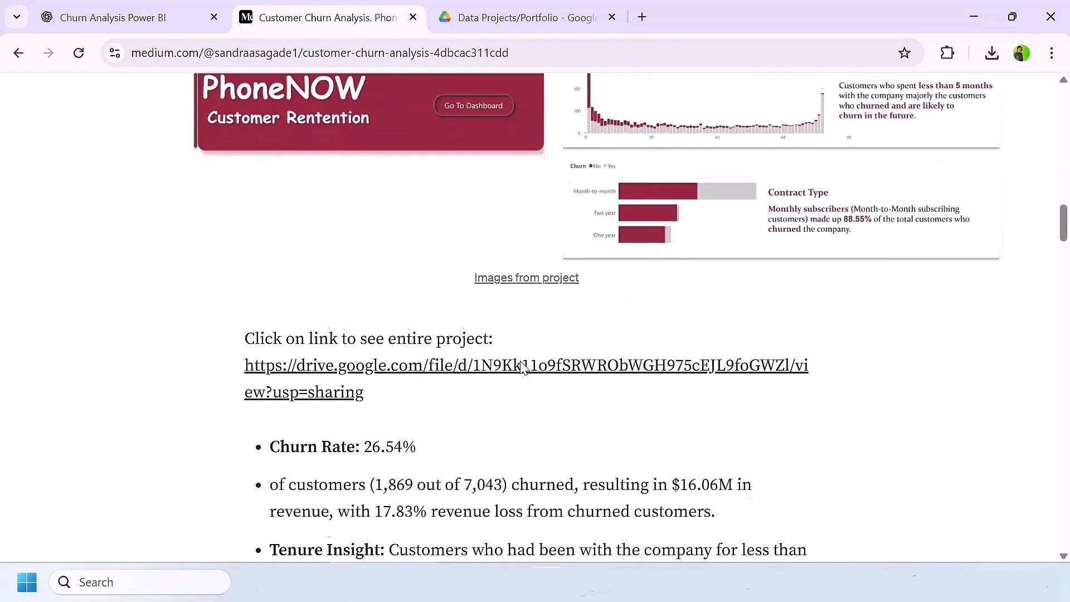
Step: Follow the "Images from project" caption link and look through the pages of pwc - churn.pdf
{"action": "left_click", "coordinate": [515, 270]}
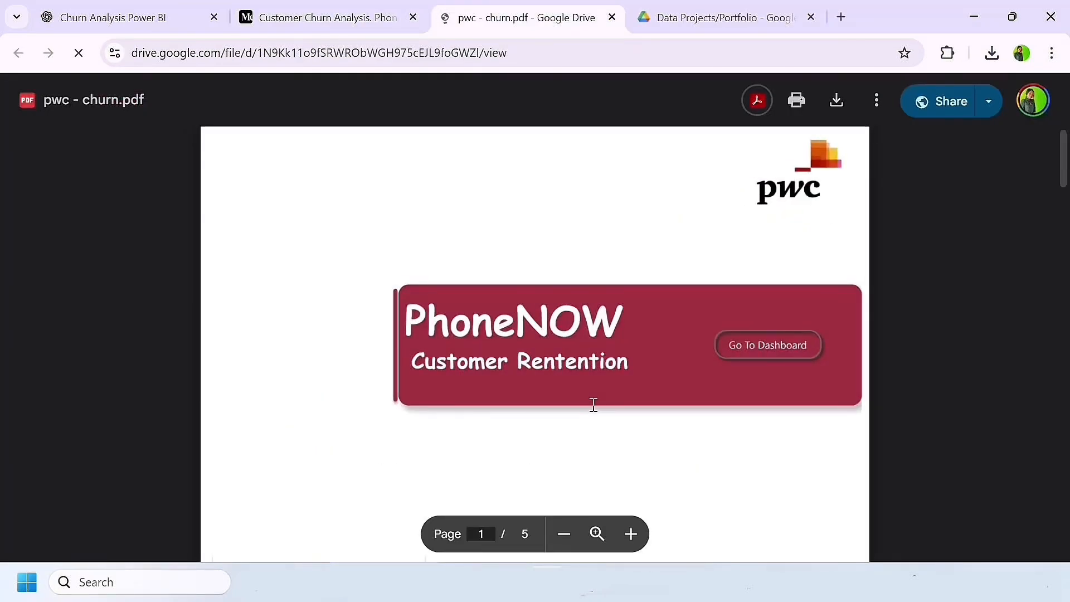
{"action": "scroll", "coordinate": [594, 405], "scroll_direction": "down", "scroll_amount": 20}
{"action": "scroll", "coordinate": [594, 404], "scroll_direction": "up", "scroll_amount": 6}
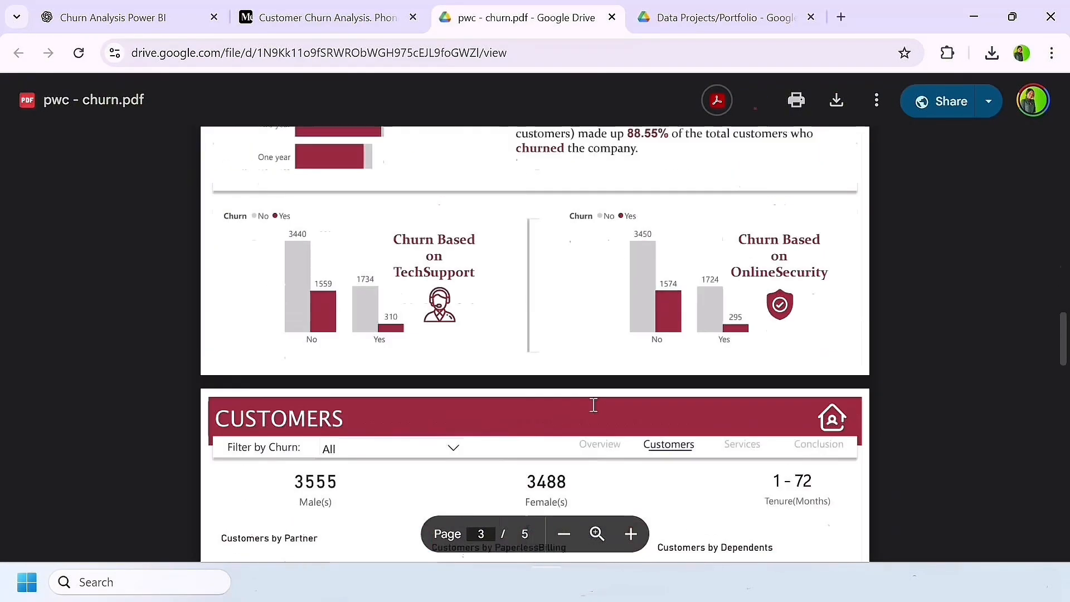
{"action": "scroll", "coordinate": [594, 405], "scroll_direction": "up", "scroll_amount": 10}
{"action": "scroll", "coordinate": [594, 405], "scroll_direction": "down", "scroll_amount": 12}
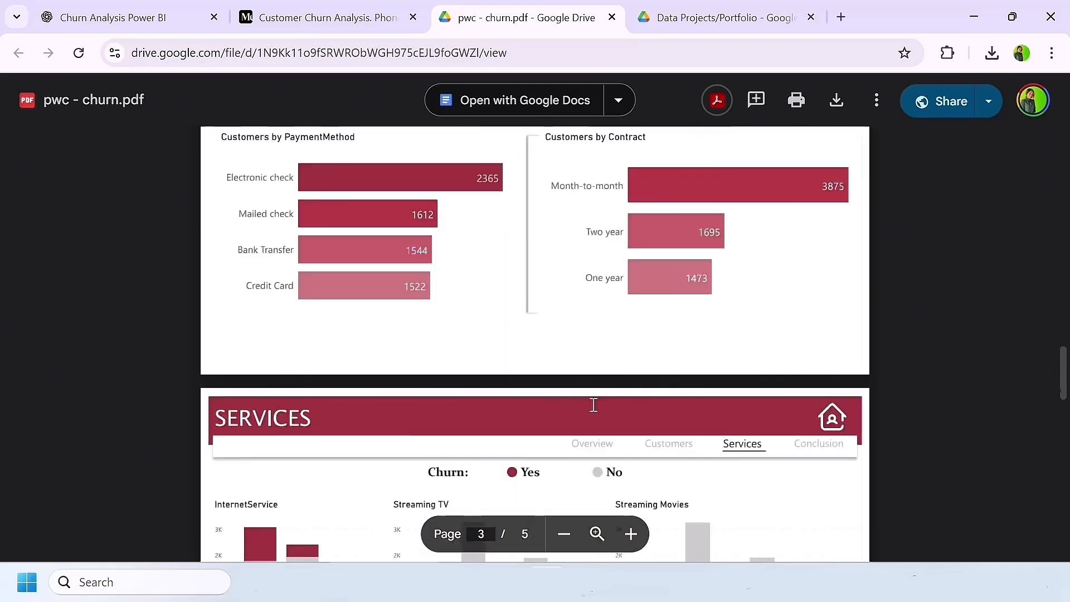
Step: Close the PDF, follow the full project link under Findings to check pwc - churn.pdf, and close it again
{"action": "key", "text": "ctrl+w"}
{"action": "left_click", "coordinate": [502, 359]}
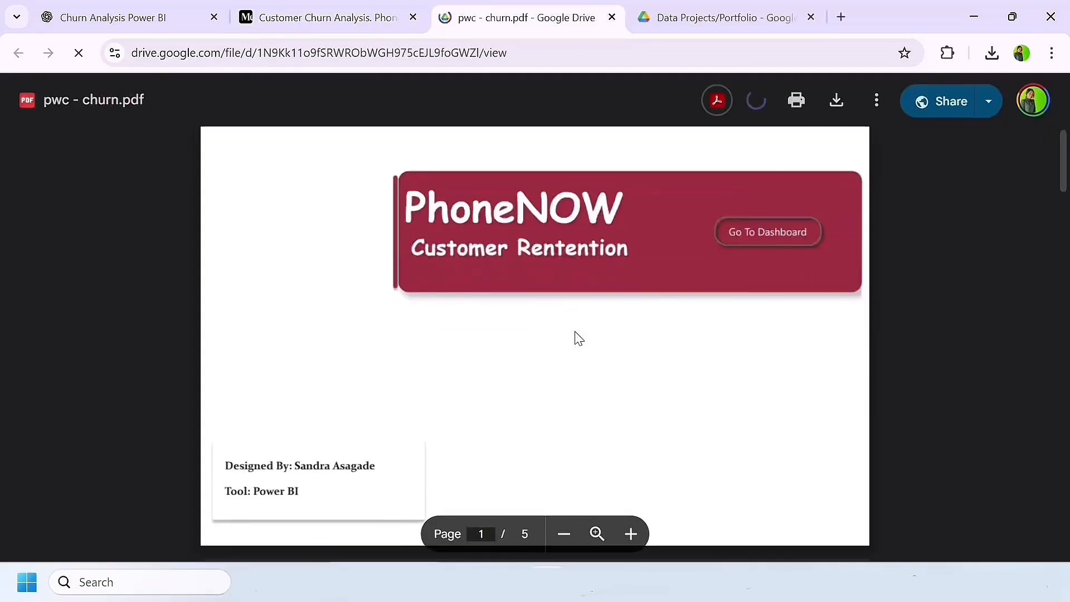
{"action": "scroll", "coordinate": [579, 338], "scroll_direction": "down", "scroll_amount": 9}
{"action": "scroll", "coordinate": [578, 338], "scroll_direction": "up", "scroll_amount": 11}
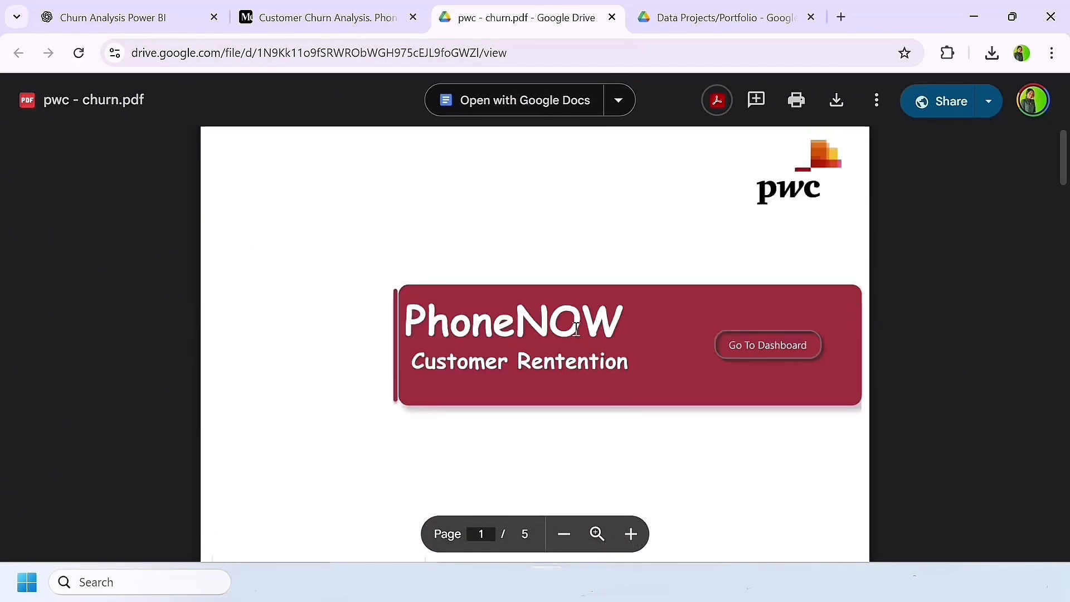
{"action": "left_click", "coordinate": [612, 17]}
Step: Go from the published story to the author's profile page and locate the Customer Churn Analysis story
{"action": "scroll", "coordinate": [552, 422], "scroll_direction": "down", "scroll_amount": 3}
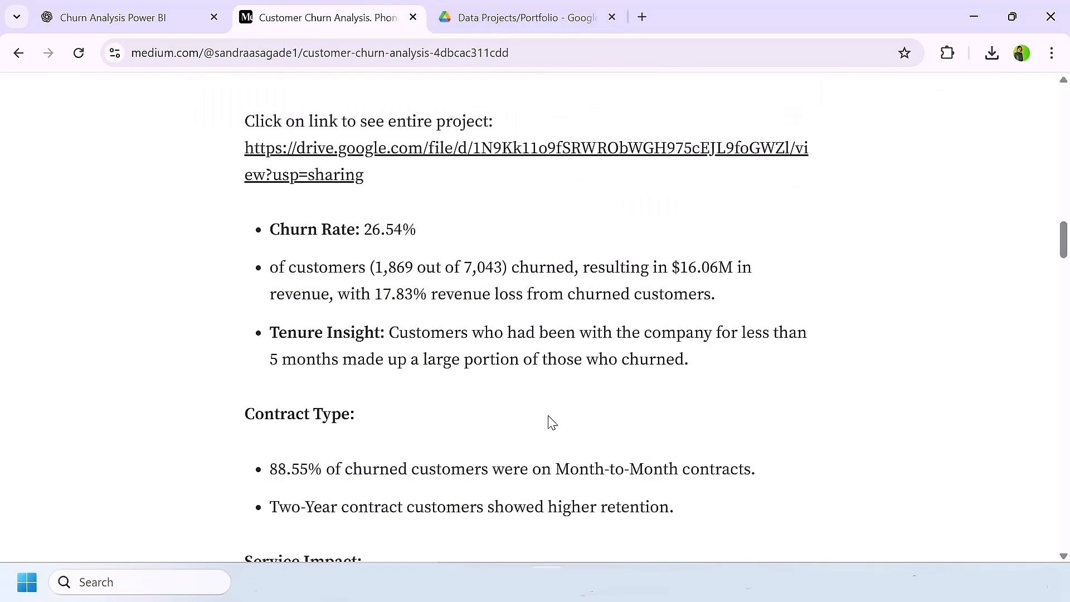
{"action": "scroll", "coordinate": [548, 418], "scroll_direction": "down", "scroll_amount": 12}
{"action": "scroll", "coordinate": [289, 402], "scroll_direction": "down", "scroll_amount": 2}
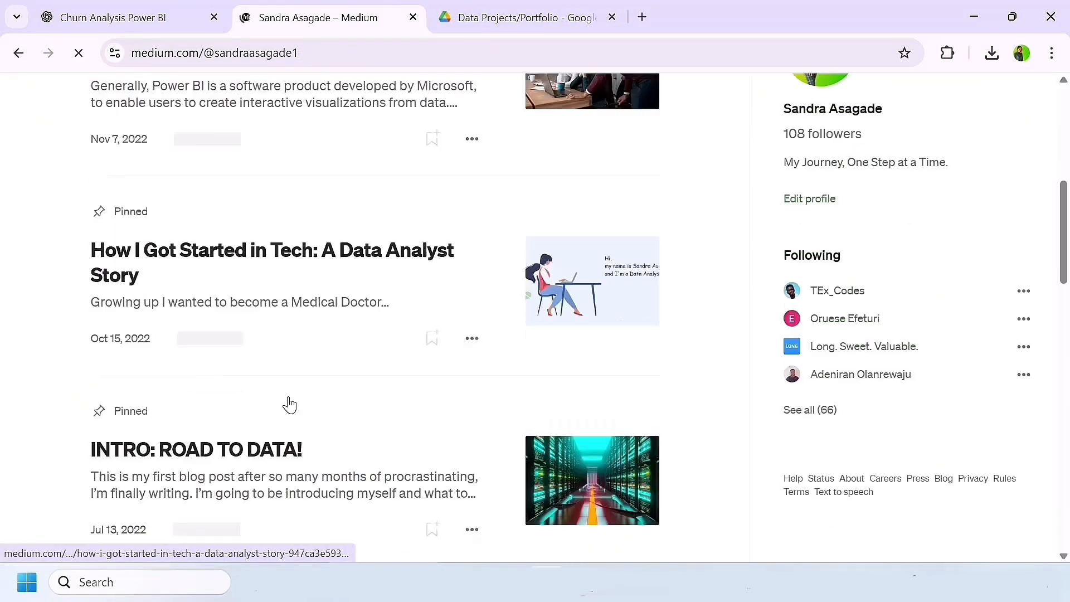
{"action": "scroll", "coordinate": [289, 402], "scroll_direction": "down", "scroll_amount": 5}
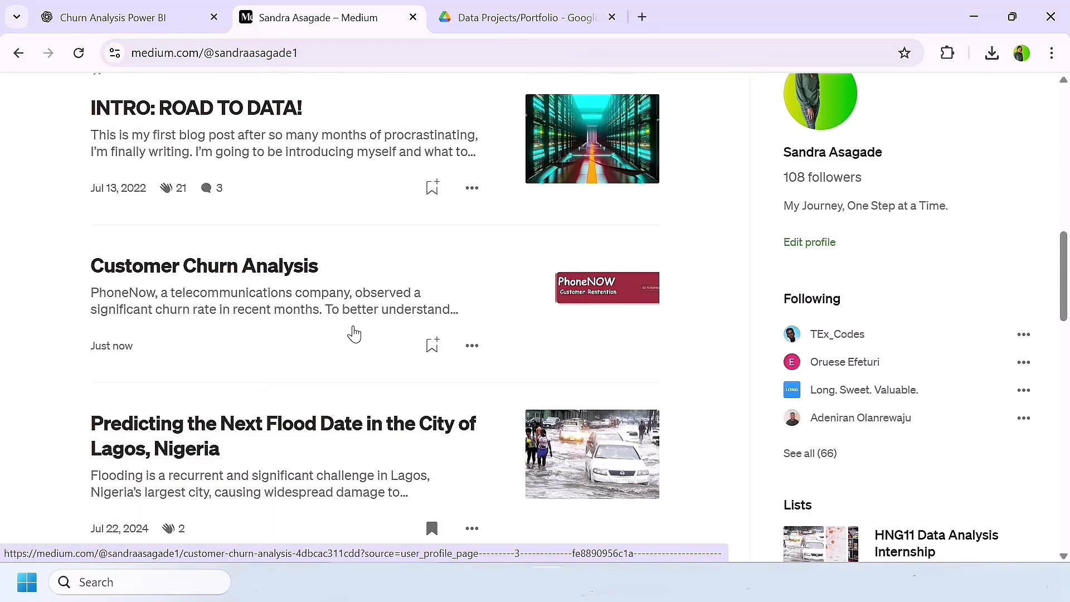
{"action": "scroll", "coordinate": [354, 334], "scroll_direction": "down", "scroll_amount": 2}
Step: Save the Customer Churn Analysis story to a new list named "Data Analyst Portfolio" instead of the Reading list
{"action": "left_click", "coordinate": [431, 255]}
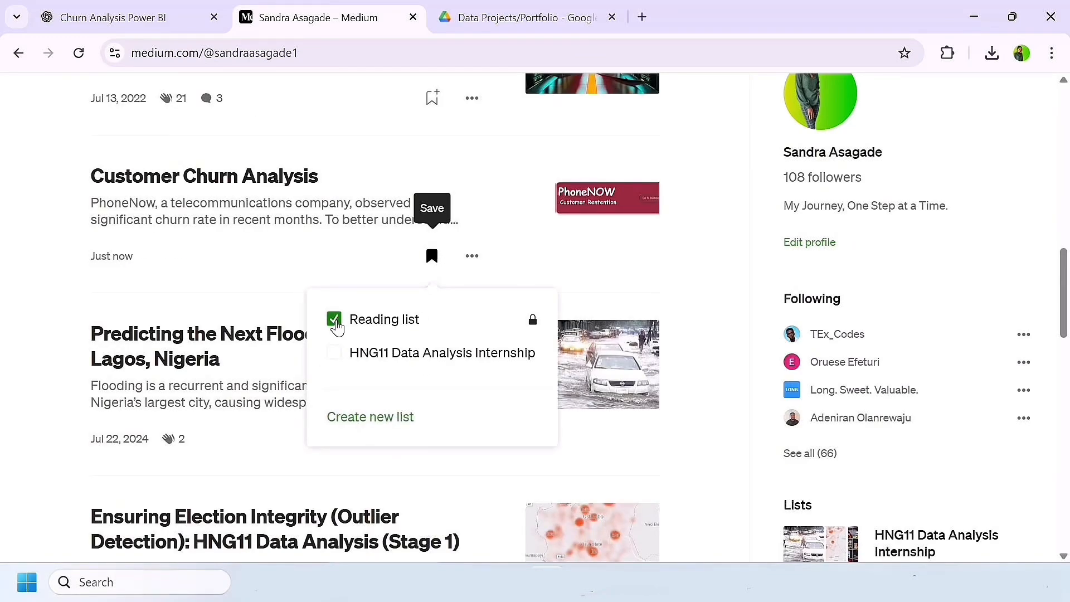
{"action": "left_click", "coordinate": [335, 322]}
{"action": "left_click", "coordinate": [370, 417]}
{"action": "left_click", "coordinate": [426, 275]}
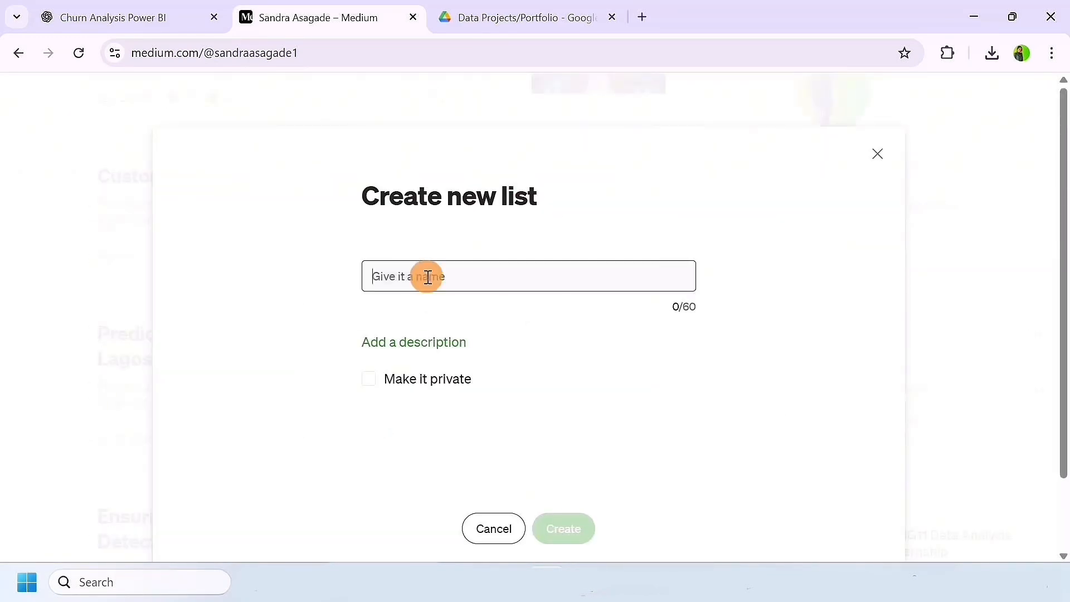
{"action": "type", "text": "Data"}
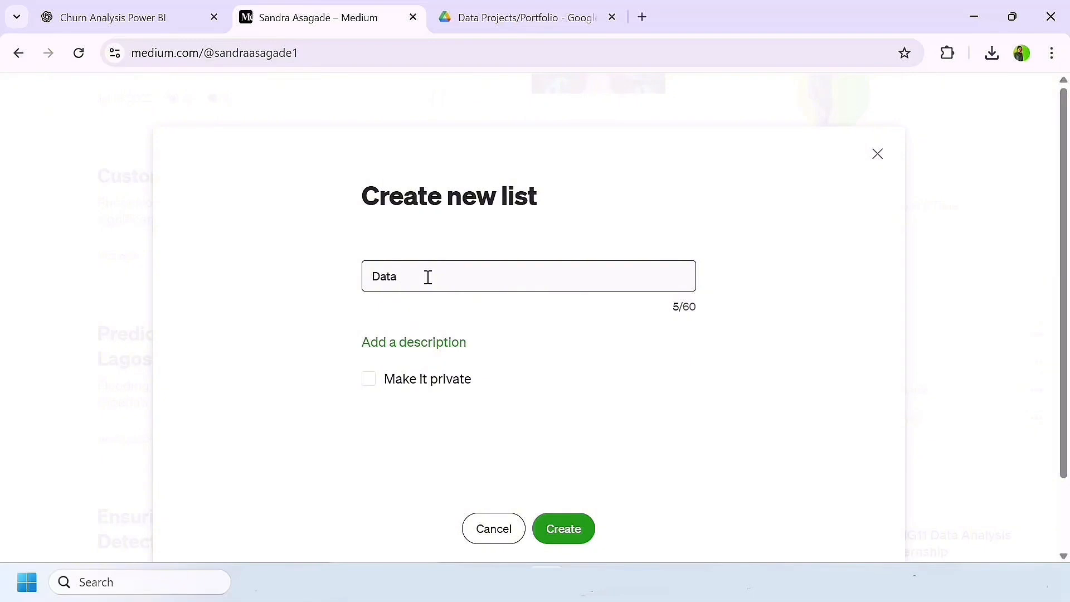
{"action": "type", "text": " An"}
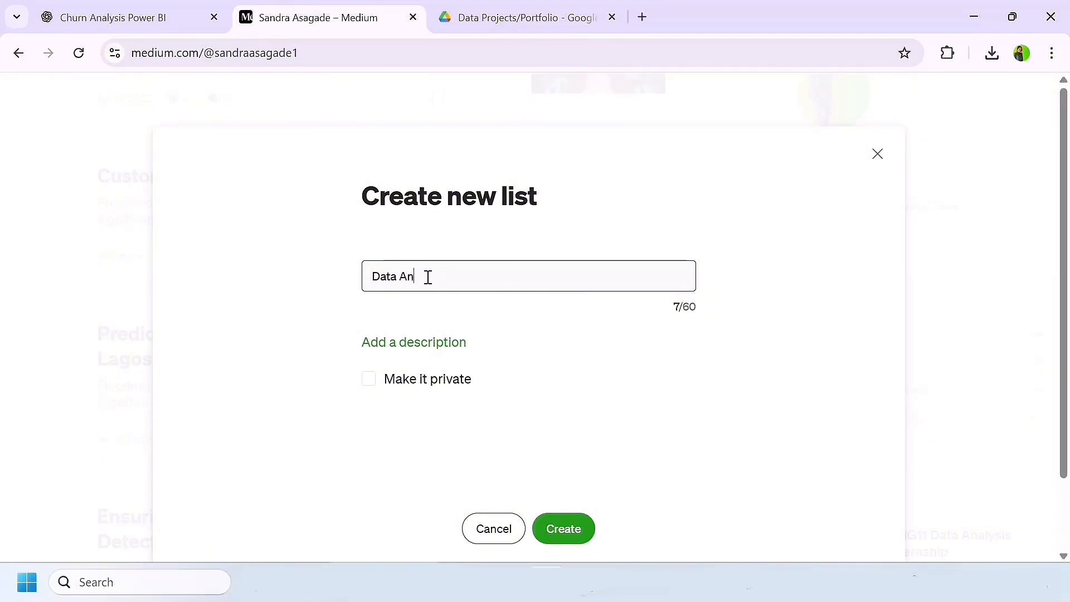
{"action": "type", "text": "alyst Portfolio"}
{"action": "left_click", "coordinate": [563, 528]}
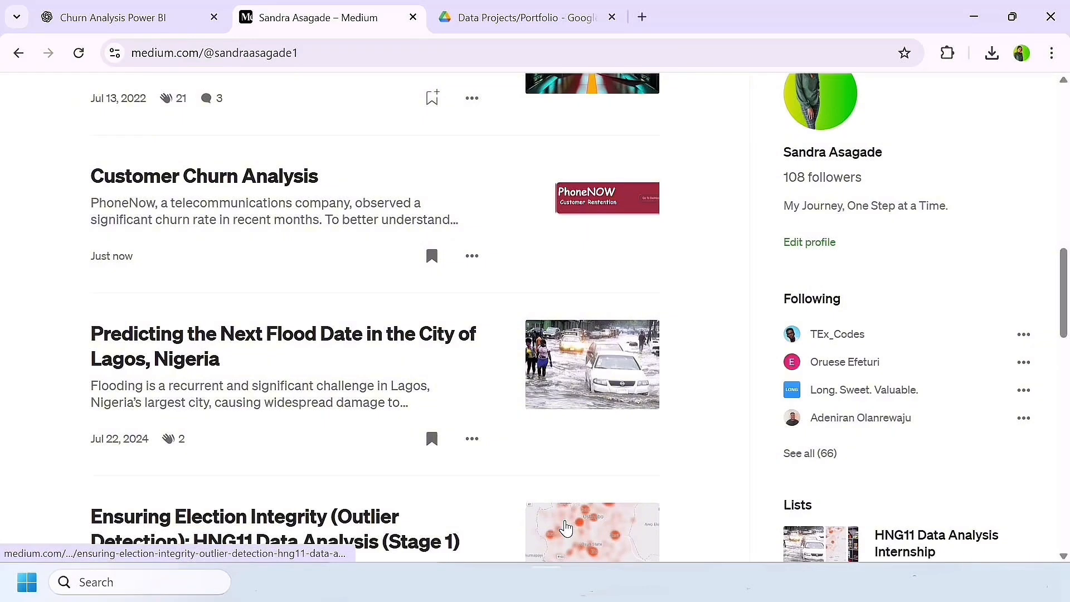
Step: Open the profile's lists and look over the Data Analyst Portfolio list
{"action": "scroll", "coordinate": [362, 446], "scroll_direction": "up", "scroll_amount": 10}
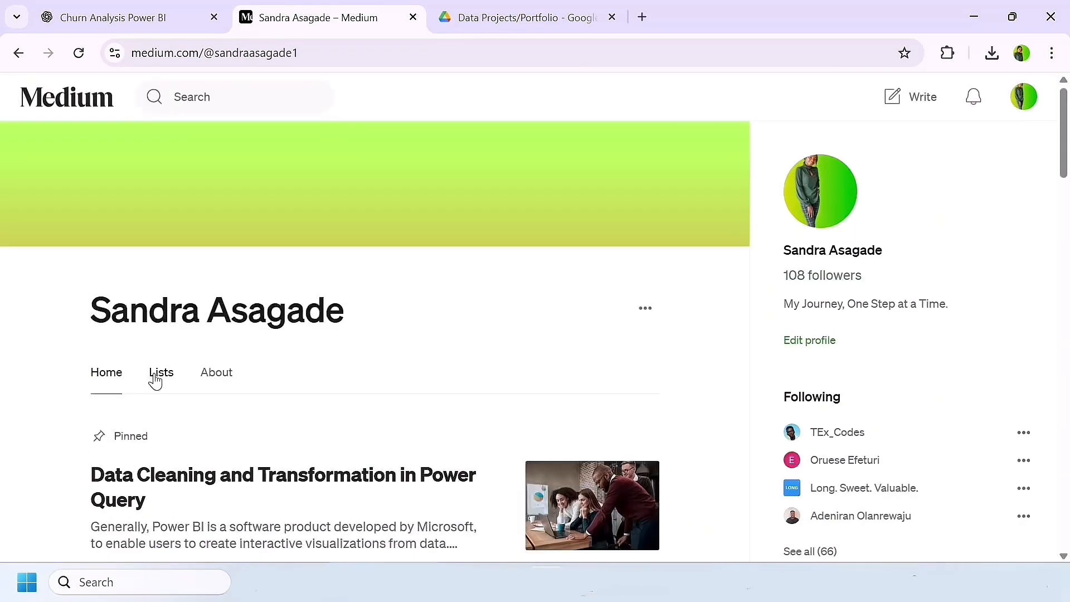
{"action": "left_click", "coordinate": [161, 346]}
{"action": "scroll", "coordinate": [337, 421], "scroll_direction": "down", "scroll_amount": 5}
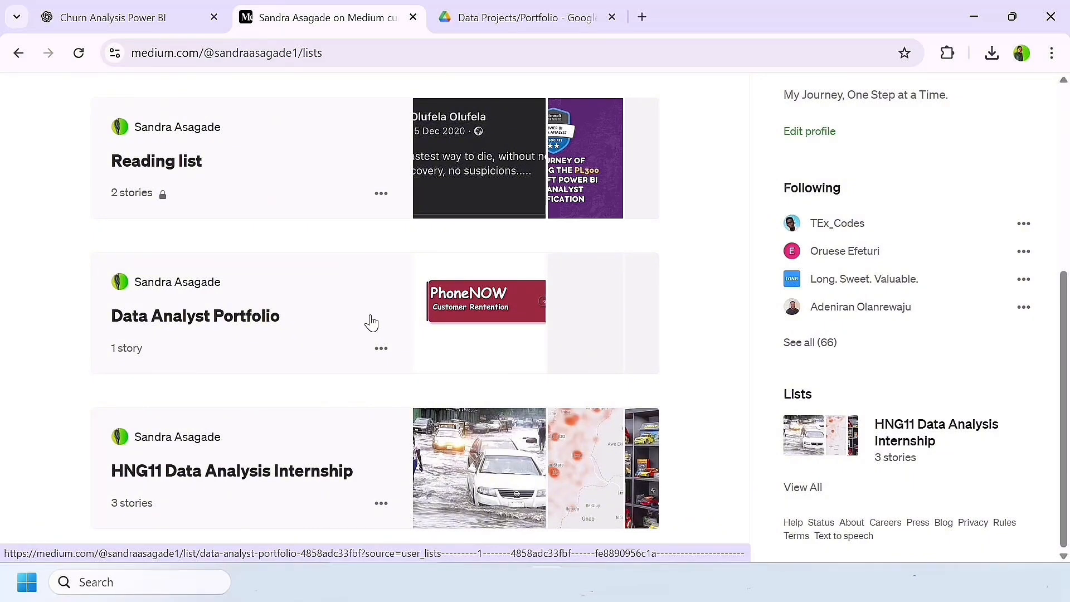
{"action": "scroll", "coordinate": [312, 351], "scroll_direction": "up", "scroll_amount": 1}
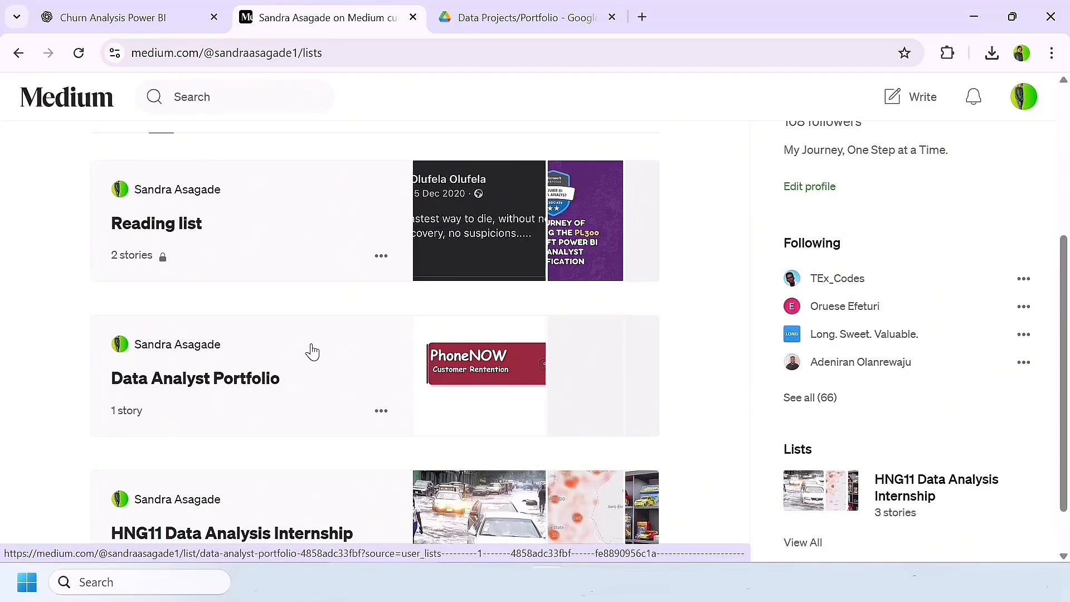
{"action": "scroll", "coordinate": [312, 351], "scroll_direction": "up", "scroll_amount": 4}
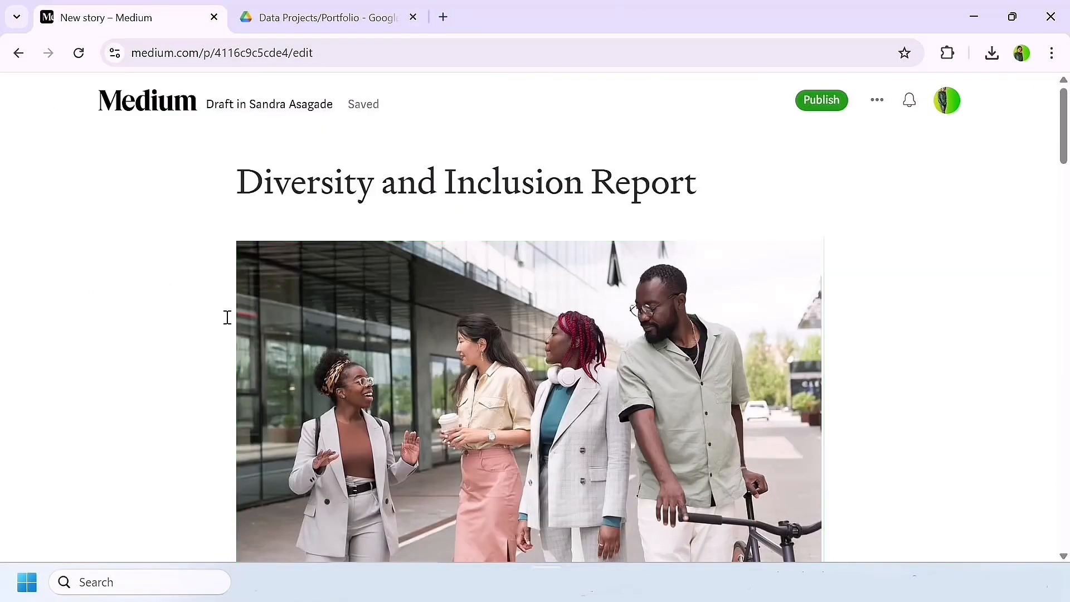
Step: Review the Diversity and Inclusion Report draft from the cover image down to the project images and their caption
{"action": "scroll", "coordinate": [353, 386], "scroll_direction": "down", "scroll_amount": 4}
{"action": "scroll", "coordinate": [354, 386], "scroll_direction": "down", "scroll_amount": 5}
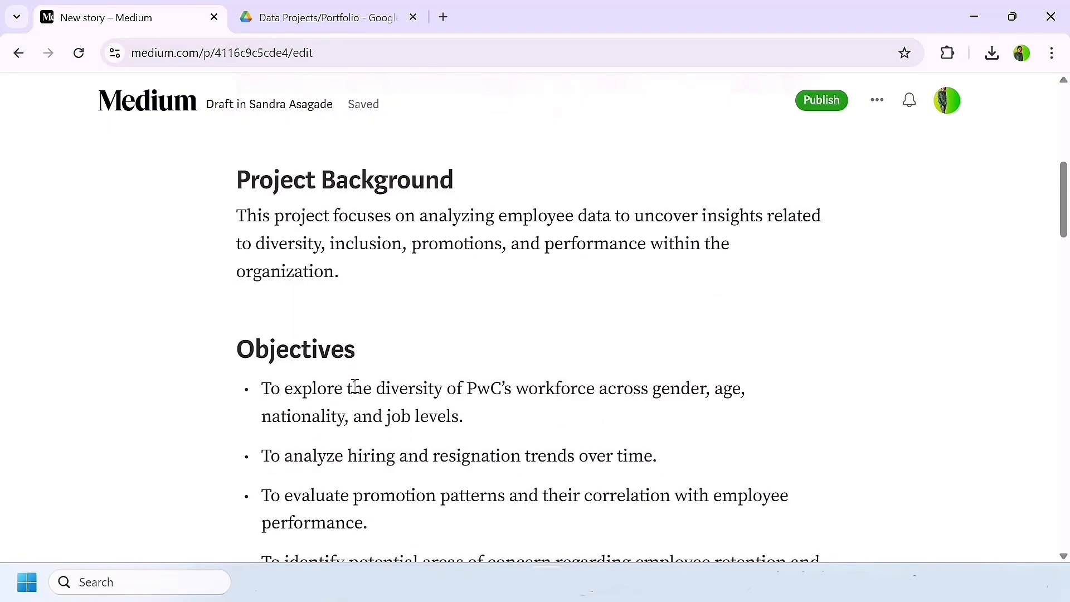
{"action": "scroll", "coordinate": [354, 386], "scroll_direction": "down", "scroll_amount": 1}
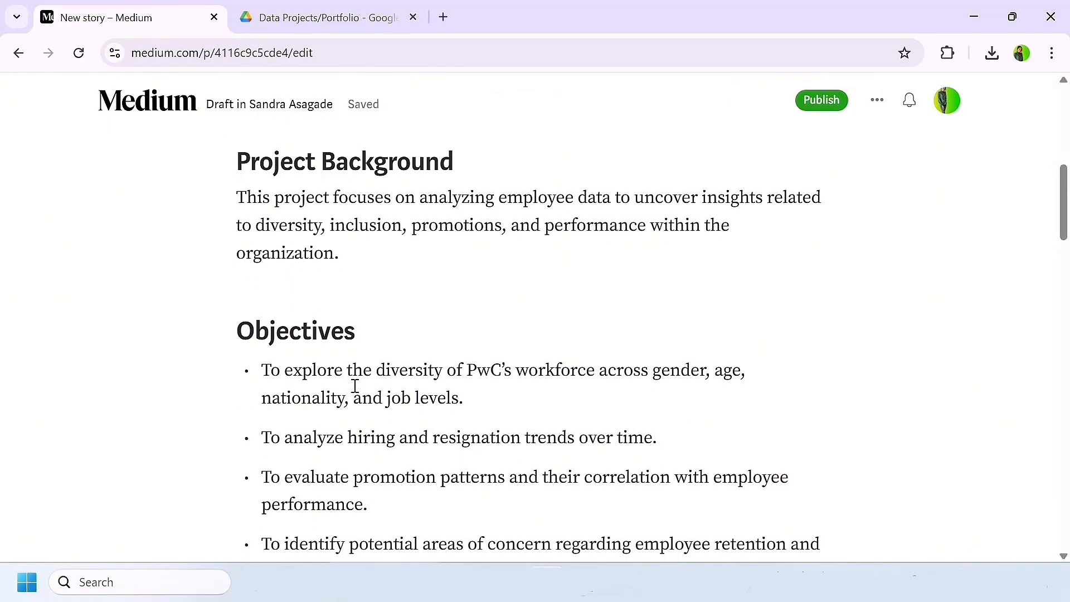
{"action": "scroll", "coordinate": [354, 385], "scroll_direction": "down", "scroll_amount": 7}
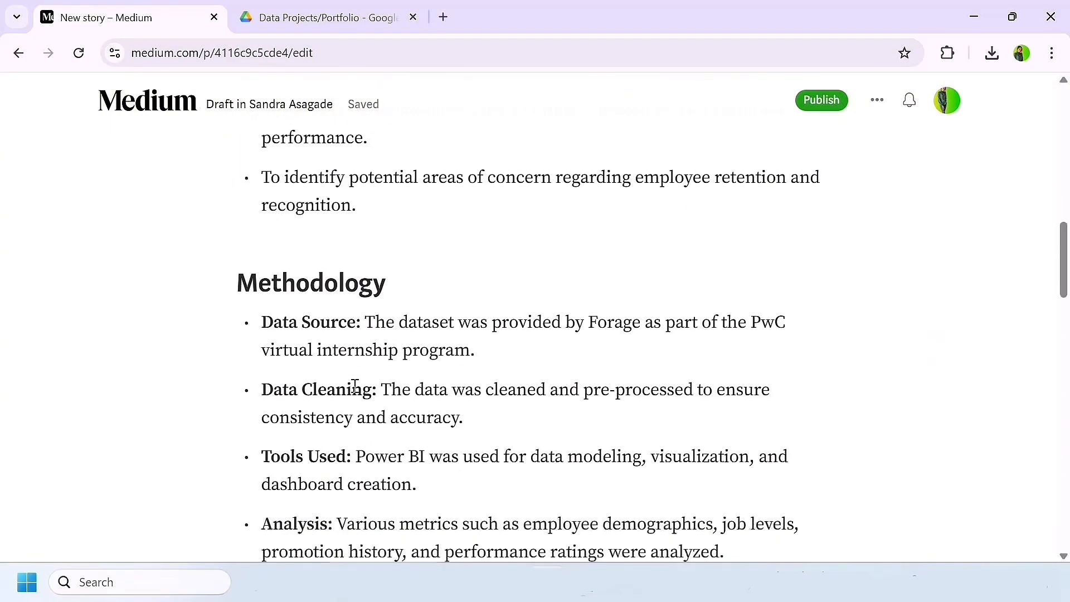
{"action": "scroll", "coordinate": [354, 386], "scroll_direction": "down", "scroll_amount": 12}
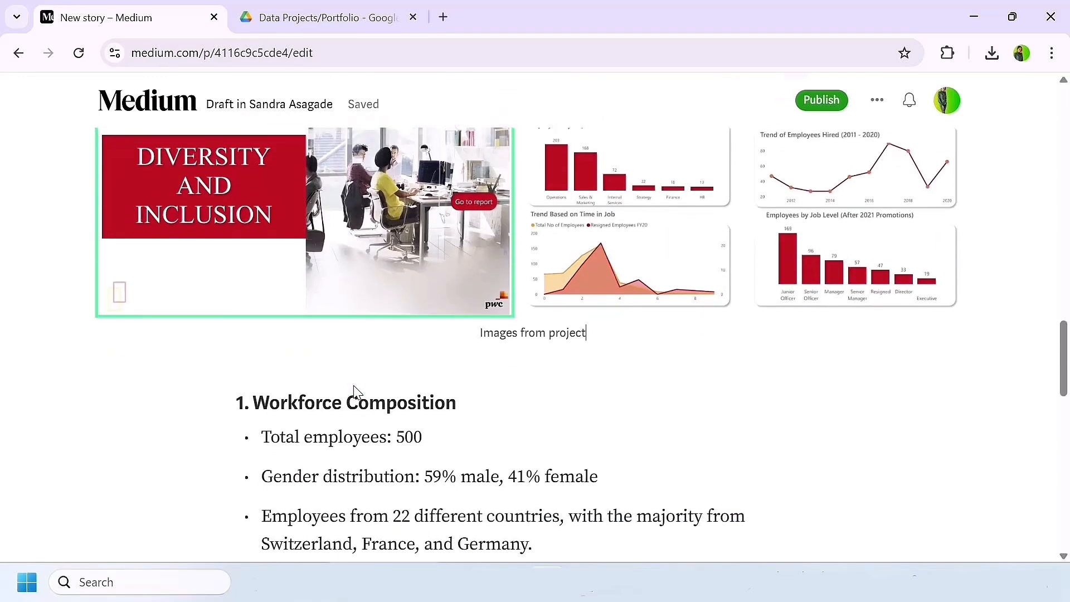
{"action": "scroll", "coordinate": [355, 388], "scroll_direction": "down", "scroll_amount": 1}
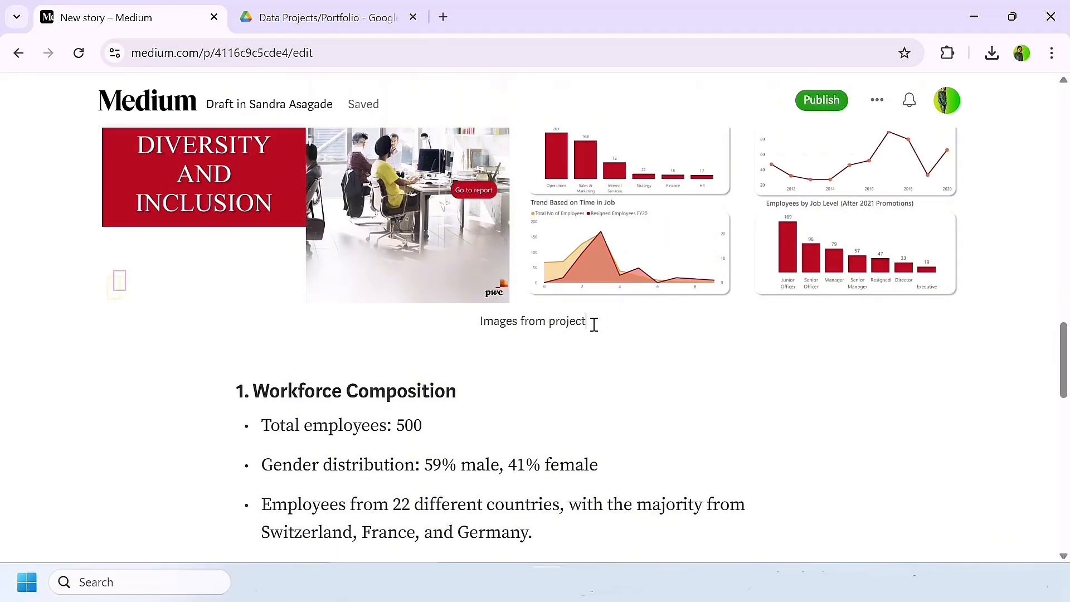
Step: With the "Images from project" caption selected, switch to Google Drive, share pwc - diversity and inclusion.pdf with anyone with the link, and copy its link
{"action": "left_click_drag", "start_coordinate": [590, 321], "coordinate": [473, 319]}
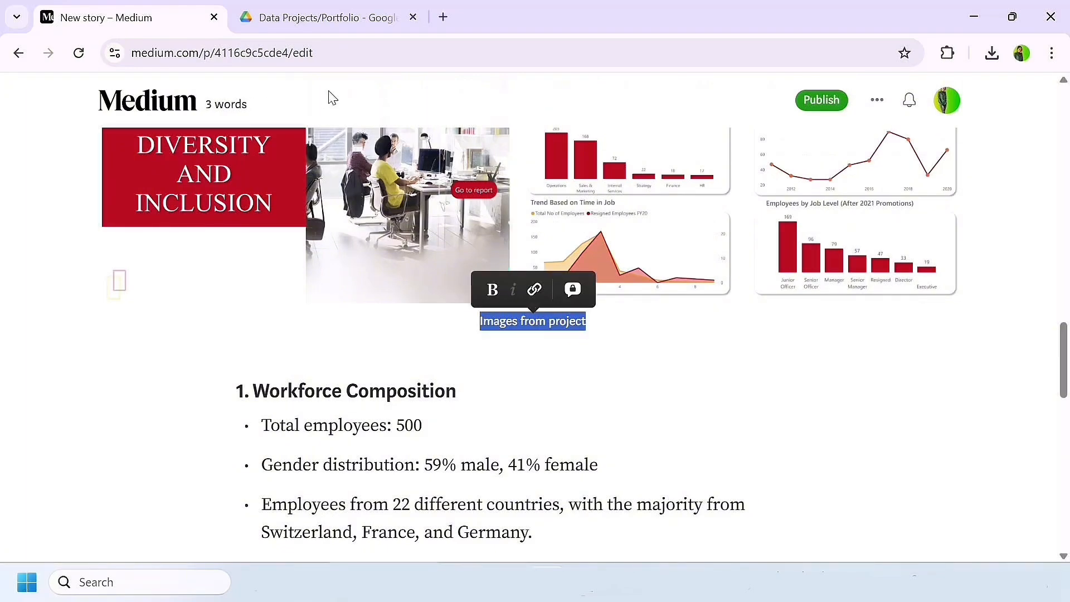
{"action": "left_click", "coordinate": [324, 18]}
{"action": "left_click", "coordinate": [462, 290]}
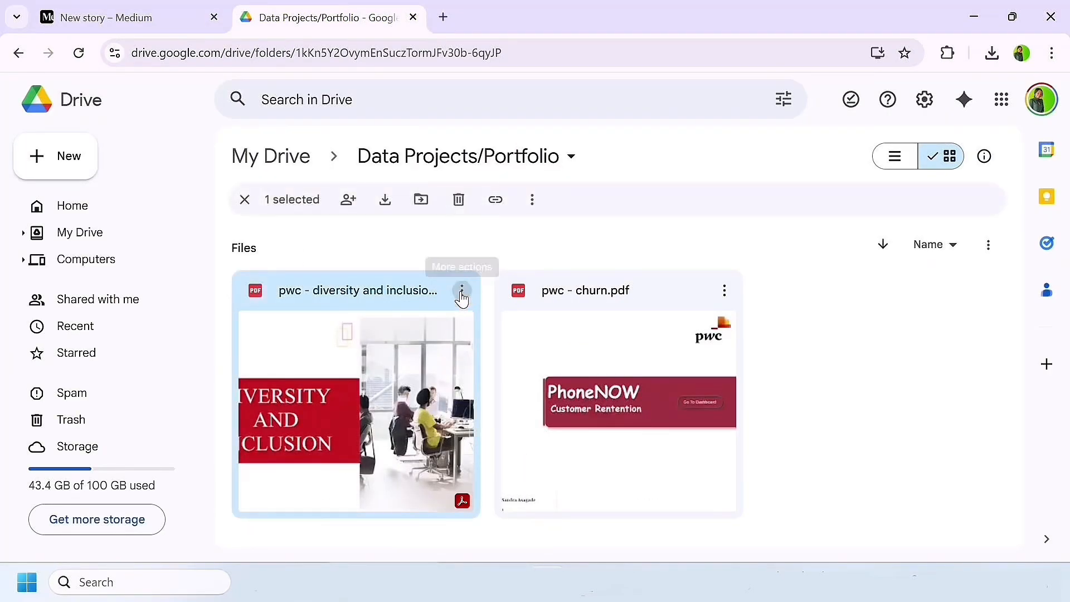
{"action": "mouse_move", "coordinate": [535, 444]}
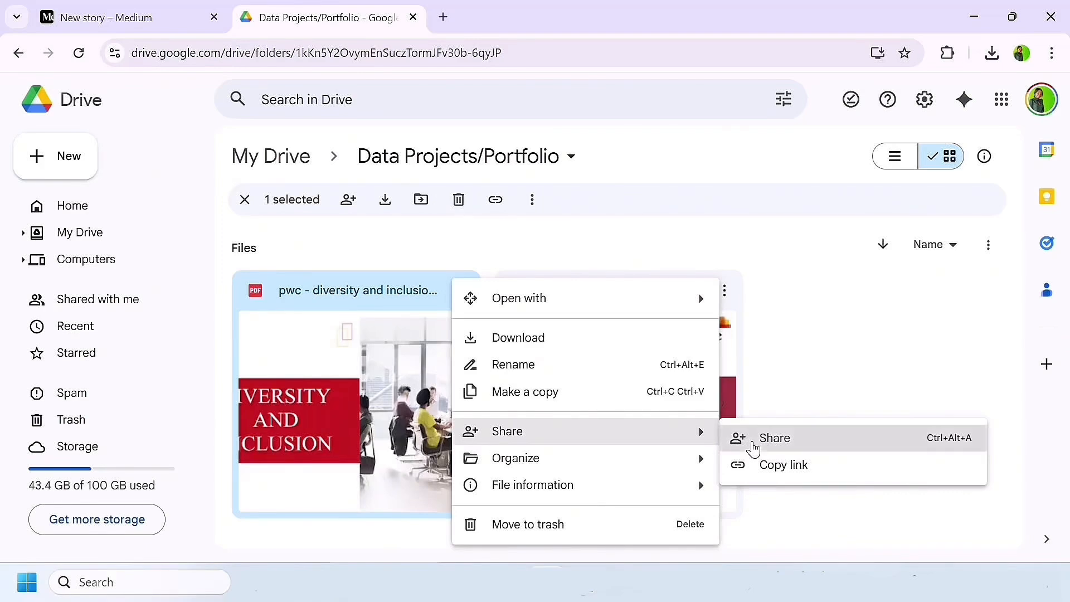
{"action": "left_click", "coordinate": [749, 444]}
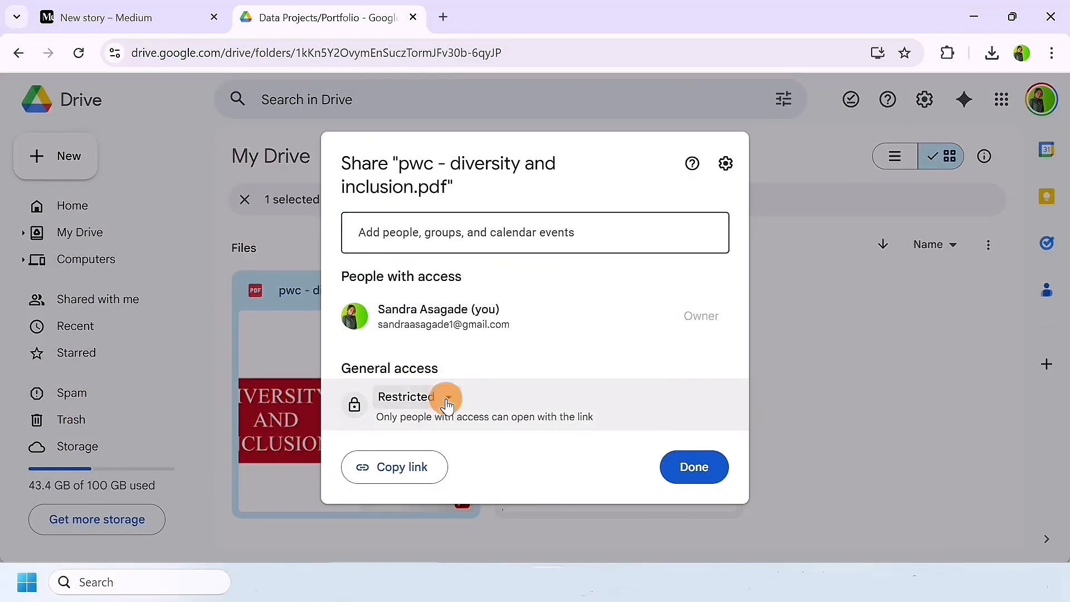
{"action": "left_click", "coordinate": [445, 397]}
{"action": "left_click", "coordinate": [449, 476]}
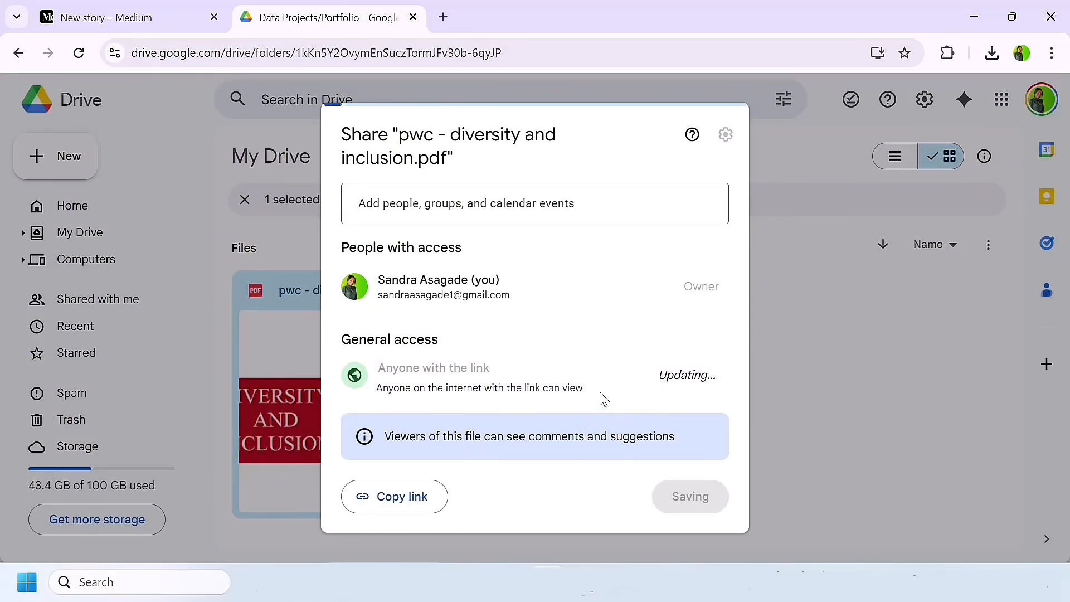
{"action": "left_click", "coordinate": [421, 499]}
{"action": "left_click", "coordinate": [694, 496]}
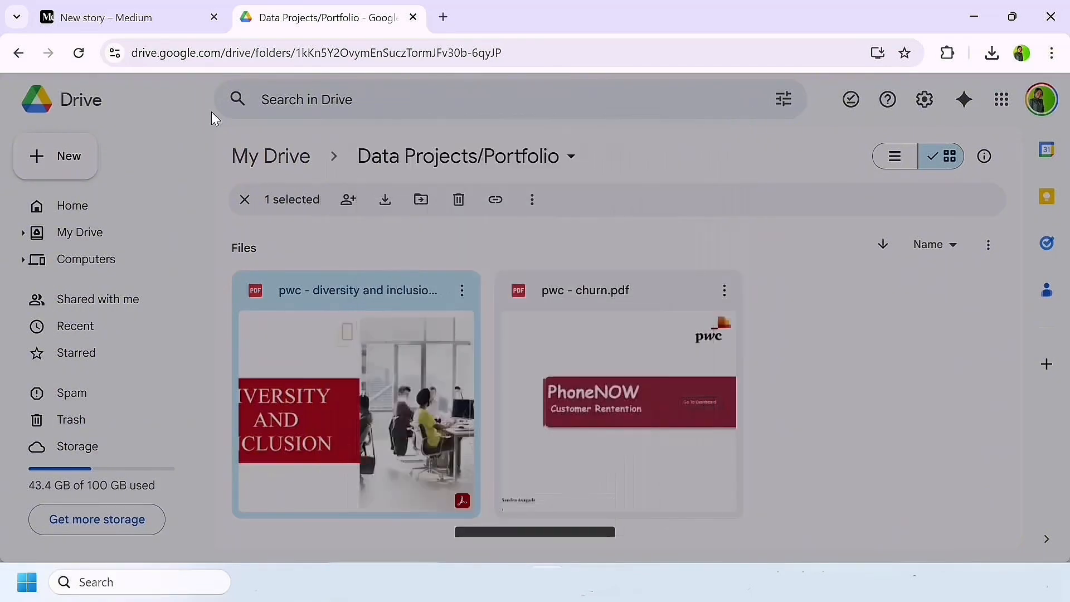
Step: Back in the Medium draft, link the "Images from project" caption to the copied Drive PDF address
{"action": "left_click", "coordinate": [84, 16]}
{"action": "left_click", "coordinate": [534, 290]}
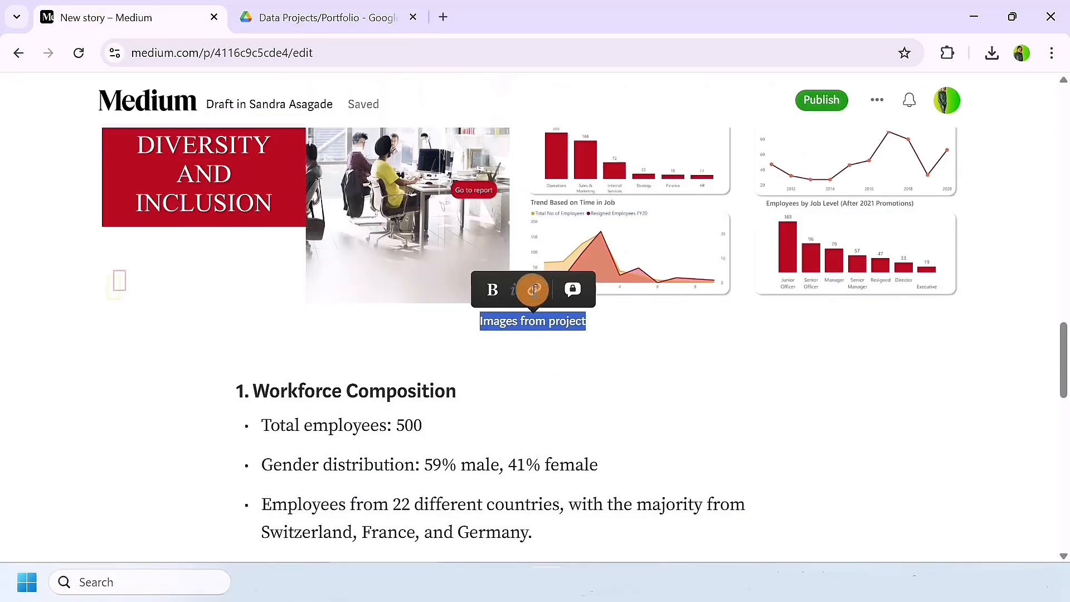
{"action": "key", "text": "ctrl+v"}
{"action": "left_click", "coordinate": [630, 340]}
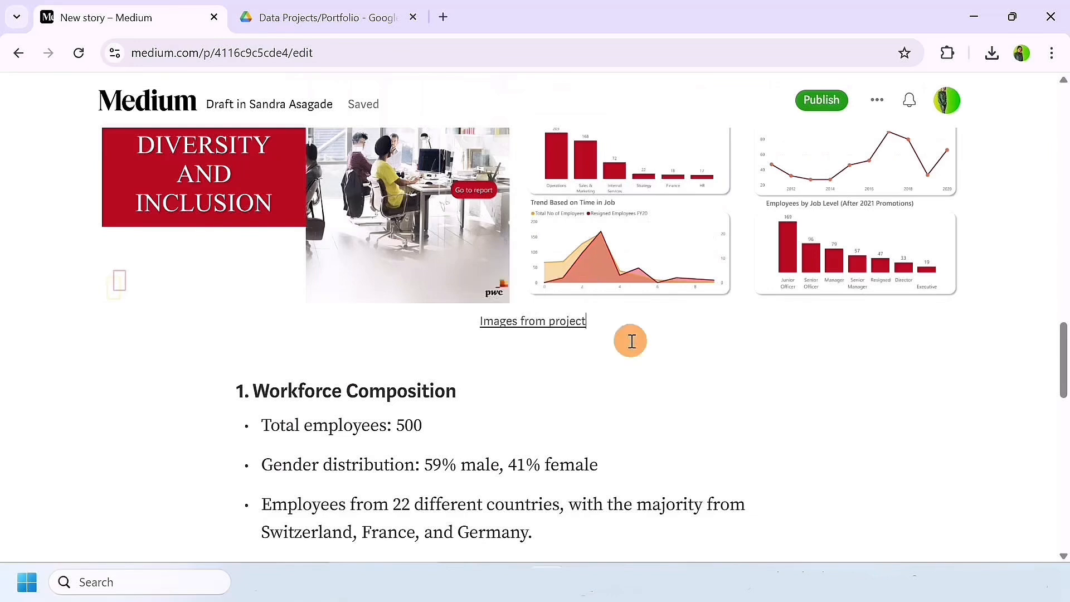
Step: Add the paragraph "Click on link to see entire report:" above Workforce Composition, followed by the copied Drive link
{"action": "key", "text": "Return"}
{"action": "type", "text": "C"}
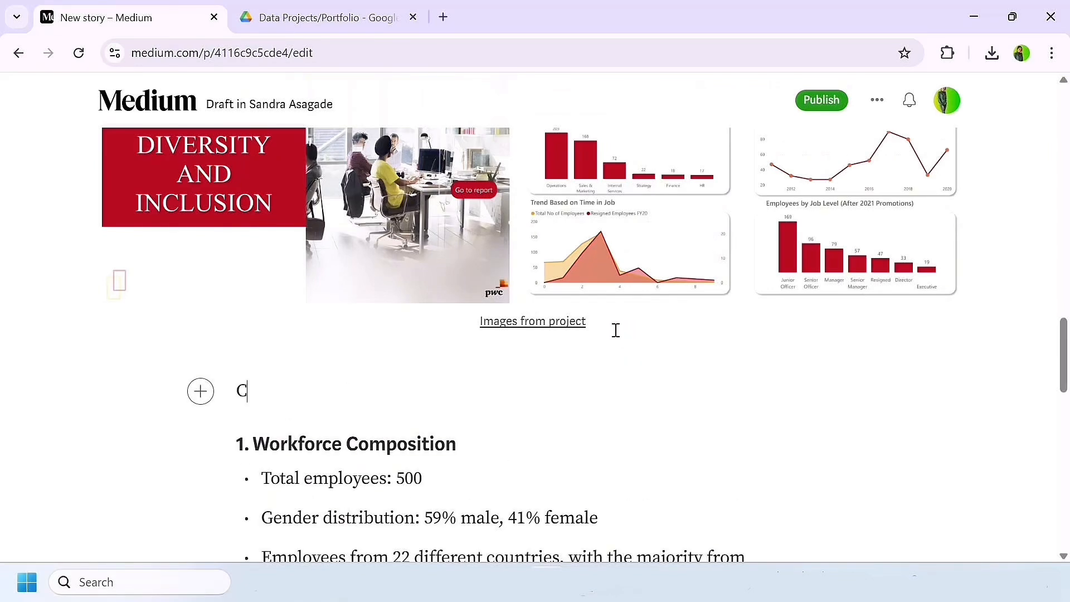
{"action": "type", "text": "lick o"}
{"action": "type", "text": "n li"}
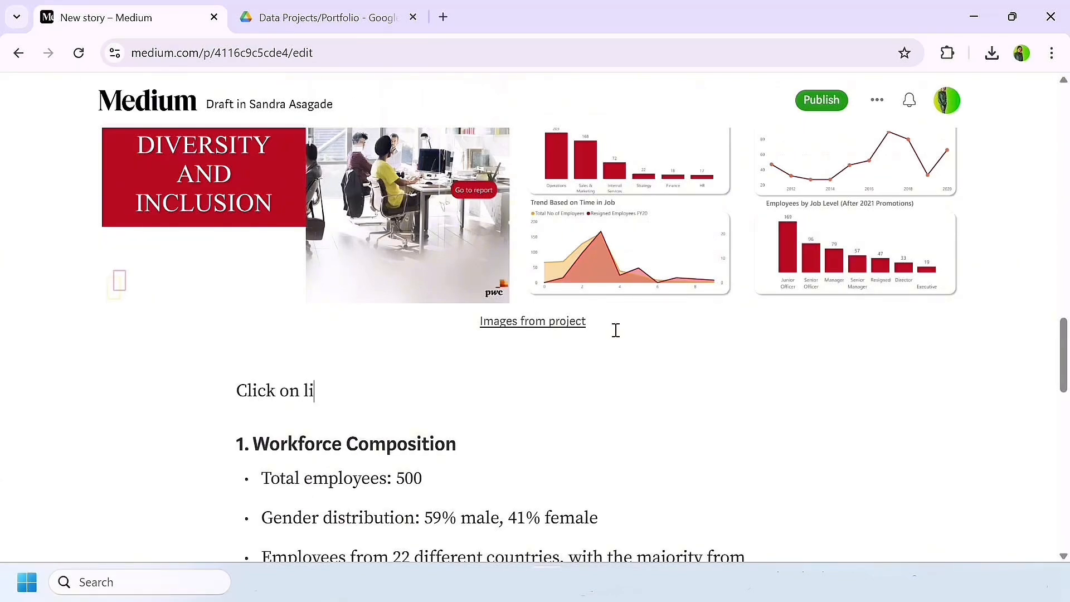
{"action": "type", "text": "nk to see en"}
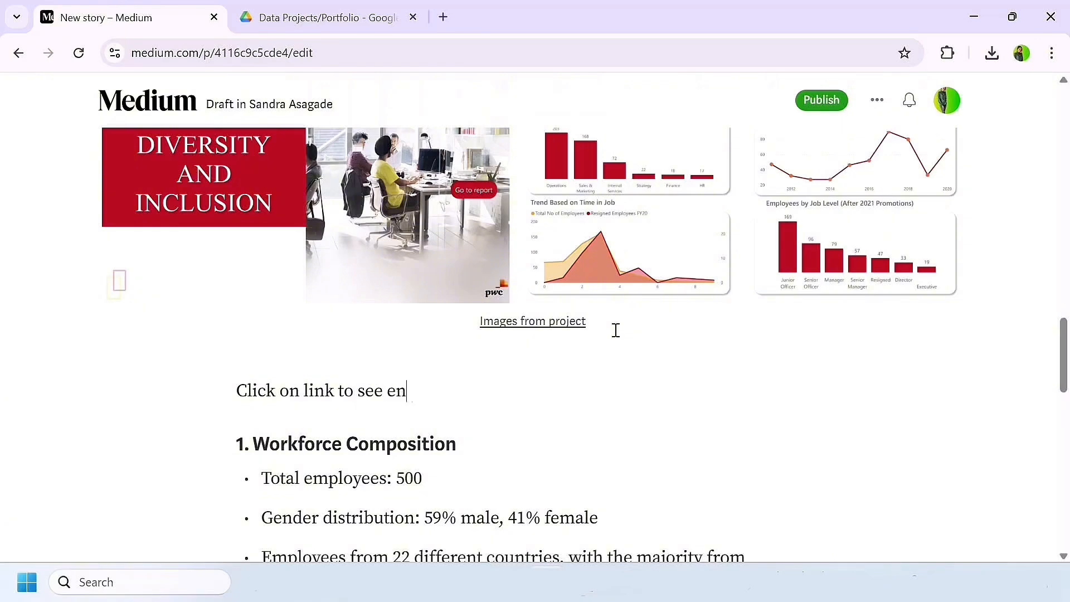
{"action": "type", "text": "tire report:"}
{"action": "key", "text": "ctrl+v"}
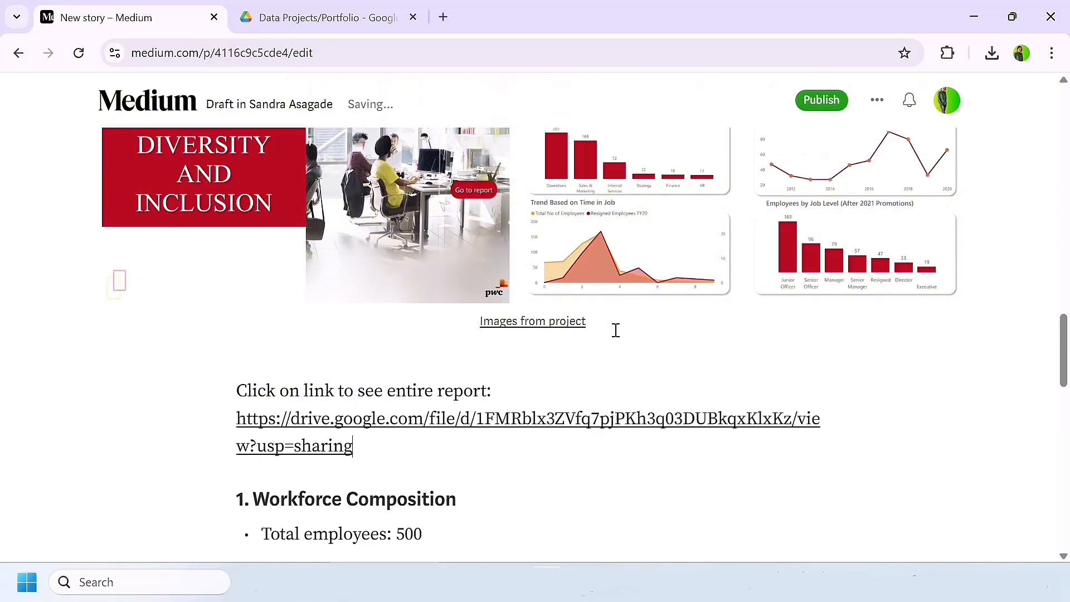
Step: Open the draft's publishing settings and replace the preview subtitle with the project background text starting "This project focuses on analyzing employee data"
{"action": "scroll", "coordinate": [488, 453], "scroll_direction": "up", "scroll_amount": 15}
{"action": "left_click", "coordinate": [822, 102]}
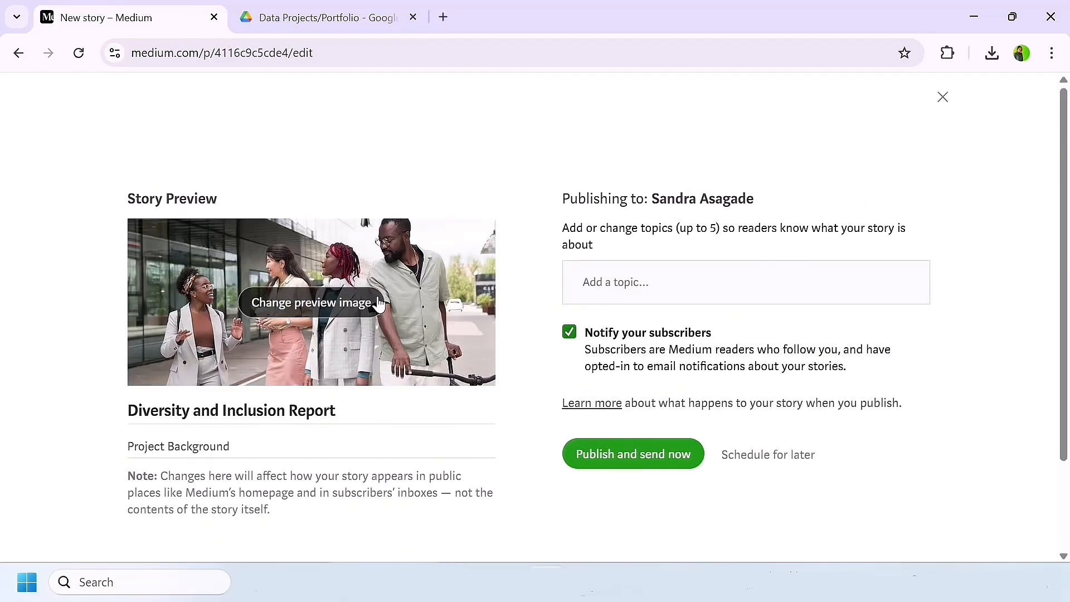
{"action": "left_click_drag", "start_coordinate": [241, 450], "coordinate": [57, 454]}
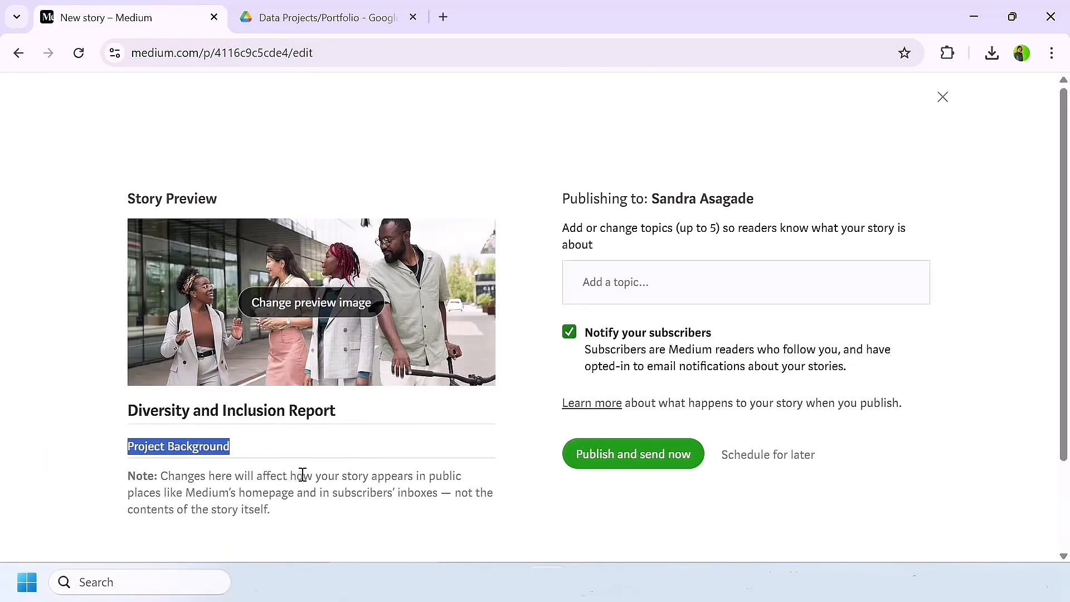
{"action": "key", "text": "BackSpace"}
{"action": "key", "text": "ctrl+v"}
{"action": "right_click", "coordinate": [161, 461]}
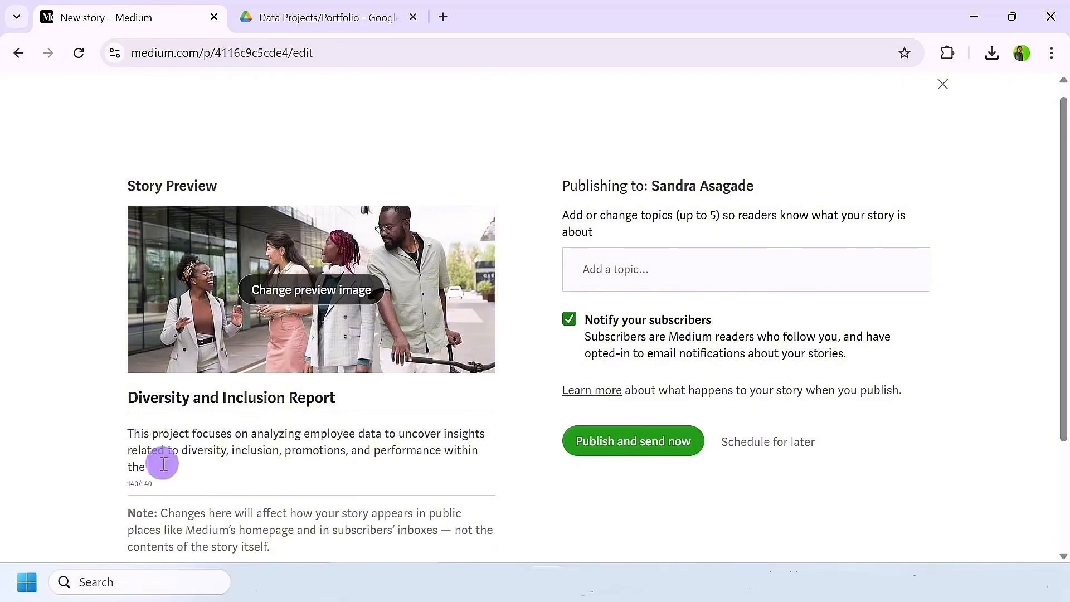
{"action": "left_click", "coordinate": [347, 481]}
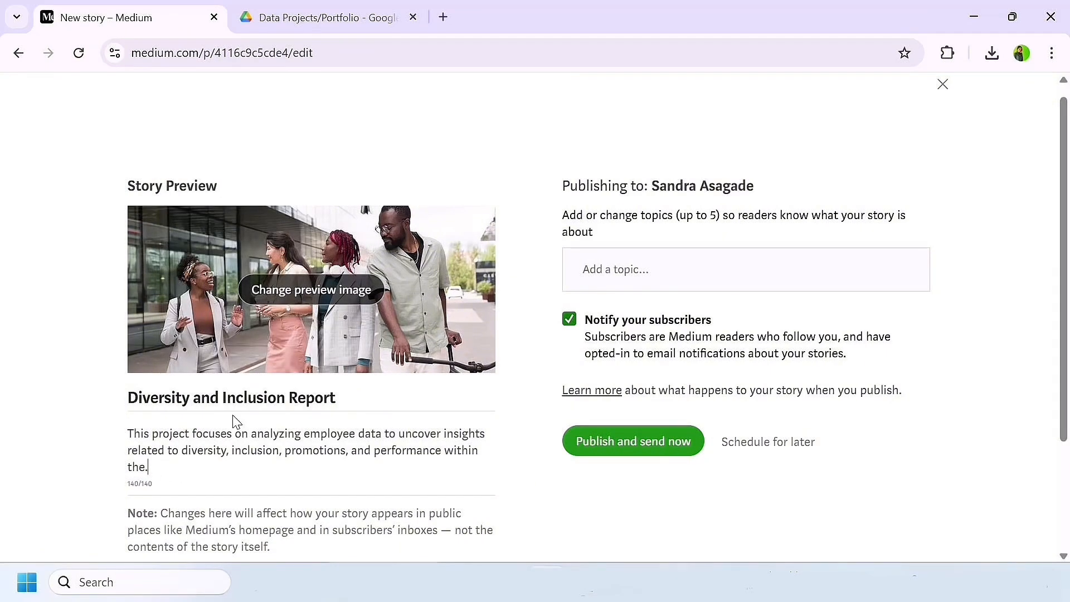
Step: Turn off subscriber notifications for the Diversity and Inclusion Report story and add the topics Data Science and Data Analysis
{"action": "left_click", "coordinate": [569, 319]}
{"action": "left_click", "coordinate": [613, 263]}
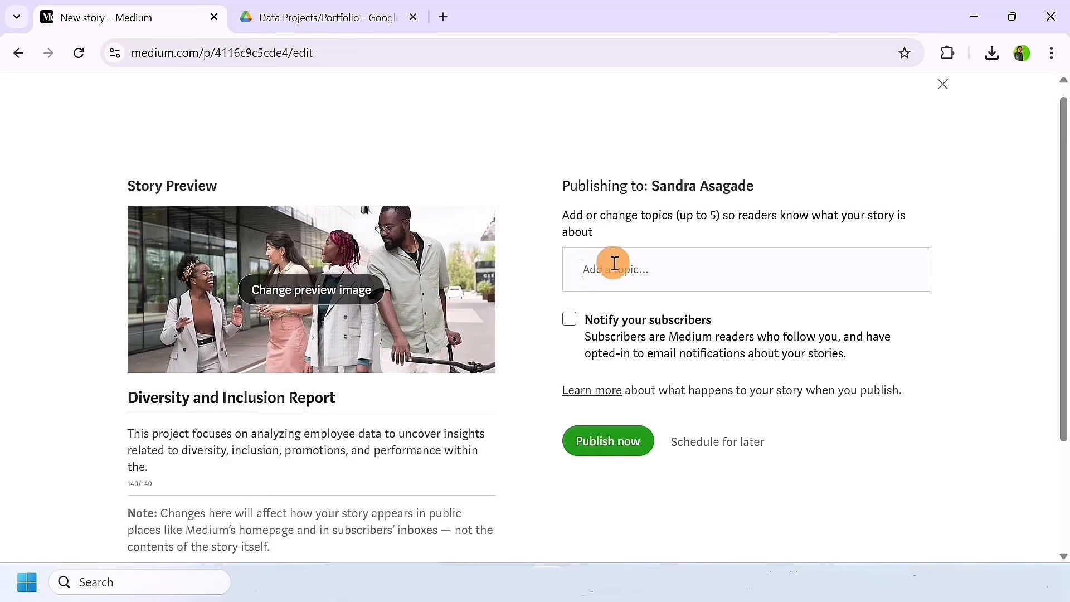
{"action": "type", "text": "data"}
{"action": "left_click", "coordinate": [599, 318]}
{"action": "type", "text": "data"}
{"action": "left_click", "coordinate": [671, 409]}
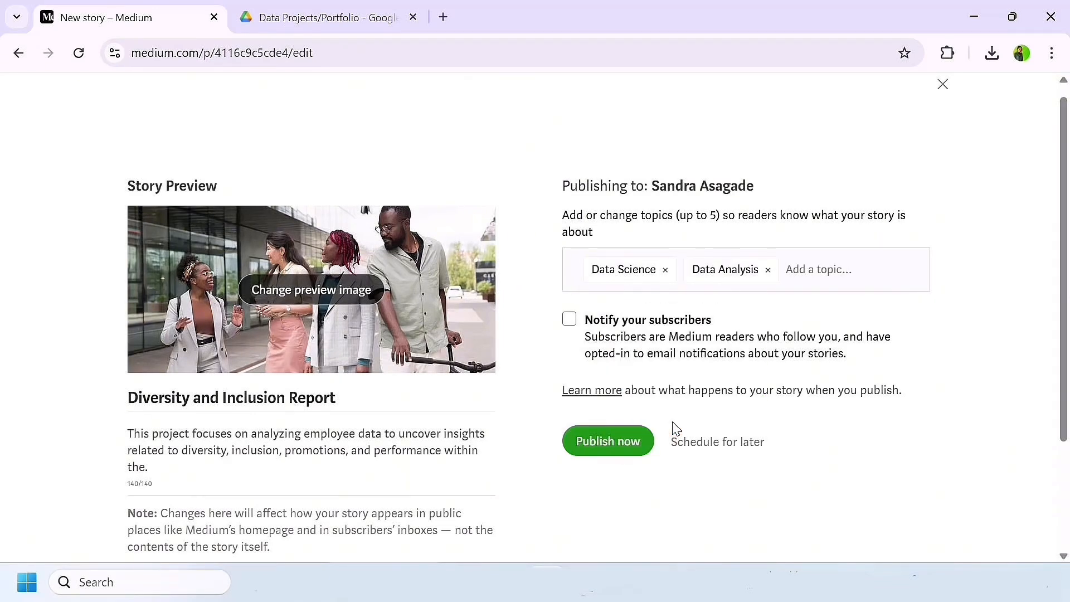
Step: Add the topics Big Data and Power Bi to the story and publish it immediately
{"action": "type", "text": "big"}
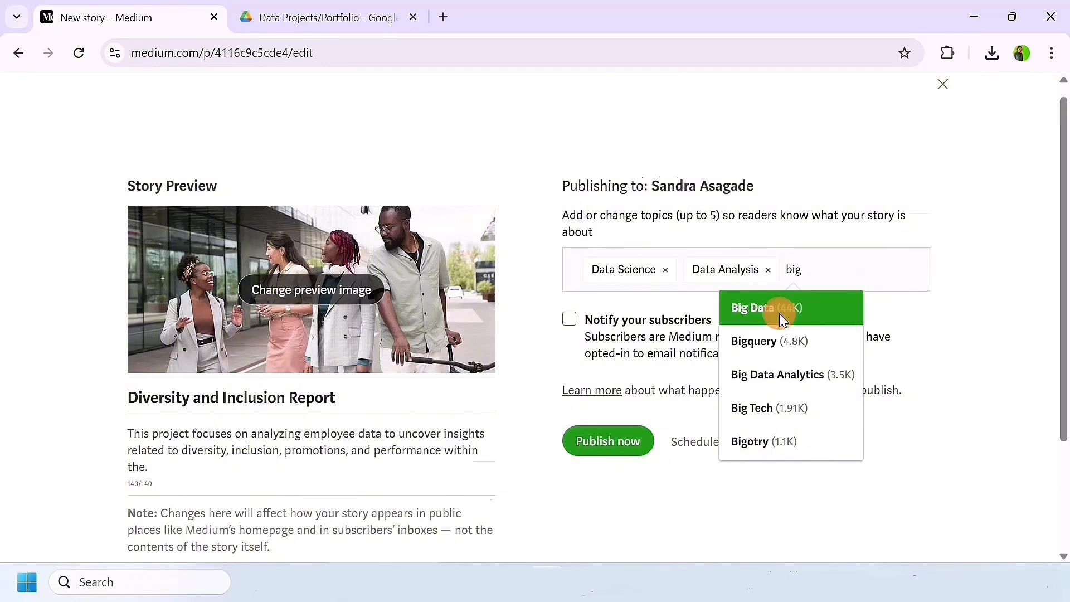
{"action": "left_click", "coordinate": [780, 312]}
{"action": "type", "text": "power"}
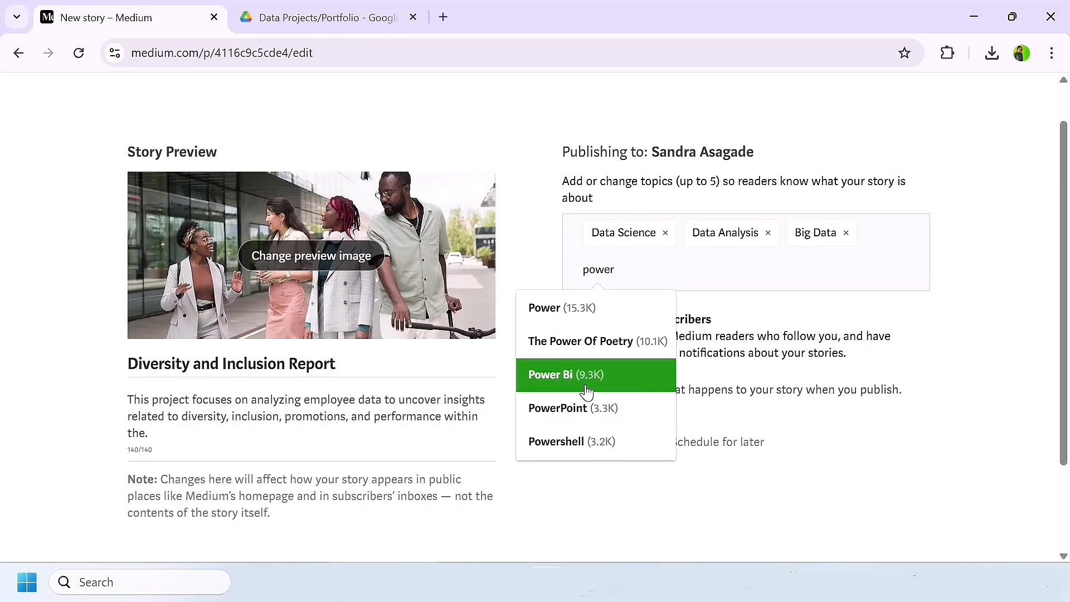
{"action": "left_click", "coordinate": [608, 382]}
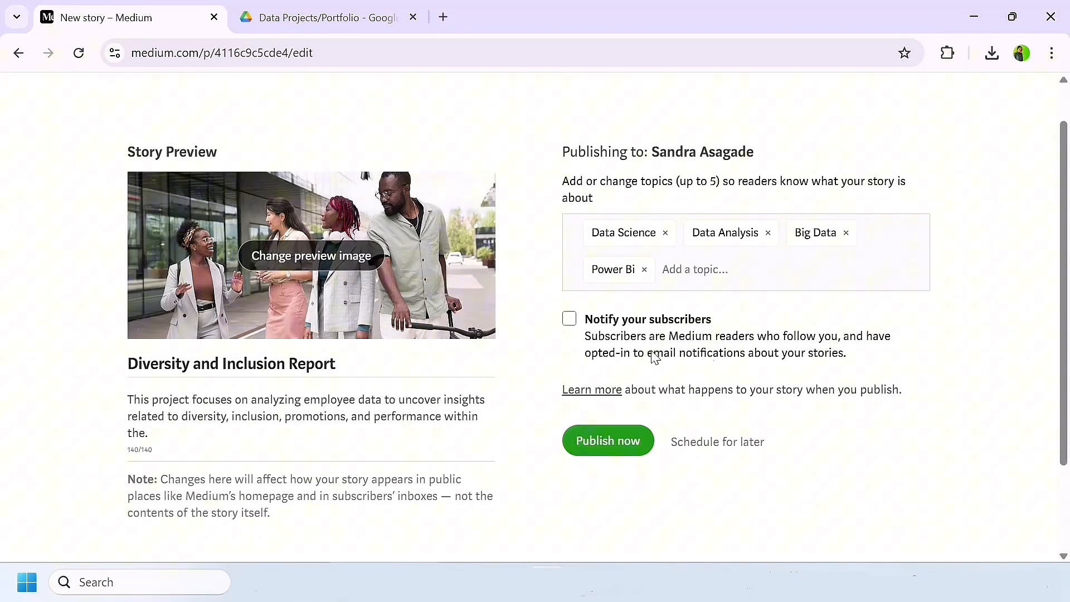
{"action": "left_click", "coordinate": [616, 445]}
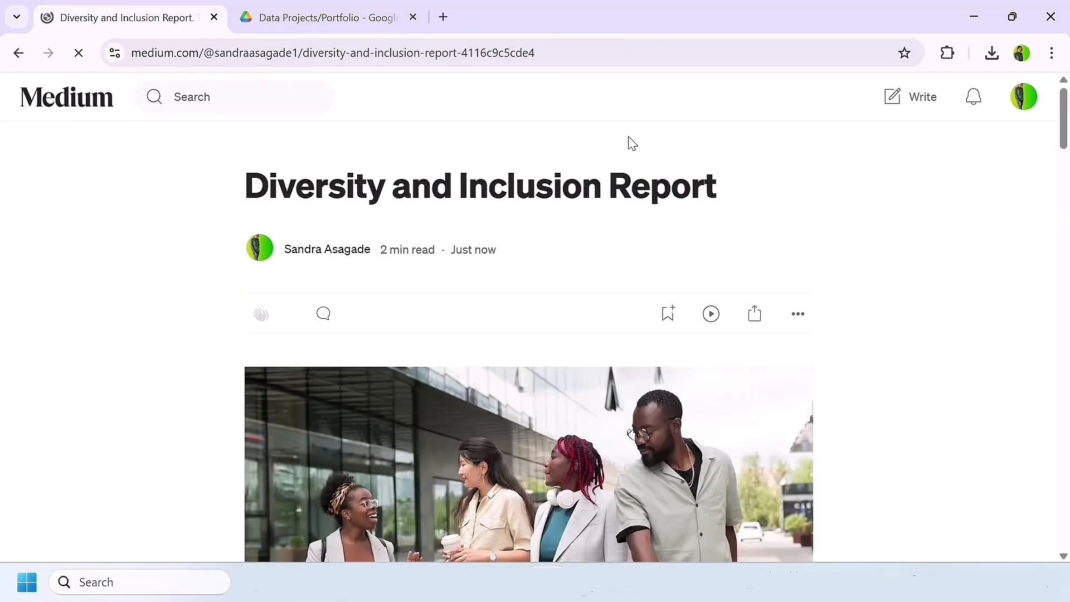
Step: Save the published Diversity and Inclusion Report to the Data Analyst Portfolio list only, leaving it out of Reading list
{"action": "left_click", "coordinate": [889, 158]}
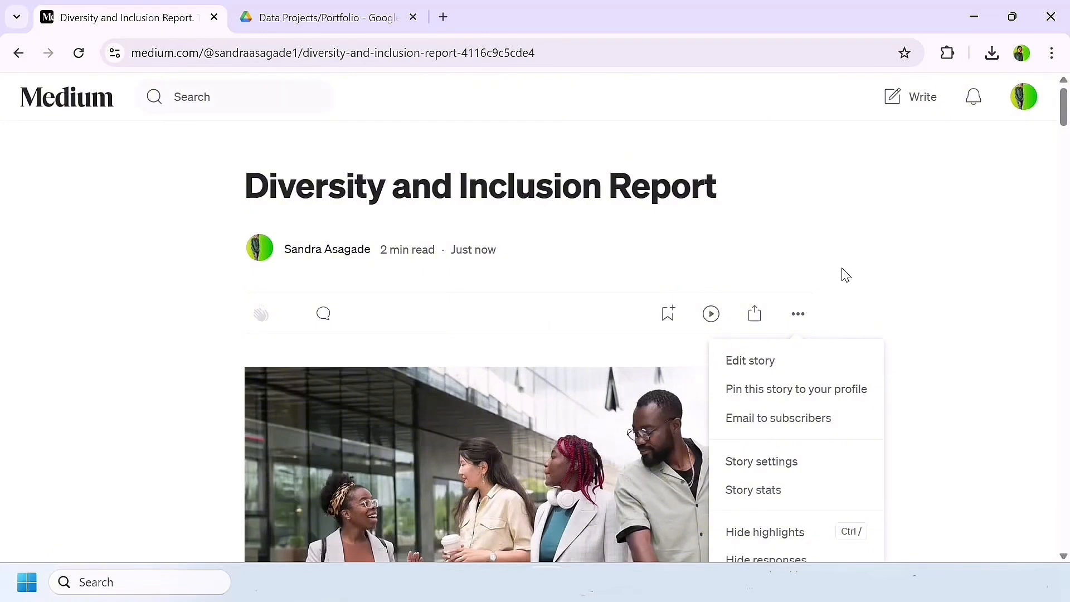
{"action": "left_click", "coordinate": [847, 273]}
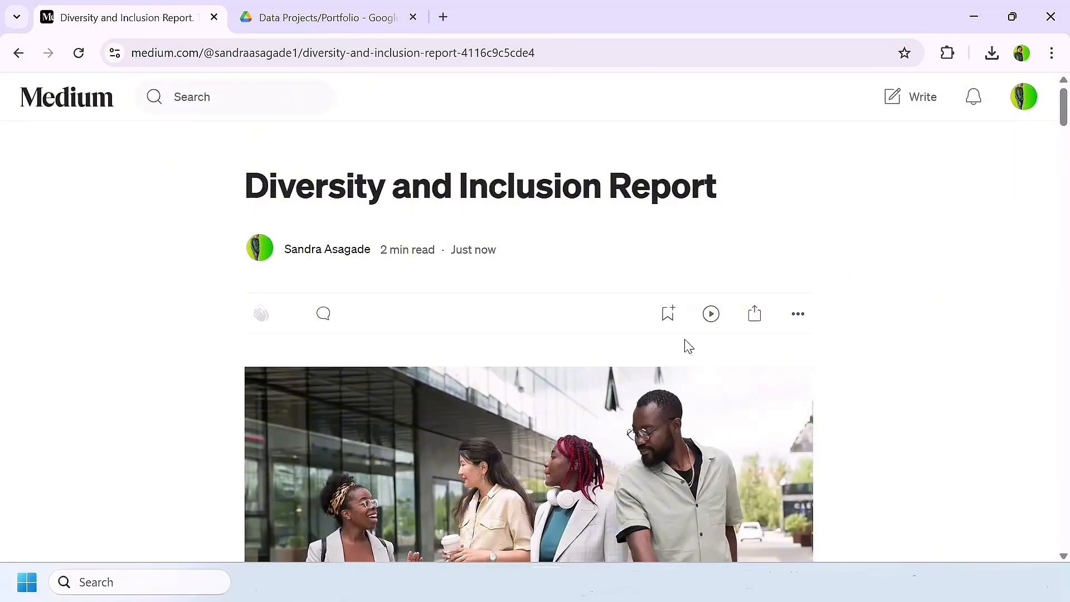
{"action": "left_click", "coordinate": [665, 317]}
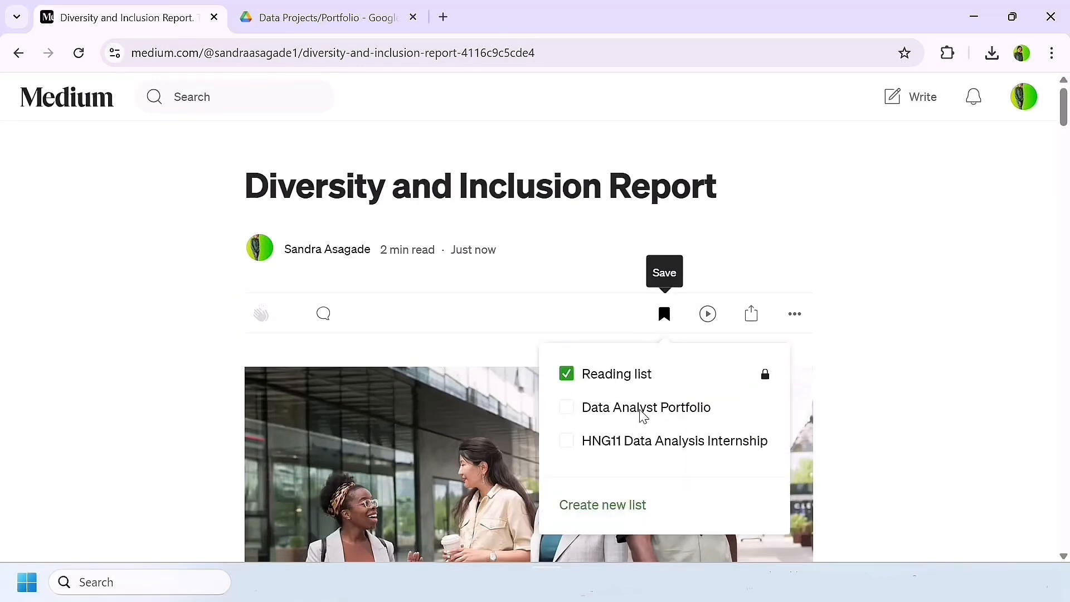
{"action": "left_click", "coordinate": [567, 375]}
{"action": "left_click", "coordinate": [585, 410]}
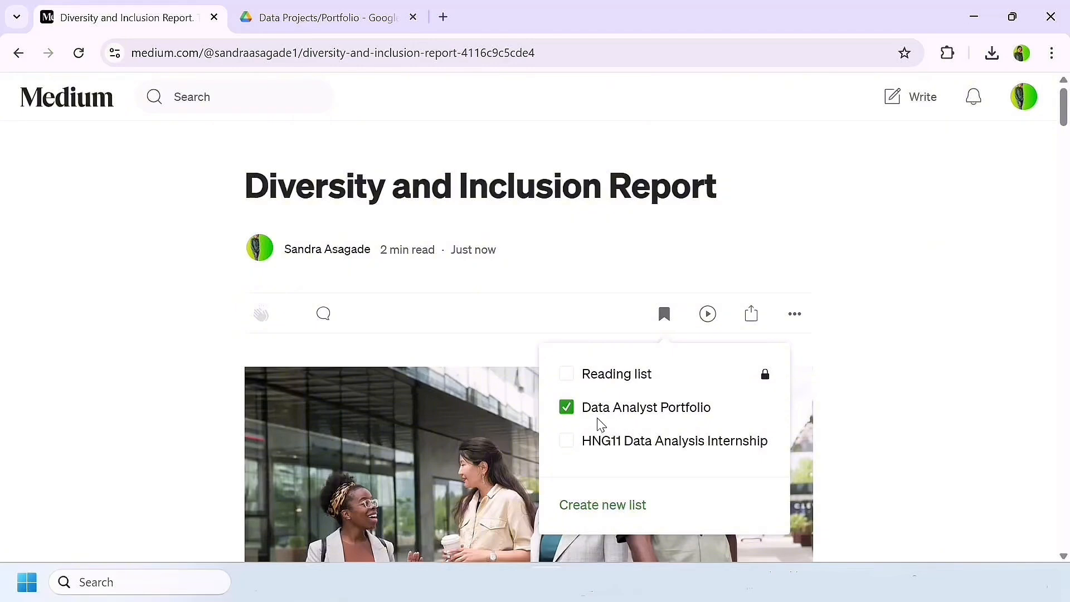
{"action": "left_click", "coordinate": [873, 349]}
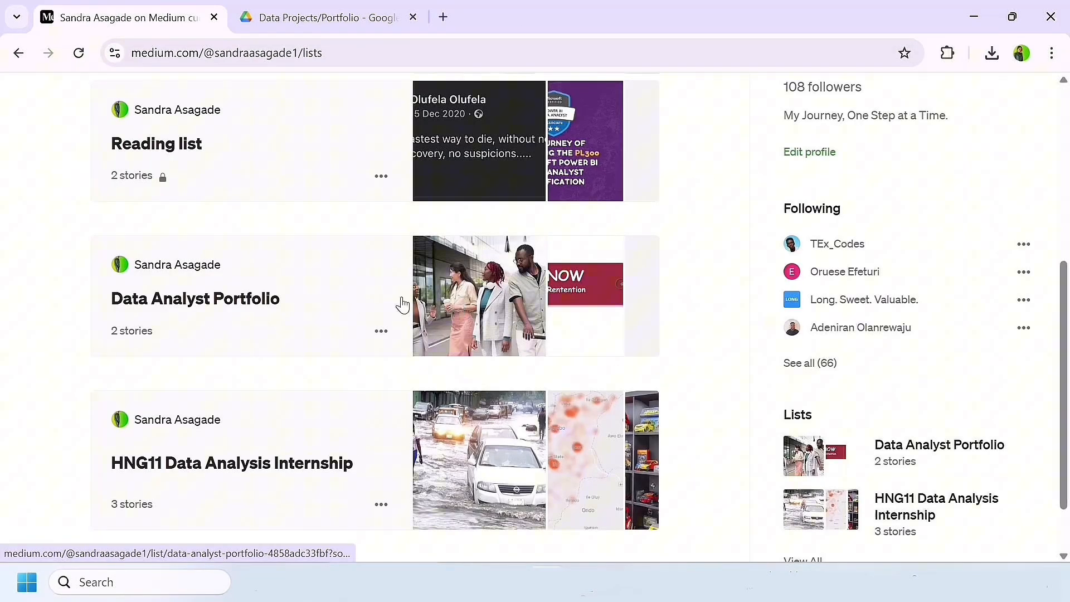
Step: Open the Data Analyst Portfolio list from the profile's lists and look through the stories it contains
{"action": "left_click", "coordinate": [354, 290]}
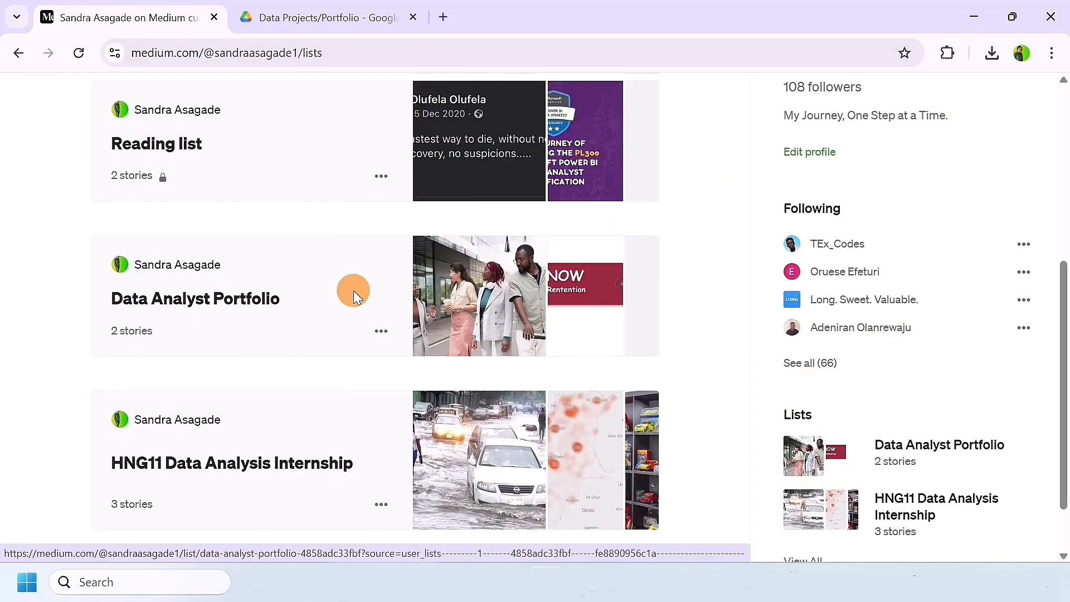
{"action": "scroll", "coordinate": [510, 404], "scroll_direction": "down", "scroll_amount": 1}
{"action": "scroll", "coordinate": [508, 403], "scroll_direction": "down", "scroll_amount": 4}
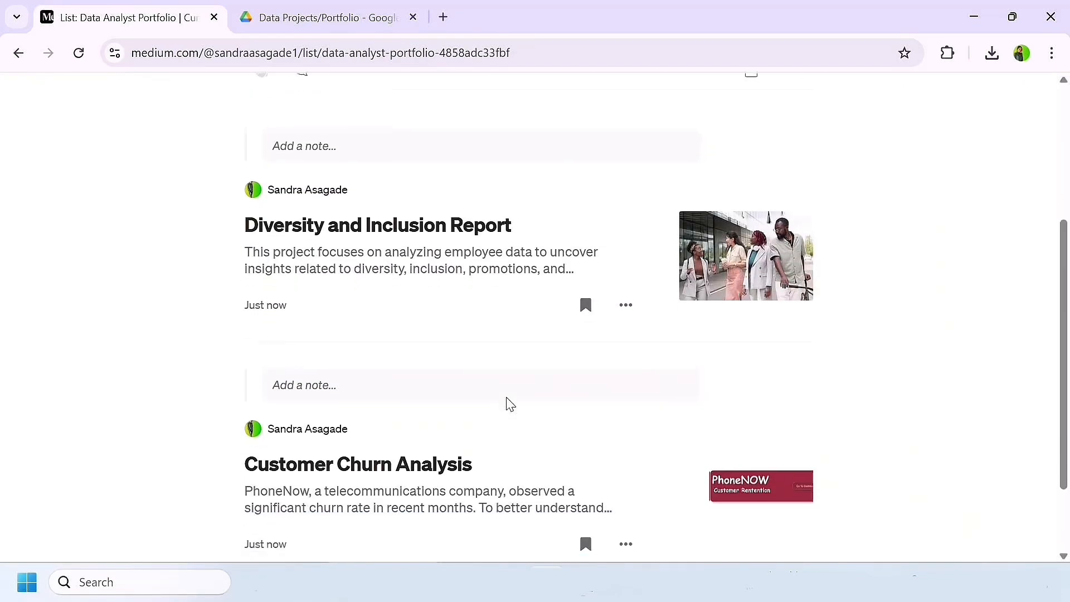
{"action": "scroll", "coordinate": [490, 372], "scroll_direction": "down", "scroll_amount": 2}
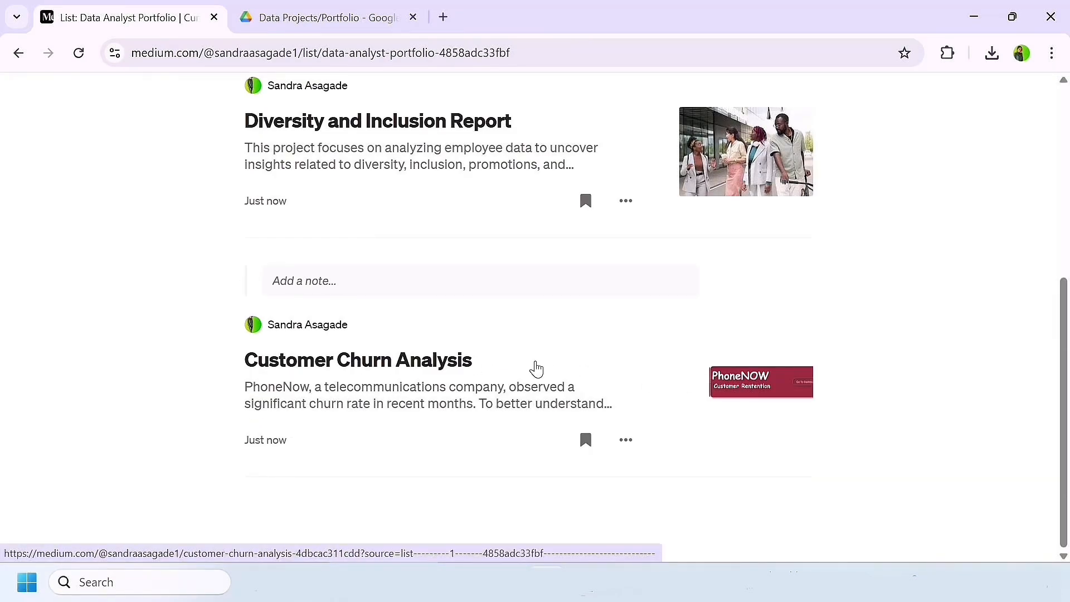
{"action": "scroll", "coordinate": [466, 373], "scroll_direction": "up", "scroll_amount": 3}
{"action": "scroll", "coordinate": [466, 370], "scroll_direction": "down", "scroll_amount": 2}
{"action": "scroll", "coordinate": [467, 374], "scroll_direction": "up", "scroll_amount": 1}
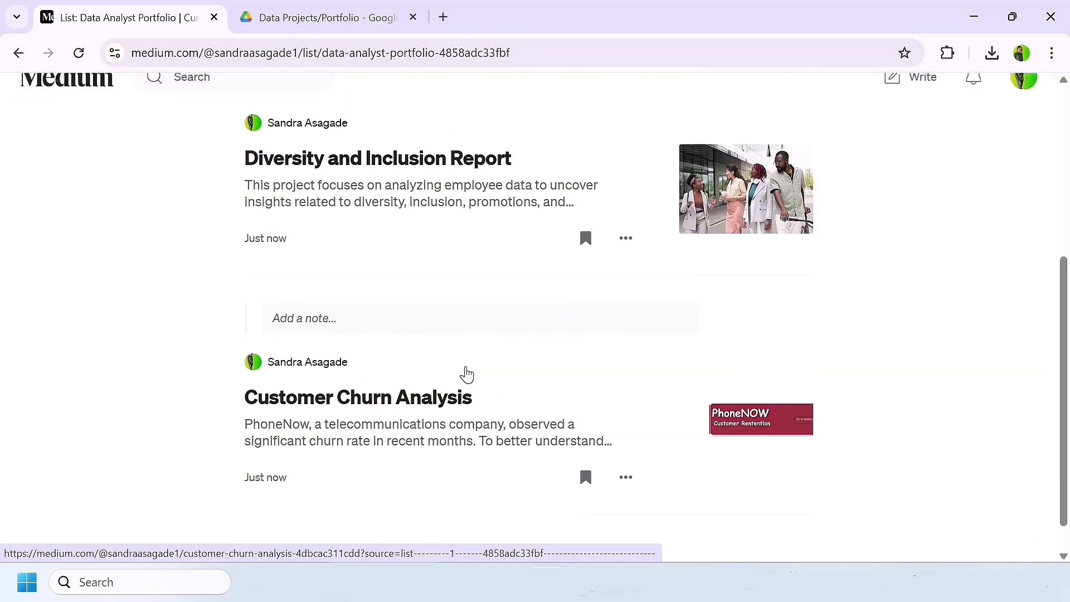
{"action": "scroll", "coordinate": [467, 375], "scroll_direction": "up", "scroll_amount": 1}
{"action": "scroll", "coordinate": [507, 263], "scroll_direction": "up", "scroll_amount": 2}
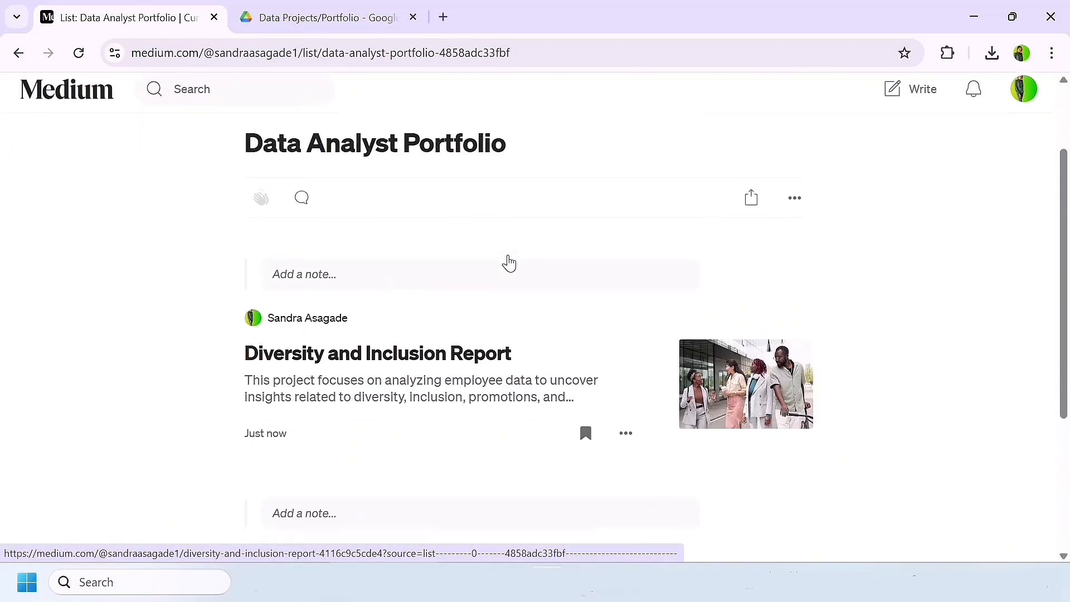
{"action": "scroll", "coordinate": [507, 263], "scroll_direction": "down", "scroll_amount": 1}
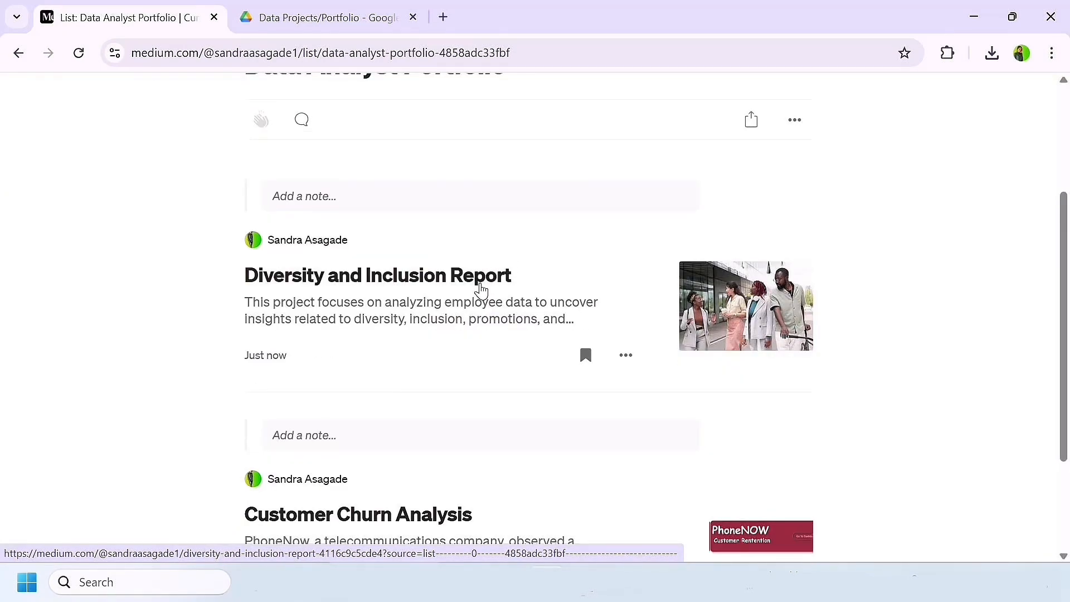
{"action": "scroll", "coordinate": [481, 290], "scroll_direction": "up", "scroll_amount": 3}
Step: Copy the Data Analyst Portfolio list's link and switch to the resume document in Word
{"action": "left_click", "coordinate": [754, 317]}
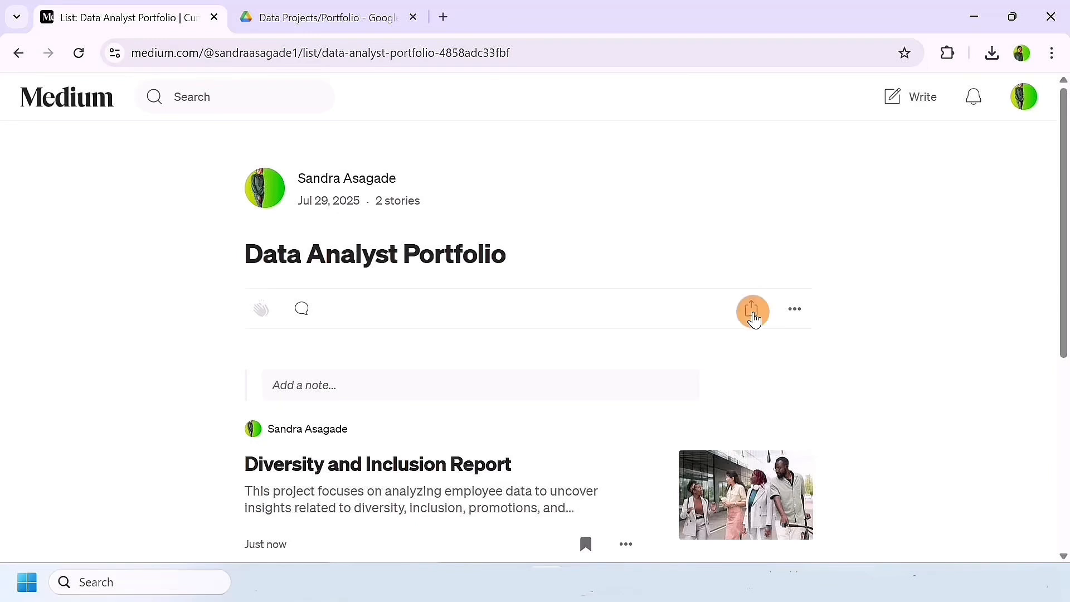
{"action": "left_click", "coordinate": [740, 462]}
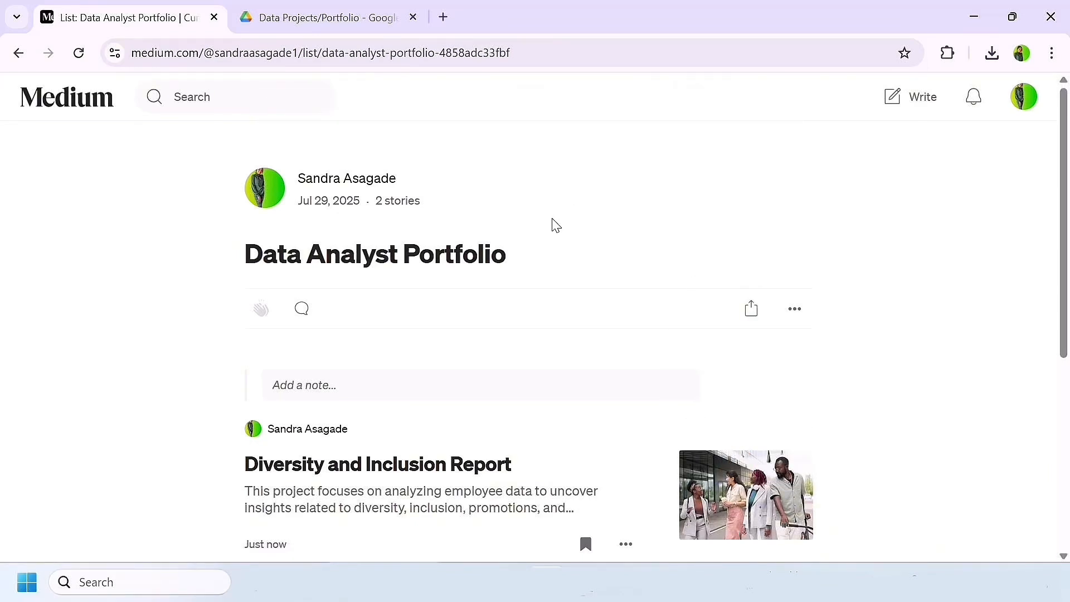
{"action": "key", "text": "alt+Tab"}
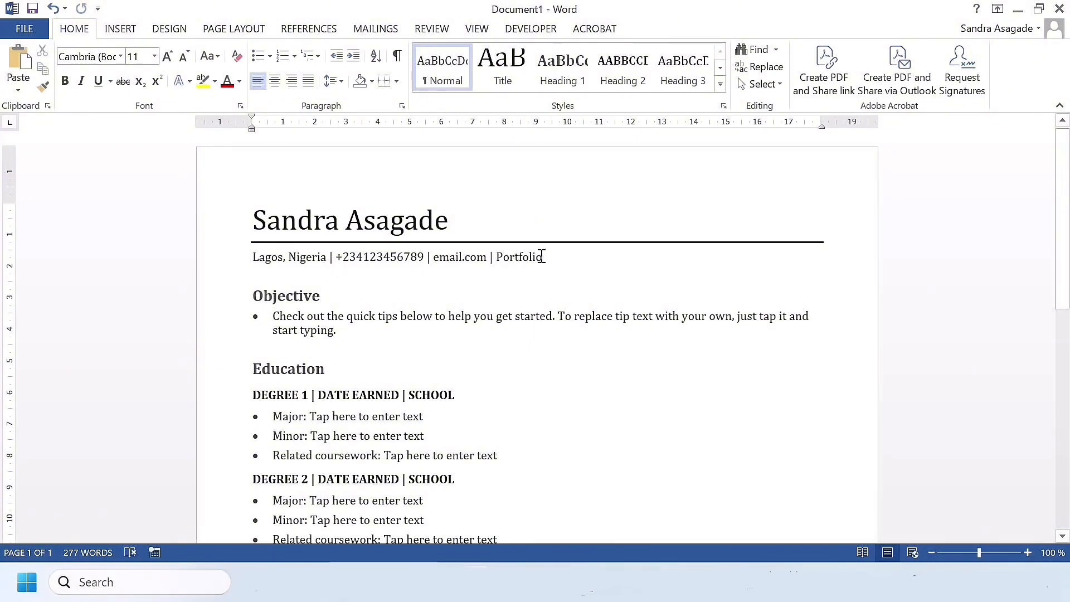
Step: Hyperlink the word Portfolio in the resume's contact line to the copied Medium list address
{"action": "left_click_drag", "start_coordinate": [543, 258], "coordinate": [498, 260]}
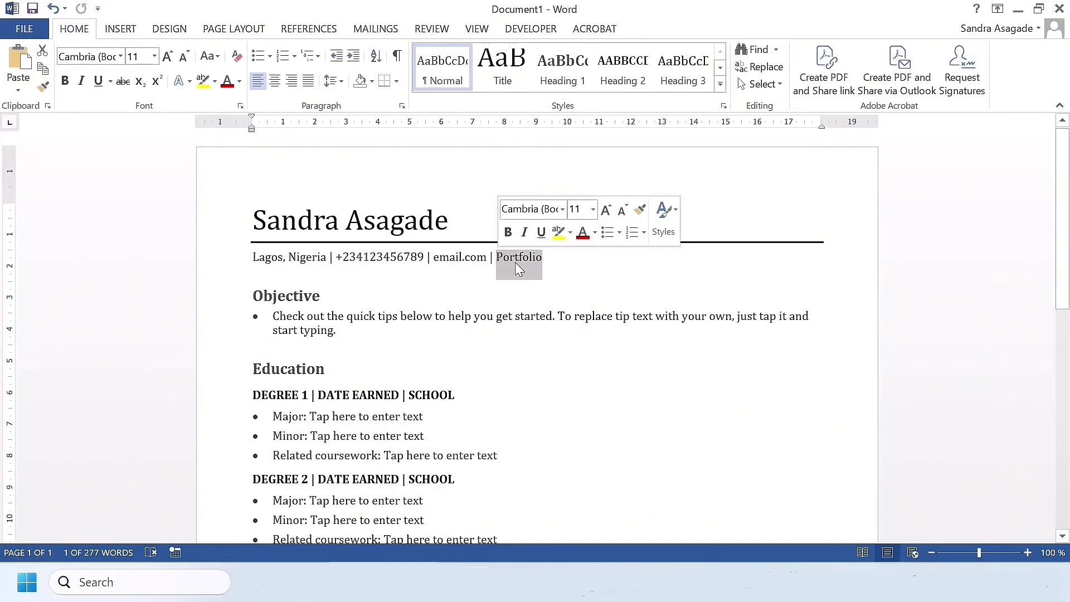
{"action": "right_click", "coordinate": [521, 257]}
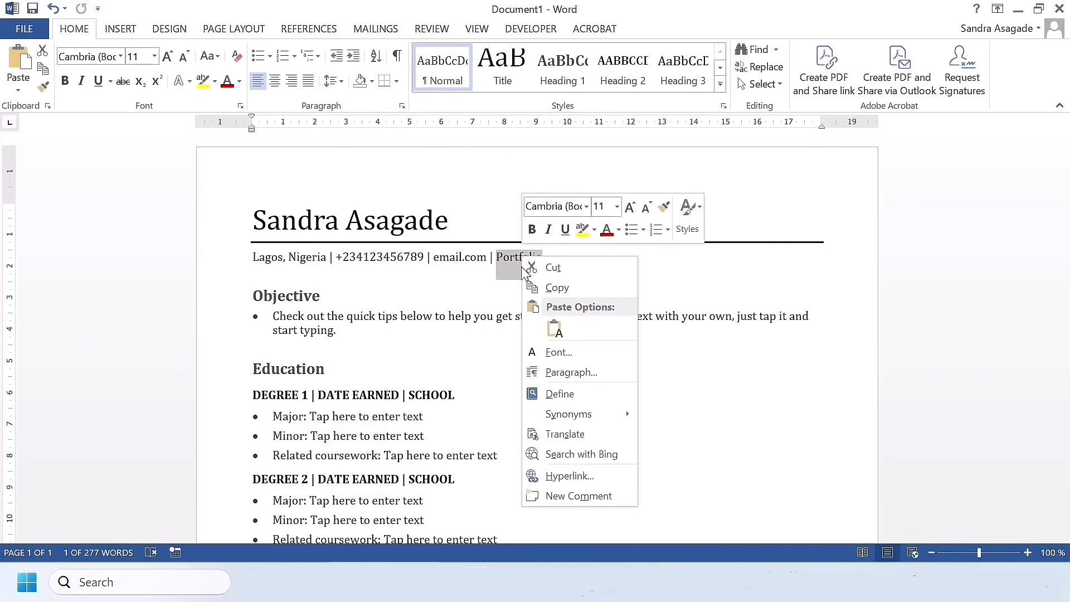
{"action": "left_click", "coordinate": [569, 480]}
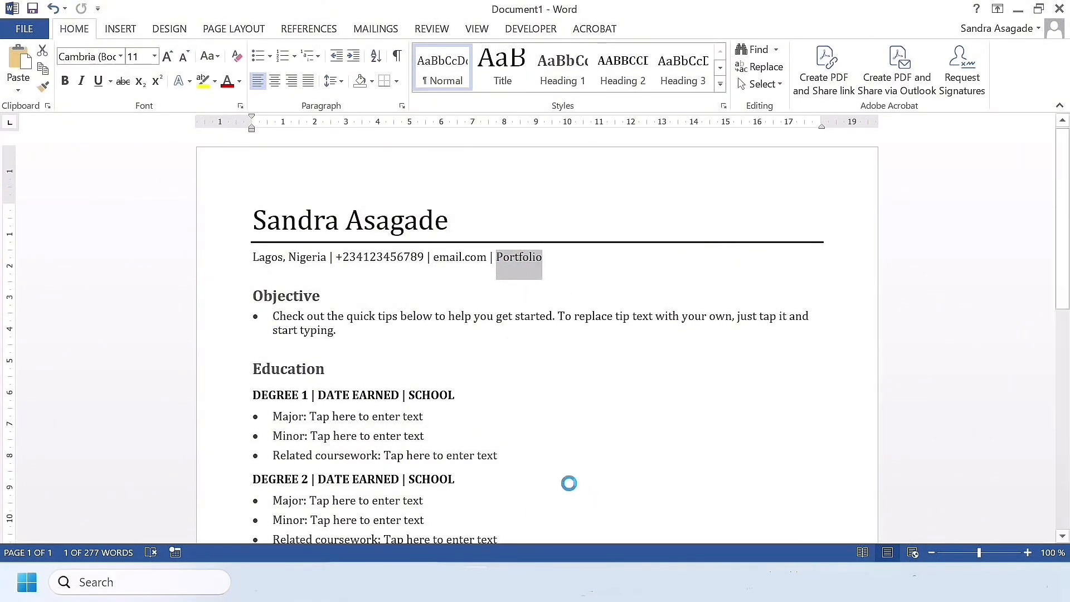
{"action": "left_click", "coordinate": [427, 363]}
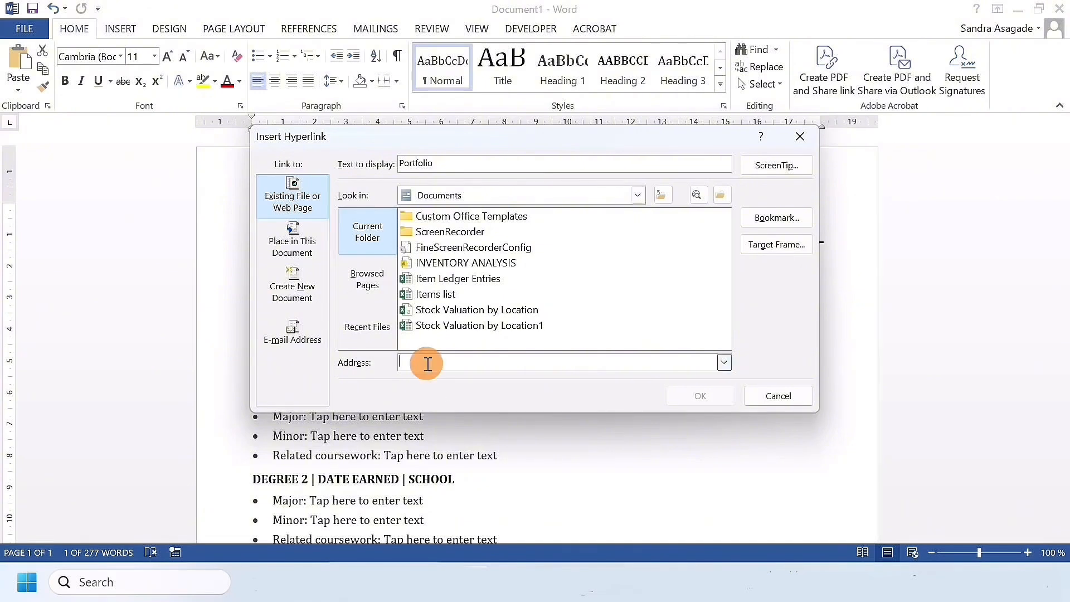
{"action": "key", "text": "ctrl+v"}
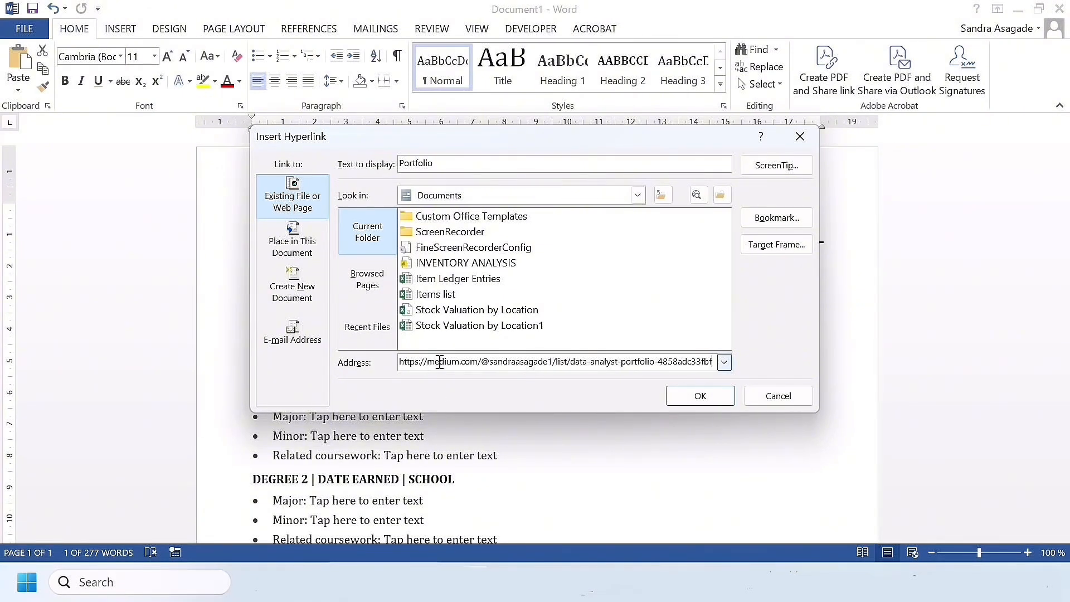
{"action": "left_click", "coordinate": [700, 396]}
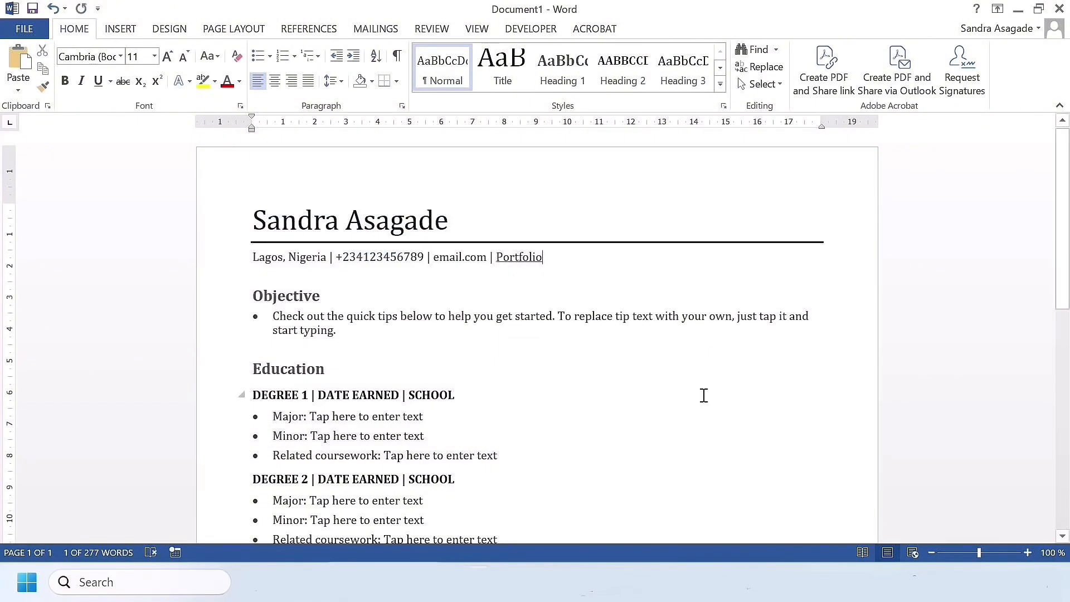
Step: Follow the resume's Portfolio link to the Medium list in the browser and check the stories on it
{"action": "mouse_move", "coordinate": [525, 262]}
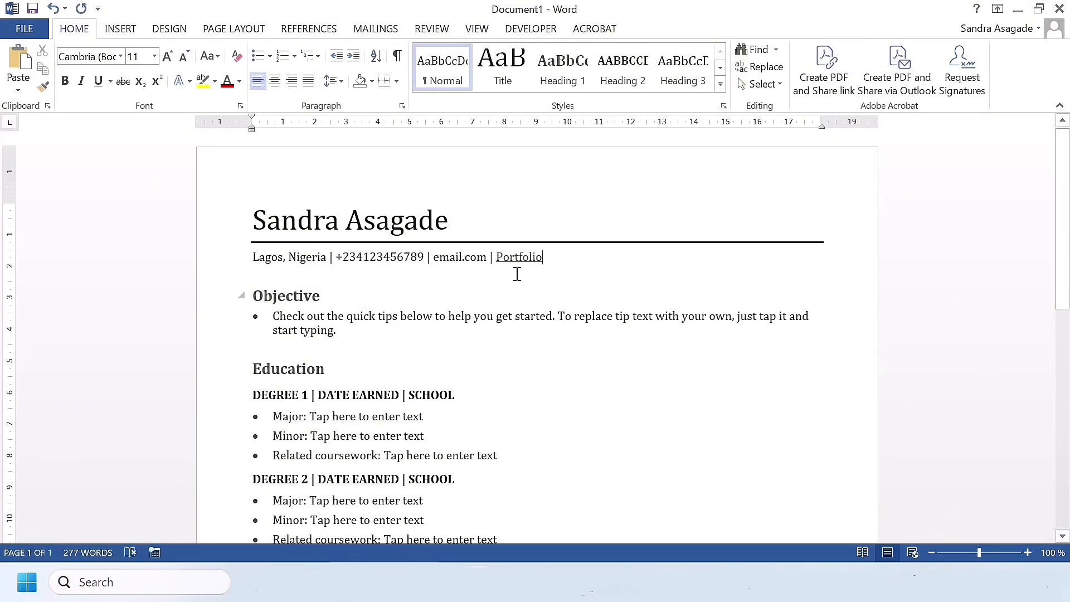
{"action": "left_click", "coordinate": [518, 258], "text": "ctrl"}
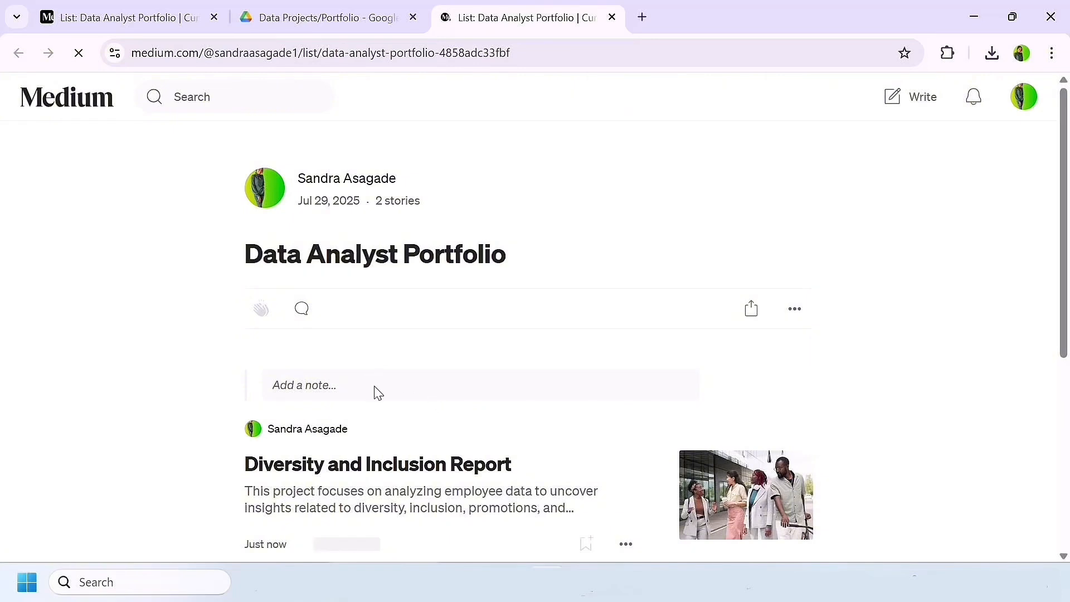
{"action": "scroll", "coordinate": [415, 445], "scroll_direction": "down", "scroll_amount": 3}
{"action": "scroll", "coordinate": [415, 444], "scroll_direction": "down", "scroll_amount": 2}
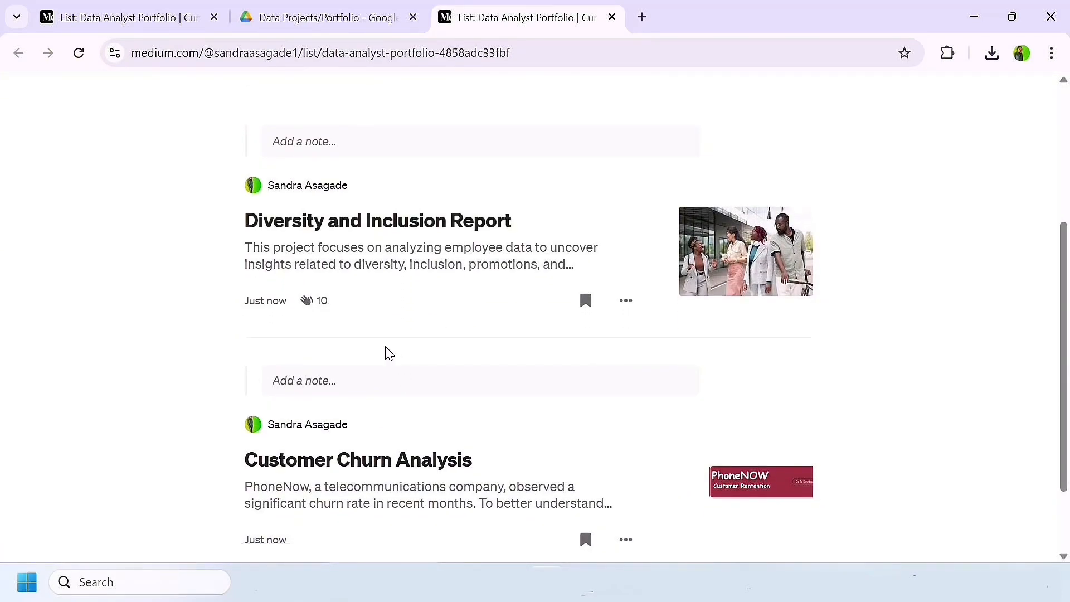
{"action": "scroll", "coordinate": [383, 352], "scroll_direction": "down", "scroll_amount": 2}
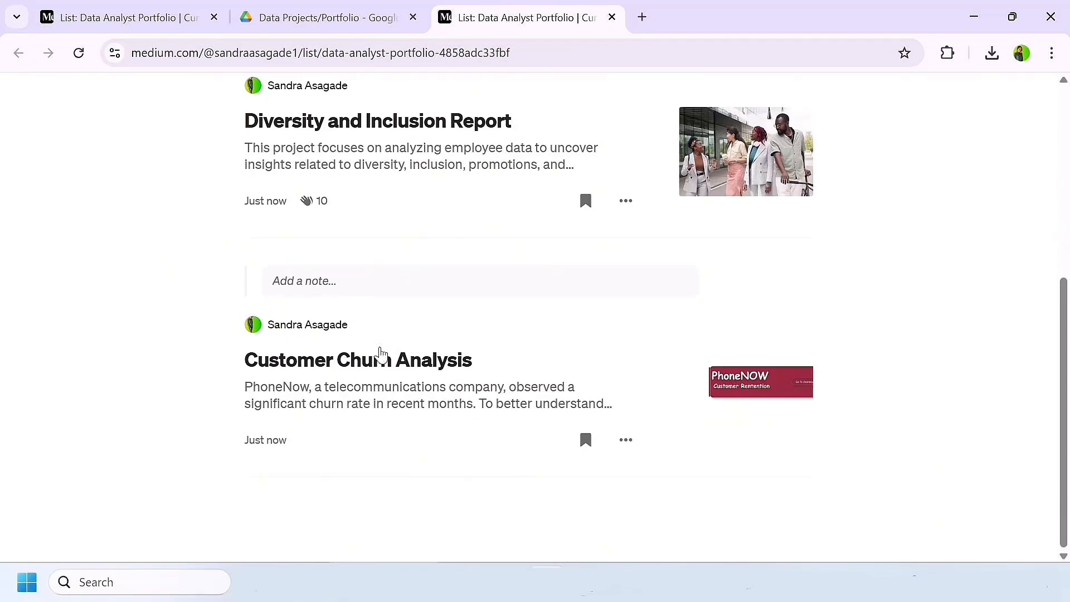
{"action": "scroll", "coordinate": [380, 354], "scroll_direction": "up", "scroll_amount": 1}
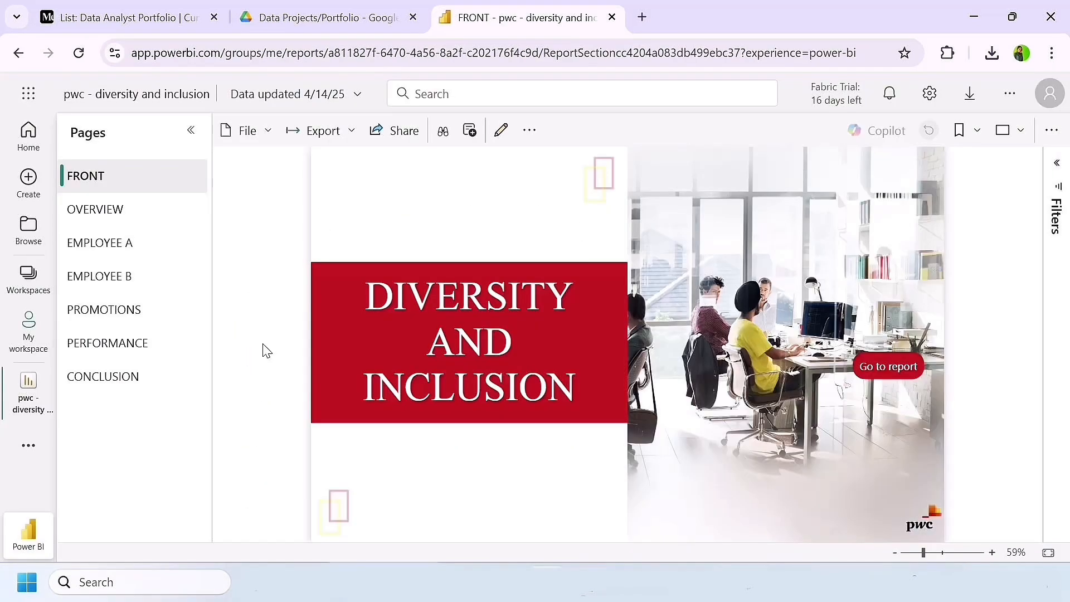
Step: In Power BI, open the pwc - diversity and inclusion report's public embed code, copy its link for email, and close the dialog
{"action": "left_click", "coordinate": [254, 134]}
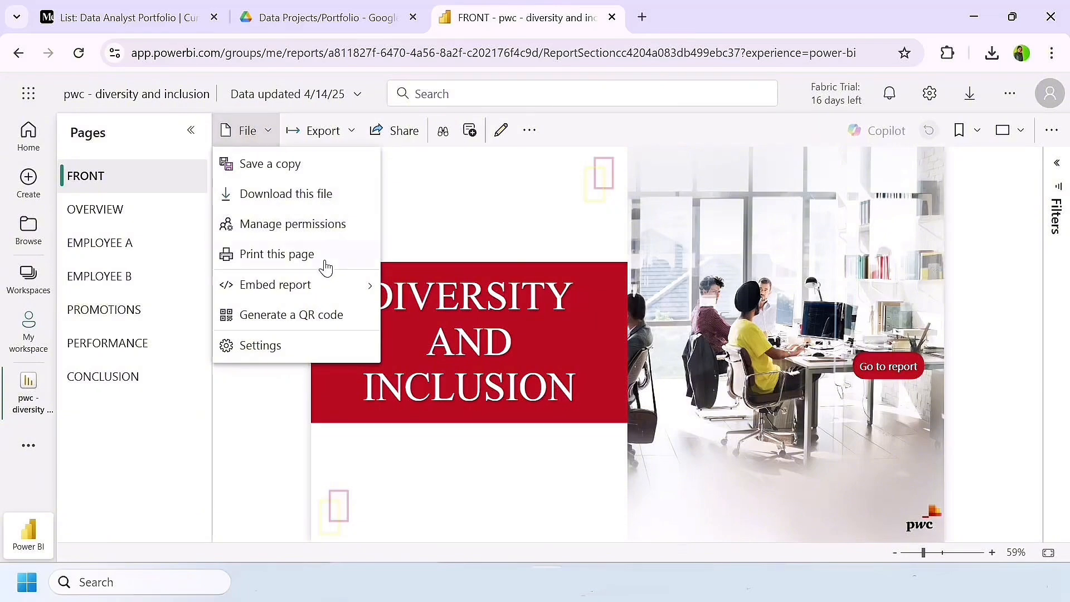
{"action": "mouse_move", "coordinate": [296, 288]}
{"action": "left_click", "coordinate": [450, 346]}
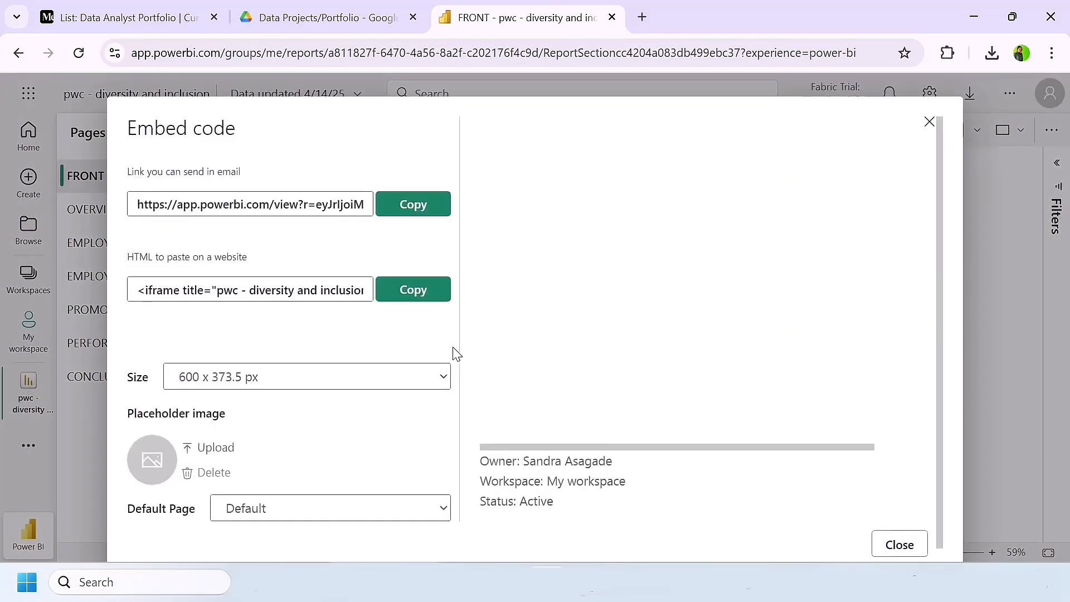
{"action": "left_click", "coordinate": [413, 204]}
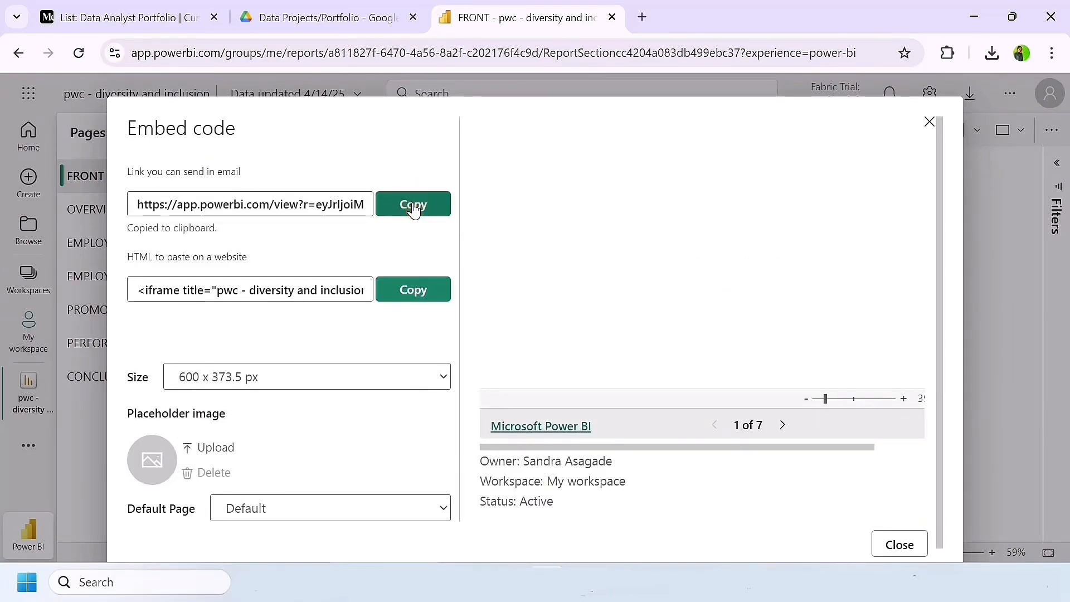
{"action": "left_click", "coordinate": [929, 123]}
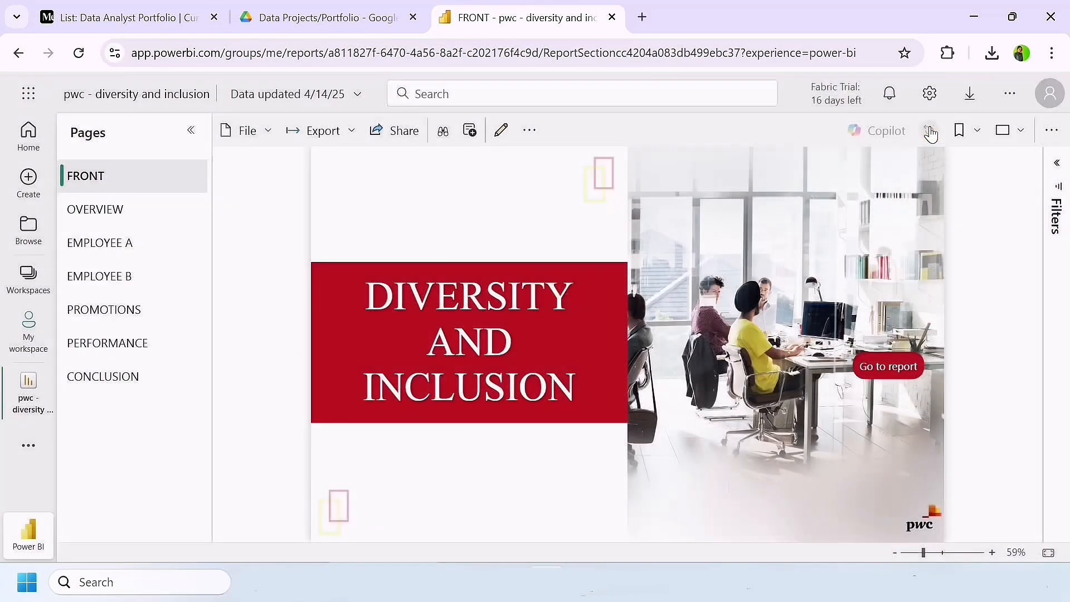
Step: Open the Diversity and Inclusion Report story from the Medium Data Analyst Portfolio list for editing
{"action": "left_click", "coordinate": [142, 14]}
{"action": "scroll", "coordinate": [443, 456], "scroll_direction": "down", "scroll_amount": 4}
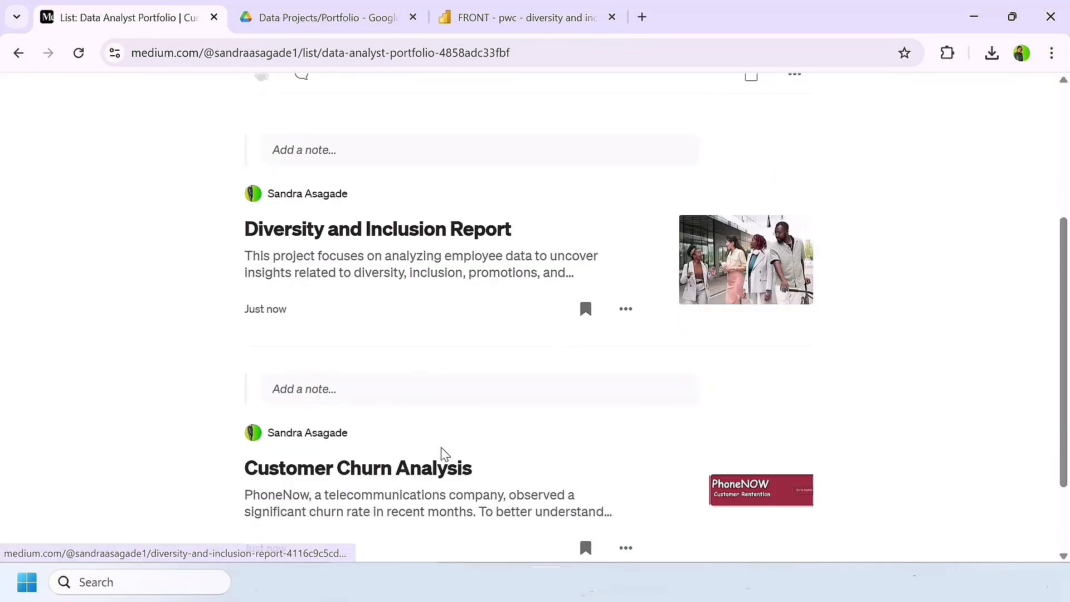
{"action": "left_click", "coordinate": [432, 213]}
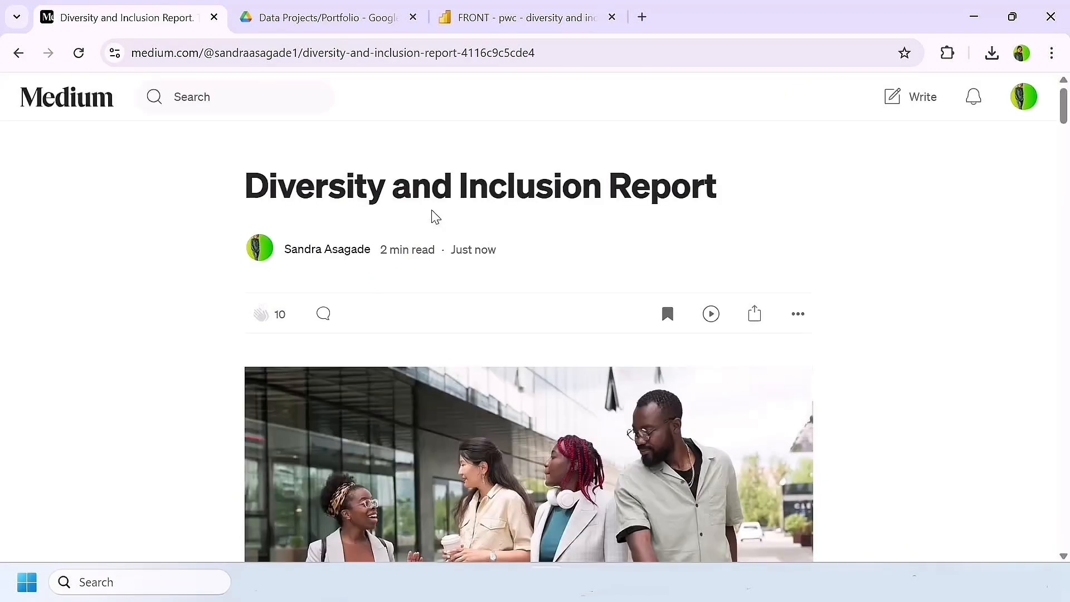
{"action": "scroll", "coordinate": [465, 234], "scroll_direction": "down", "scroll_amount": 1}
{"action": "left_click", "coordinate": [799, 295]}
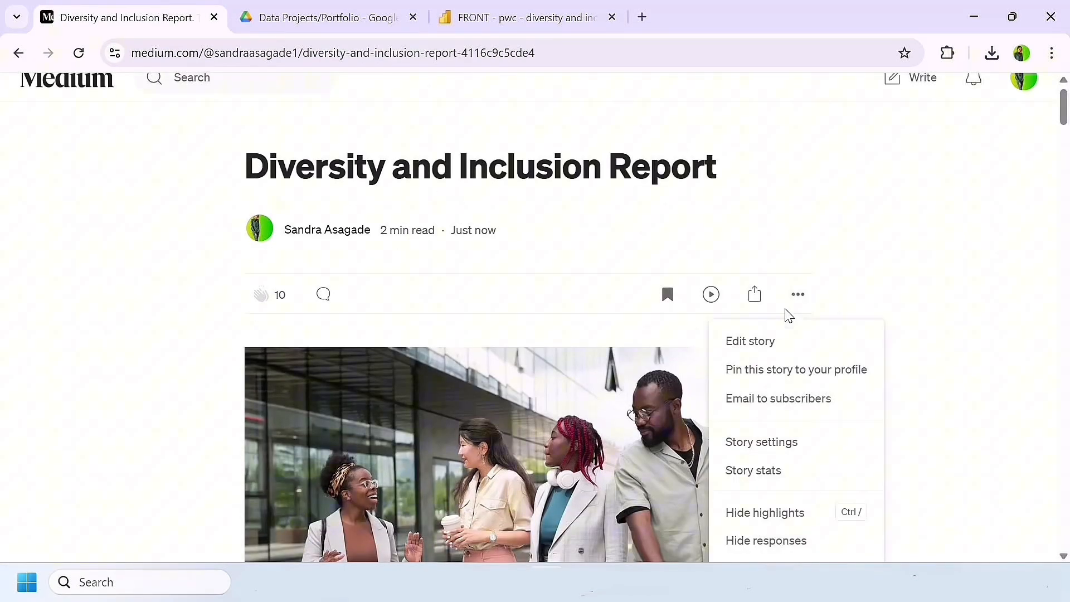
{"action": "left_click", "coordinate": [747, 347]}
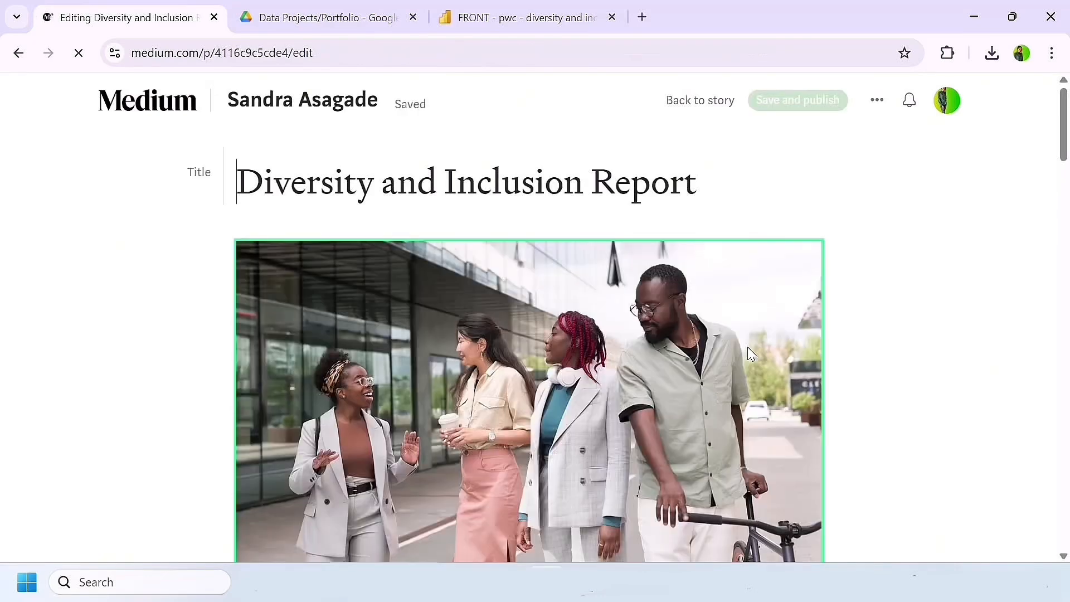
Step: Below the story's Drive link, add the line "You can also click here to interact with the report:" followed by the copied Power BI link
{"action": "scroll", "coordinate": [620, 361], "scroll_direction": "down", "scroll_amount": 20}
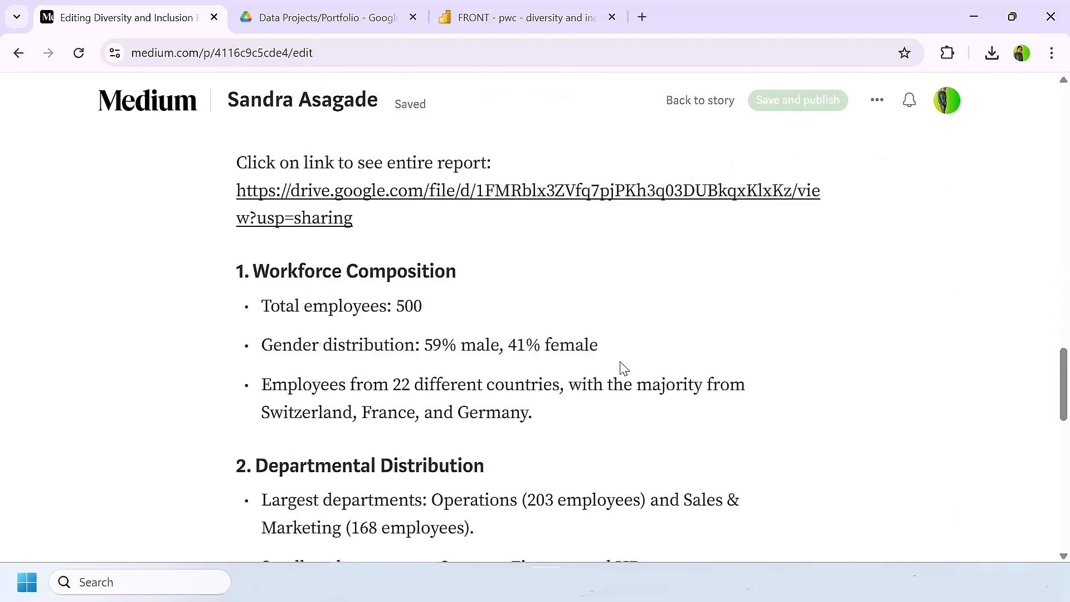
{"action": "left_click", "coordinate": [389, 308]}
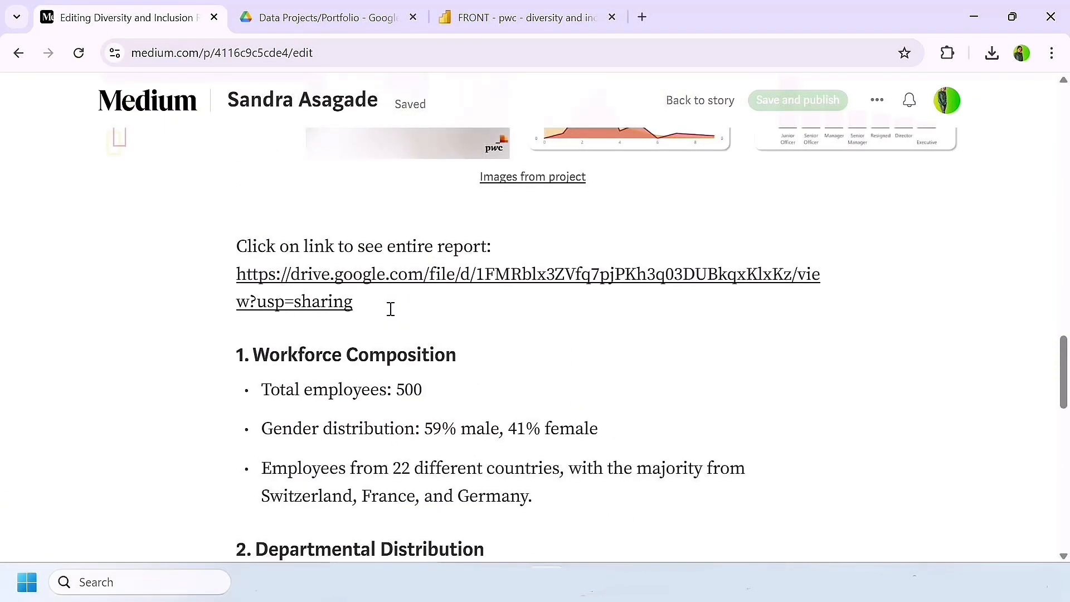
{"action": "key", "text": "Return"}
{"action": "type", "text": "You"}
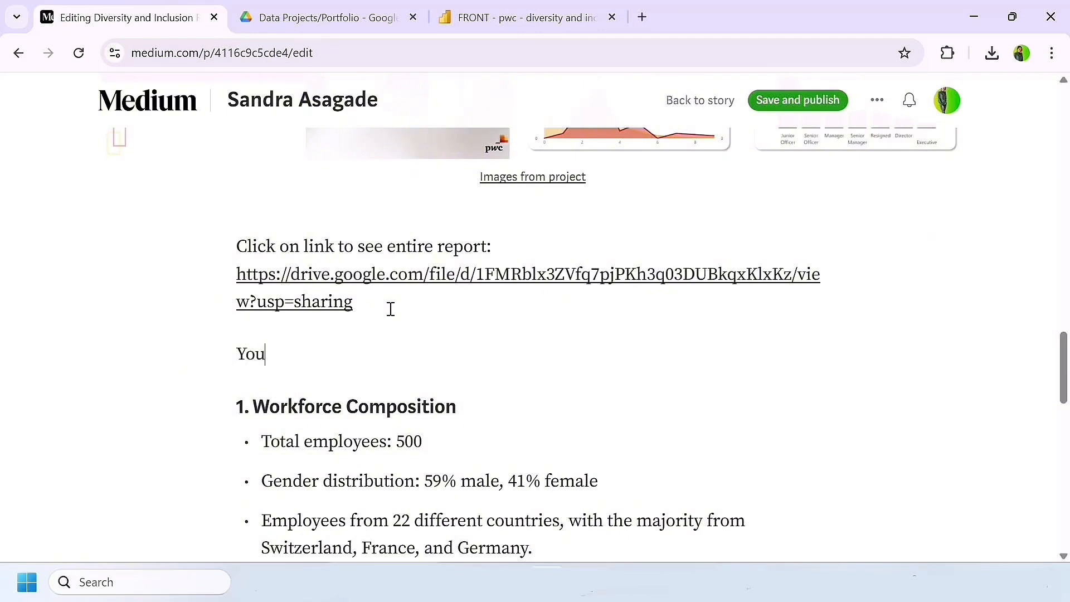
{"action": "type", "text": " can also cli"}
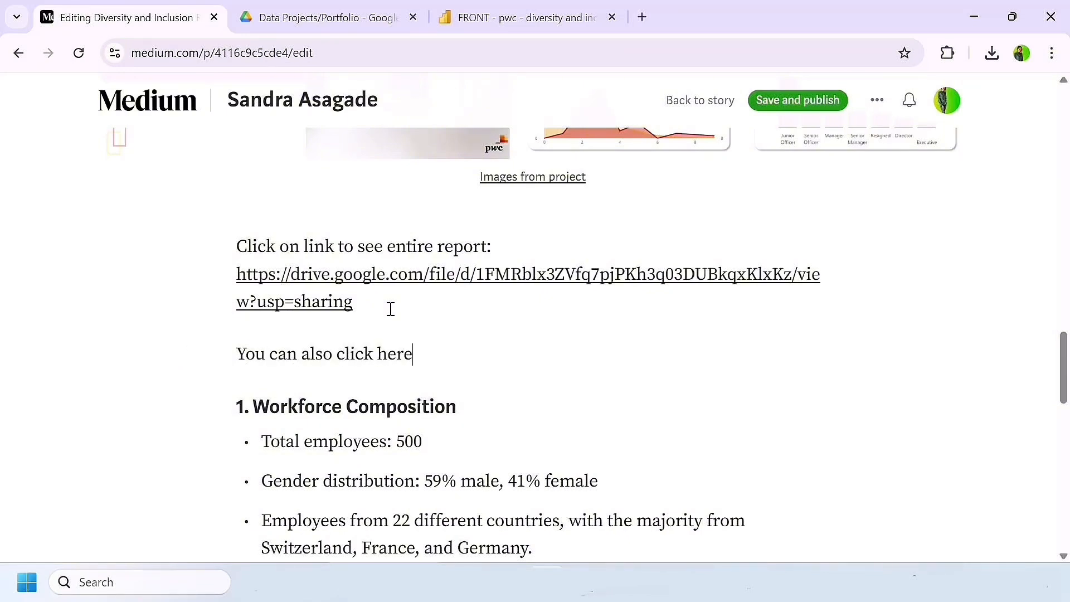
{"action": "type", "text": "ck here to"}
{"action": "type", "text": "interact with the report:"}
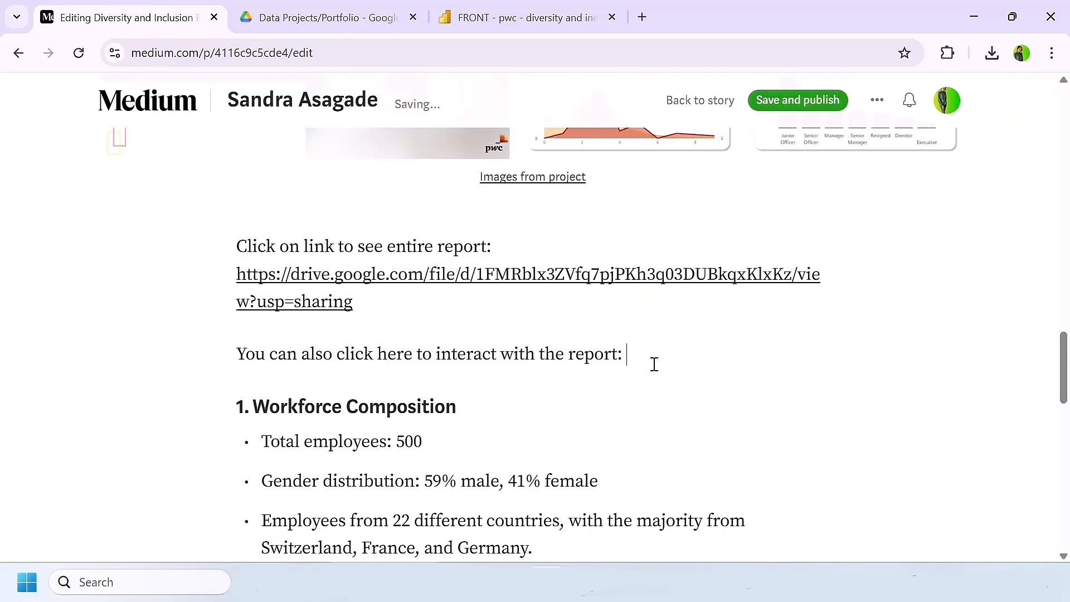
{"action": "key", "text": "super+v"}
{"action": "left_click", "coordinate": [740, 158]}
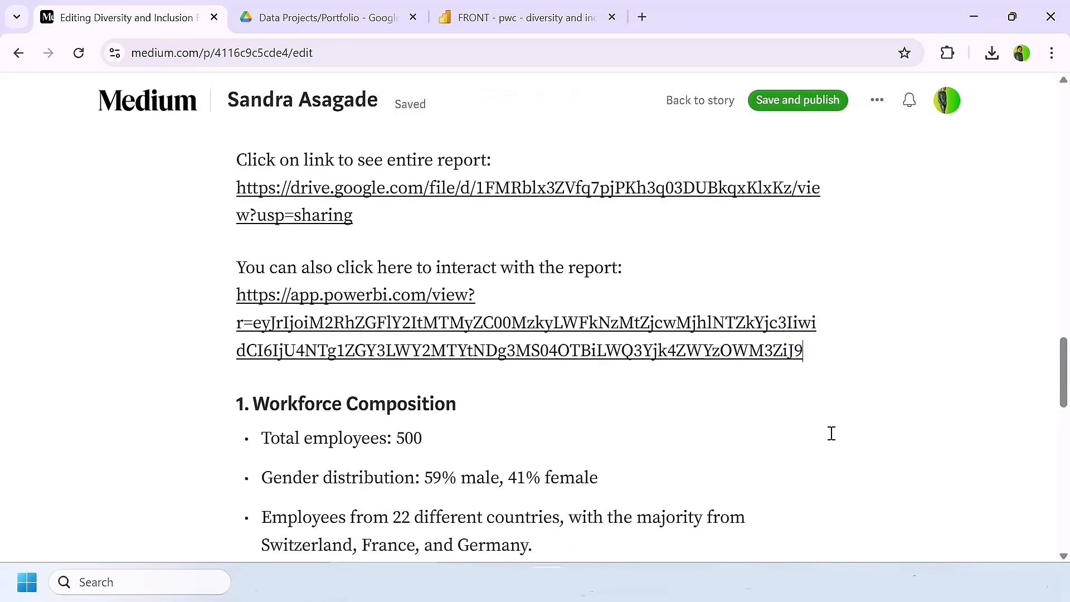
Step: Embed the Power BI report link on a new line below the pasted address, and save and publish the story
{"action": "left_click", "coordinate": [560, 348]}
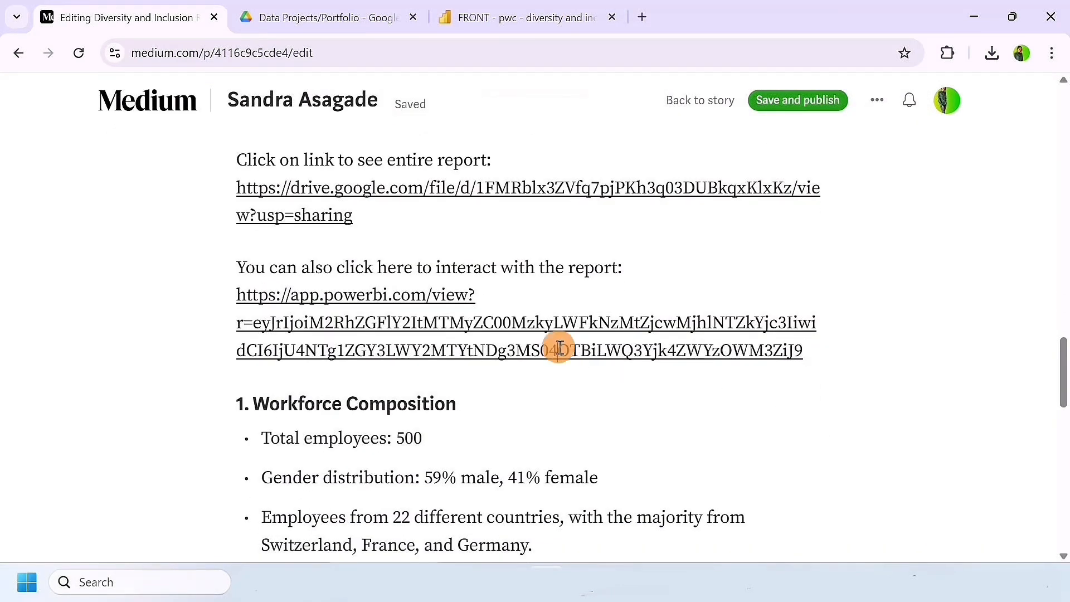
{"action": "left_click", "coordinate": [819, 349]}
{"action": "key", "text": "Return"}
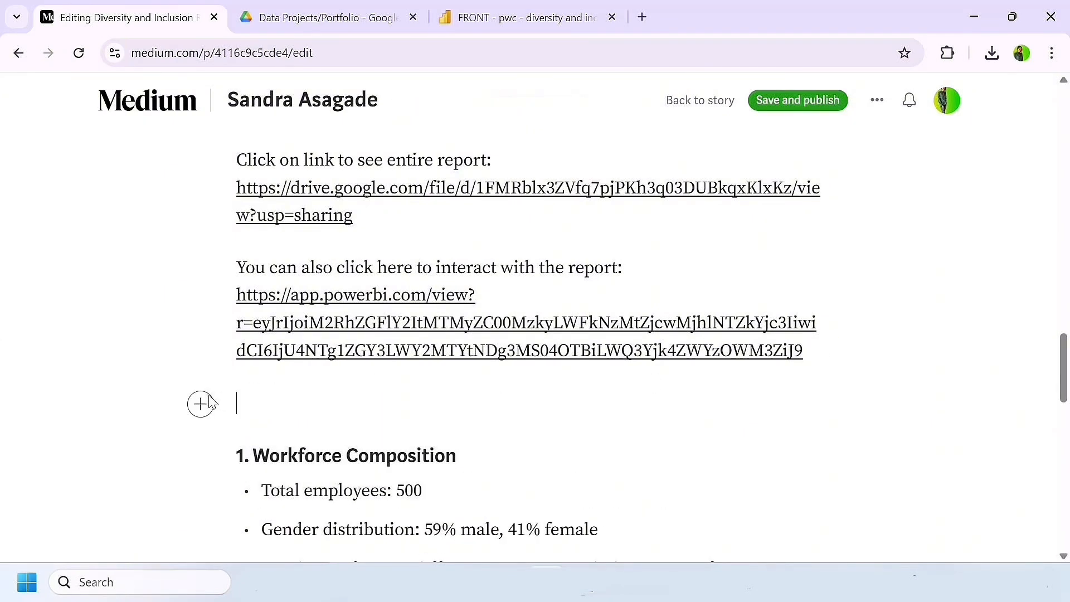
{"action": "left_click", "coordinate": [201, 404]}
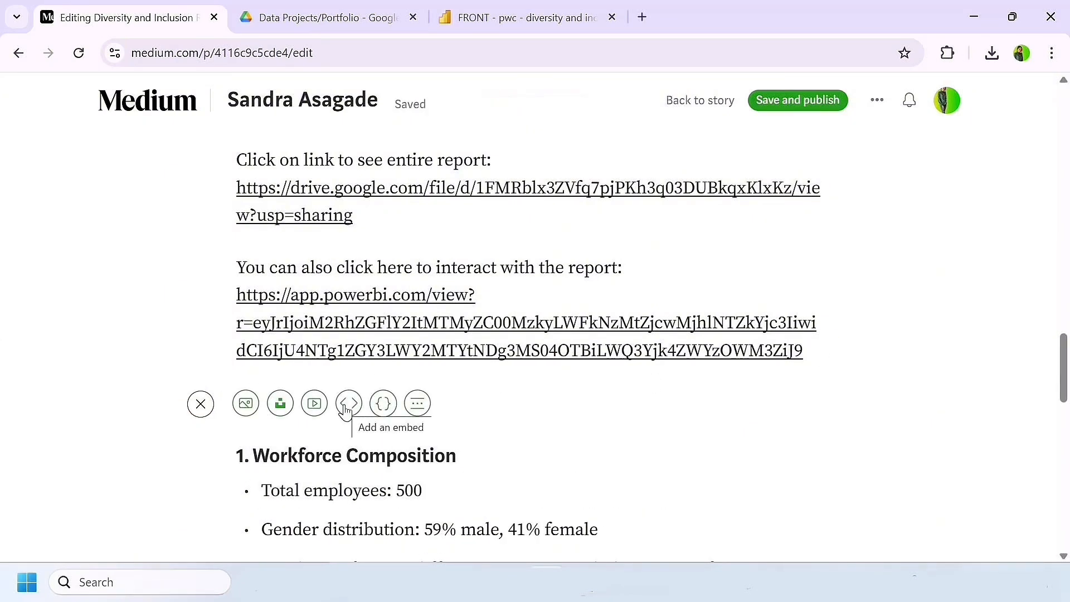
{"action": "left_click", "coordinate": [348, 404]}
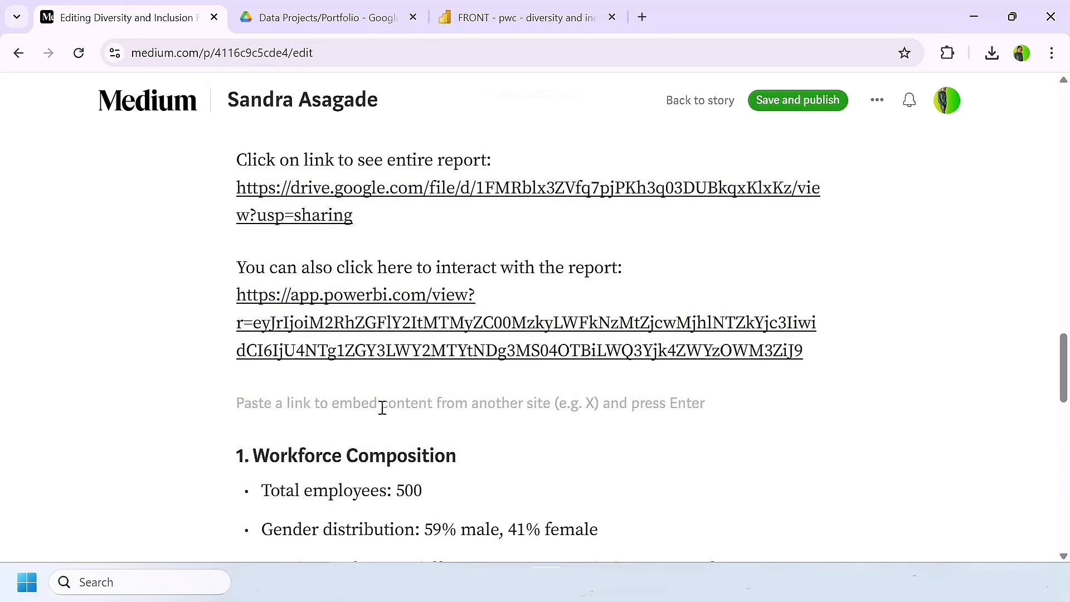
{"action": "key", "text": "ctrl+v"}
{"action": "key", "text": "Return"}
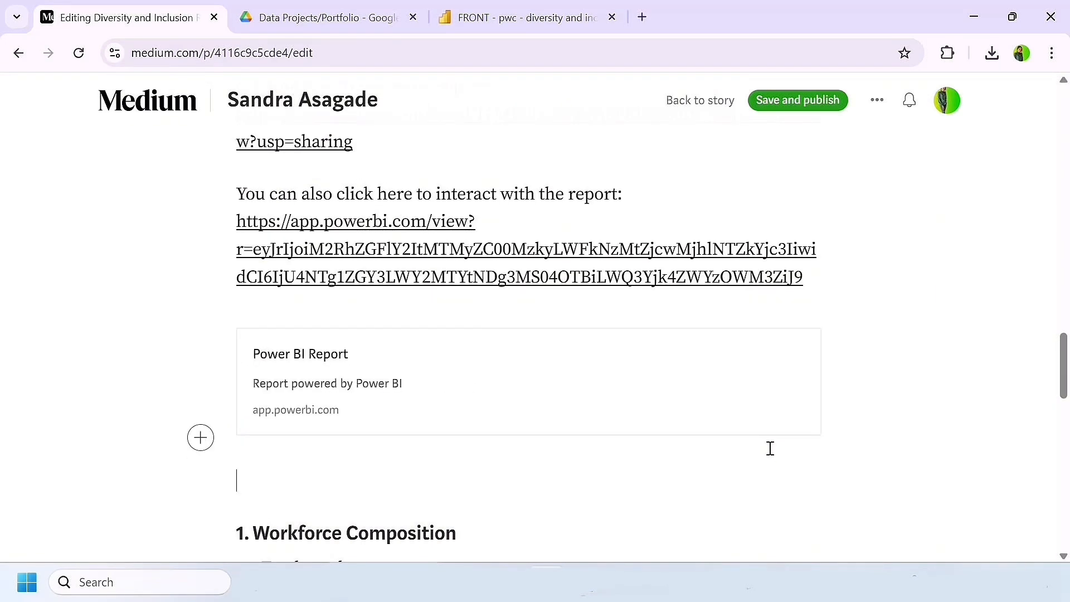
{"action": "scroll", "coordinate": [780, 85], "scroll_direction": "up", "scroll_amount": 2}
{"action": "left_click", "coordinate": [792, 105]}
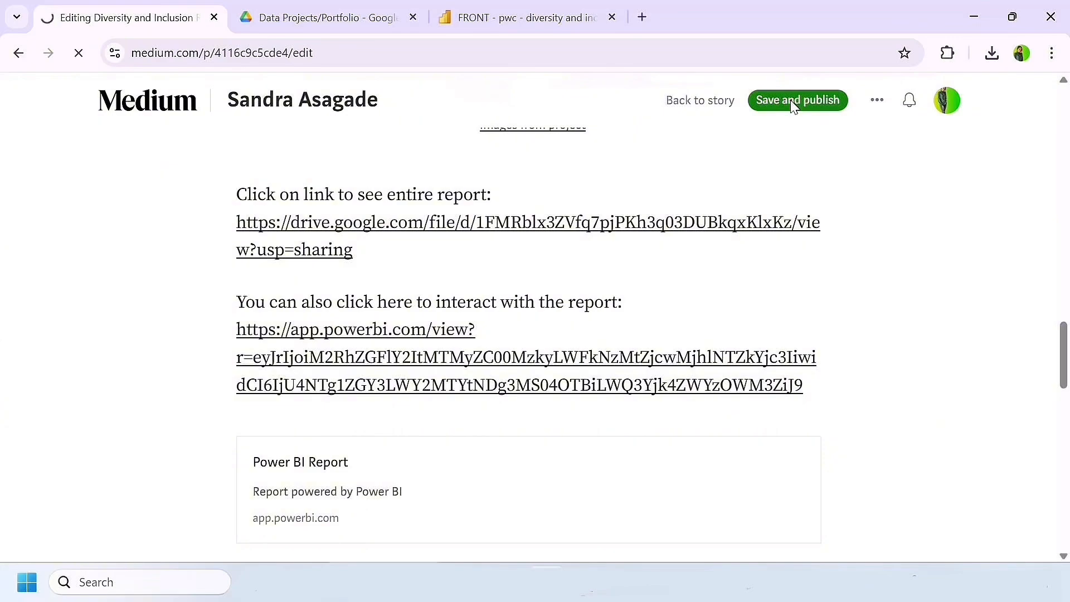
Step: Follow the published story's Google Drive link, look over the report PDF, and close it
{"action": "scroll", "coordinate": [528, 442], "scroll_direction": "down", "scroll_amount": 20}
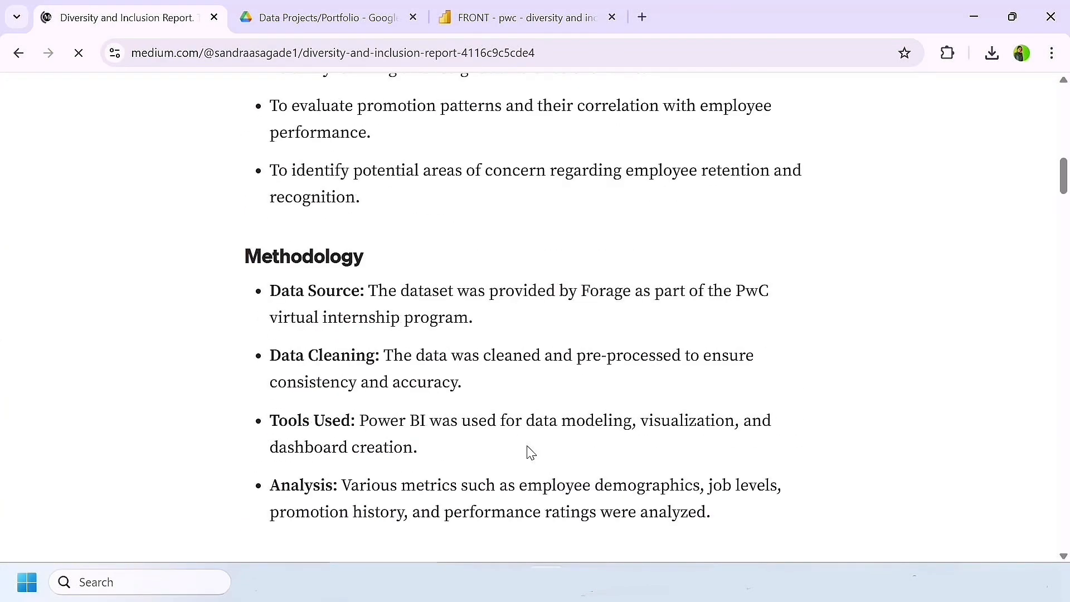
{"action": "scroll", "coordinate": [438, 306], "scroll_direction": "down", "scroll_amount": 3}
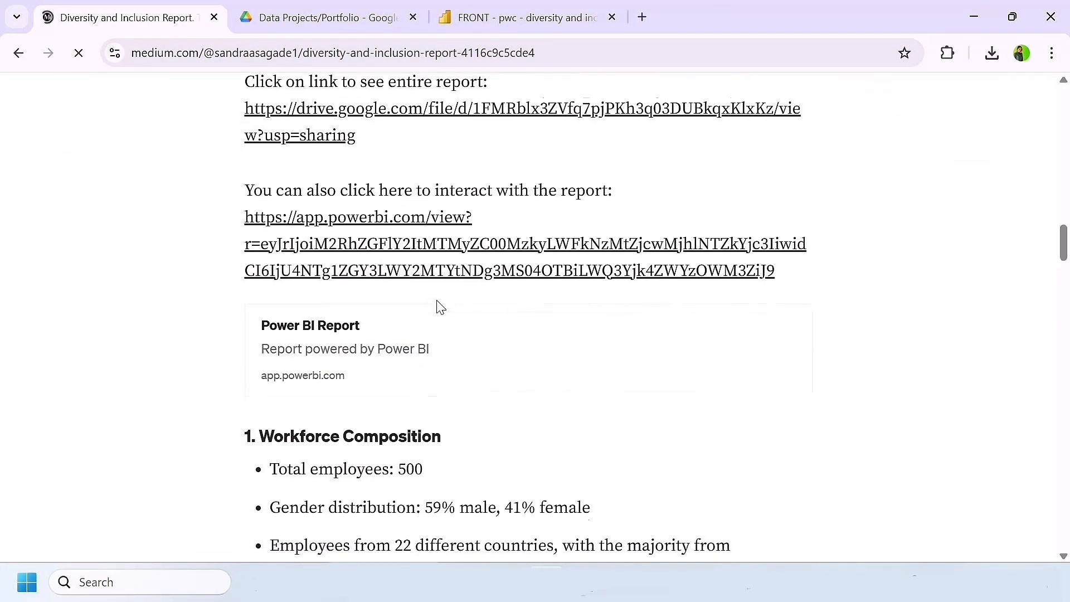
{"action": "scroll", "coordinate": [315, 192], "scroll_direction": "up", "scroll_amount": 2}
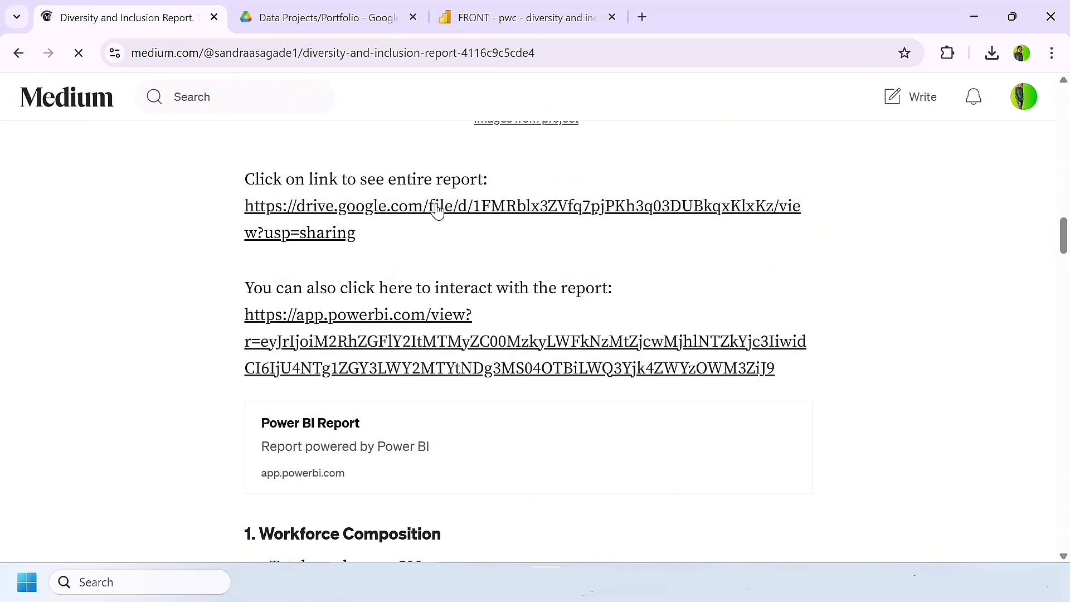
{"action": "left_click", "coordinate": [476, 211]}
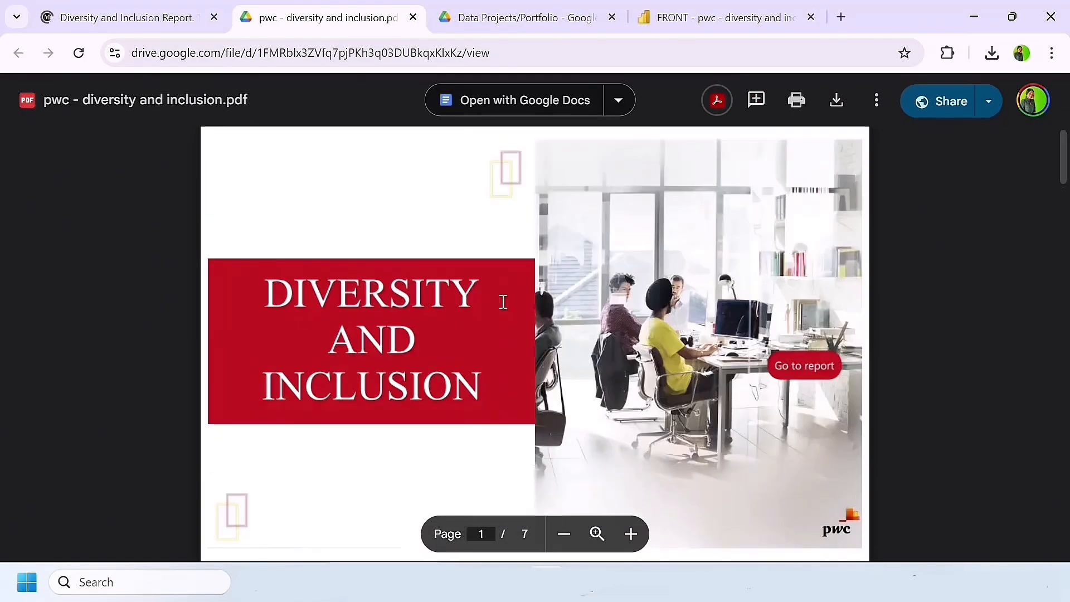
{"action": "scroll", "coordinate": [503, 301], "scroll_direction": "down", "scroll_amount": 5}
{"action": "scroll", "coordinate": [503, 302], "scroll_direction": "up", "scroll_amount": 2}
{"action": "key", "text": "ctrl+w"}
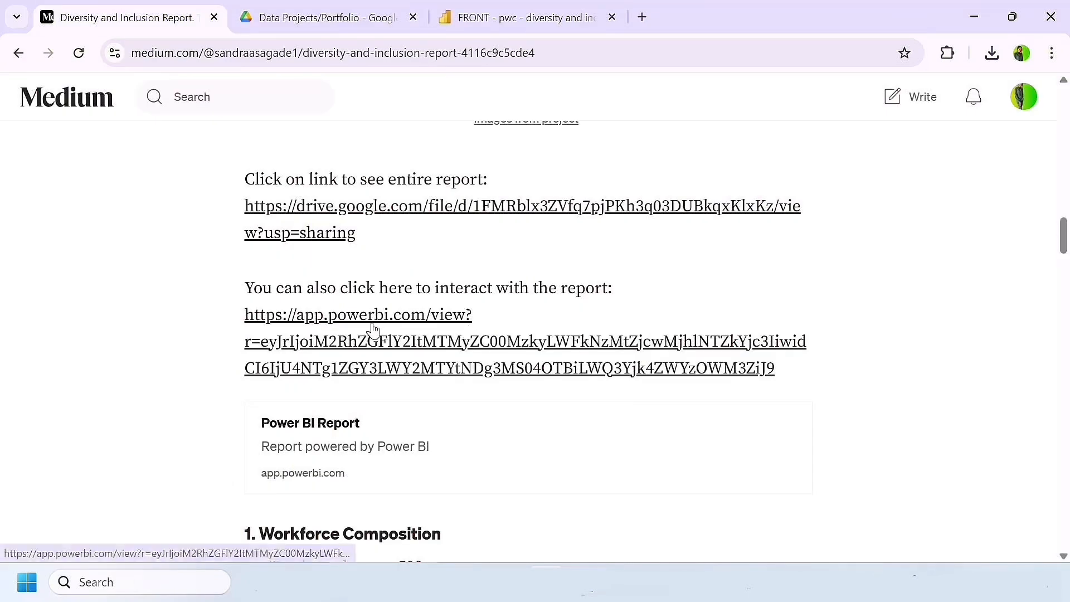
Step: Follow the story's Power BI link, browse the interactive report's pages, close it, and look over the story again
{"action": "left_click", "coordinate": [389, 329]}
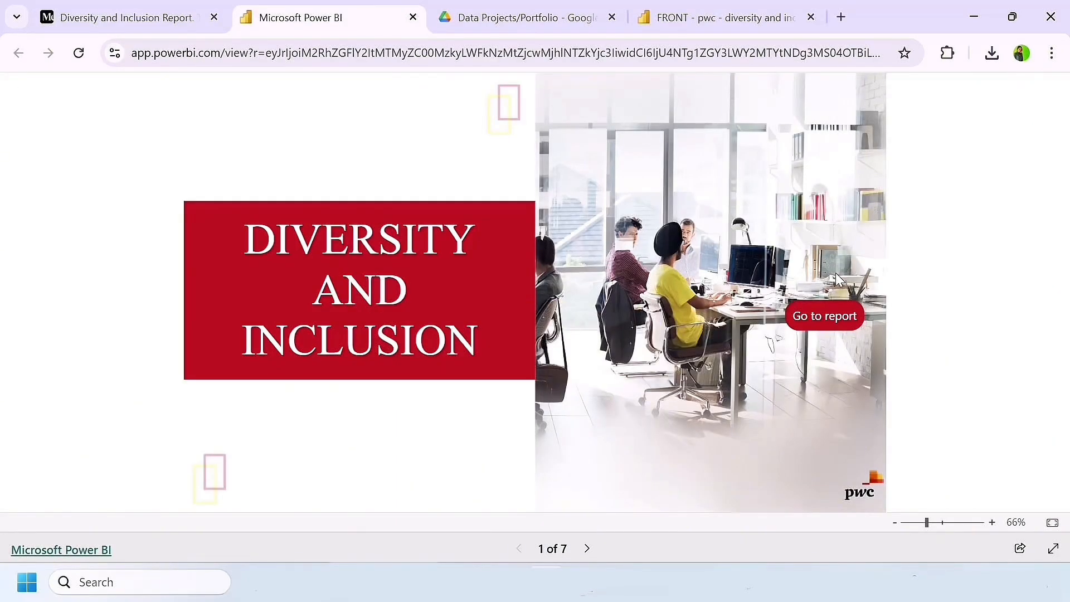
{"action": "left_click", "coordinate": [828, 321]}
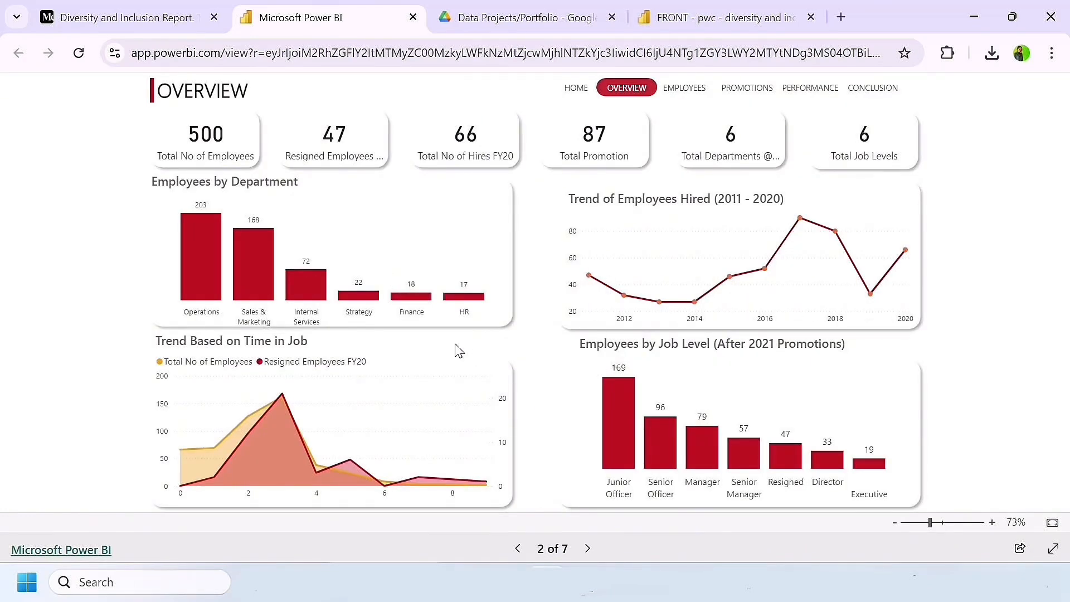
{"action": "left_click", "coordinate": [684, 89]}
{"action": "left_click", "coordinate": [722, 89]}
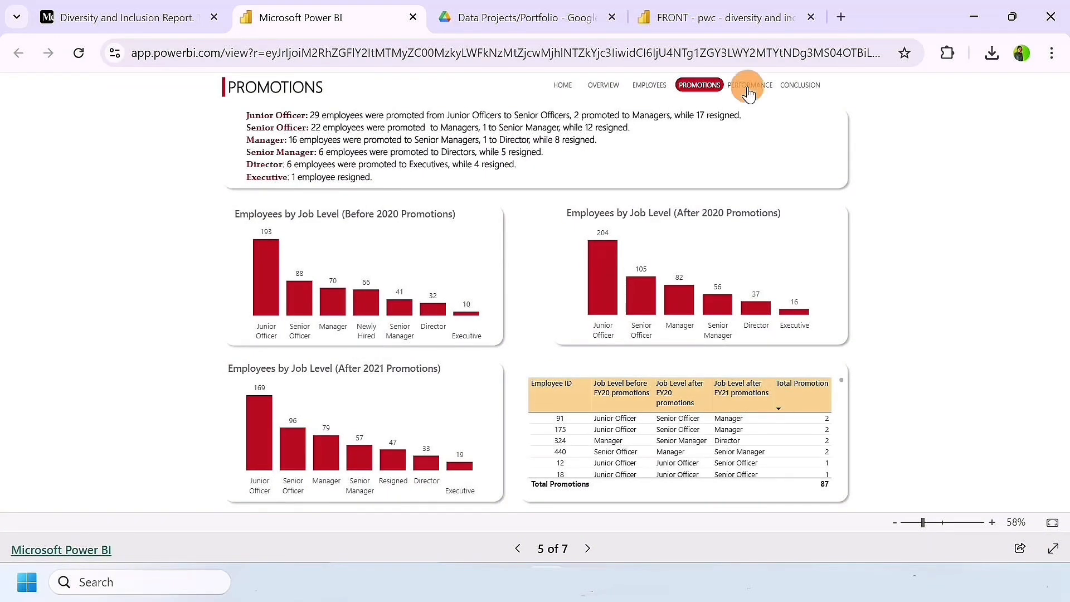
{"action": "left_click", "coordinate": [797, 85]}
{"action": "key", "text": "ctrl+w"}
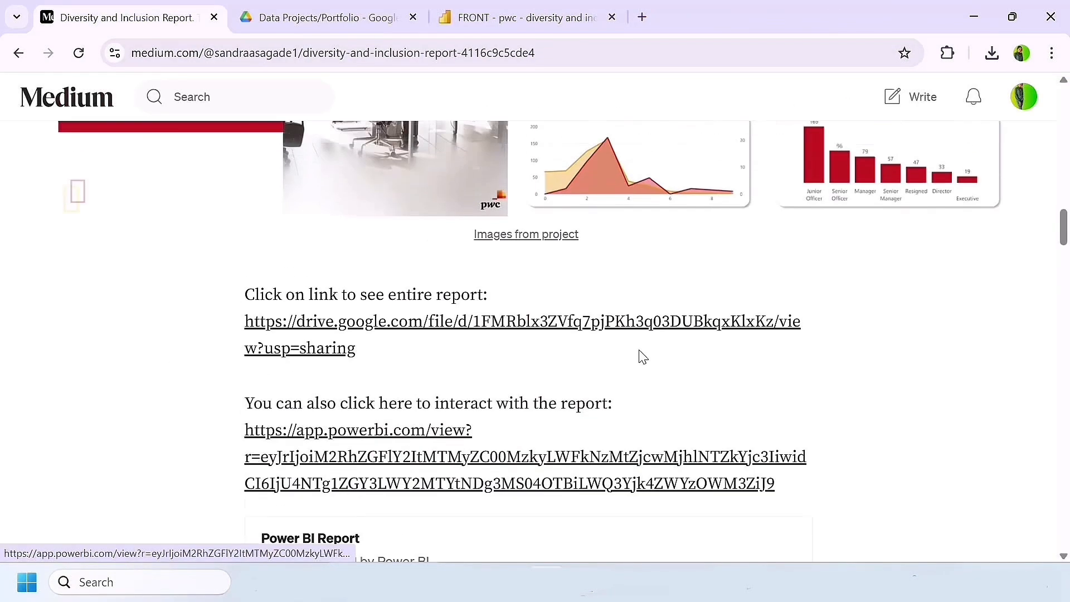
{"action": "scroll", "coordinate": [640, 358], "scroll_direction": "down", "scroll_amount": 3}
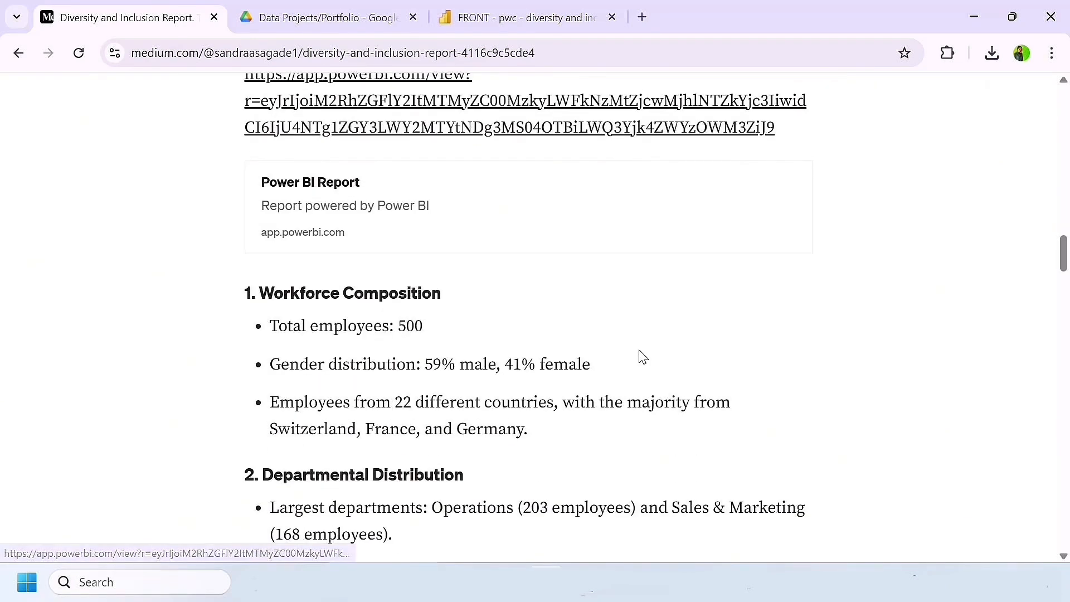
{"action": "scroll", "coordinate": [640, 358], "scroll_direction": "up", "scroll_amount": 15}
{"action": "scroll", "coordinate": [640, 351], "scroll_direction": "up", "scroll_amount": 12}
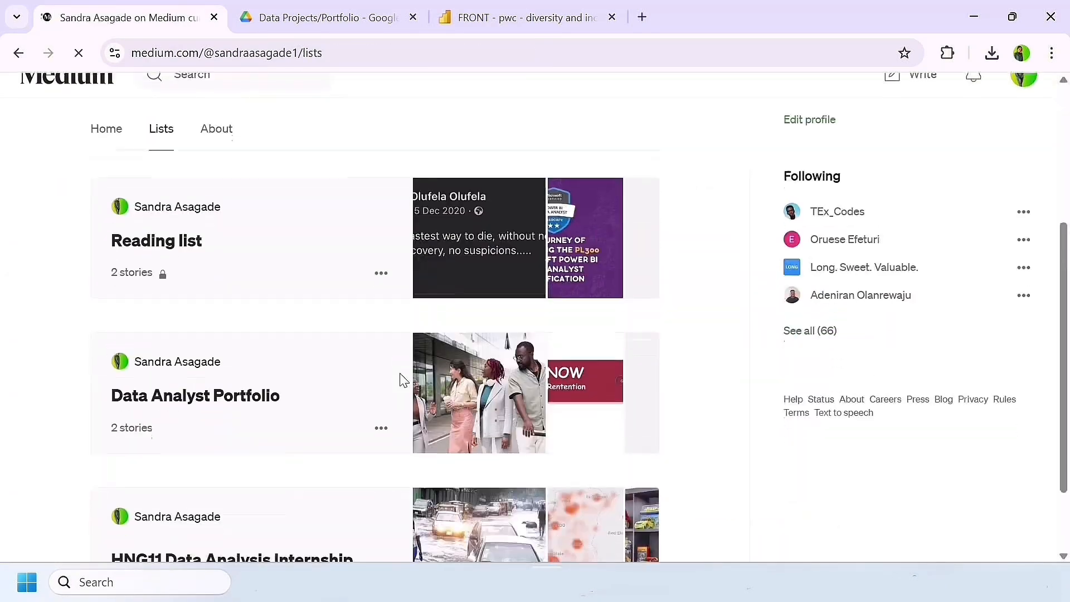
Step: Open the Data Analyst Portfolio list from the profile's lists and start editing its details
{"action": "scroll", "coordinate": [401, 381], "scroll_direction": "down", "scroll_amount": 1}
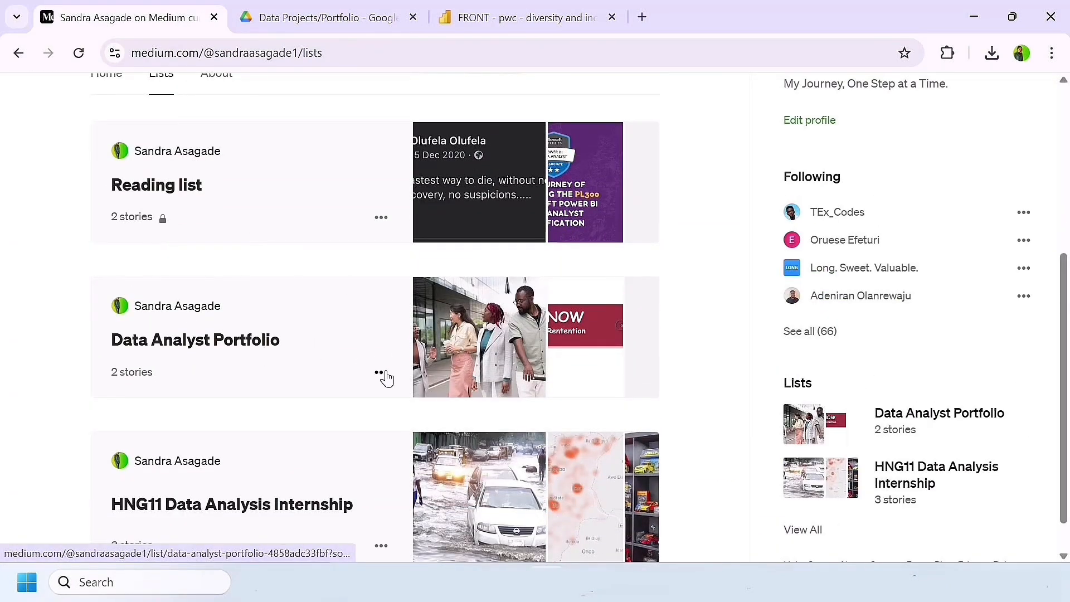
{"action": "left_click", "coordinate": [386, 378]}
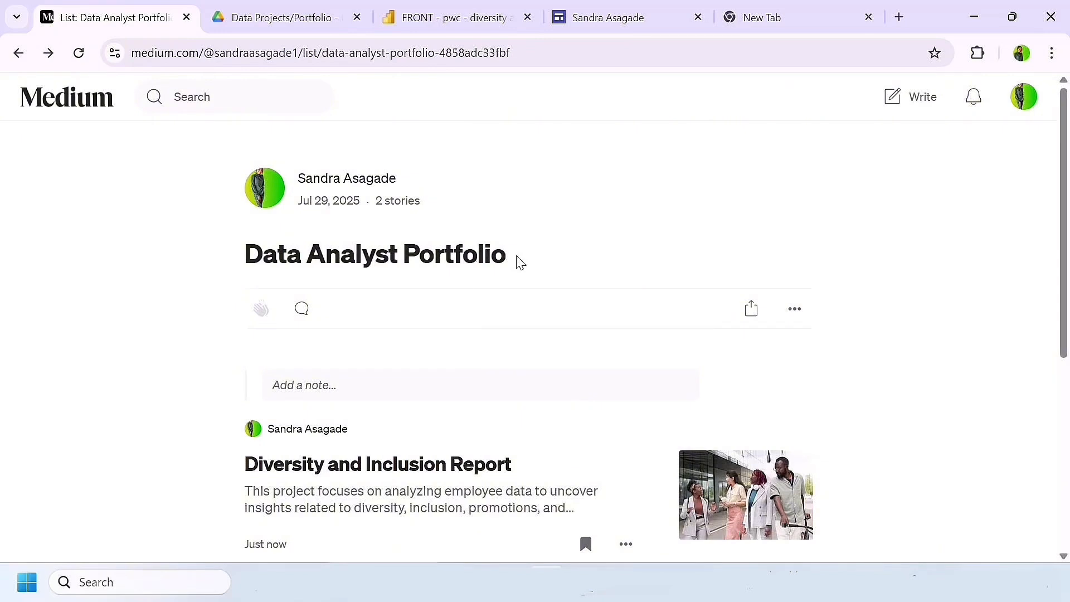
{"action": "left_click", "coordinate": [795, 310]}
{"action": "left_click", "coordinate": [793, 382]}
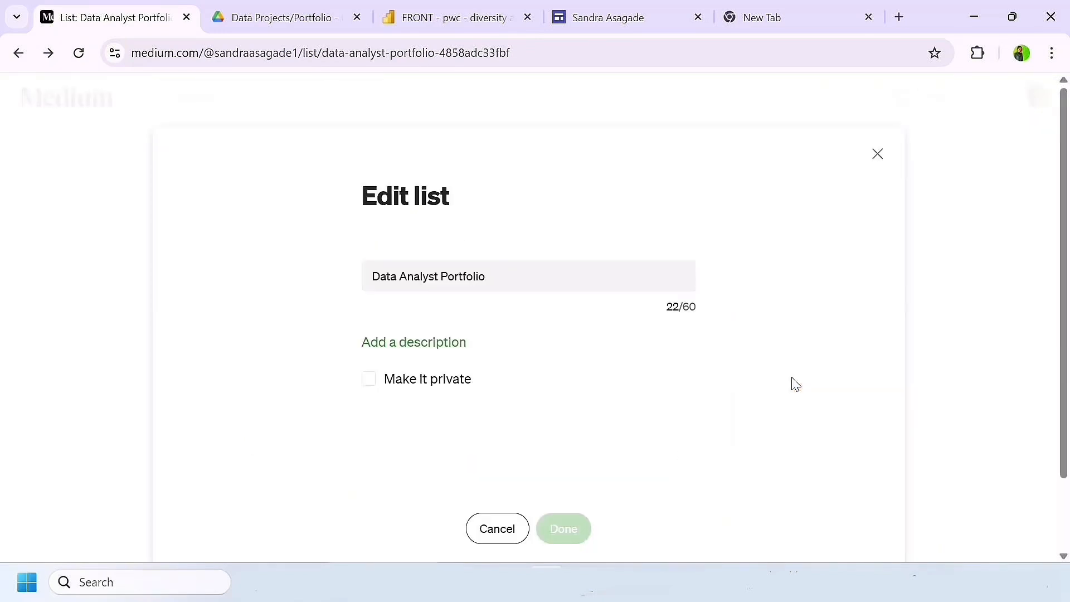
Step: Add the list description "Connect with me on LinkedIn:" followed by the owner's full name and the LinkedIn profile link in parentheses, and save the list
{"action": "left_click", "coordinate": [406, 345]}
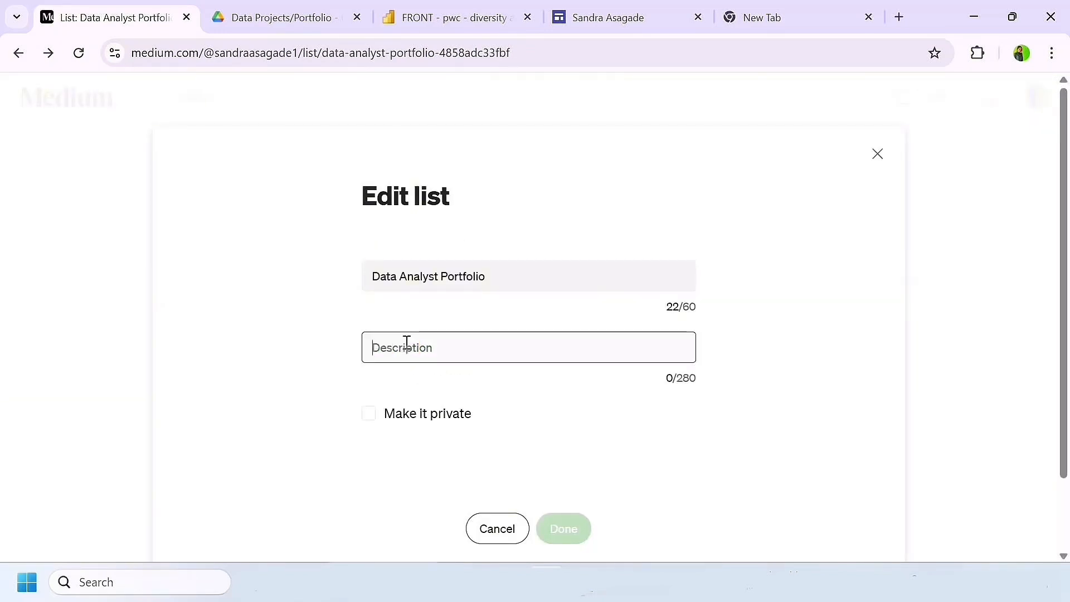
{"action": "type", "text": "Connect"}
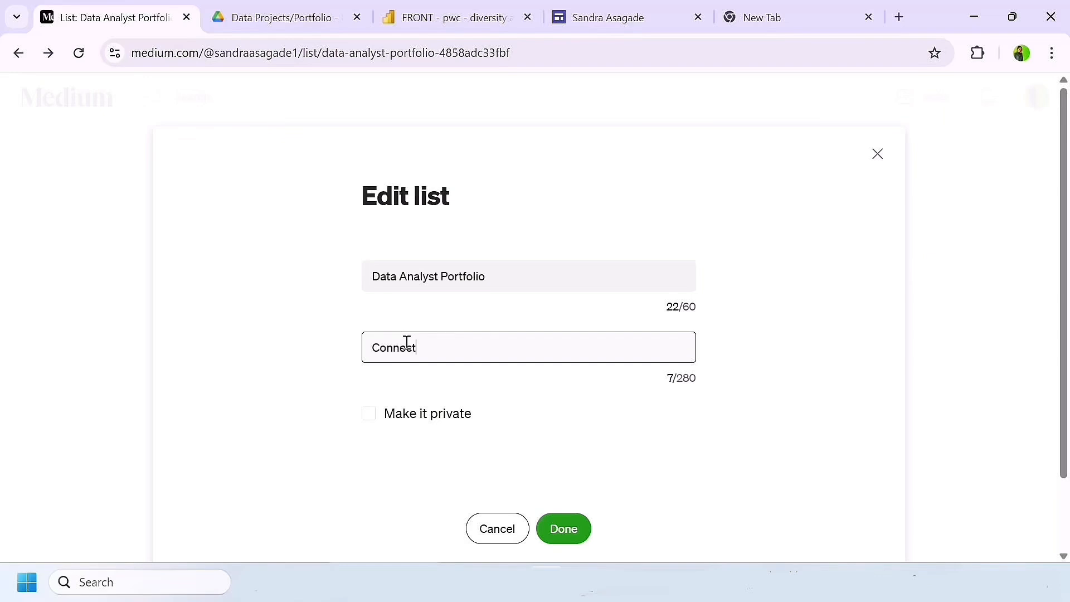
{"action": "type", "text": " with me on L"}
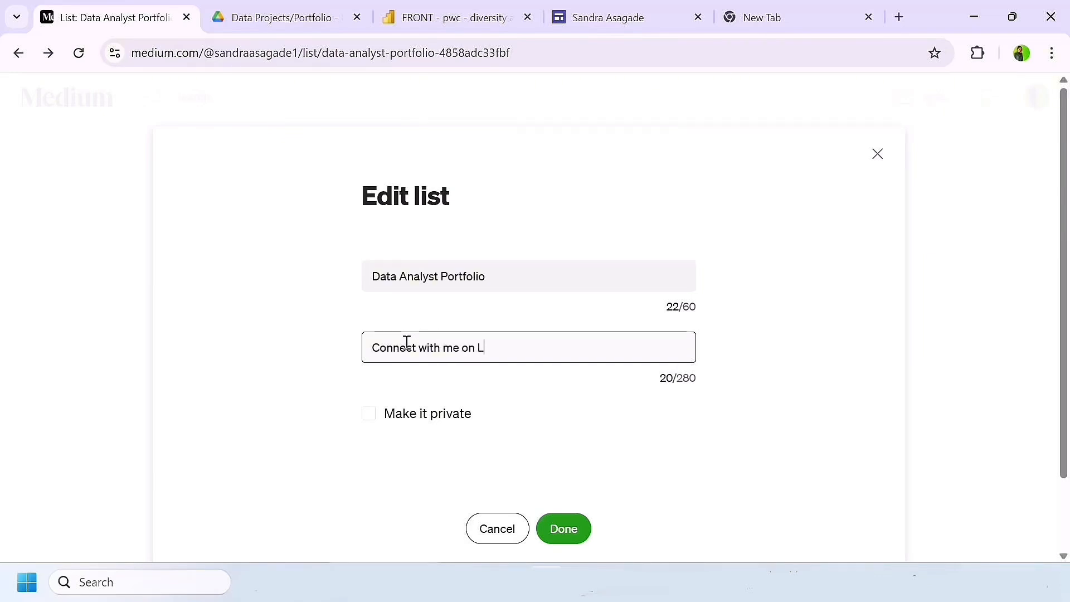
{"action": "type", "text": "inkedIn: "}
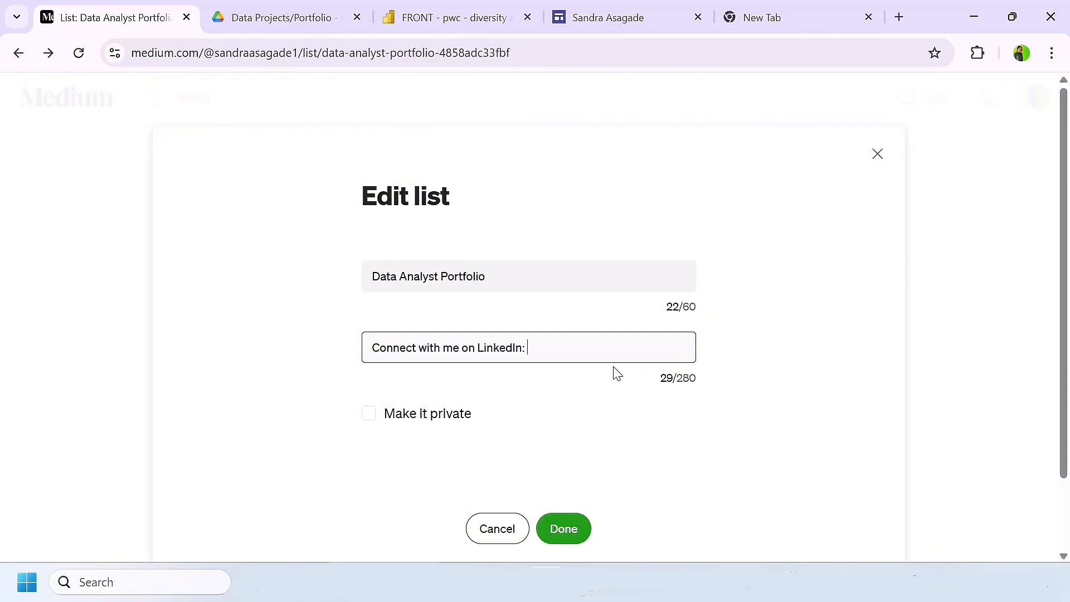
{"action": "type", "text": "Sandra Asagade ("}
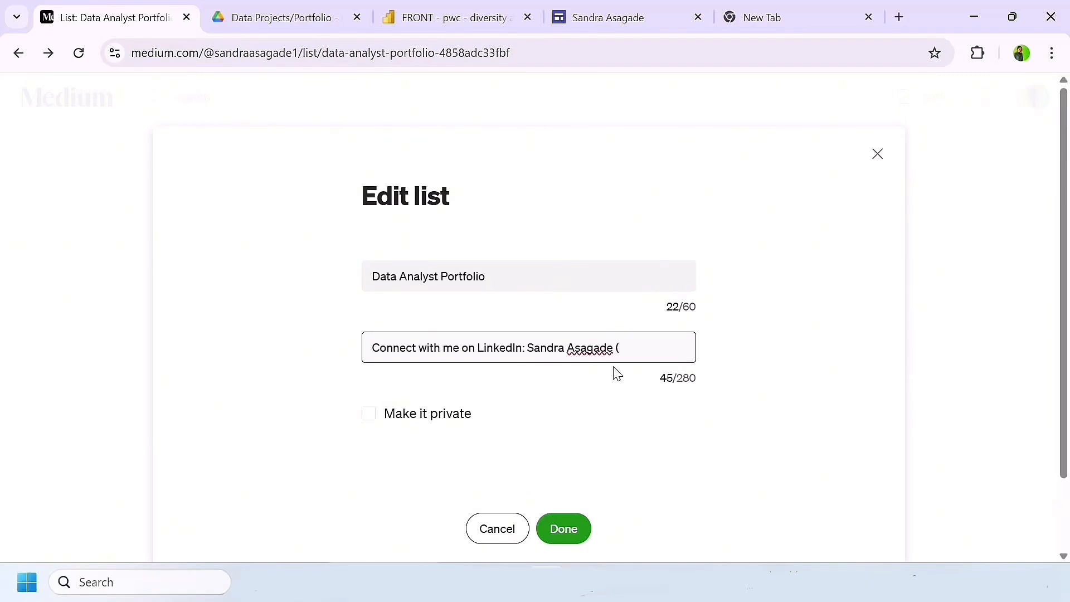
{"action": "key", "text": "super+v"}
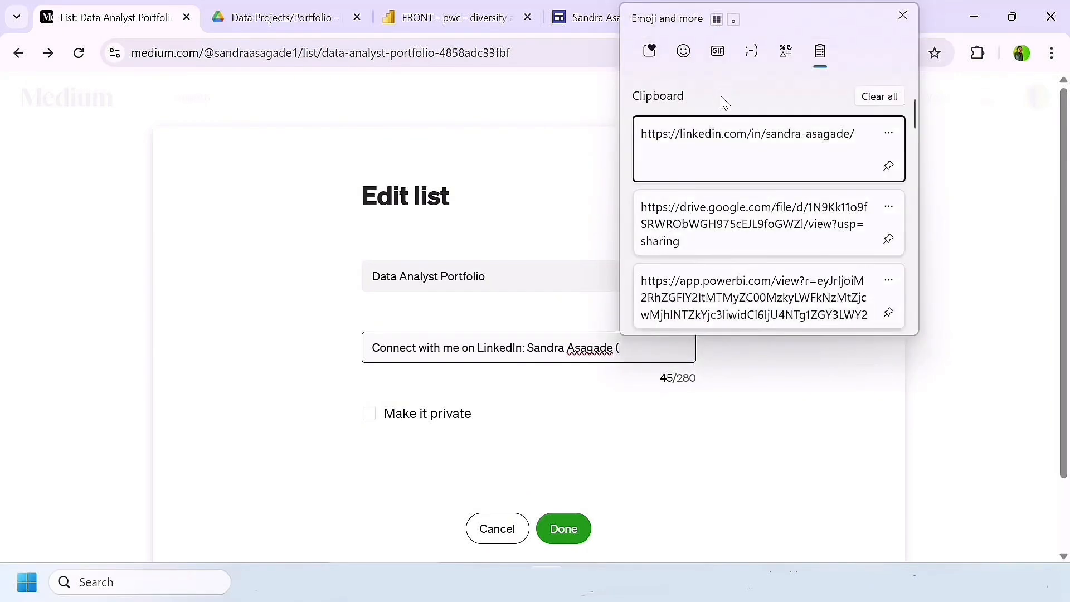
{"action": "left_click", "coordinate": [730, 167]}
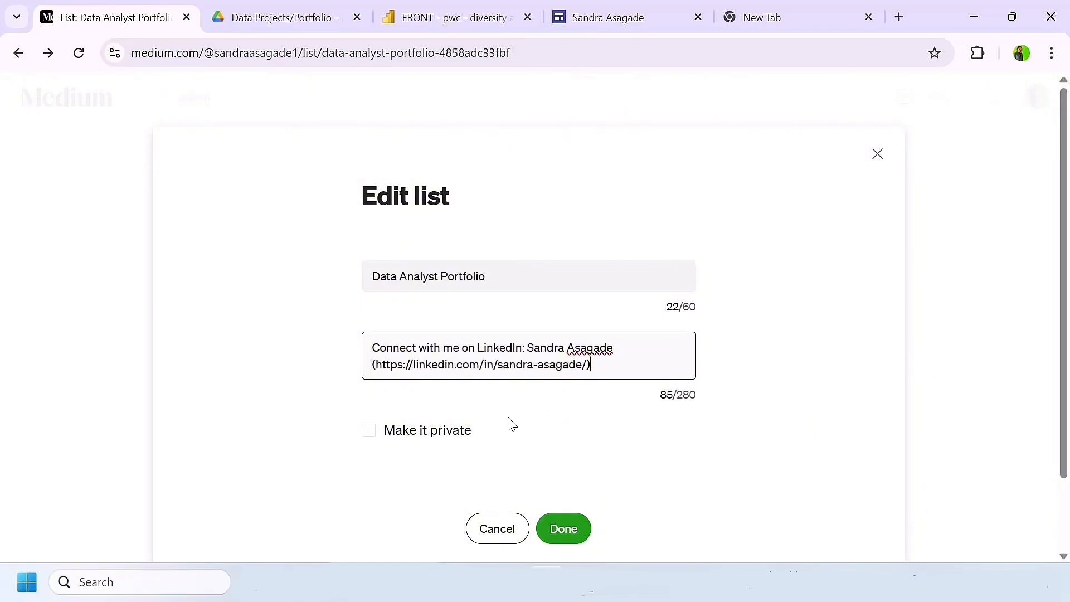
{"action": "left_click", "coordinate": [577, 532]}
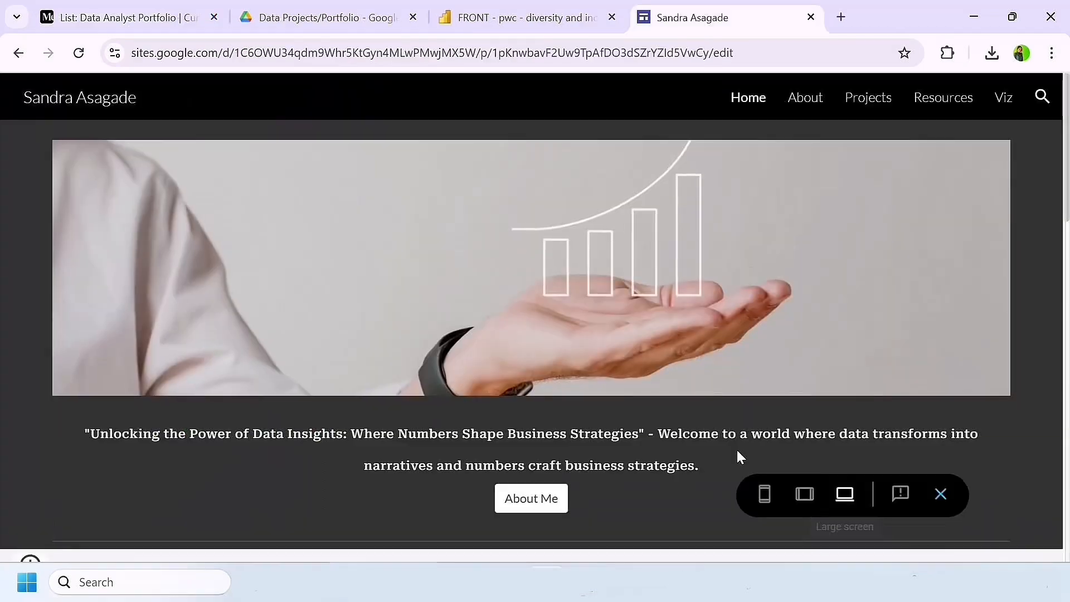
Step: Switch to the Google Sites portfolio preview and look through its home page at large-screen and tablet sizes
{"action": "scroll", "coordinate": [565, 309], "scroll_direction": "down", "scroll_amount": 15}
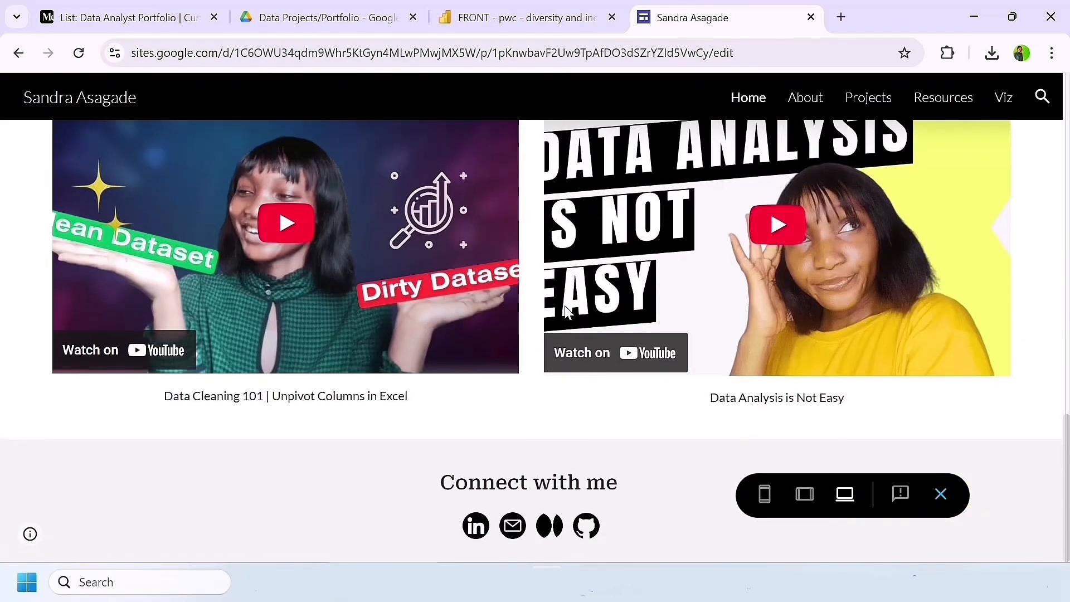
{"action": "scroll", "coordinate": [566, 308], "scroll_direction": "up", "scroll_amount": 15}
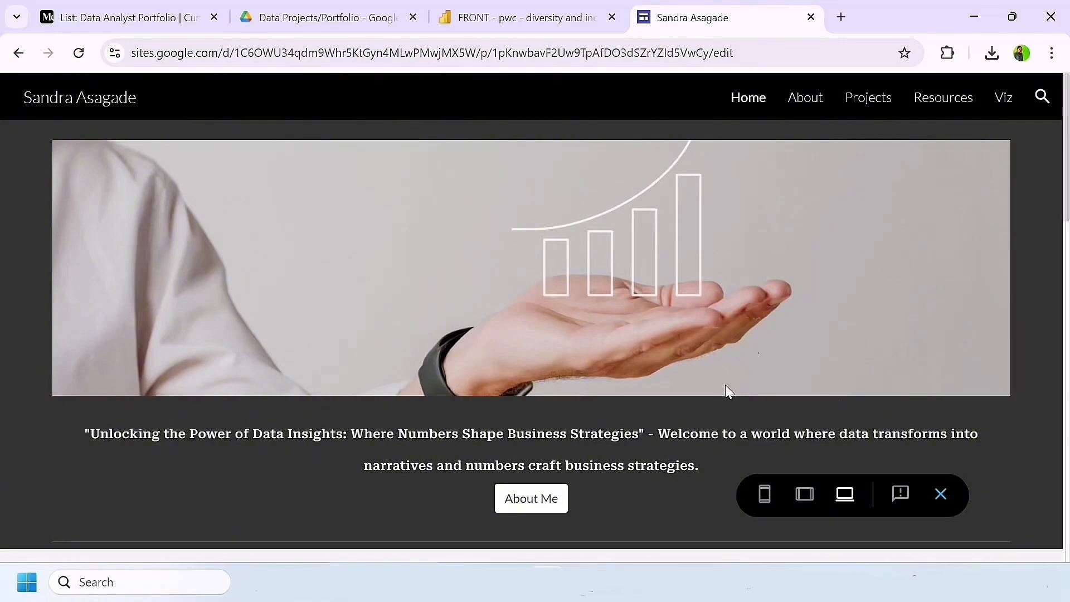
{"action": "scroll", "coordinate": [825, 306], "scroll_direction": "down", "scroll_amount": 3}
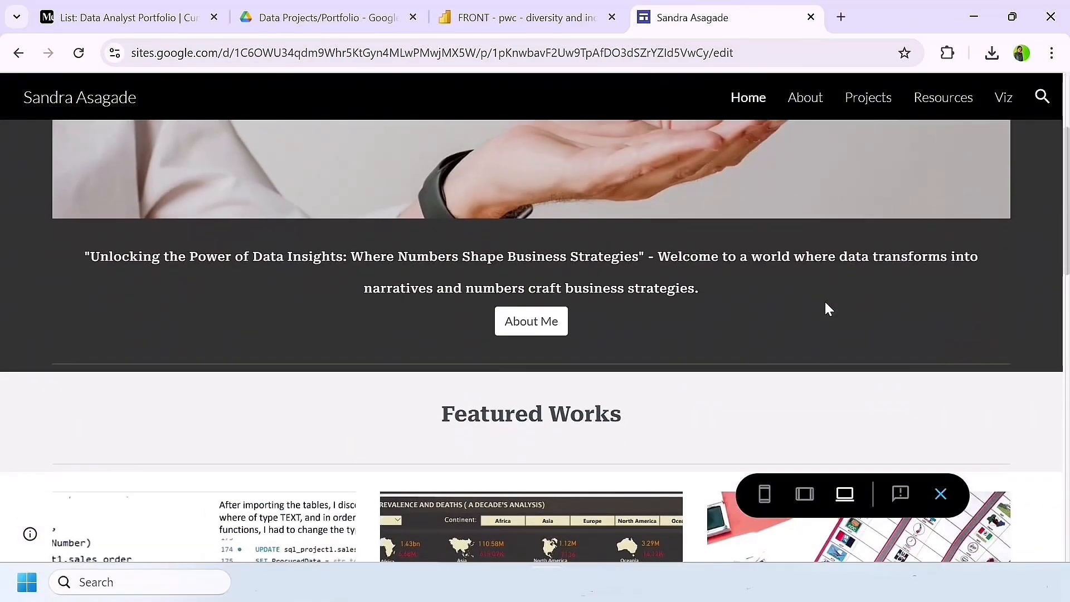
{"action": "left_click", "coordinate": [804, 494]}
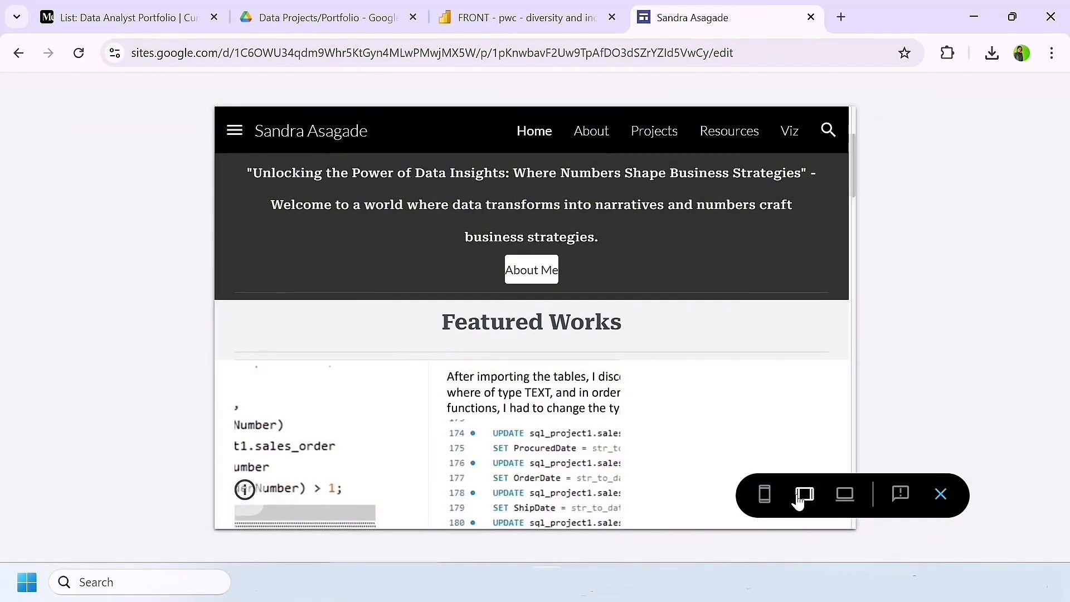
{"action": "scroll", "coordinate": [754, 402], "scroll_direction": "down", "scroll_amount": 3}
{"action": "scroll", "coordinate": [754, 401], "scroll_direction": "up", "scroll_amount": 6}
{"action": "scroll", "coordinate": [754, 401], "scroll_direction": "down", "scroll_amount": 5}
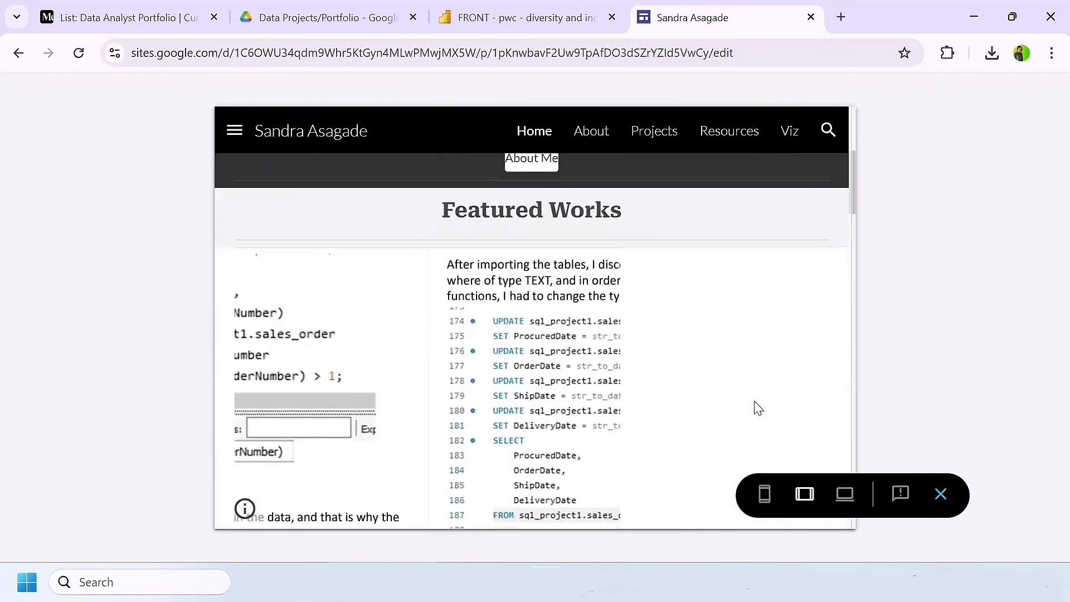
{"action": "scroll", "coordinate": [756, 407], "scroll_direction": "down", "scroll_amount": 3}
{"action": "scroll", "coordinate": [755, 407], "scroll_direction": "up", "scroll_amount": 10}
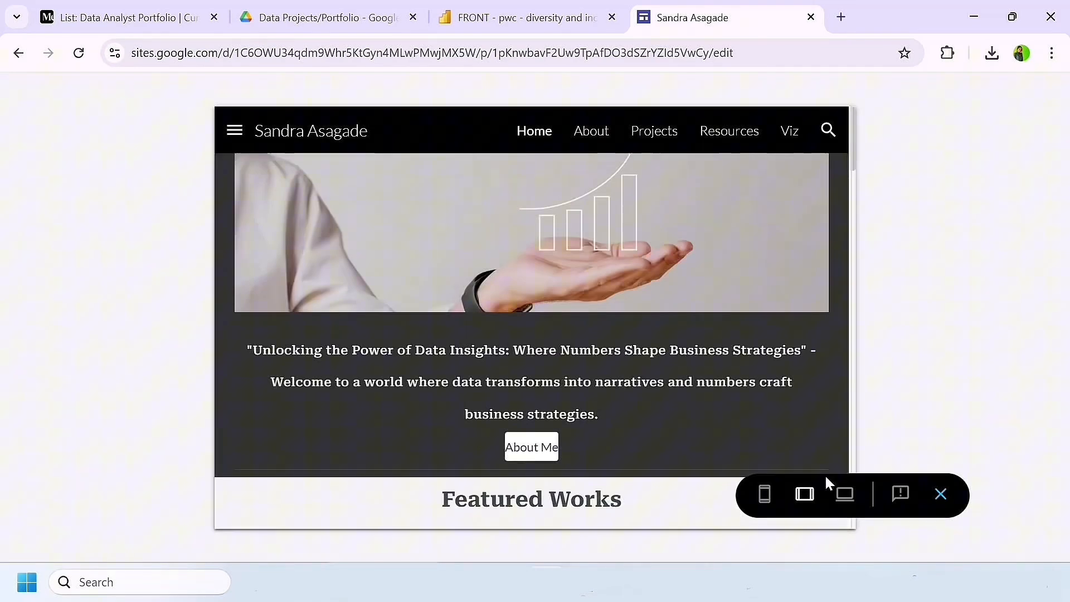
Step: Look through the portfolio site's home page at phone size and return the preview to large-screen size
{"action": "left_click", "coordinate": [764, 493]}
{"action": "scroll", "coordinate": [538, 368], "scroll_direction": "down", "scroll_amount": 12}
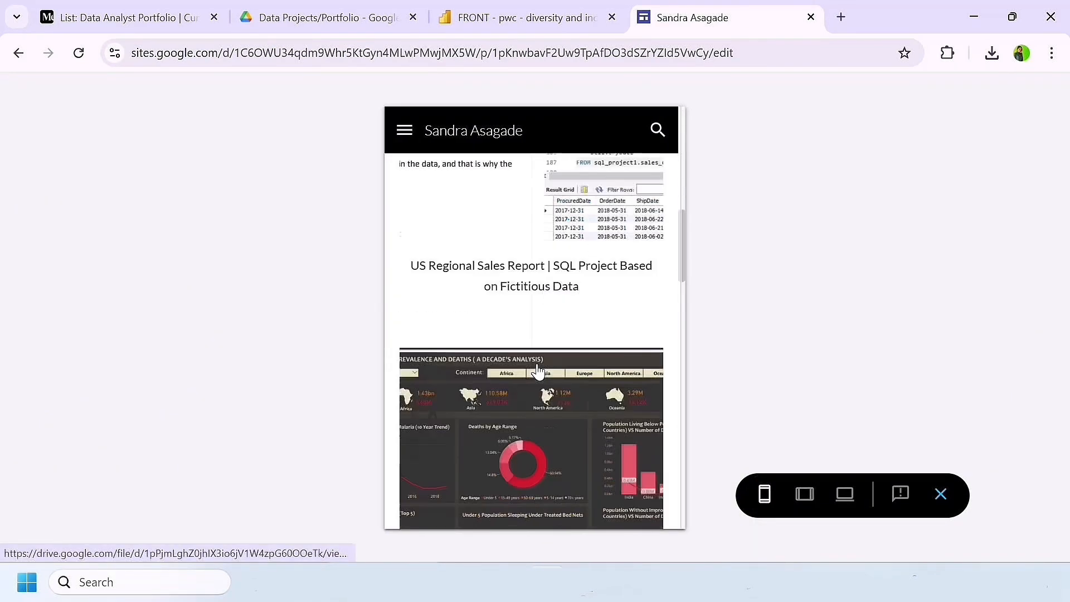
{"action": "scroll", "coordinate": [538, 373], "scroll_direction": "down", "scroll_amount": 10}
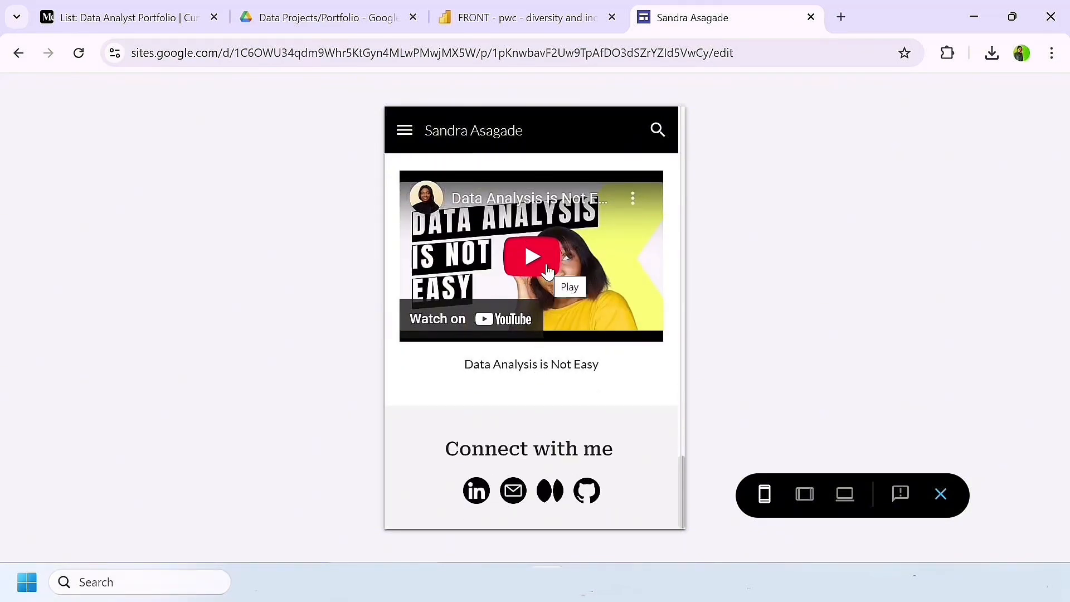
{"action": "scroll", "coordinate": [548, 270], "scroll_direction": "up", "scroll_amount": 6}
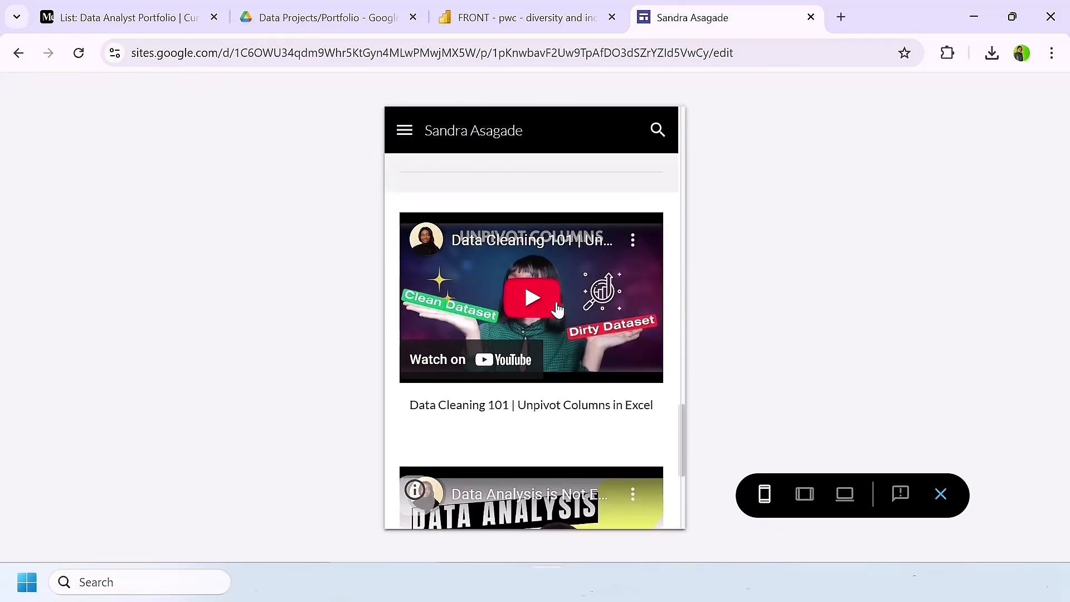
{"action": "scroll", "coordinate": [557, 310], "scroll_direction": "up", "scroll_amount": 10}
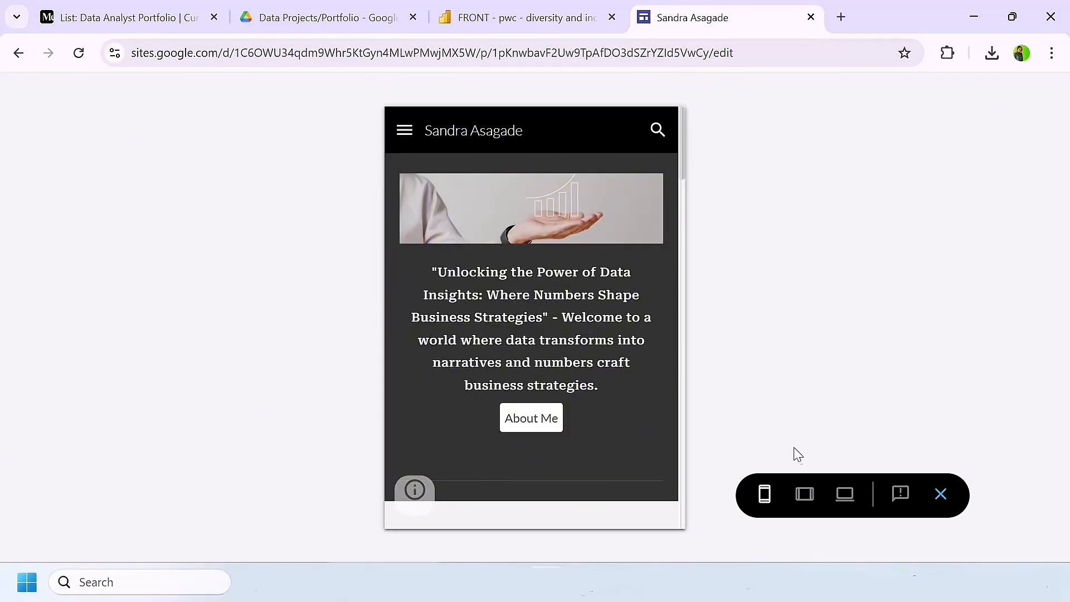
{"action": "left_click", "coordinate": [844, 494]}
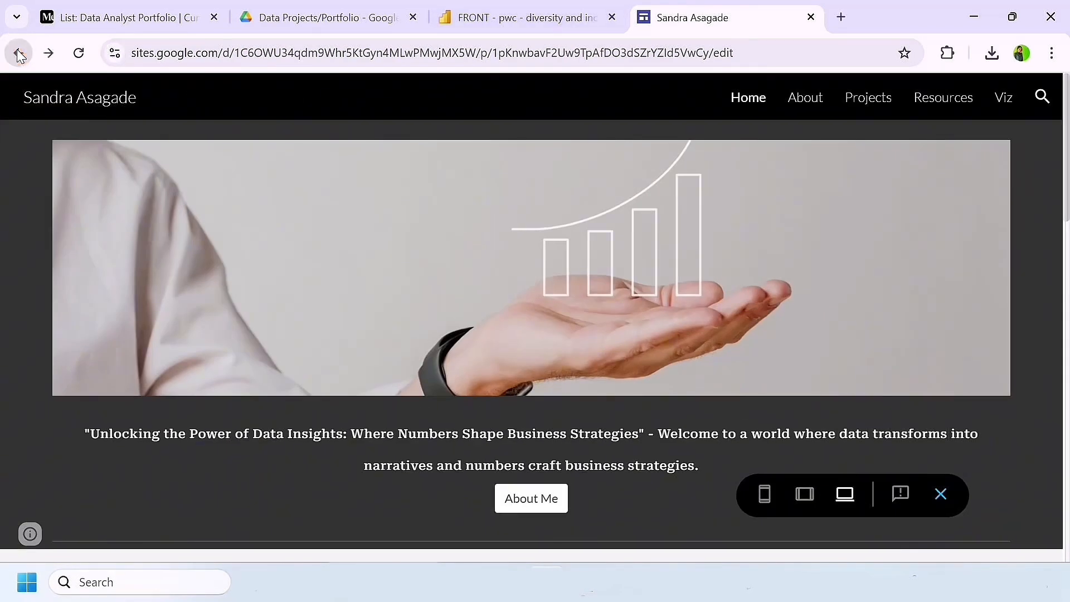
Step: Leave the preview for the Google Sites home page, create a blank site, and enter the owner's full name as its site name
{"action": "left_click", "coordinate": [19, 54]}
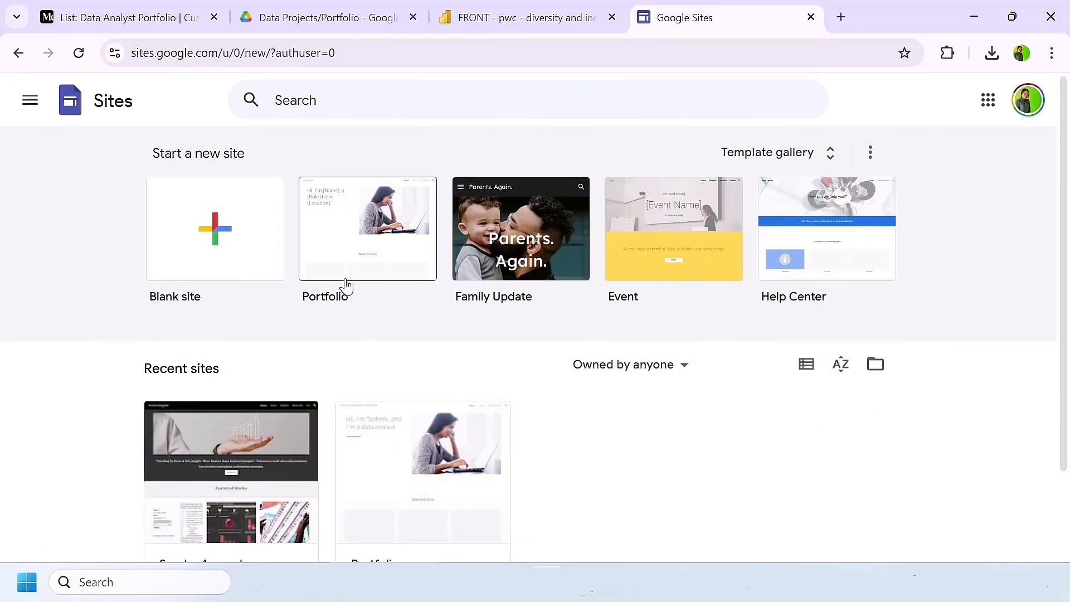
{"action": "left_click", "coordinate": [238, 232]}
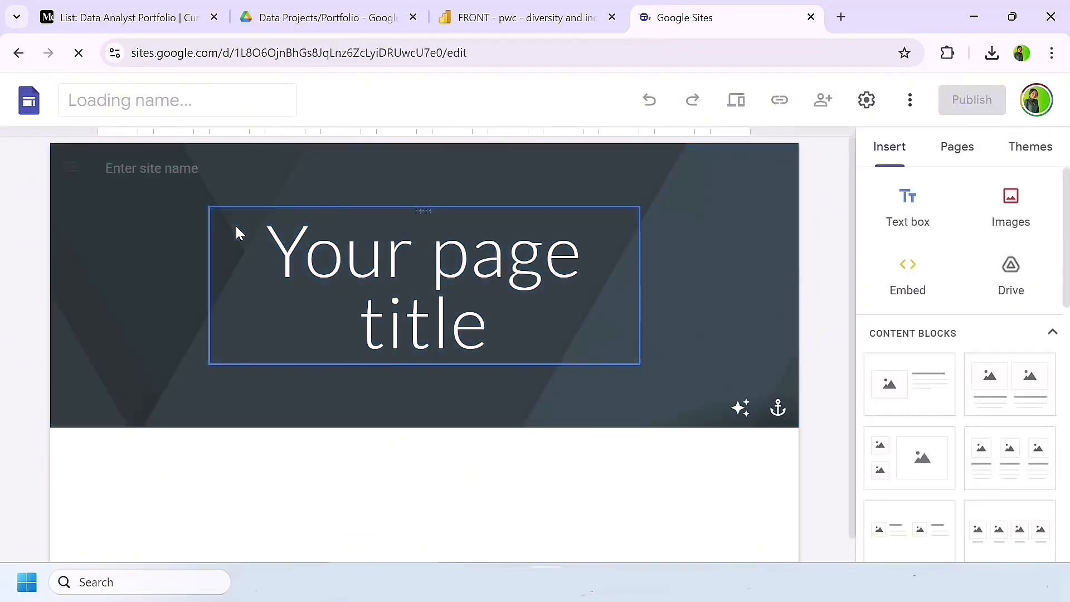
{"action": "left_click", "coordinate": [230, 229]}
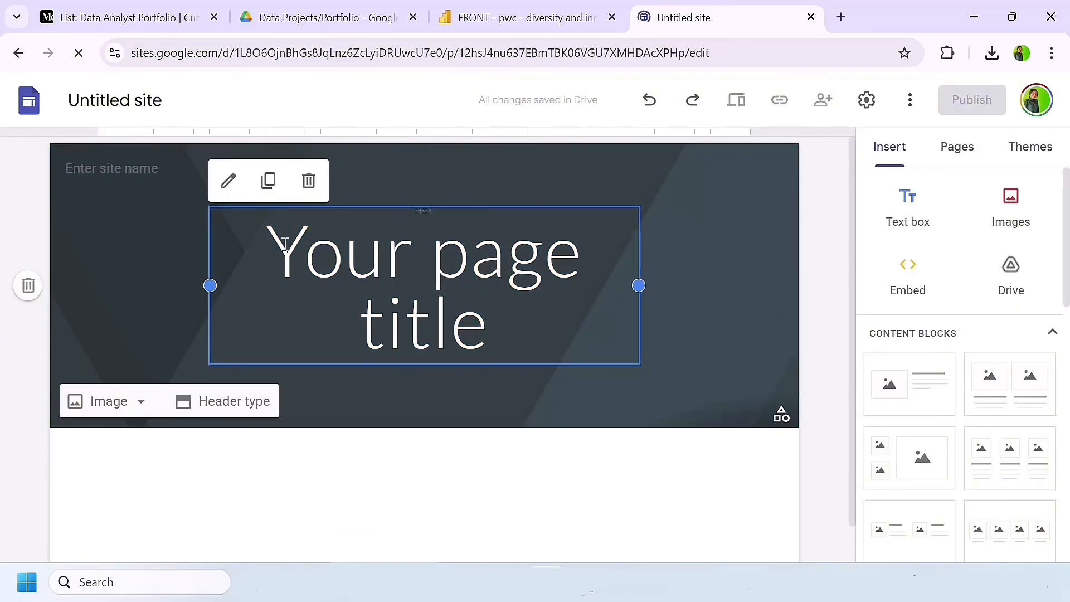
{"action": "left_click", "coordinate": [156, 168]}
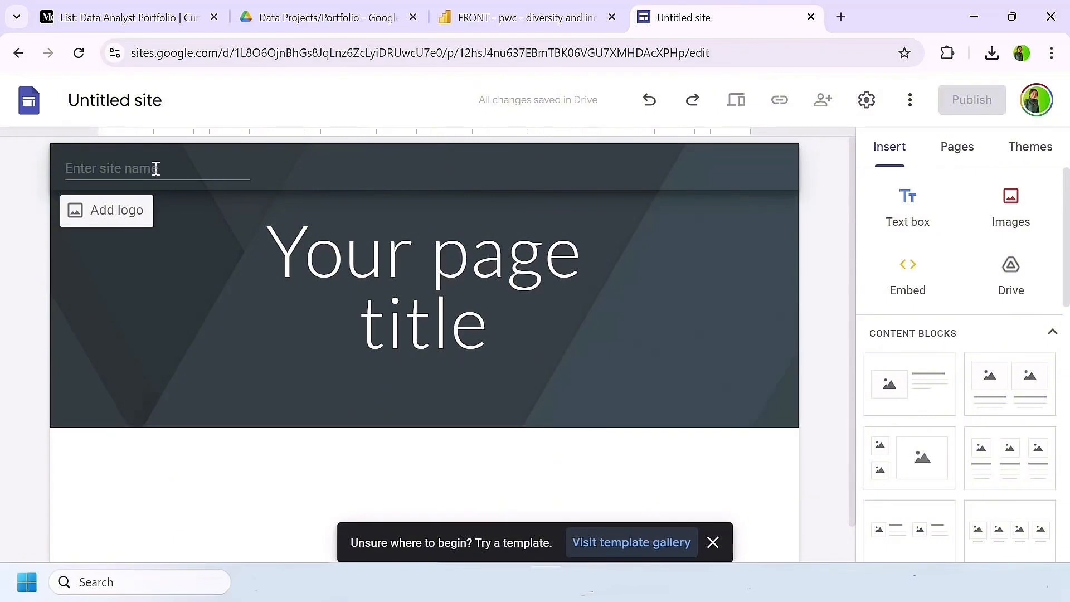
{"action": "left_click", "coordinate": [156, 169]}
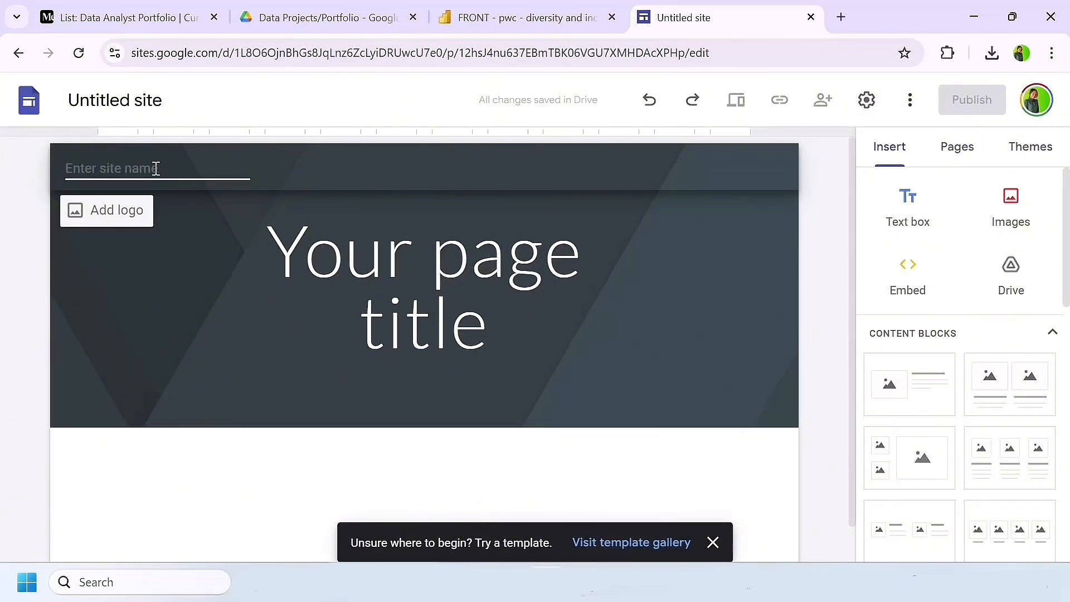
{"action": "type", "text": "Sandra "}
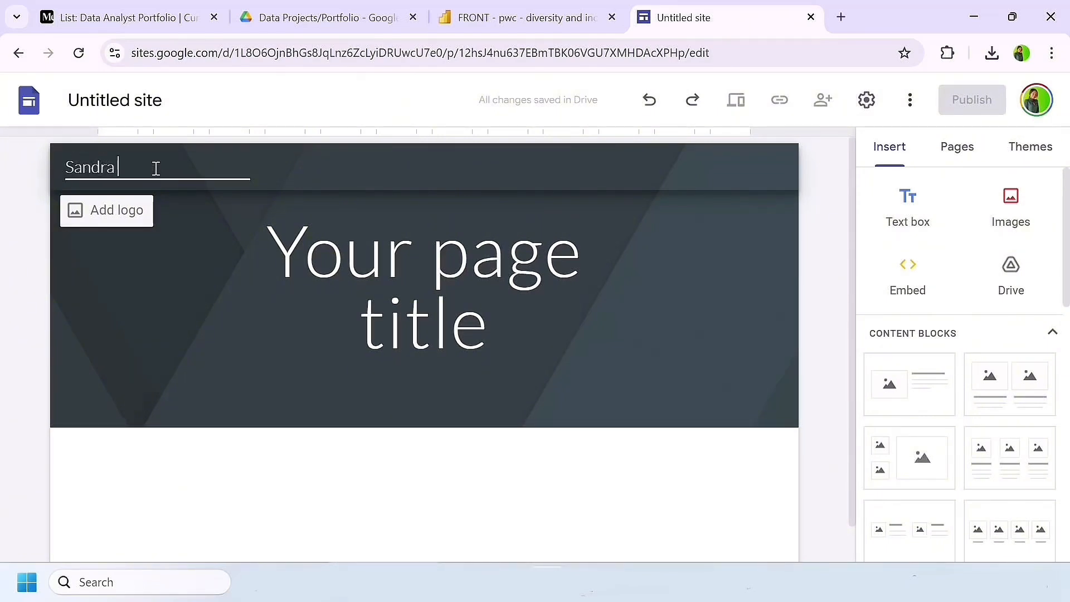
{"action": "type", "text": "Asagade"}
Step: Add the suffix "_Por" after the owner's name in the site document name
{"action": "left_click", "coordinate": [167, 104]}
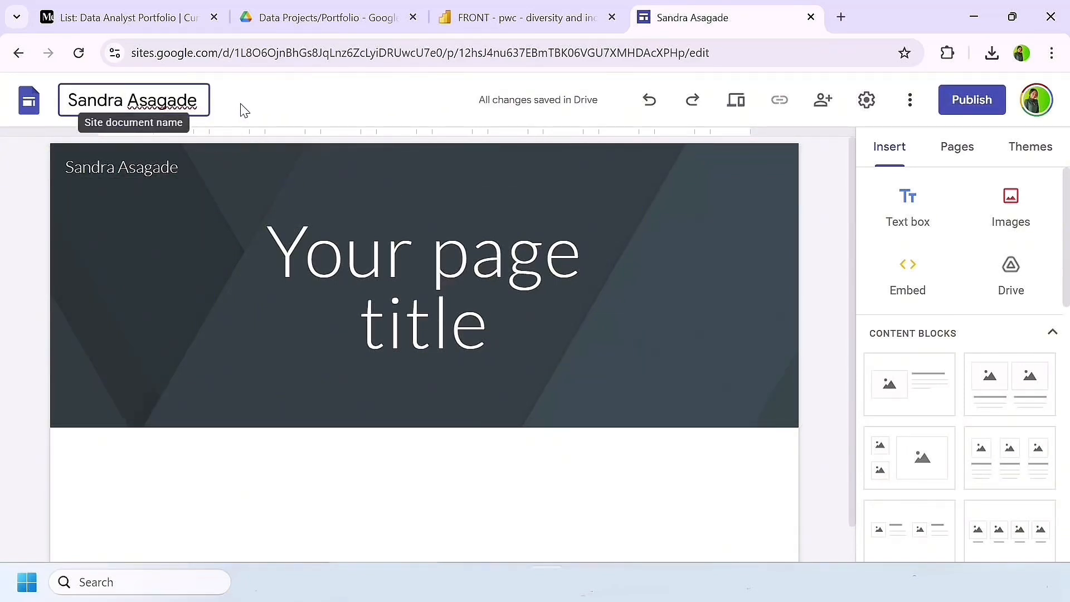
{"action": "type", "text": "_Portfolio"}
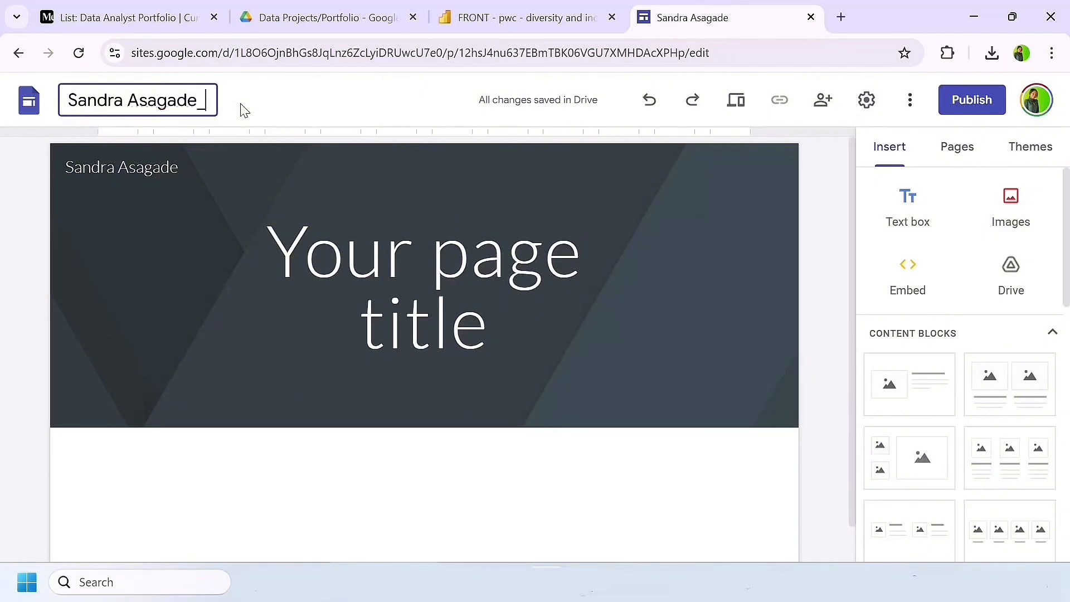
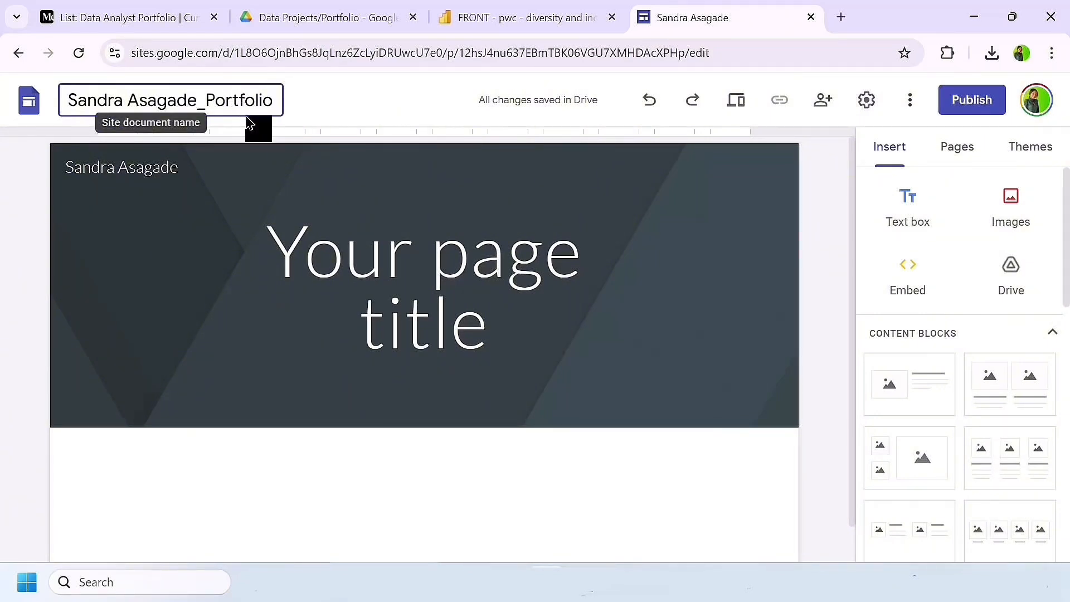
Step: Select the page header's placeholder title and change its text style to Heading
{"action": "left_click", "coordinate": [411, 268]}
{"action": "left_click", "coordinate": [497, 330]}
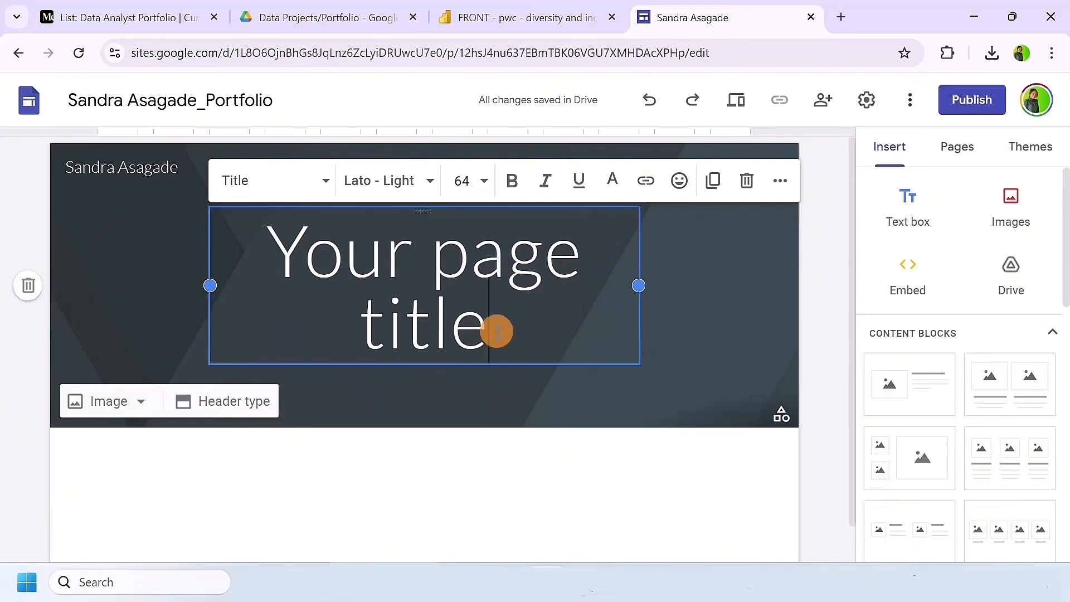
{"action": "left_click_drag", "start_coordinate": [497, 330], "coordinate": [260, 255]}
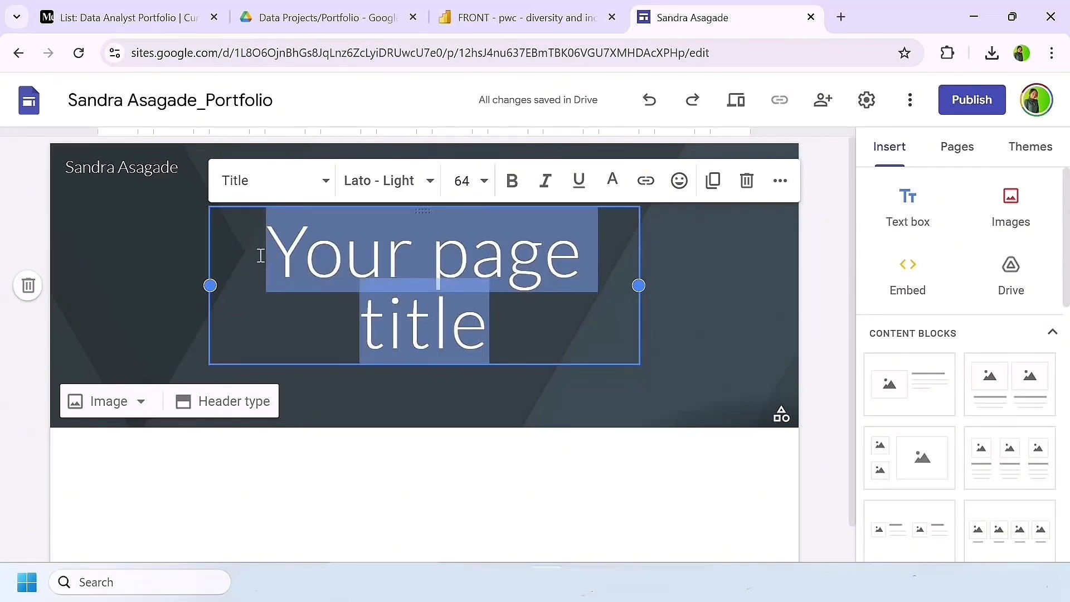
{"action": "left_click", "coordinate": [325, 179]}
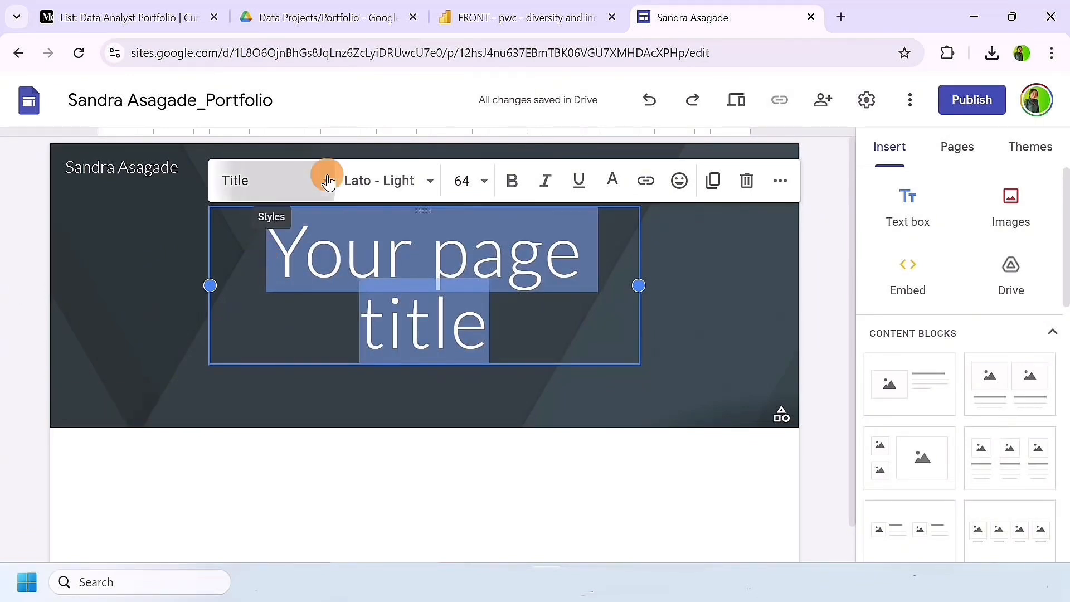
{"action": "left_click", "coordinate": [289, 308]}
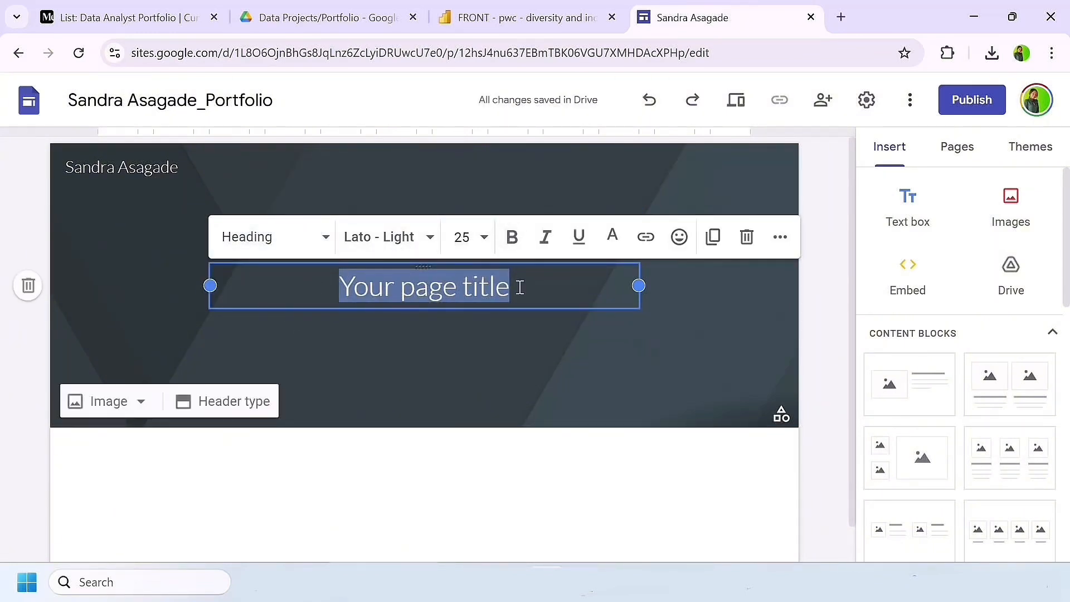
Step: Replace the header title with "Hi there, I'm a data analyst, and welcome to my data portfolio."
{"action": "type", "text": "Hi the"}
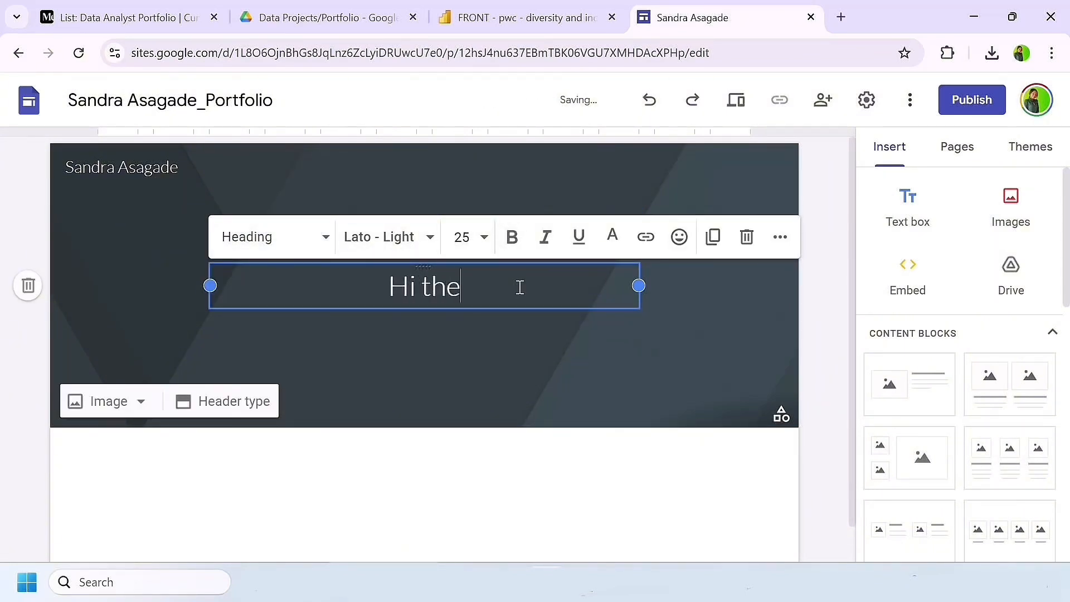
{"action": "type", "text": "re, I"}
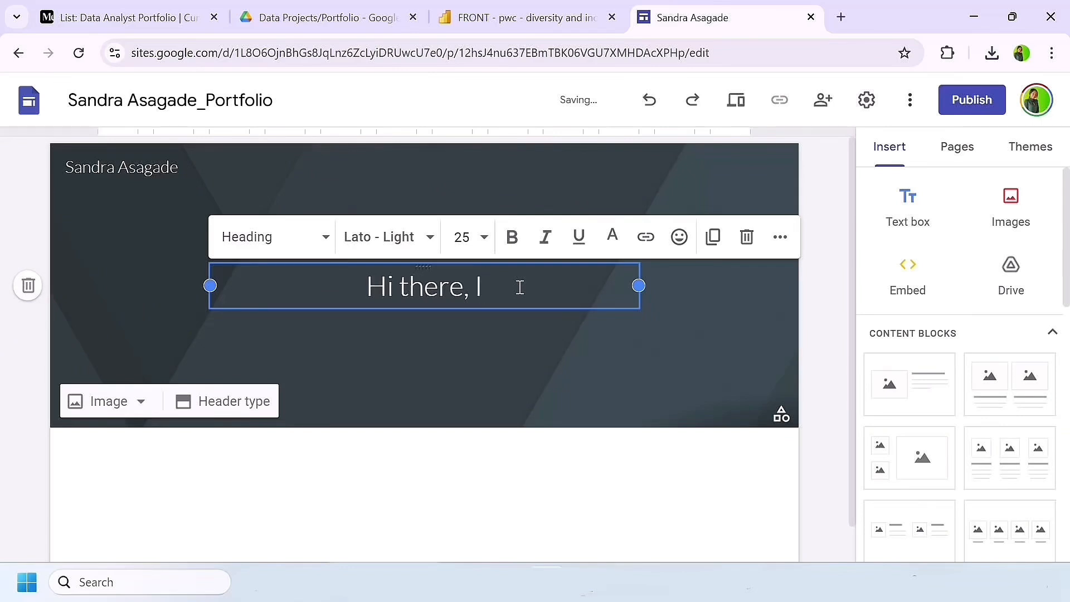
{"action": "type", "text": "'m a data analyst"}
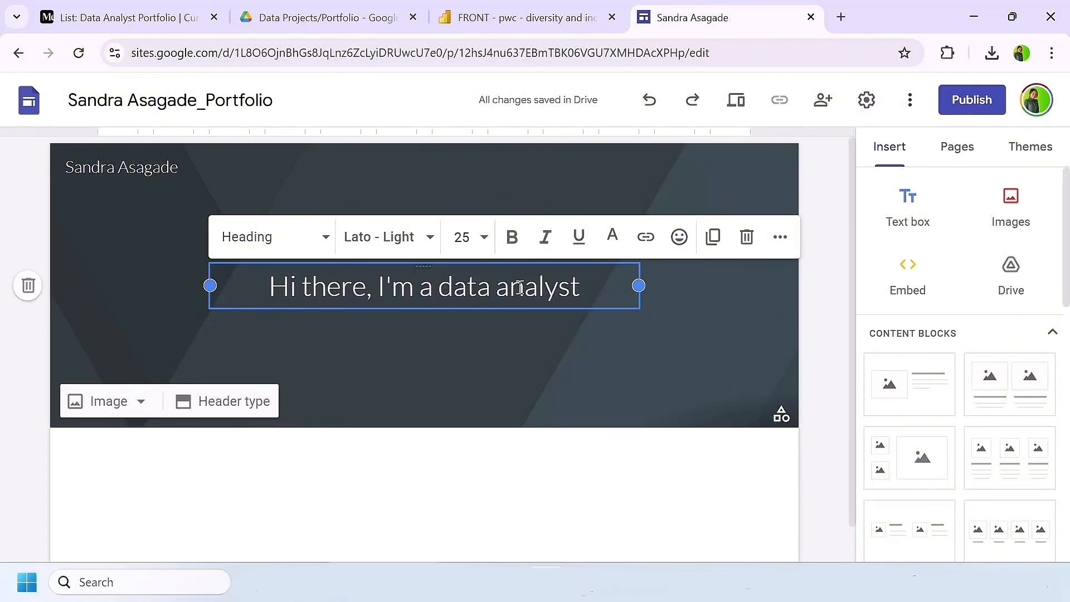
{"action": "type", "text": ", and"}
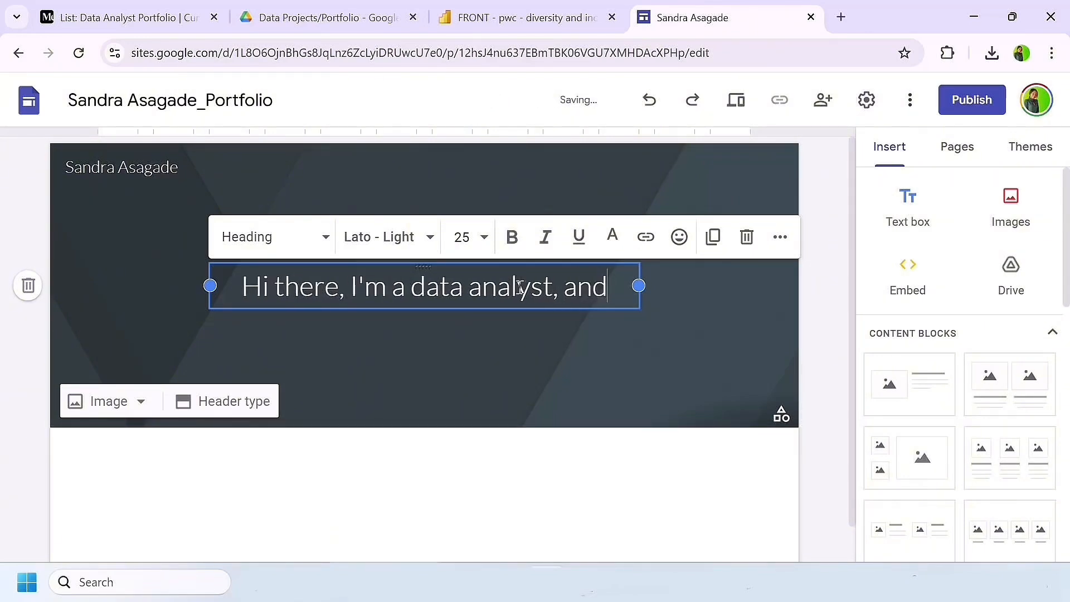
{"action": "type", "text": " welcome to"}
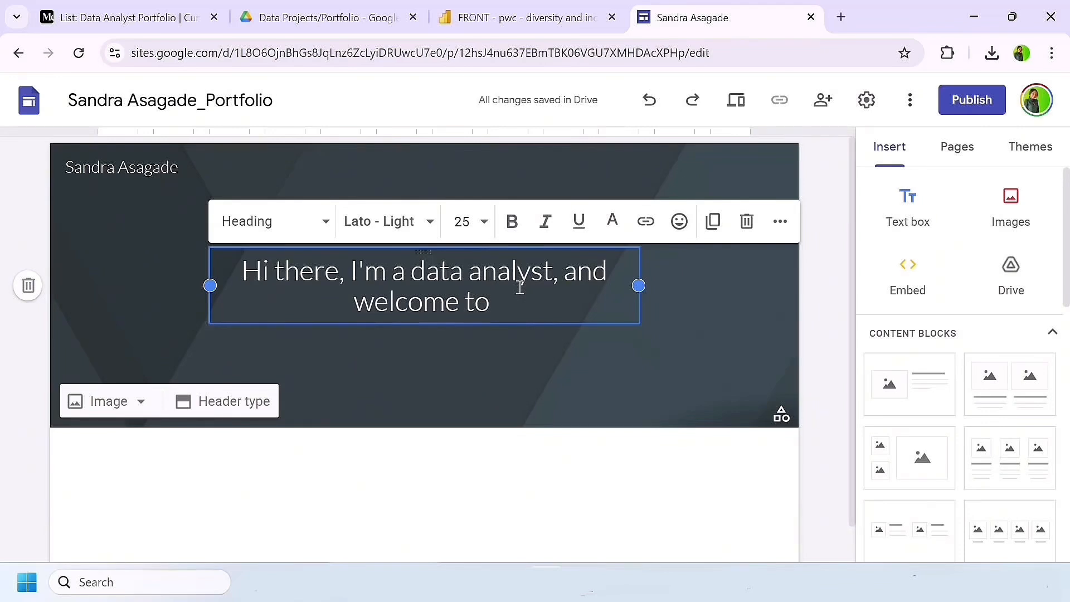
{"action": "type", "text": " my data "}
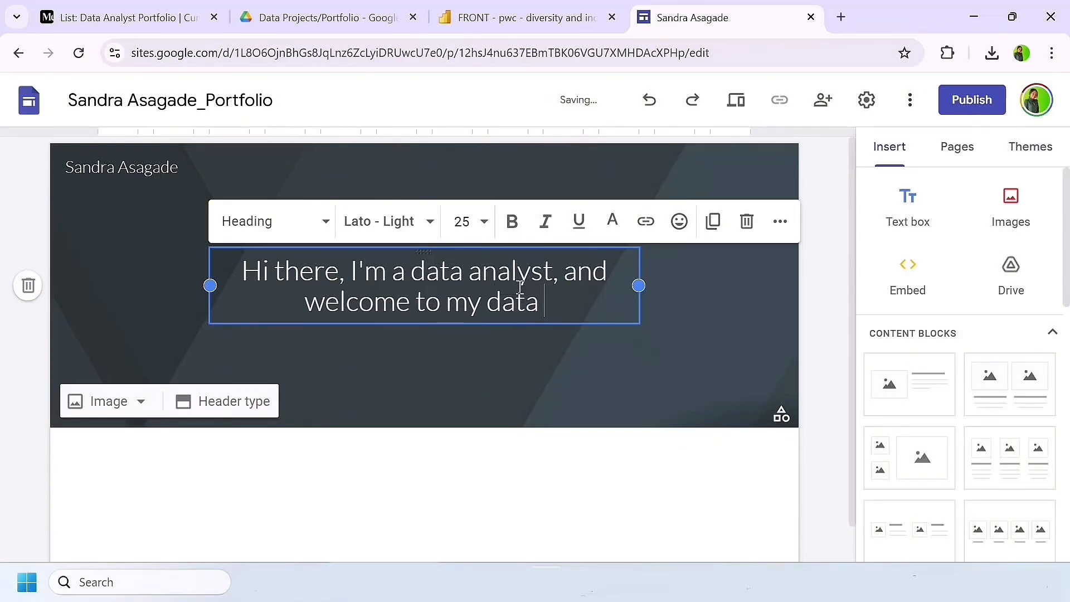
{"action": "type", "text": "port"}
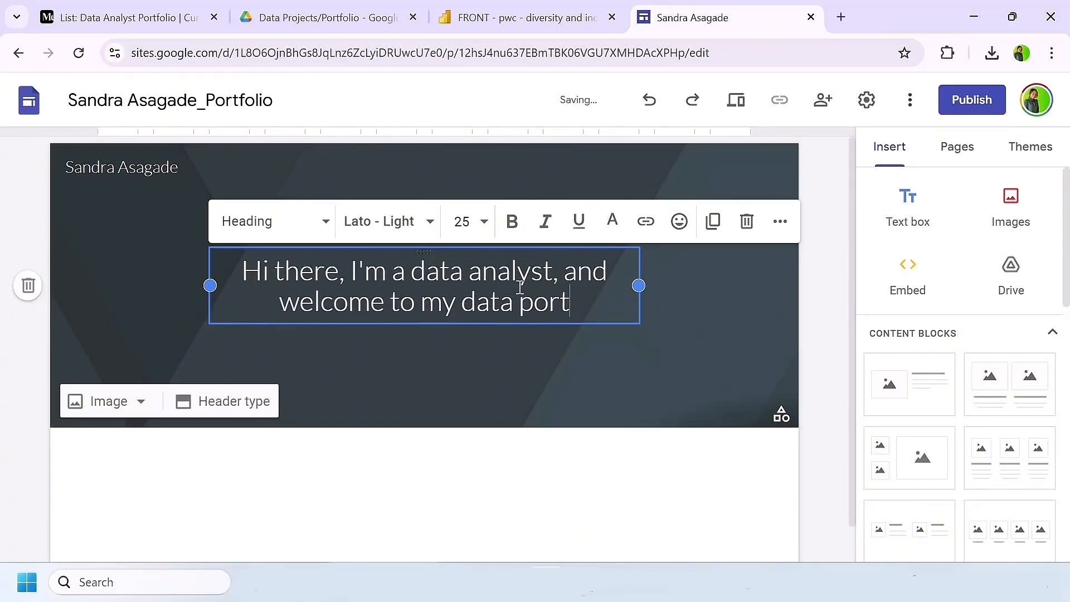
{"action": "type", "text": "folio."}
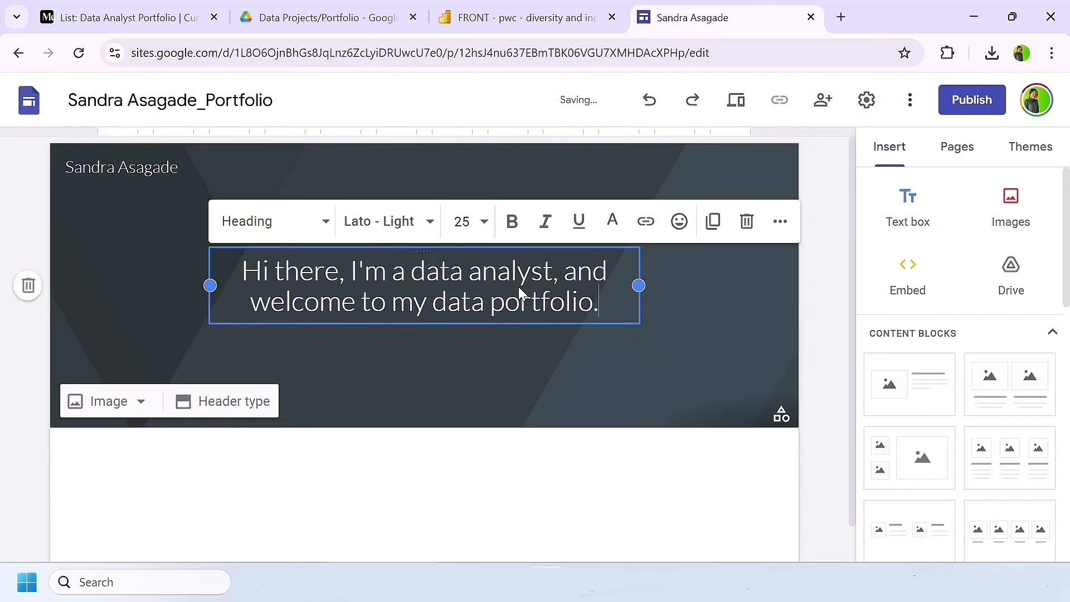
{"action": "left_click", "coordinate": [469, 462]}
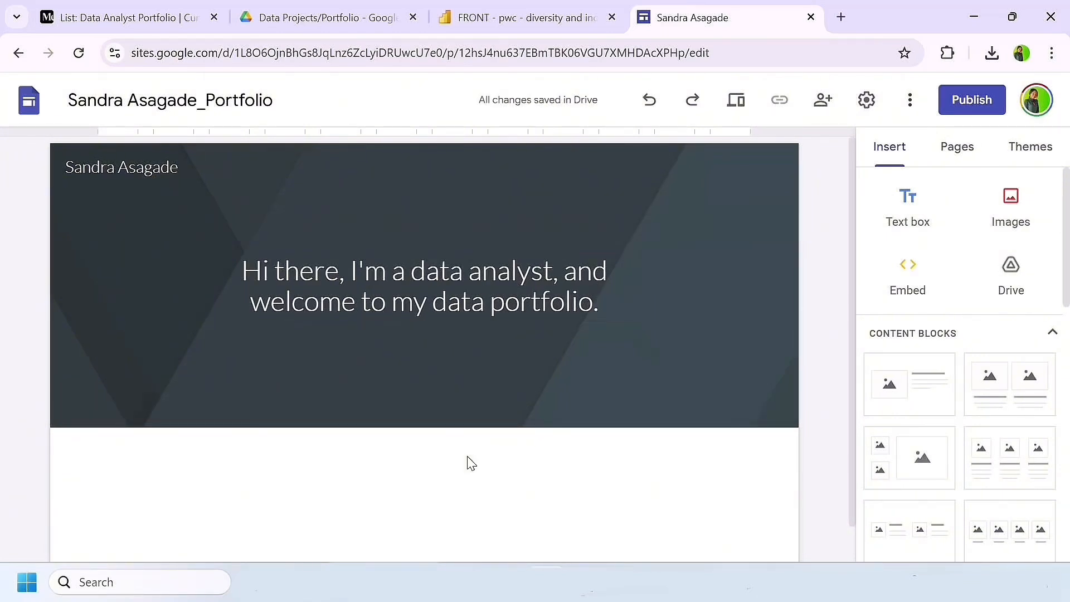
Step: Insert a text box below the header and enter "Diversity and Inclusion Report" in the Heading style
{"action": "scroll", "coordinate": [552, 382], "scroll_direction": "down", "scroll_amount": 1}
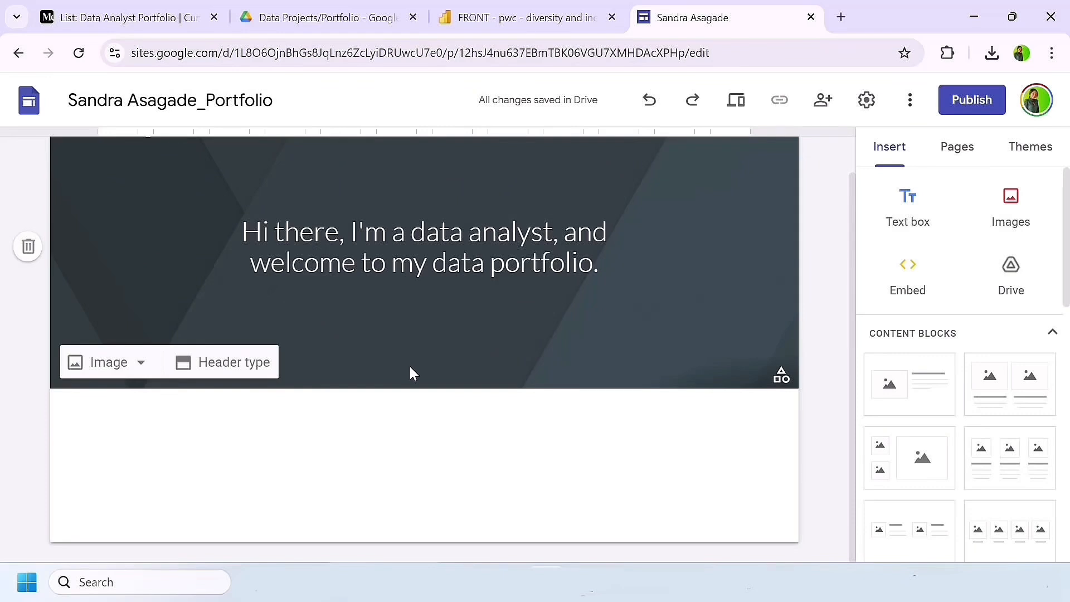
{"action": "left_click", "coordinate": [906, 214]}
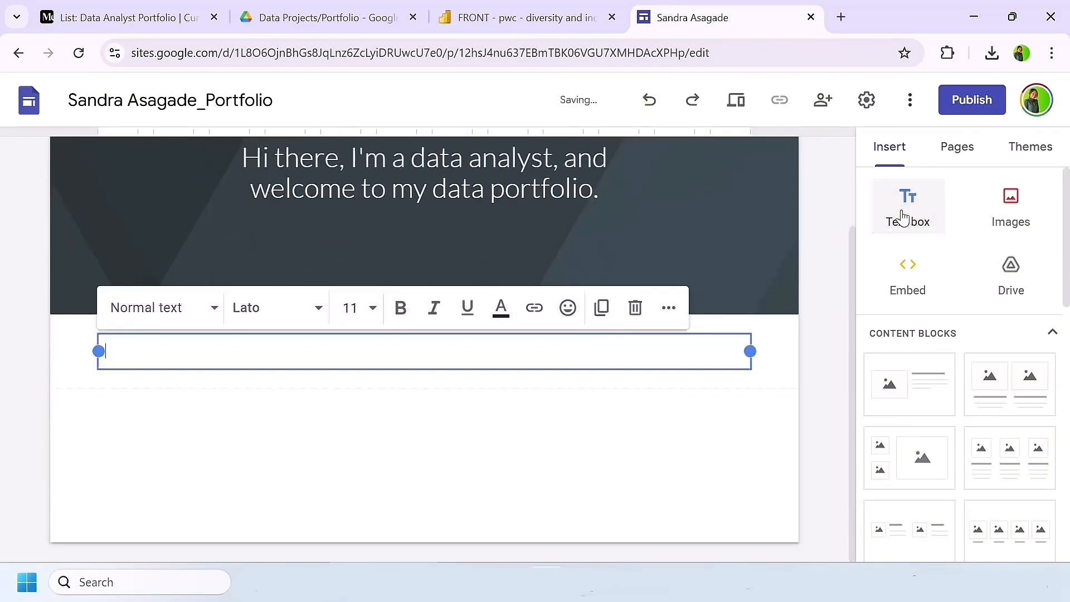
{"action": "left_click", "coordinate": [409, 354]}
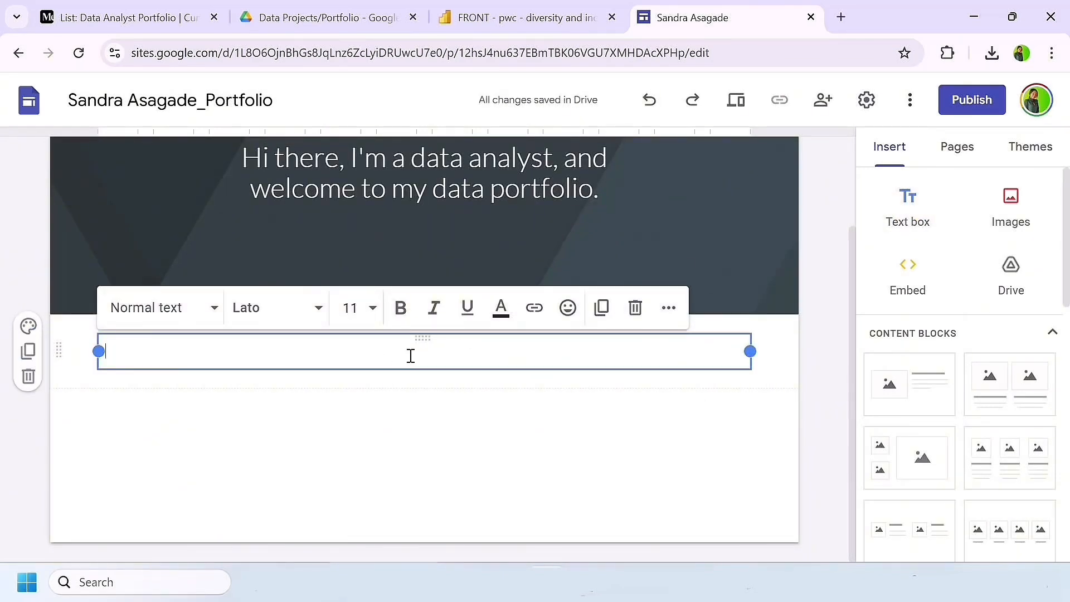
{"action": "type", "text": "Diversi"}
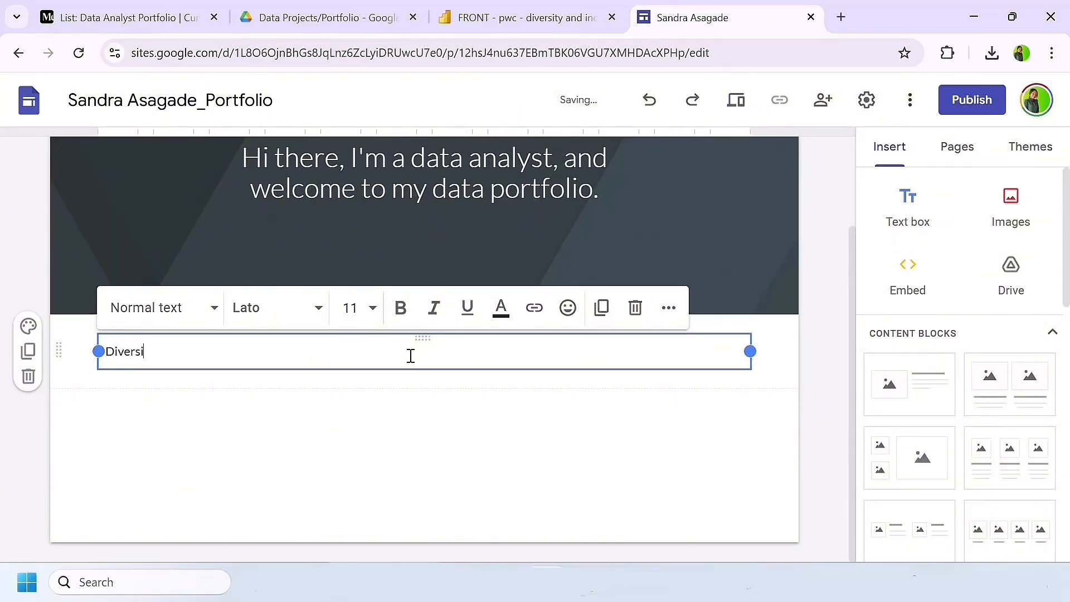
{"action": "left_click", "coordinate": [202, 309]}
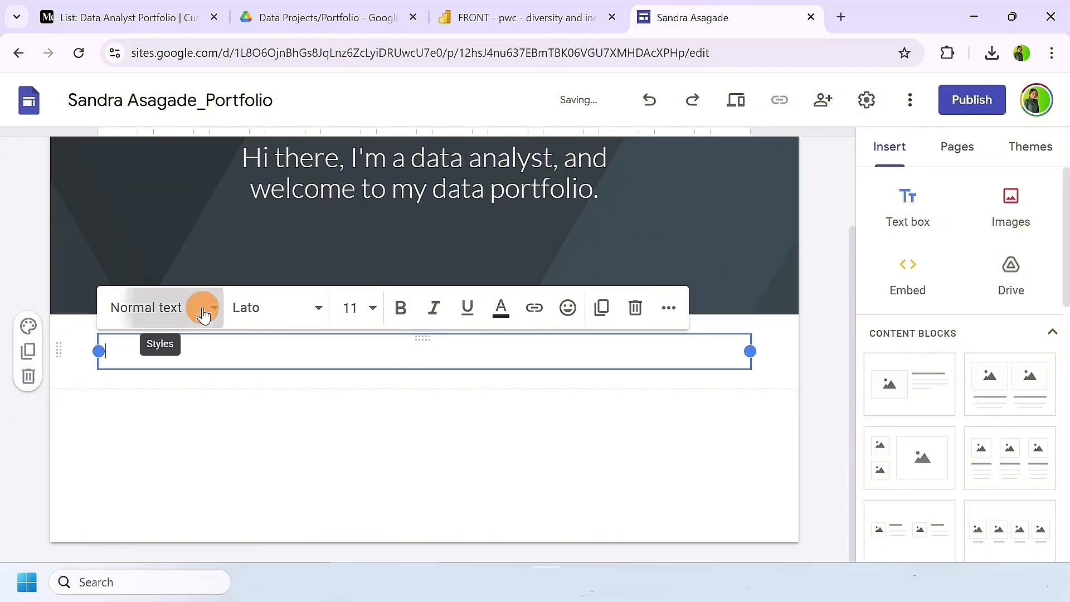
{"action": "left_click", "coordinate": [174, 436]}
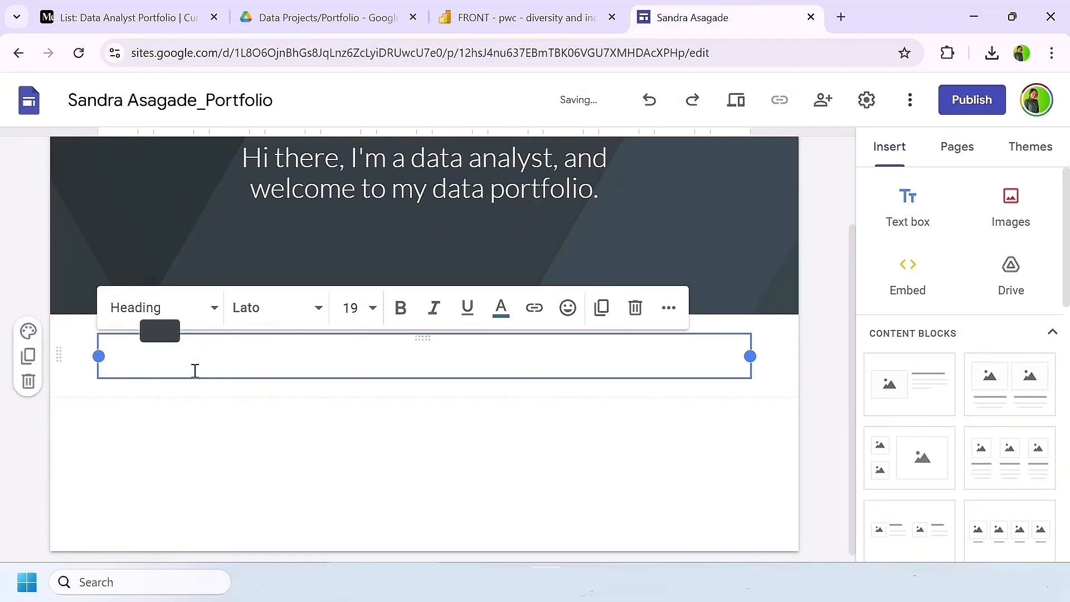
{"action": "type", "text": "Diversity"}
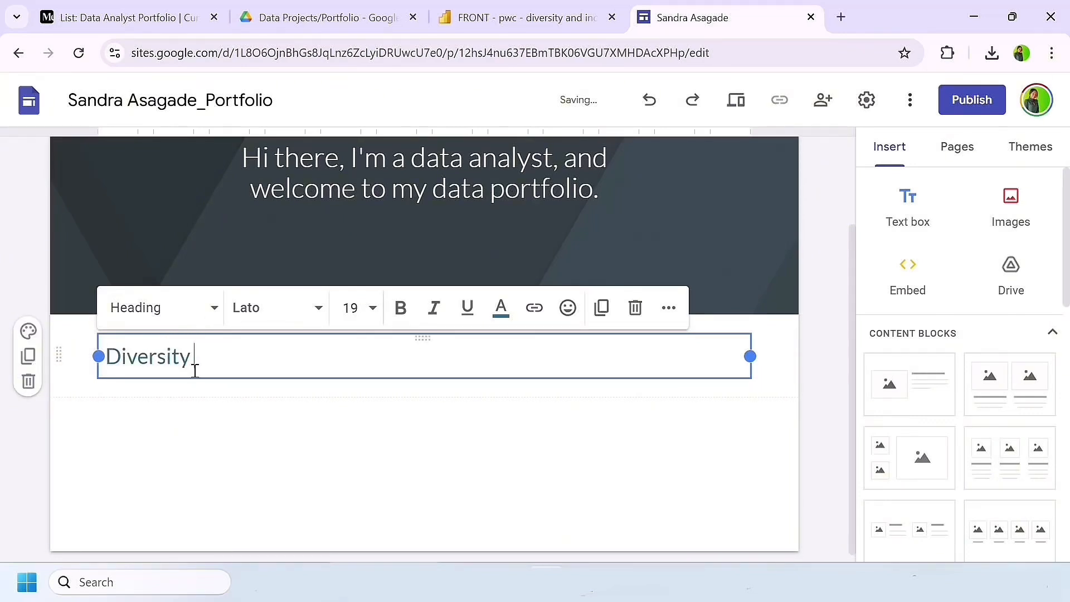
{"action": "type", "text": " and Inclusion Report"}
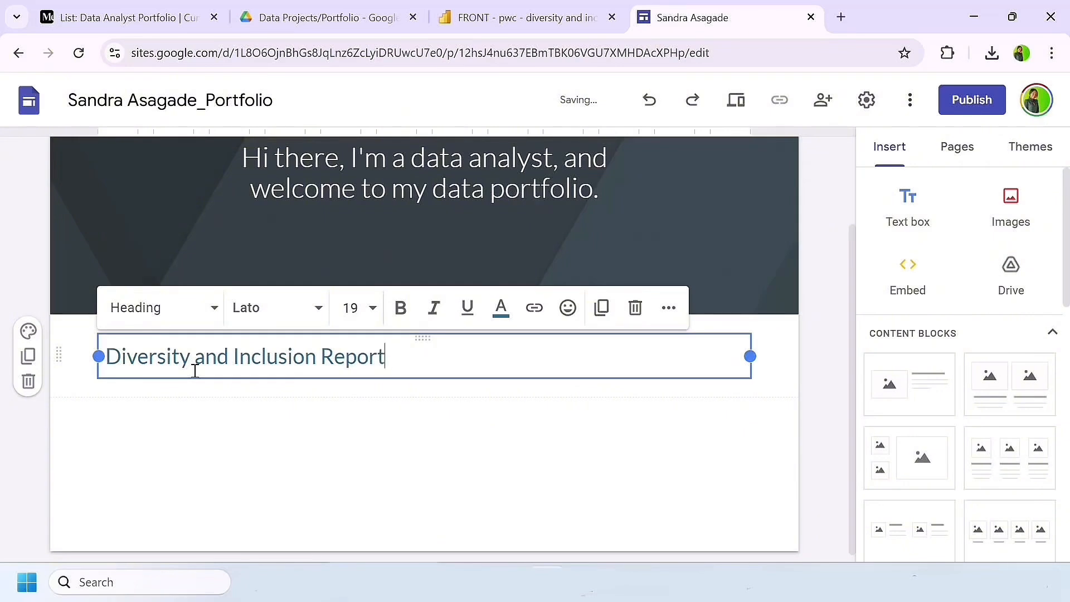
Step: Center the "Diversity and Inclusion Report" heading and make it bold
{"action": "left_click", "coordinate": [662, 309]}
{"action": "left_click", "coordinate": [460, 347]}
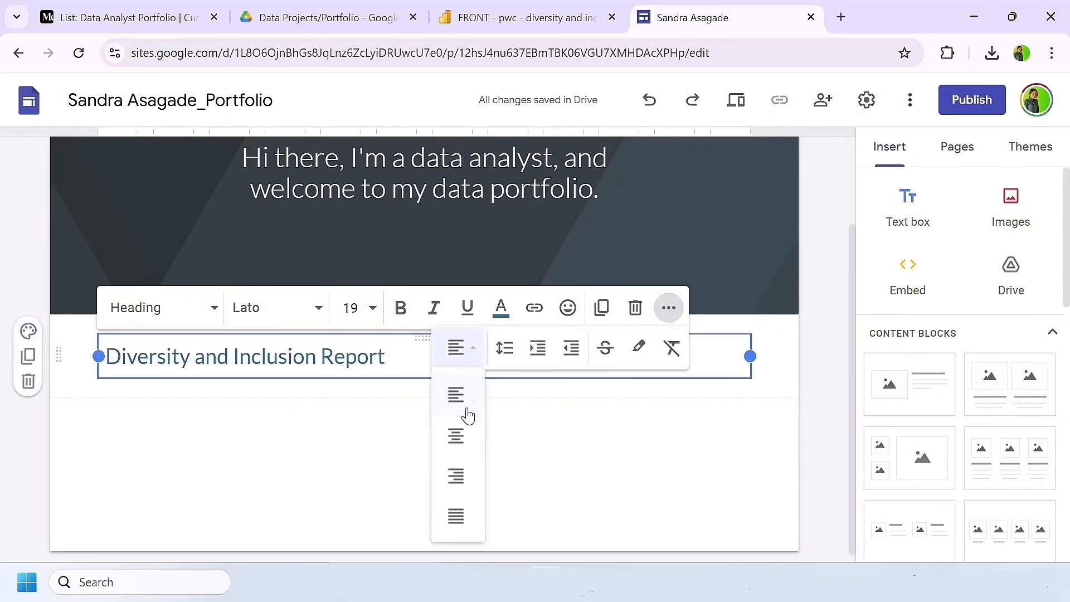
{"action": "left_click", "coordinate": [455, 435]}
{"action": "left_click", "coordinate": [341, 426]}
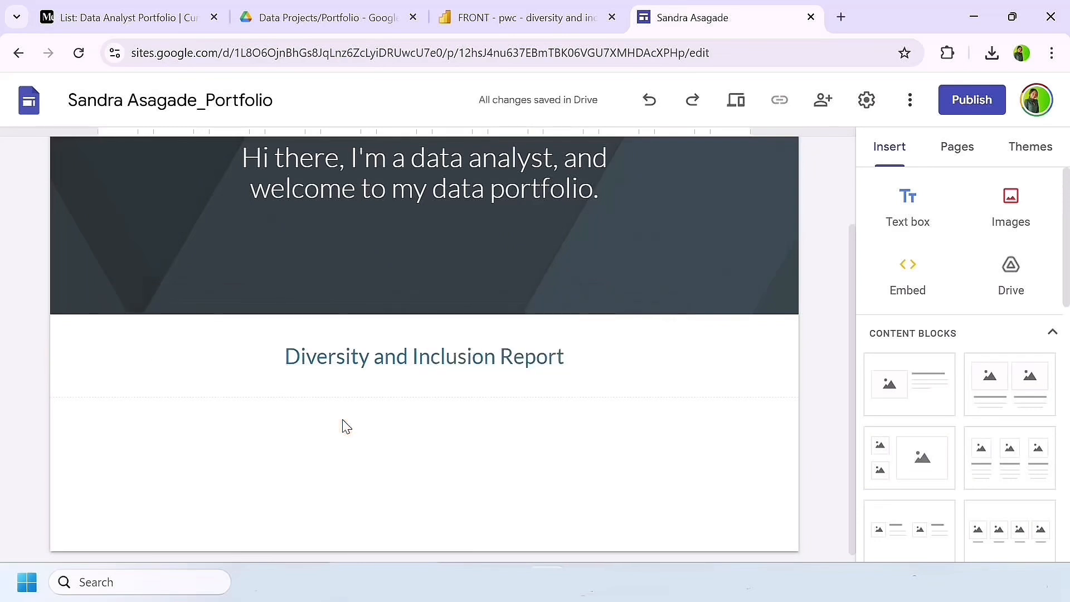
{"action": "triple_click", "coordinate": [370, 355]}
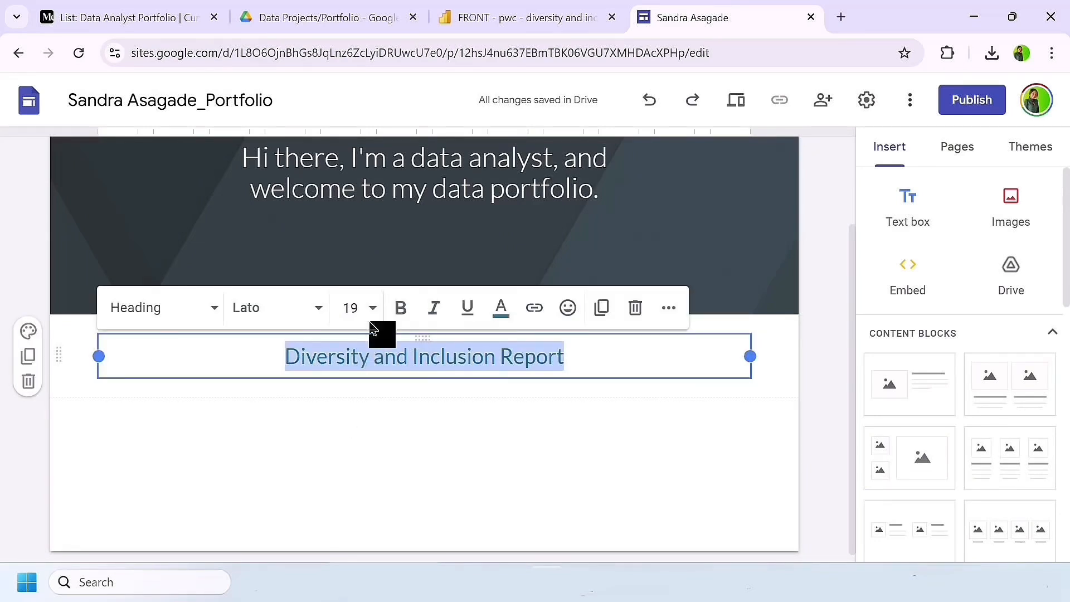
{"action": "left_click", "coordinate": [402, 312]}
{"action": "key", "text": "Right"}
{"action": "left_click", "coordinate": [452, 435]}
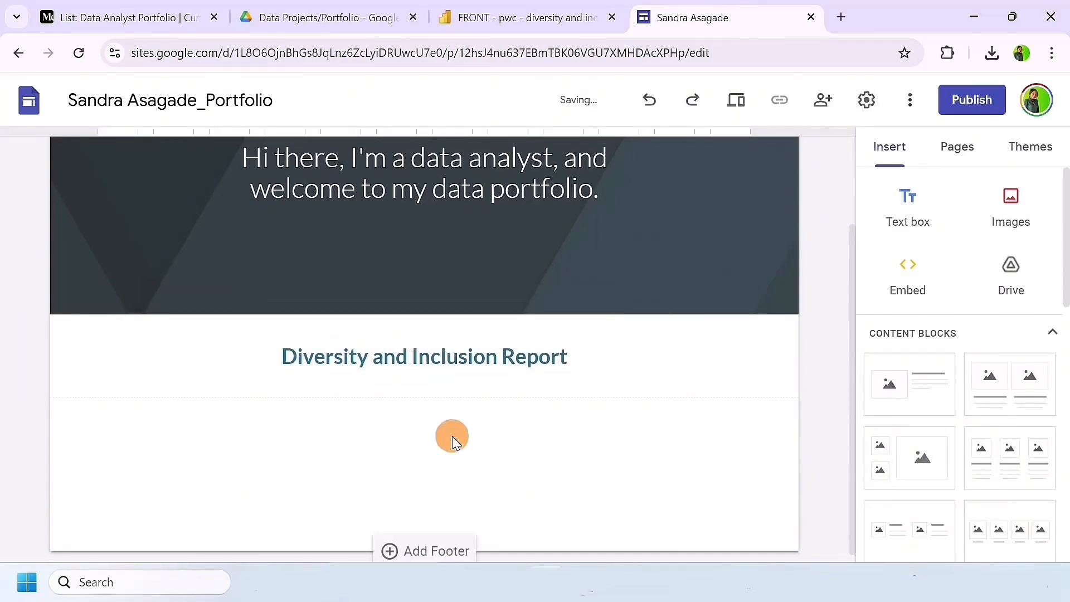
{"action": "left_click", "coordinate": [1016, 206]}
{"action": "left_click", "coordinate": [1005, 264]}
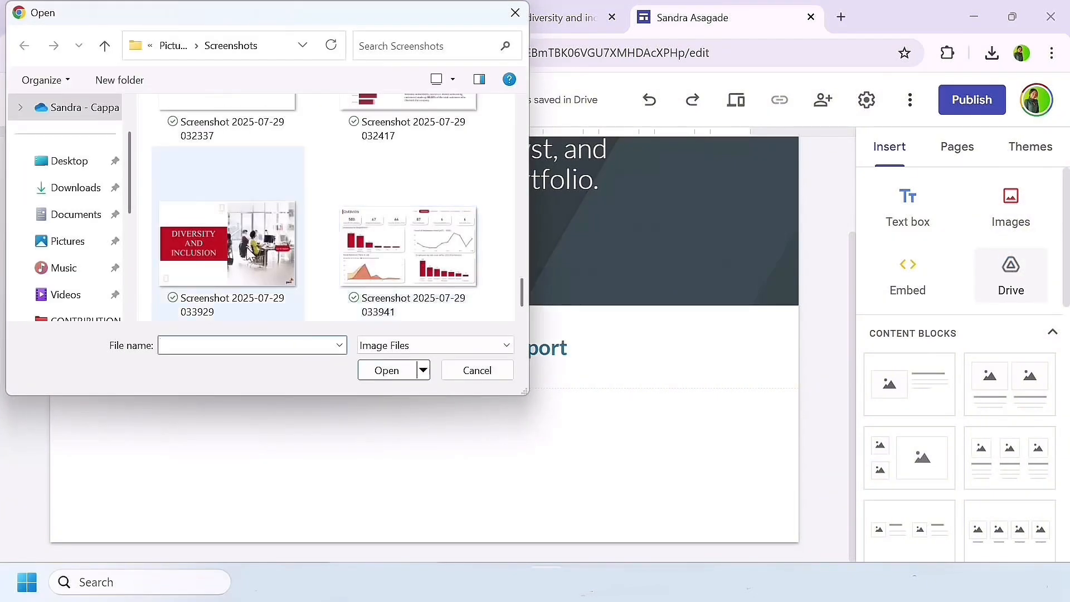
{"action": "left_click", "coordinate": [212, 239]}
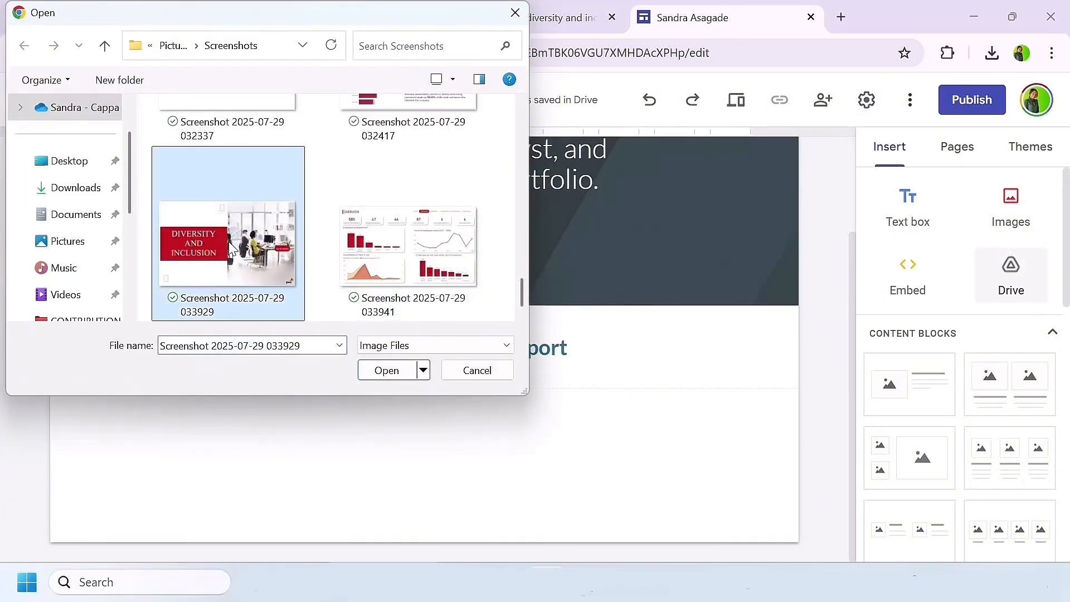
{"action": "left_click", "coordinate": [372, 379]}
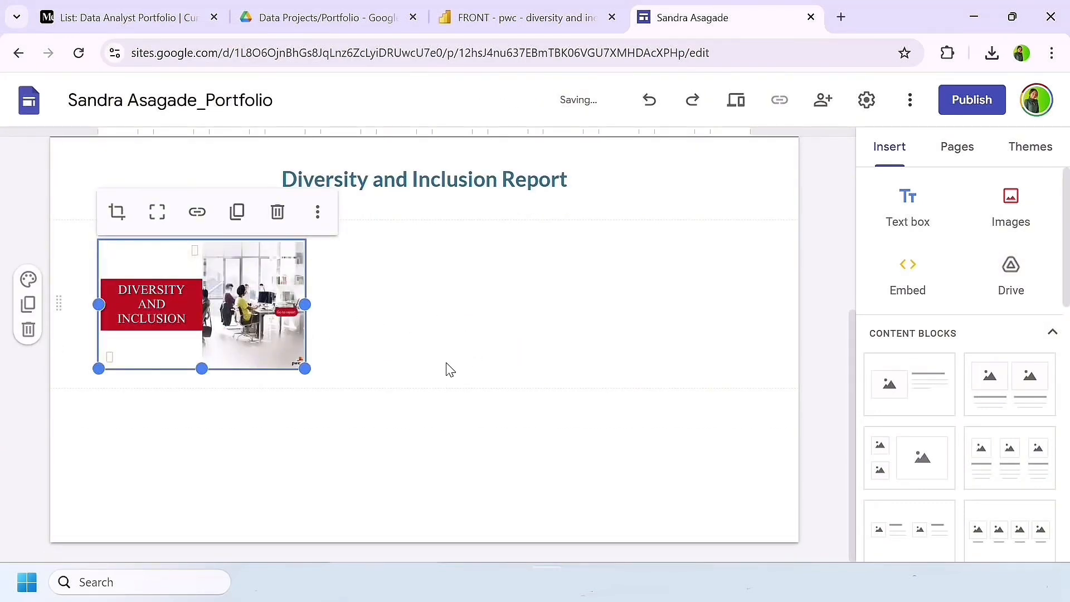
Step: Enlarge the Diversity and Inclusion image to about half the content width and place it at its section's left margin
{"action": "left_click_drag", "start_coordinate": [205, 289], "coordinate": [440, 277]}
{"action": "left_click", "coordinate": [406, 306]}
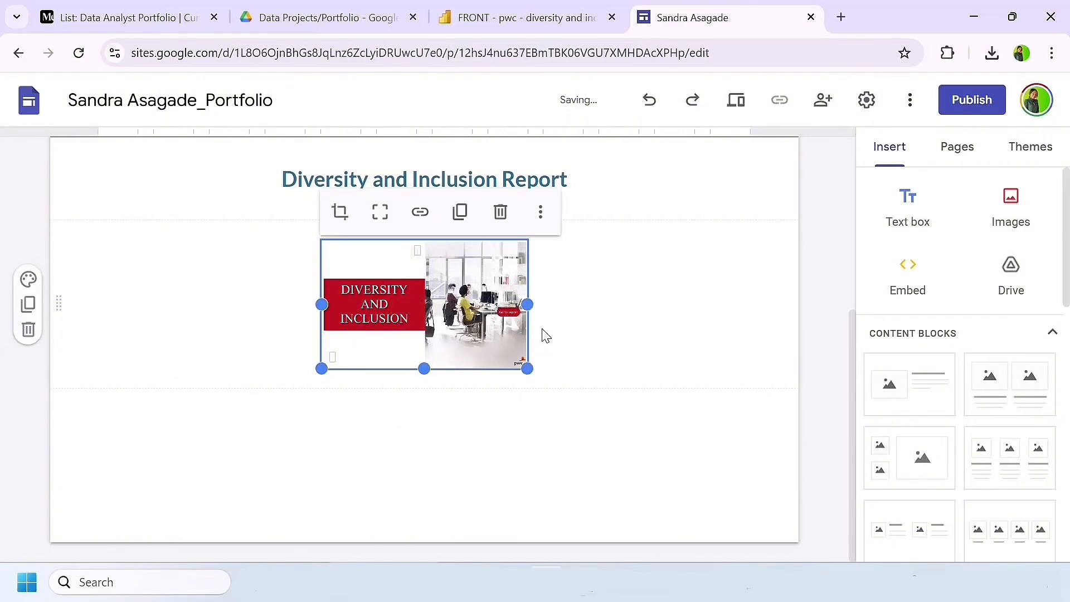
{"action": "left_click_drag", "start_coordinate": [422, 369], "coordinate": [628, 421]}
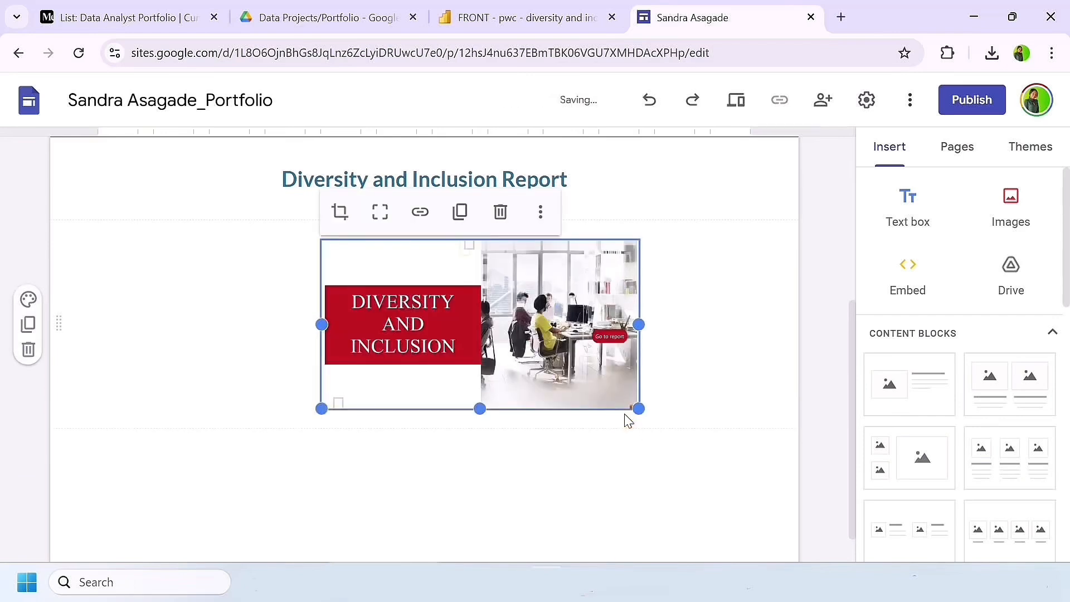
{"action": "left_click", "coordinate": [479, 318]}
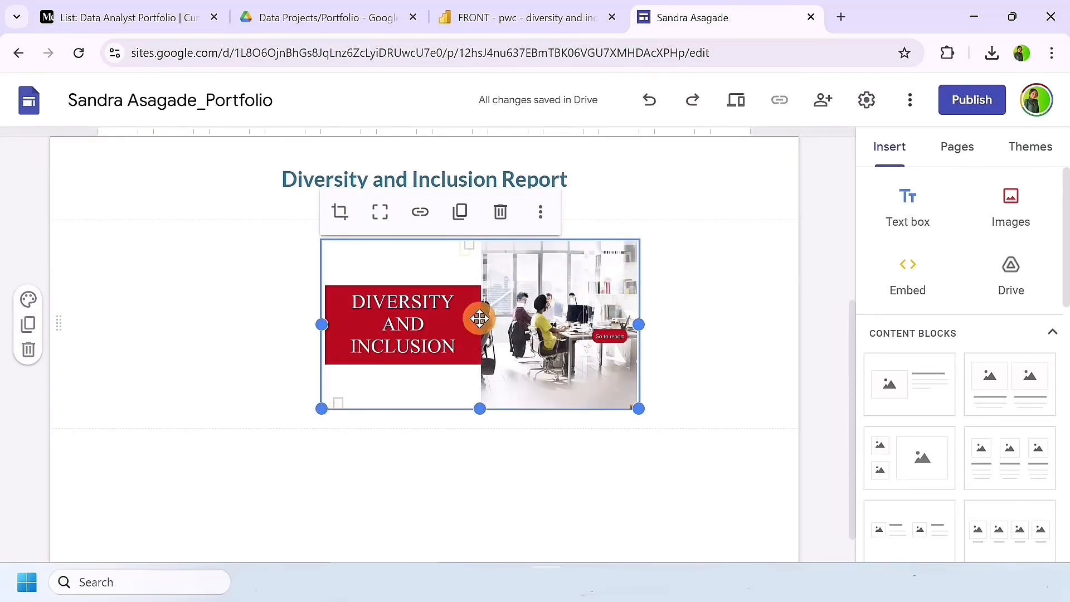
{"action": "left_click_drag", "start_coordinate": [477, 318], "coordinate": [215, 298]}
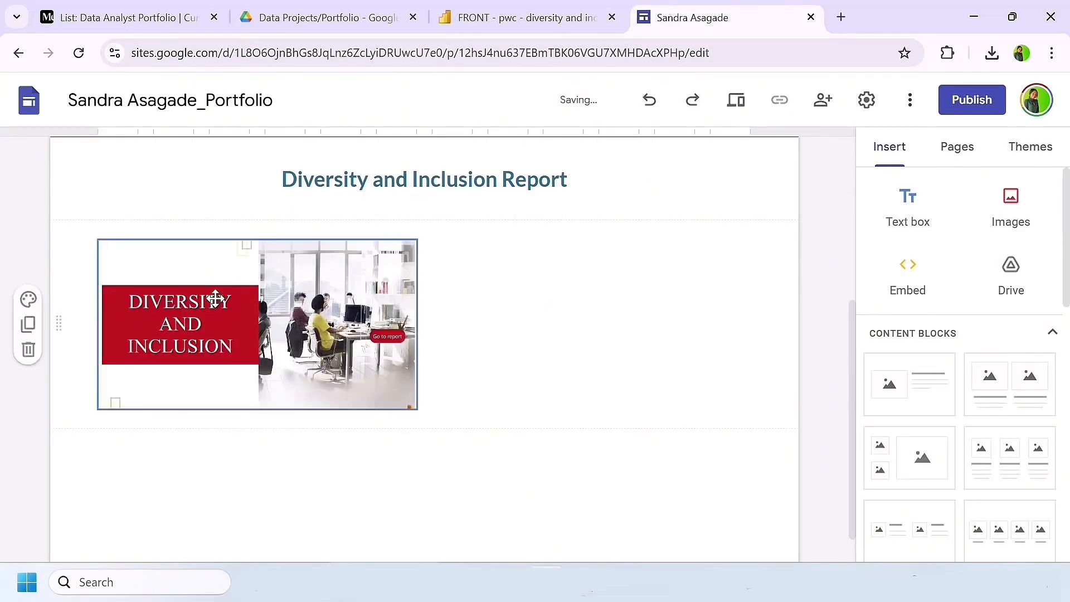
{"action": "left_click", "coordinate": [568, 295]}
Step: Insert a text box beside the Diversity and Inclusion image and paste the description starting "This project focuses on analyzing employee data" into it
{"action": "left_click", "coordinate": [910, 215]}
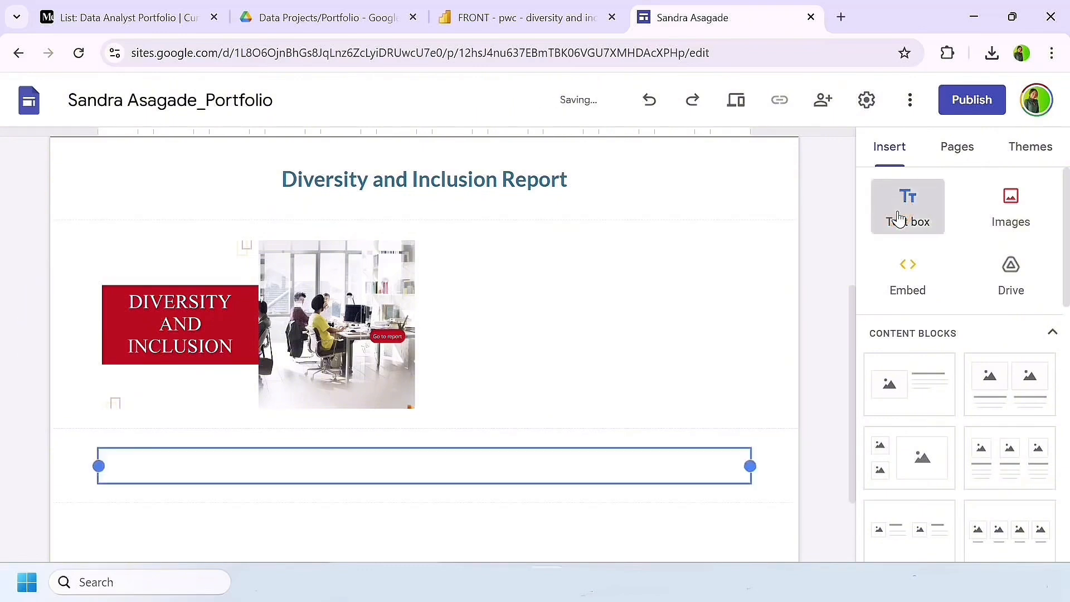
{"action": "left_click_drag", "start_coordinate": [61, 352], "coordinate": [444, 210]}
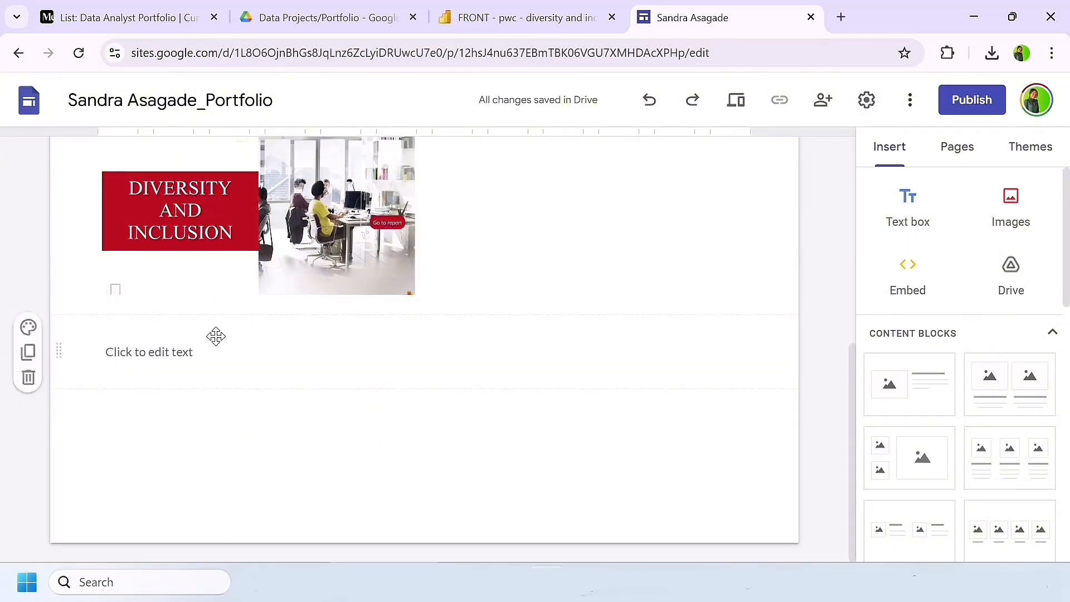
{"action": "scroll", "coordinate": [279, 361], "scroll_direction": "up", "scroll_amount": 3}
{"action": "scroll", "coordinate": [468, 414], "scroll_direction": "down", "scroll_amount": 1}
{"action": "left_click", "coordinate": [425, 468]}
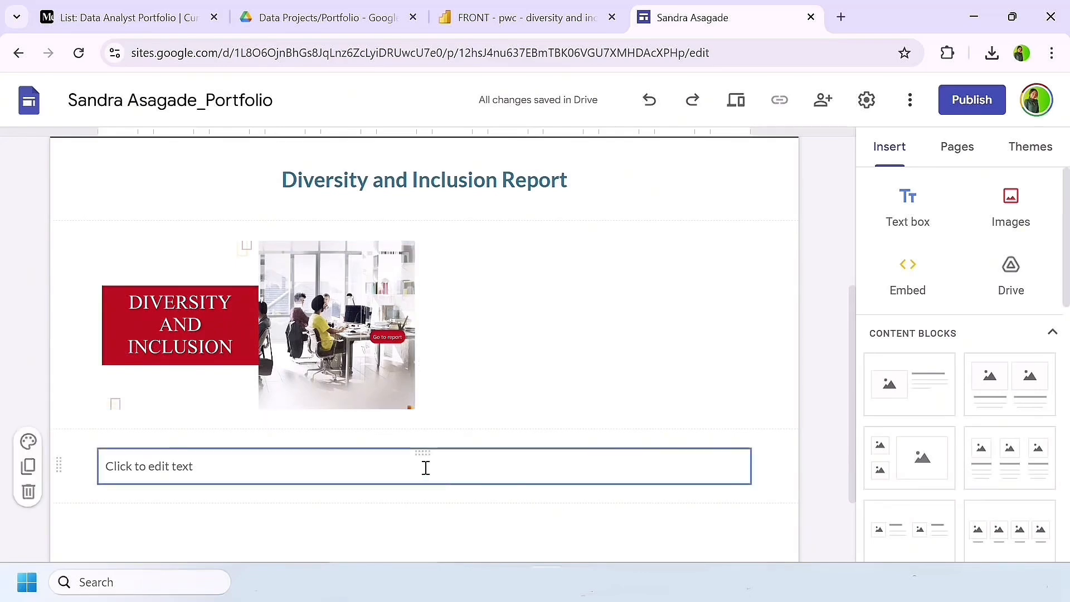
{"action": "left_click_drag", "start_coordinate": [425, 449], "coordinate": [494, 289]}
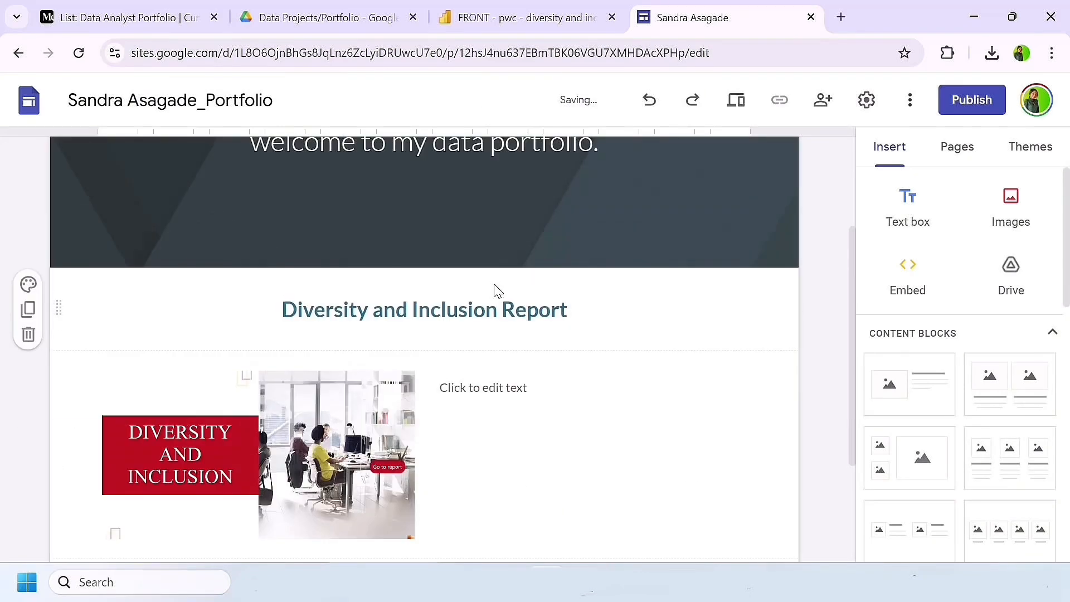
{"action": "left_click", "coordinate": [490, 381]}
{"action": "type", "text": "This project focuses on analyzing employee data to uncover insights related to diversity, inclusion, promotions, and performance within the organization."}
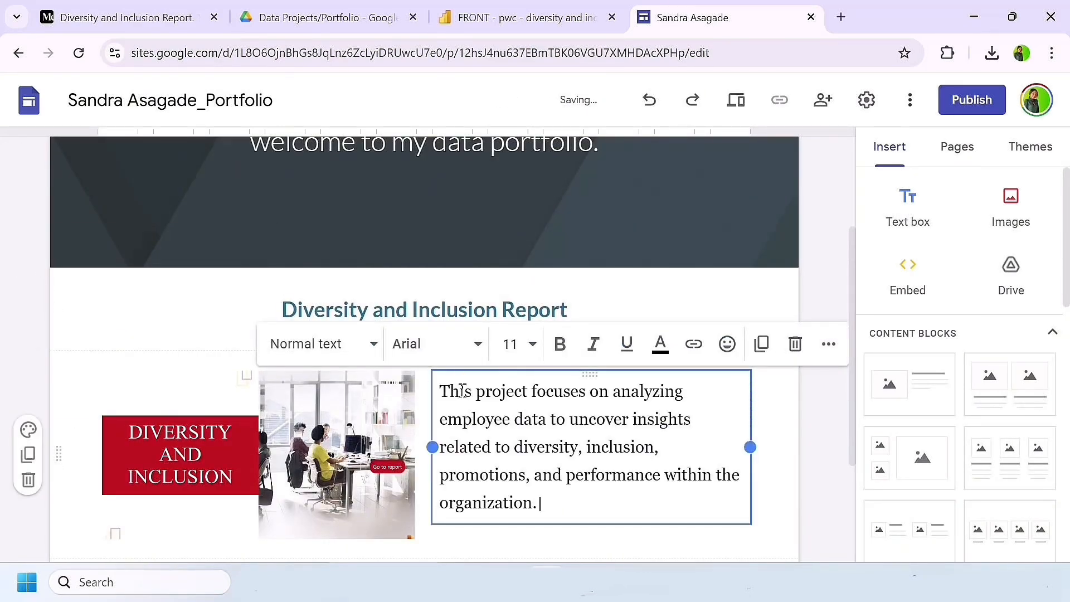
Step: Insert a text box below the Diversity and Inclusion section and enter "Customer Churn Analysis" in the Heading style
{"action": "scroll", "coordinate": [612, 454], "scroll_direction": "down", "scroll_amount": 3}
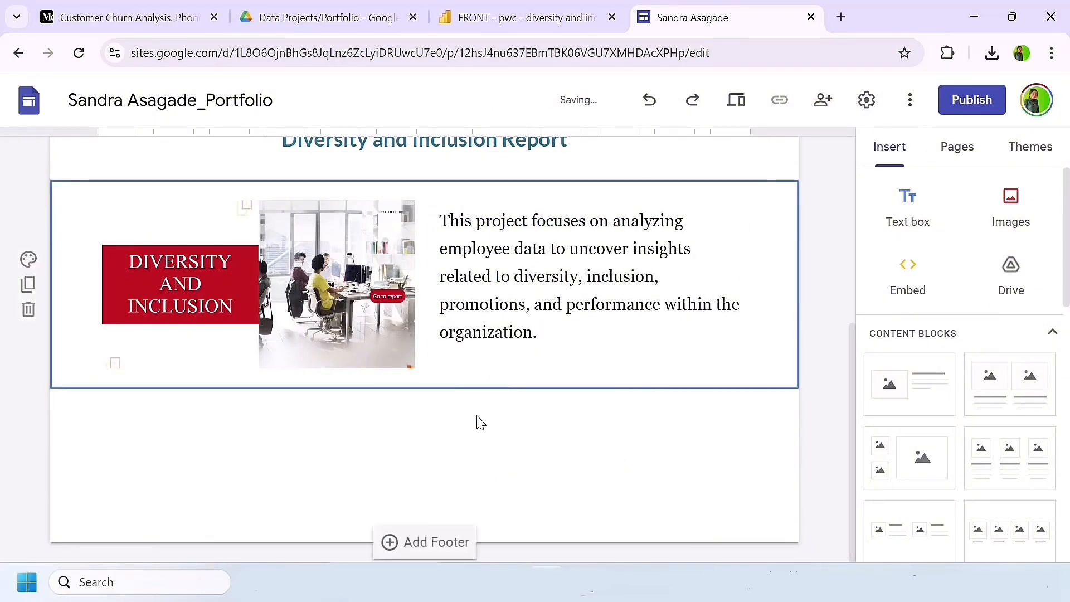
{"action": "left_click", "coordinate": [904, 209]}
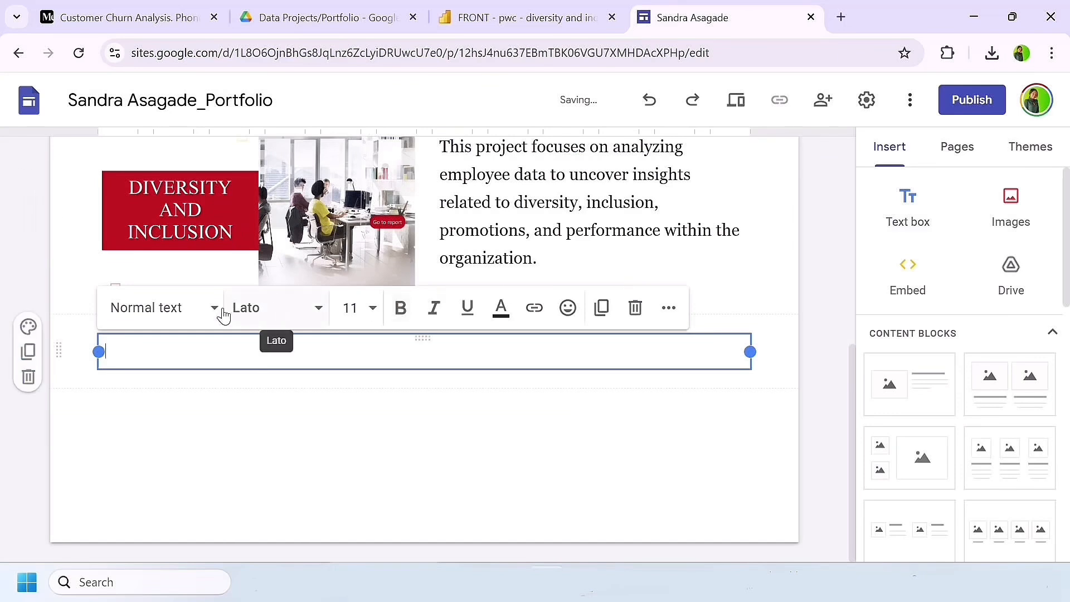
{"action": "left_click", "coordinate": [199, 310]}
{"action": "left_click", "coordinate": [173, 436]}
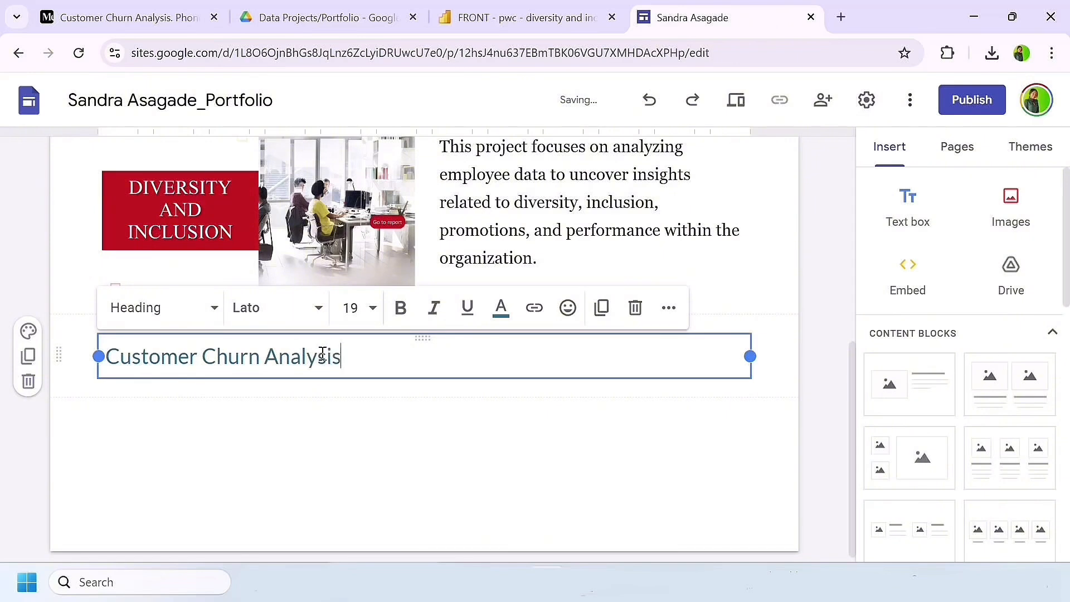
Step: Make the "Customer Churn Analysis" heading bold and center it
{"action": "triple_click", "coordinate": [372, 357]}
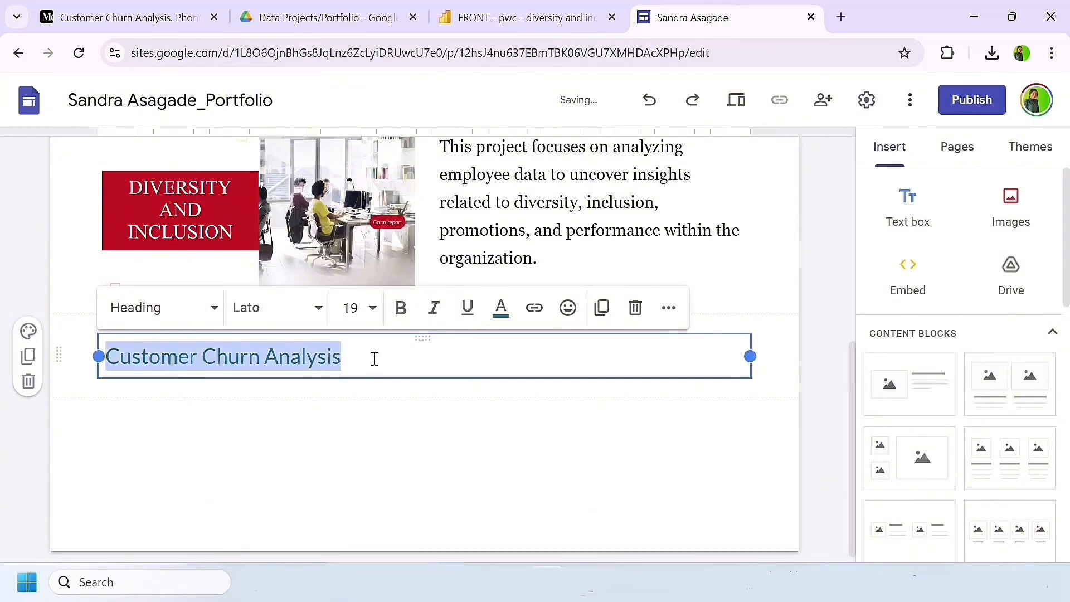
{"action": "left_click", "coordinate": [400, 308]}
{"action": "left_click", "coordinate": [669, 307]}
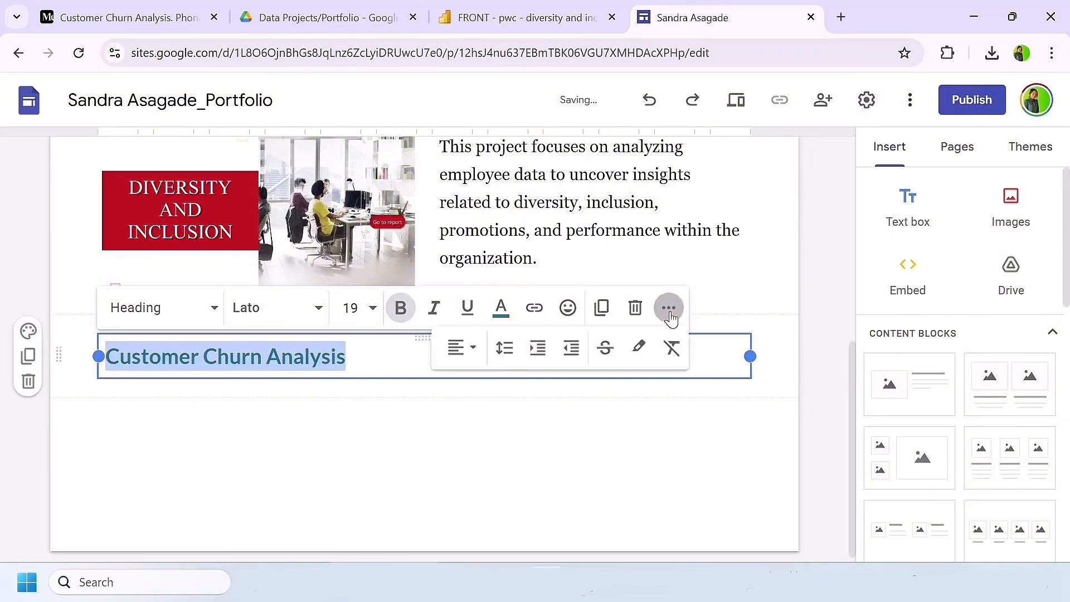
{"action": "left_click", "coordinate": [459, 347]}
{"action": "left_click", "coordinate": [456, 434]}
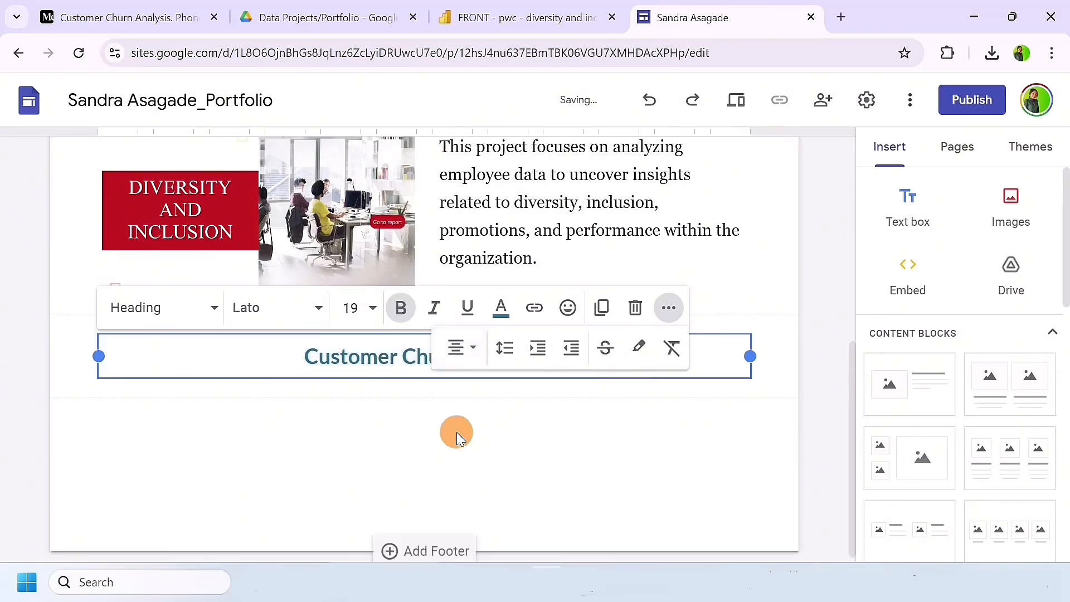
{"action": "left_click", "coordinate": [458, 435]}
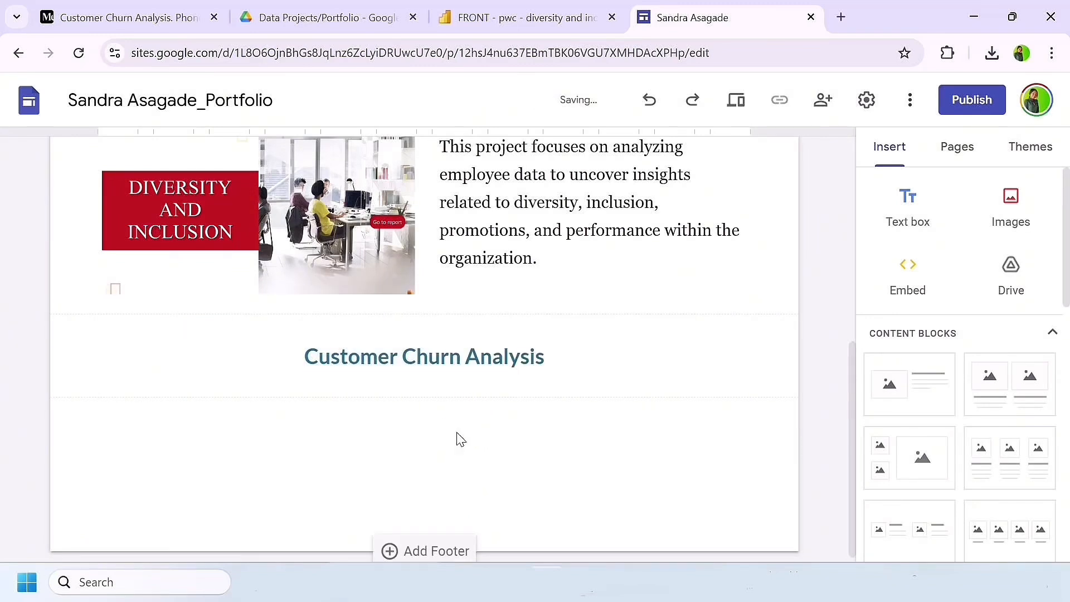
{"action": "left_click", "coordinate": [1007, 218]}
{"action": "left_click", "coordinate": [1014, 268]}
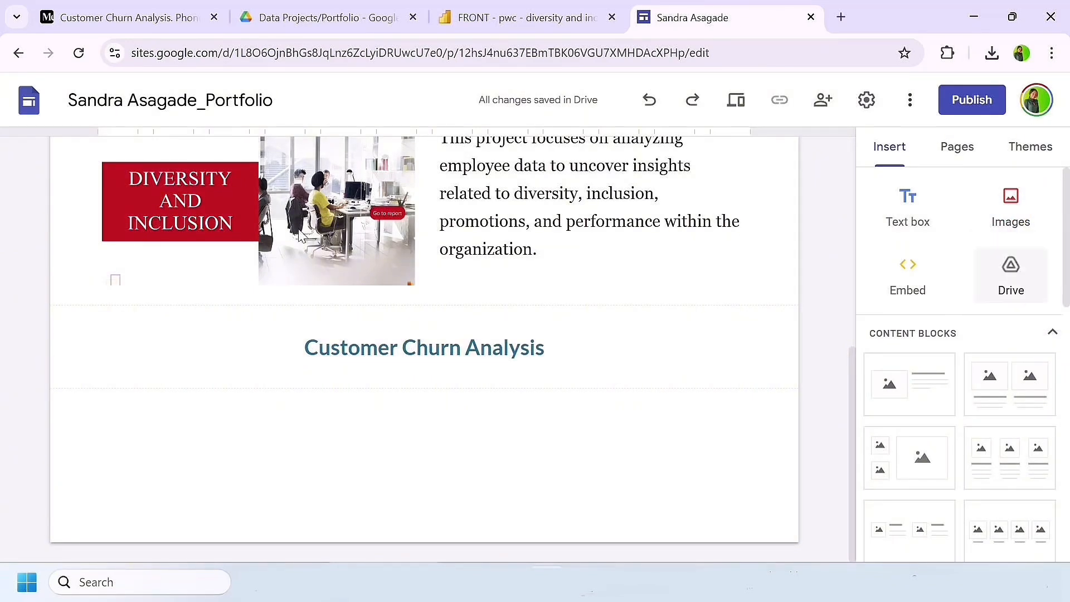
{"action": "left_click", "coordinate": [262, 186]}
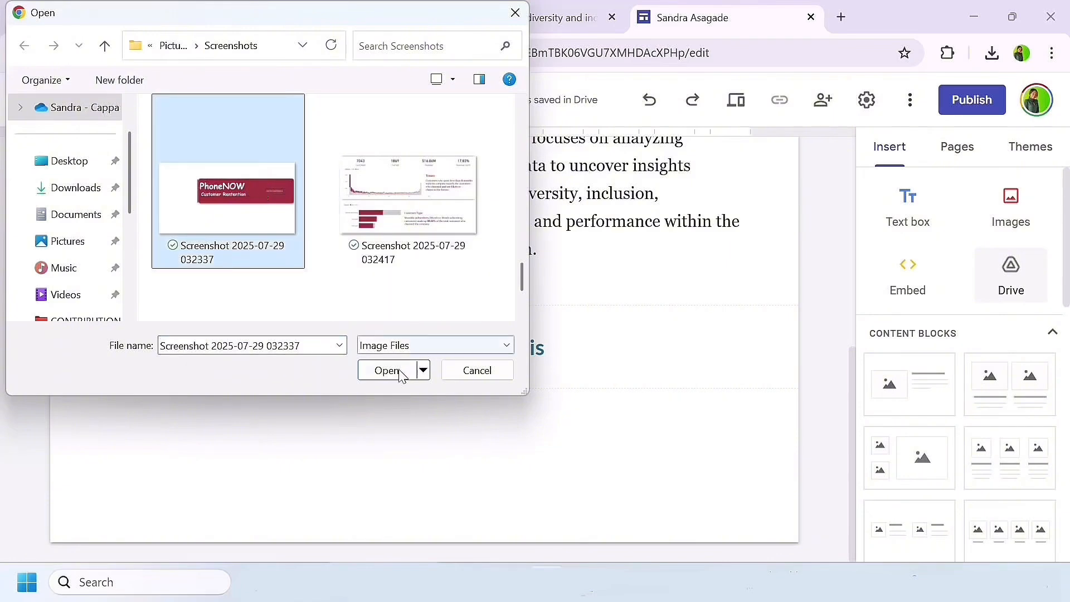
{"action": "left_click", "coordinate": [386, 370]}
{"action": "left_click_drag", "start_coordinate": [304, 368], "coordinate": [414, 434]}
{"action": "left_click", "coordinate": [547, 310]}
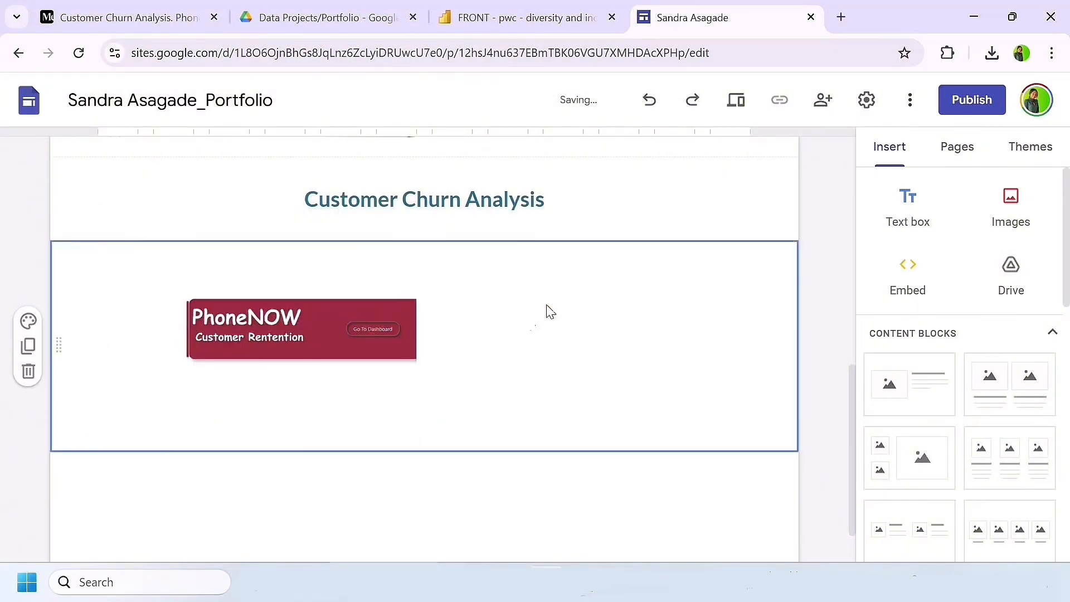
Step: Insert a text box beside the PhoneNOW image and paste the description starting "This project focused on analyzing churn data" into it
{"action": "left_click", "coordinate": [915, 203]}
{"action": "scroll", "coordinate": [429, 345], "scroll_direction": "up", "scroll_amount": 2}
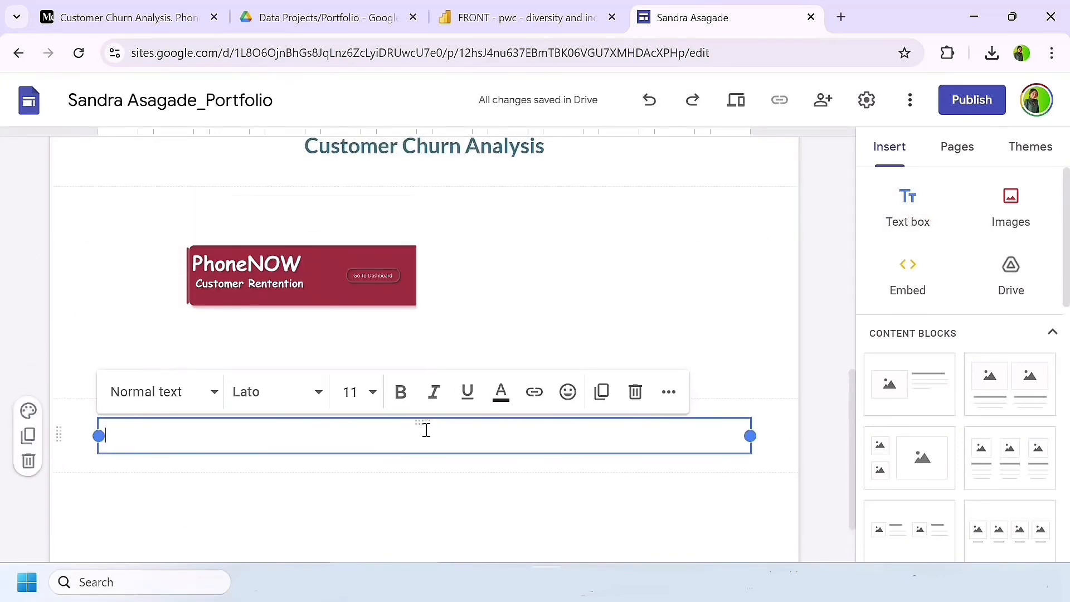
{"action": "left_click_drag", "start_coordinate": [419, 421], "coordinate": [547, 250]}
{"action": "scroll", "coordinate": [488, 359], "scroll_direction": "up", "scroll_amount": 2}
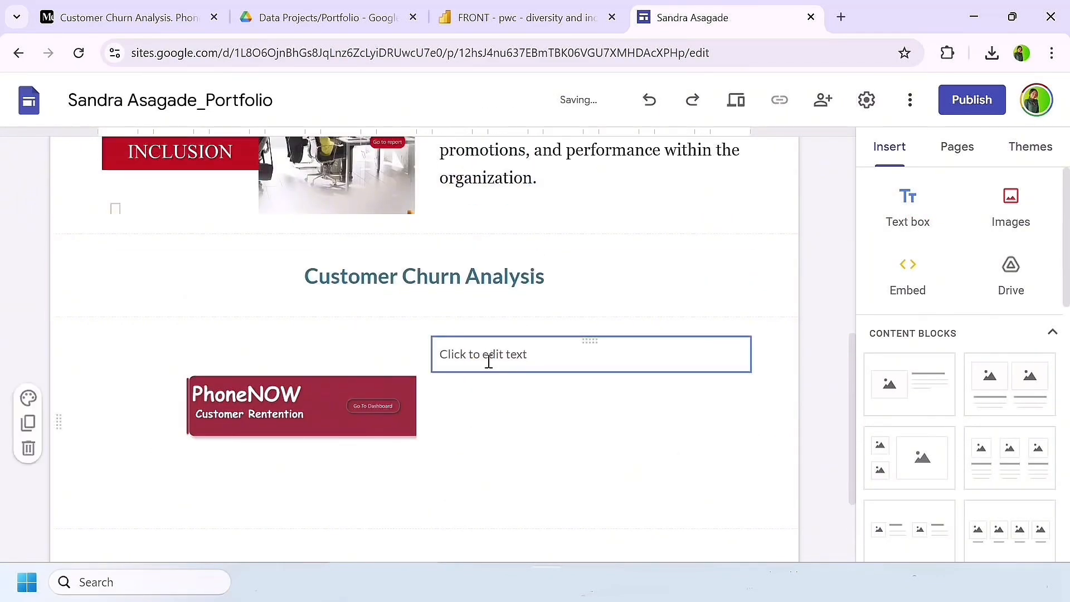
{"action": "left_click", "coordinate": [485, 363]}
{"action": "type", "text": "This project focused on analyzing churn data to derive actionable insights and support data-driven decisions."}
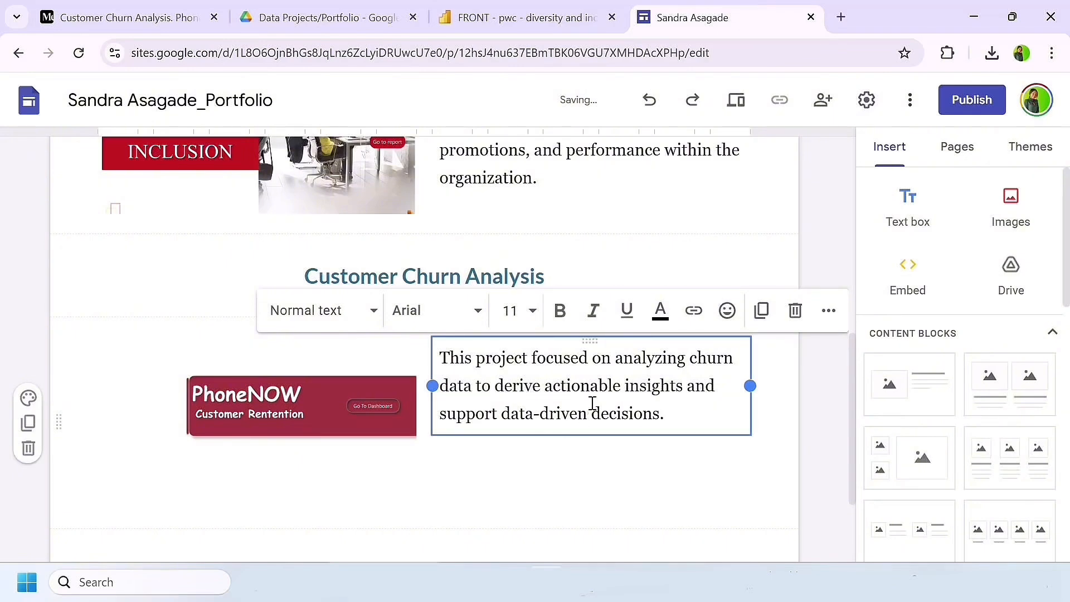
{"action": "left_click", "coordinate": [680, 489]}
Step: Link the Diversity and Inclusion image to the copied app.powerbi.com report address from the clipboard history
{"action": "scroll", "coordinate": [682, 489], "scroll_direction": "up", "scroll_amount": 2}
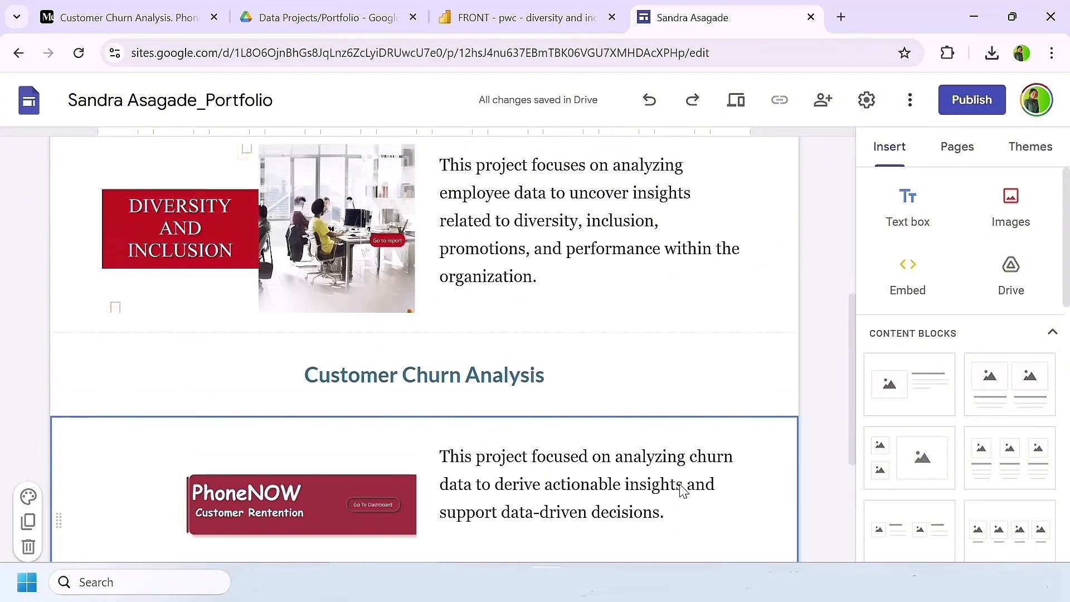
{"action": "scroll", "coordinate": [680, 490], "scroll_direction": "up", "scroll_amount": 5}
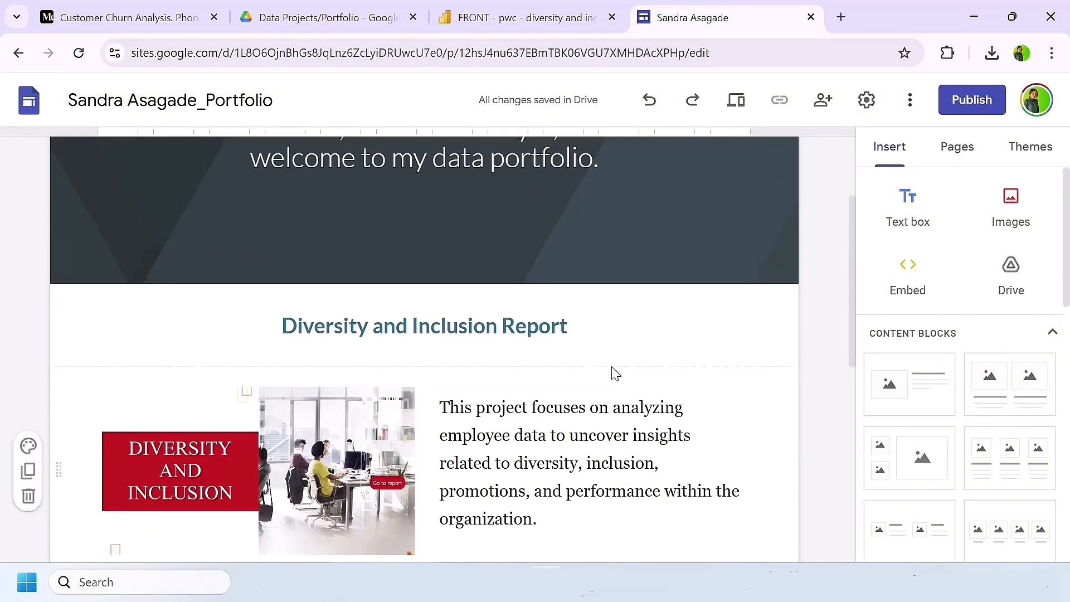
{"action": "scroll", "coordinate": [611, 375], "scroll_direction": "up", "scroll_amount": 2}
{"action": "scroll", "coordinate": [611, 370], "scroll_direction": "down", "scroll_amount": 10}
{"action": "scroll", "coordinate": [613, 370], "scroll_direction": "up", "scroll_amount": 3}
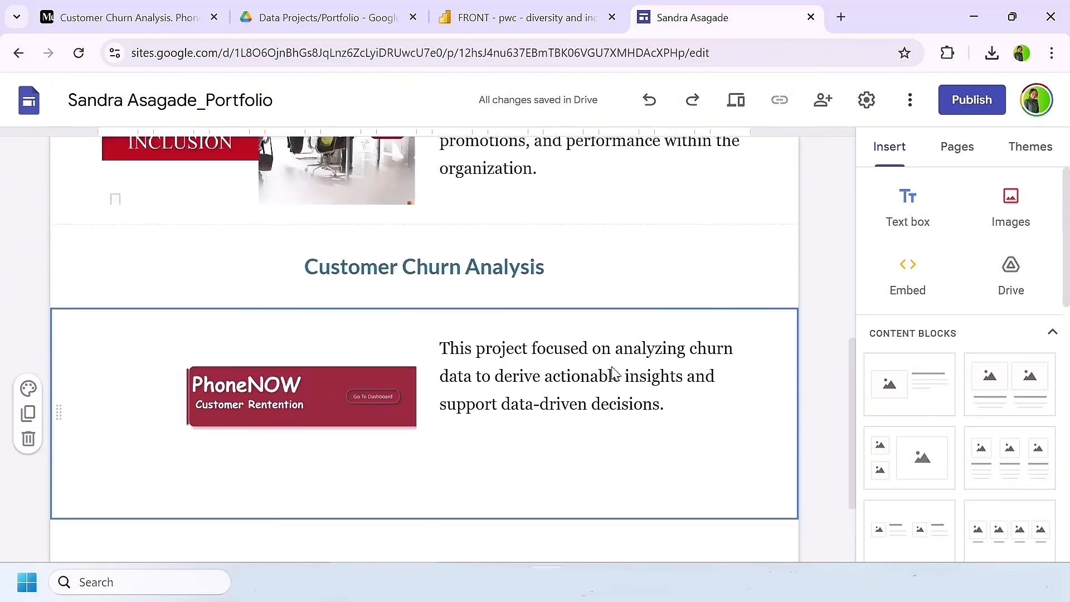
{"action": "scroll", "coordinate": [611, 371], "scroll_direction": "up", "scroll_amount": 5}
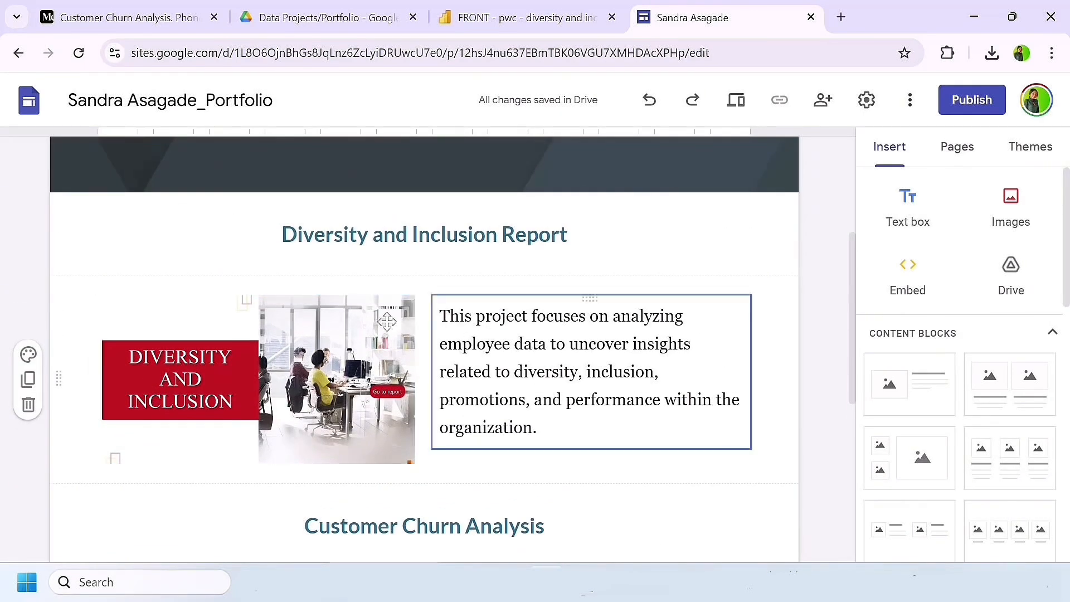
{"action": "left_click", "coordinate": [327, 372]}
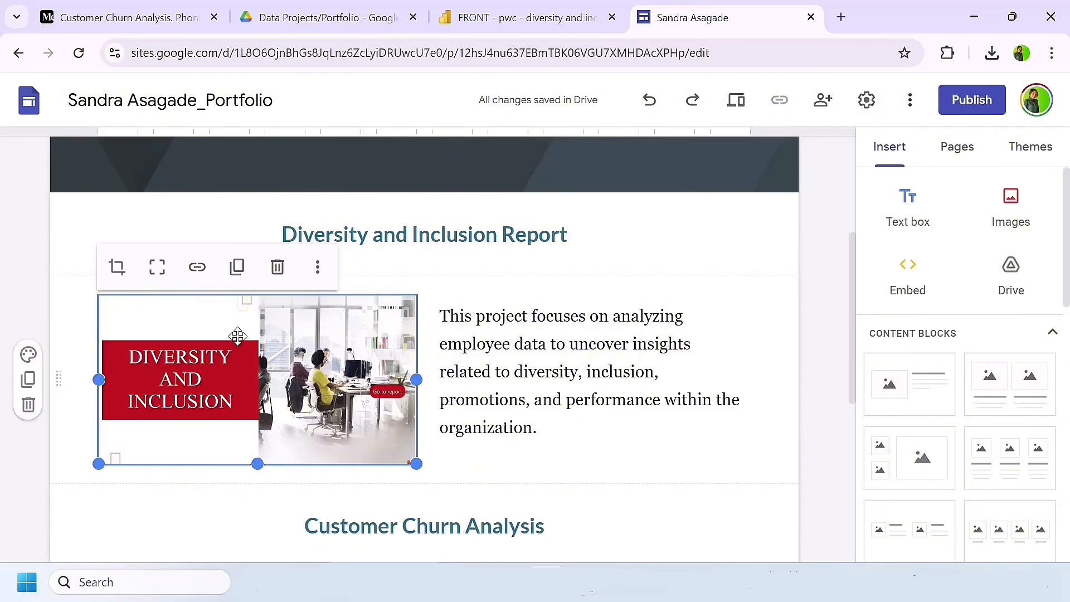
{"action": "left_click", "coordinate": [197, 268]}
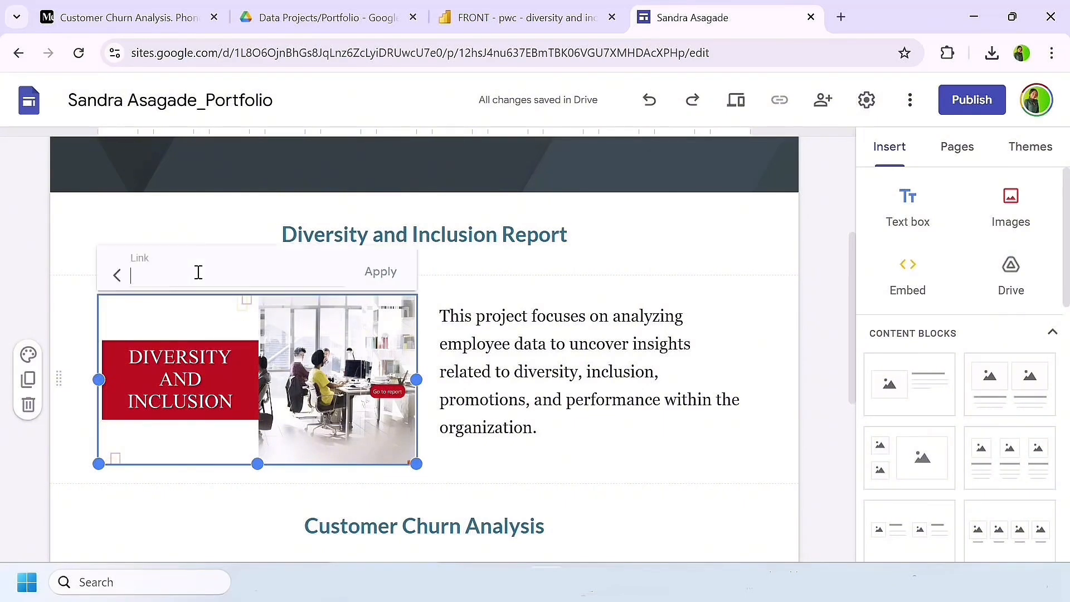
{"action": "key", "text": "super+v"}
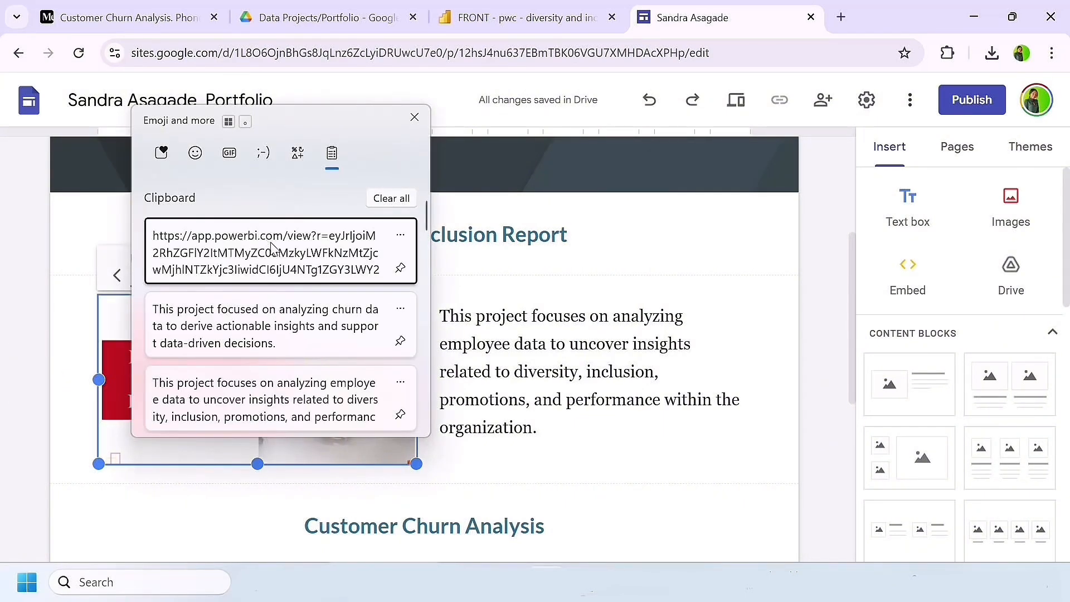
{"action": "left_click", "coordinate": [275, 246]}
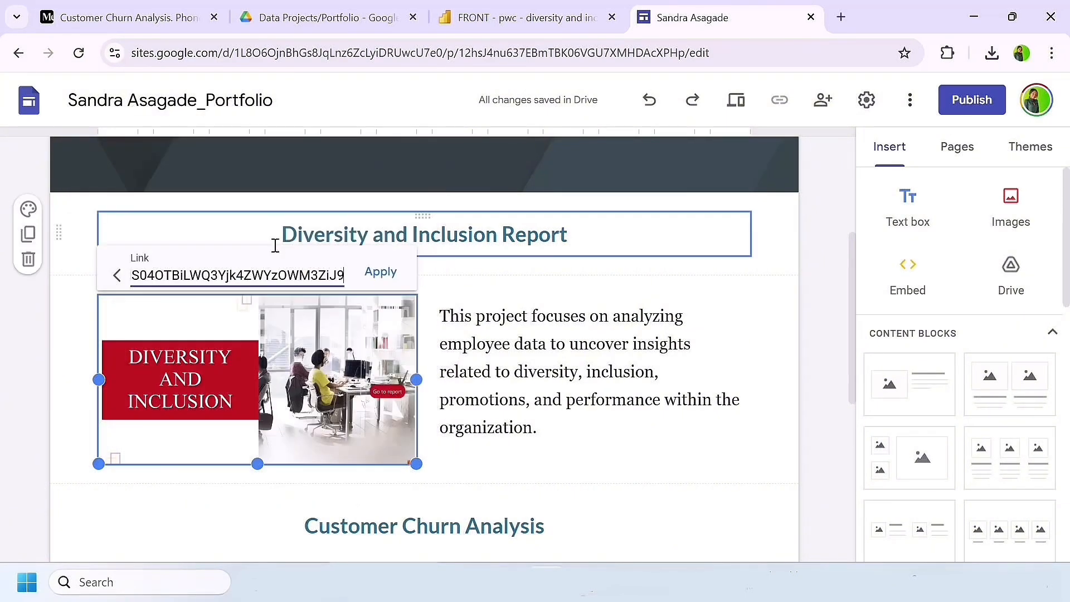
{"action": "left_click", "coordinate": [381, 273]}
{"action": "left_click", "coordinate": [478, 447]}
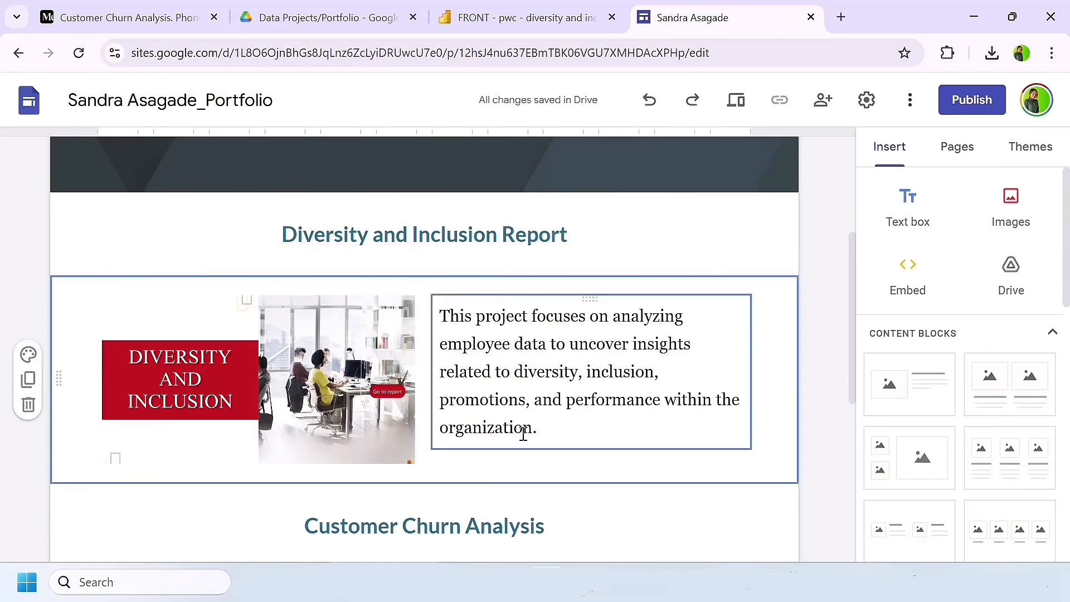
Step: Add the line "Click here to view report" below the Diversity and Inclusion project description
{"action": "left_click", "coordinate": [540, 432]}
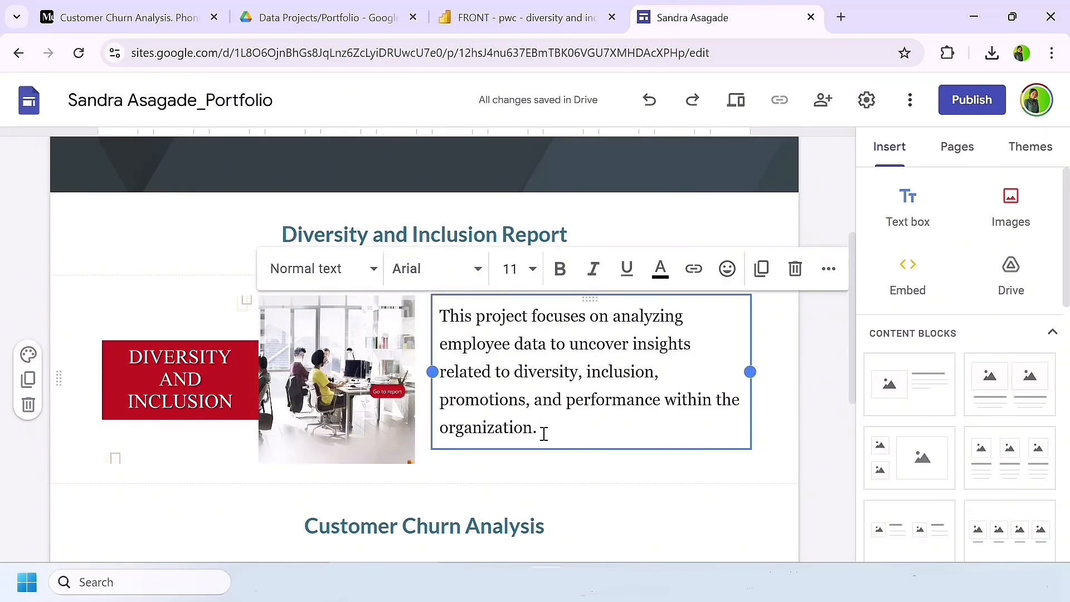
{"action": "key", "text": "Return"}
{"action": "type", "text": "Ckich"}
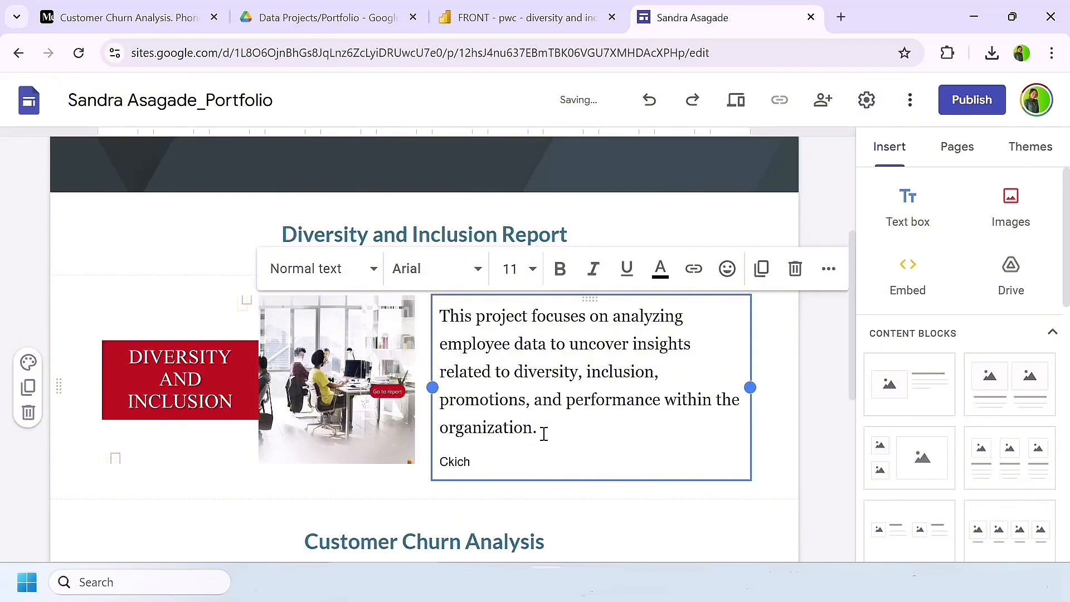
{"action": "key", "text": "BackSpace"}
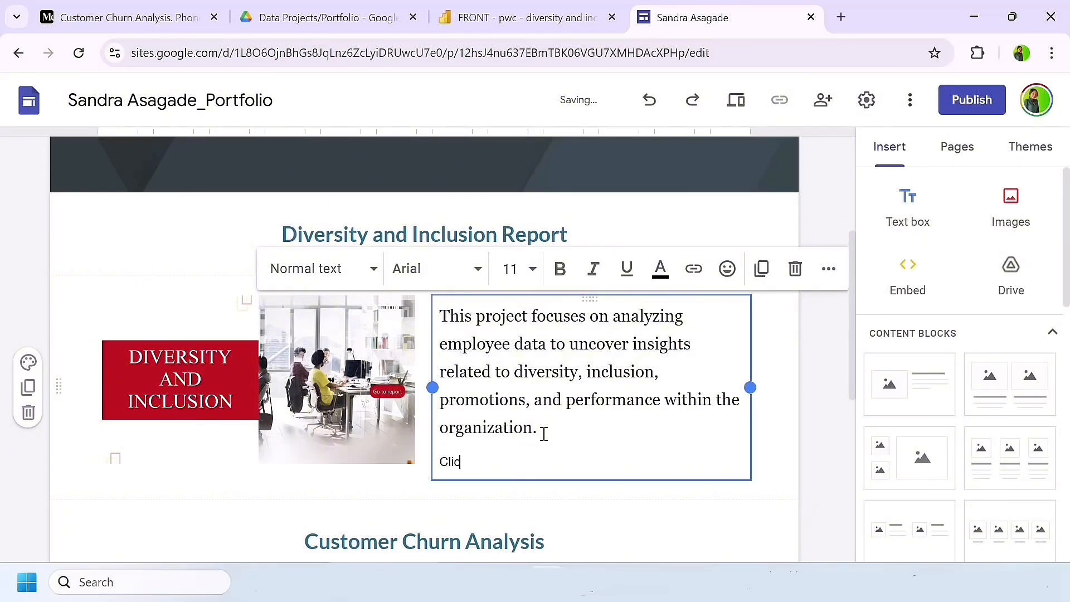
{"action": "type", "text": "lick here to in"}
{"action": "type", "text": "view report"}
Step: Link the word "view" in the Diversity and Inclusion description's last line to the copied app.powerbi.com report address from the clipboard history
{"action": "left_click", "coordinate": [539, 461]}
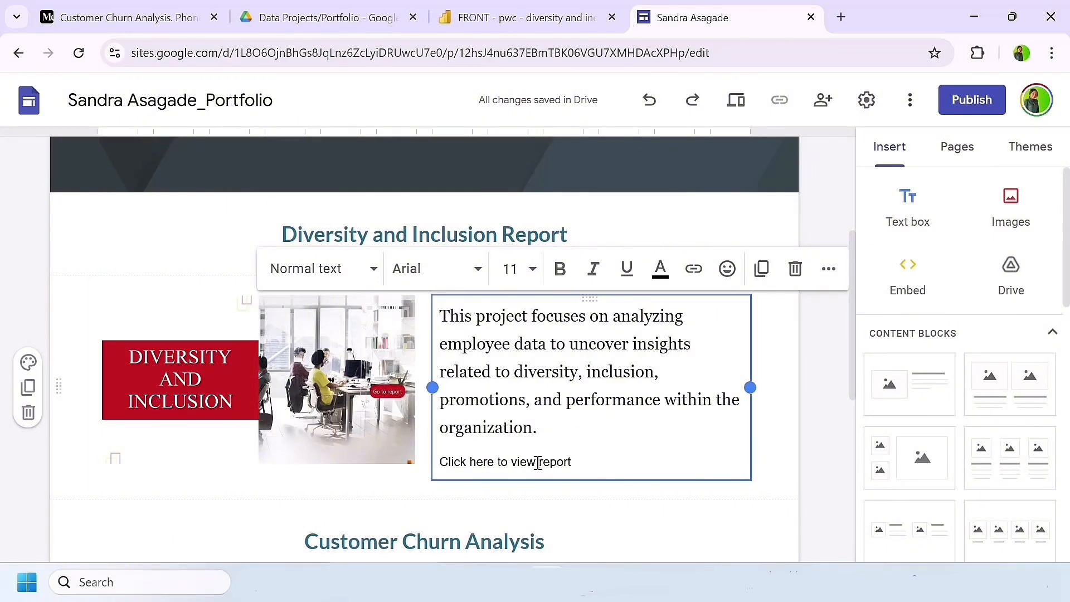
{"action": "left_click_drag", "start_coordinate": [538, 463], "coordinate": [512, 464]}
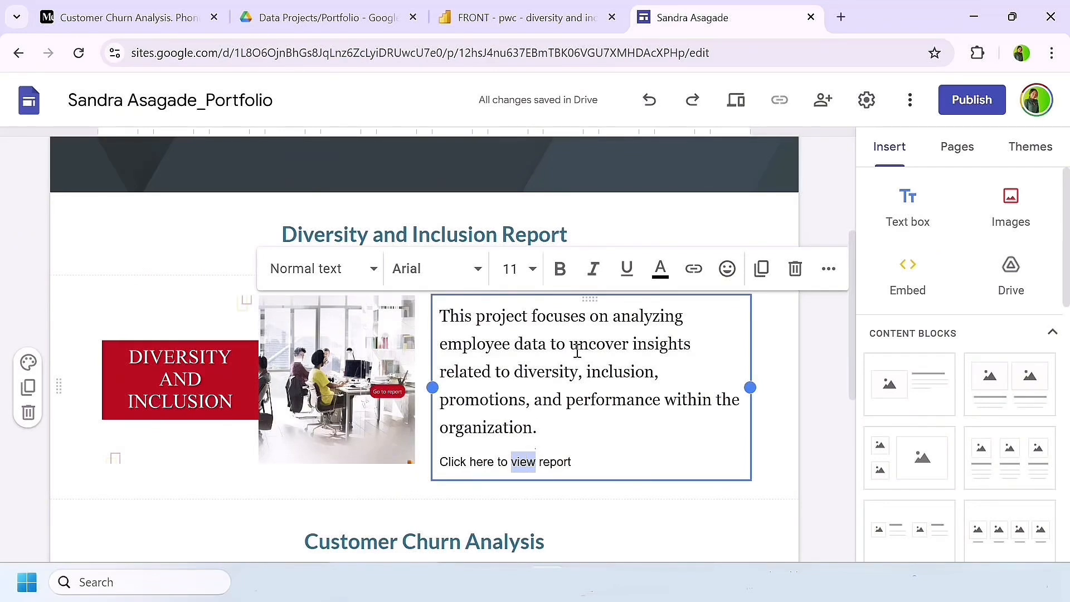
{"action": "left_click", "coordinate": [694, 268]}
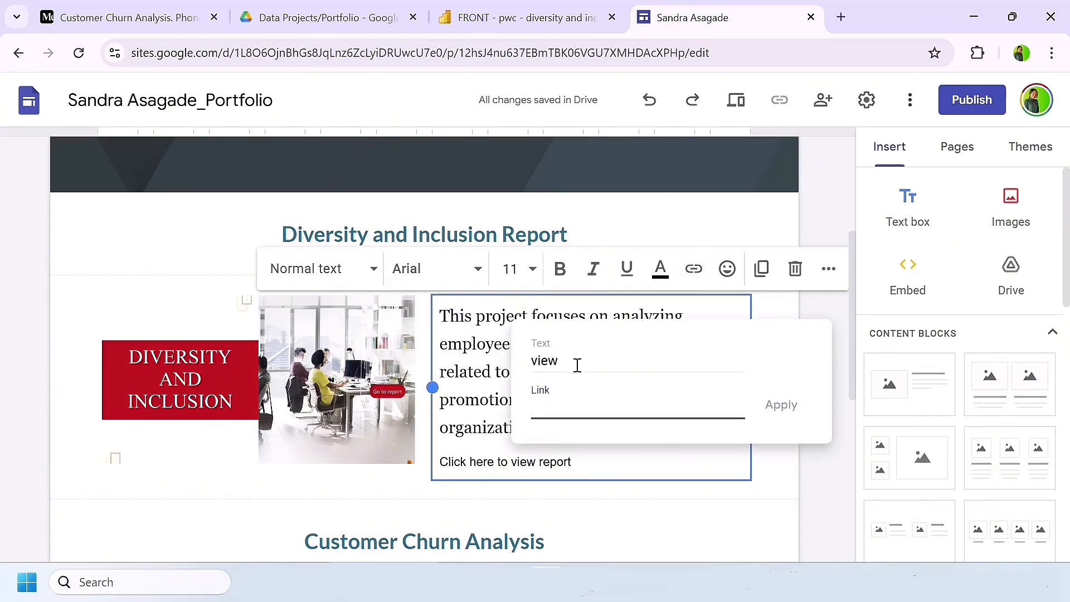
{"action": "key", "text": "super+v"}
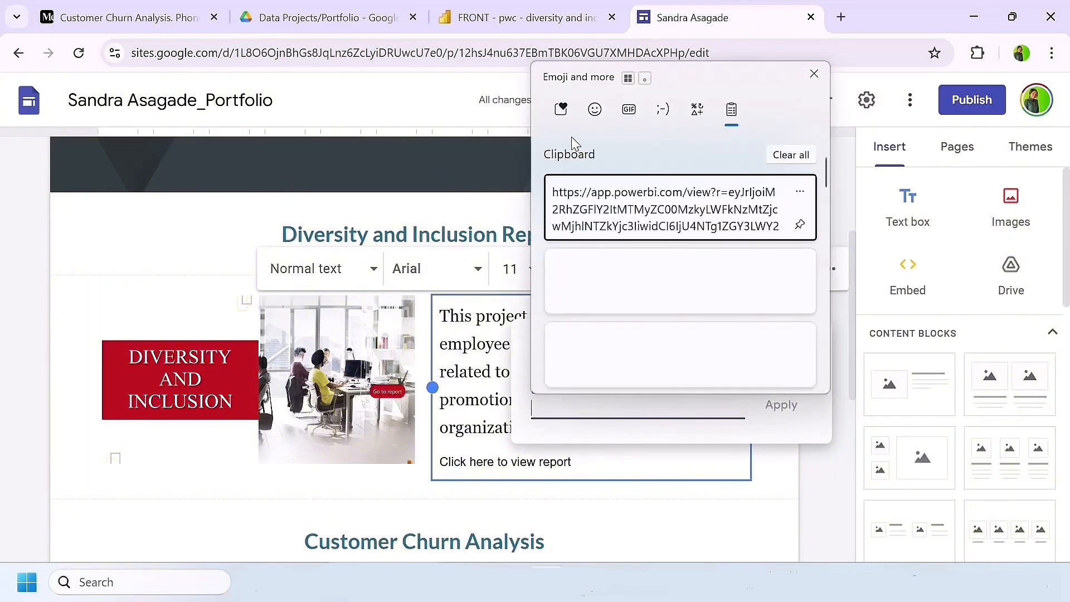
{"action": "left_click", "coordinate": [616, 212]}
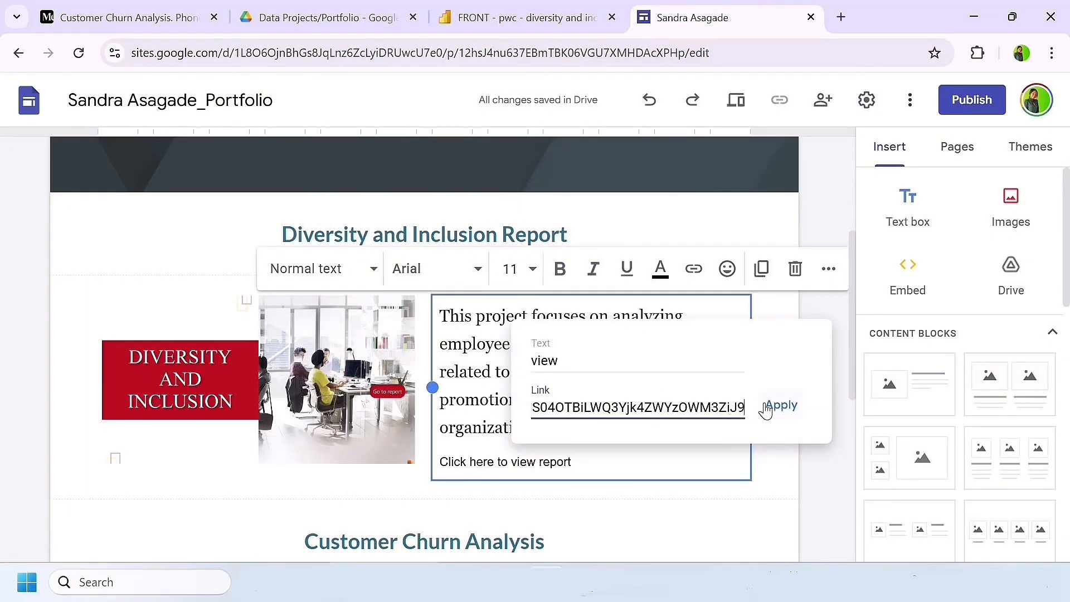
{"action": "left_click", "coordinate": [777, 405]}
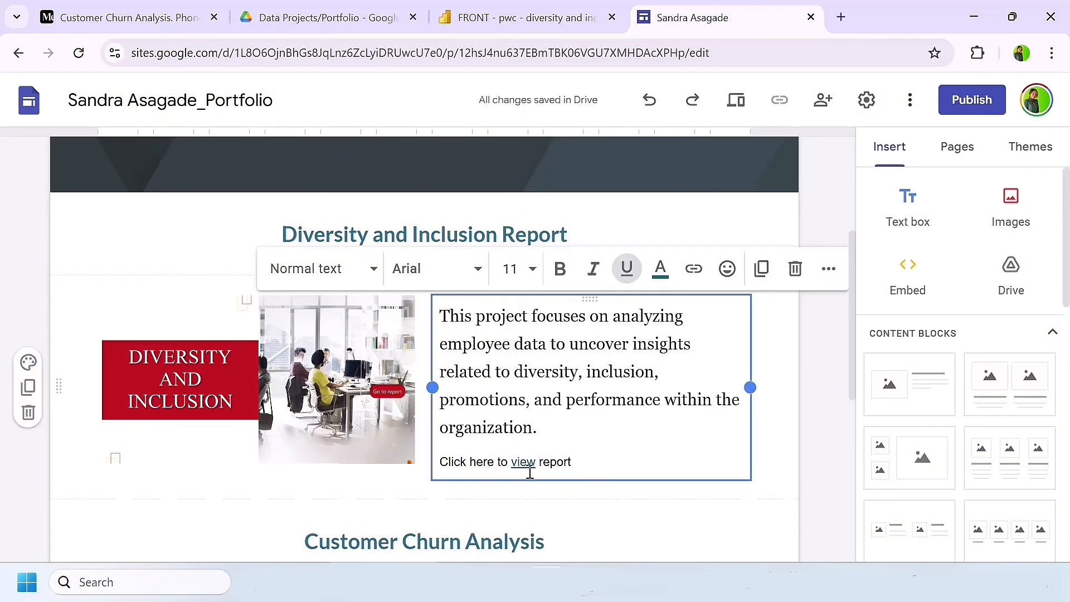
Step: Link the PhoneNOW image under Customer Churn Analysis to the copied drive.google.com report address
{"action": "scroll", "coordinate": [529, 470], "scroll_direction": "down", "scroll_amount": 5}
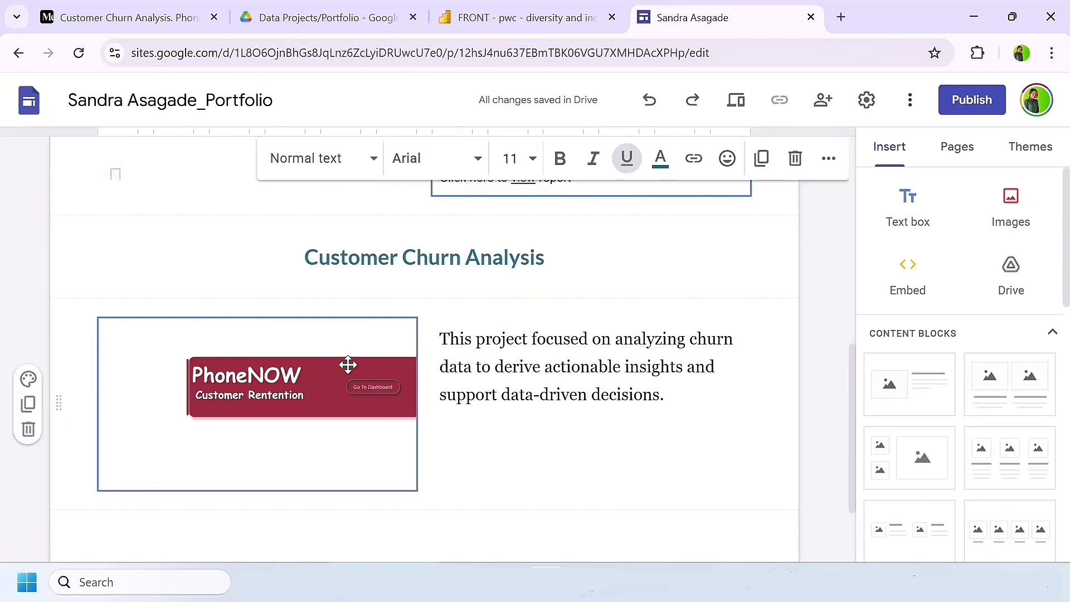
{"action": "left_click", "coordinate": [353, 352]}
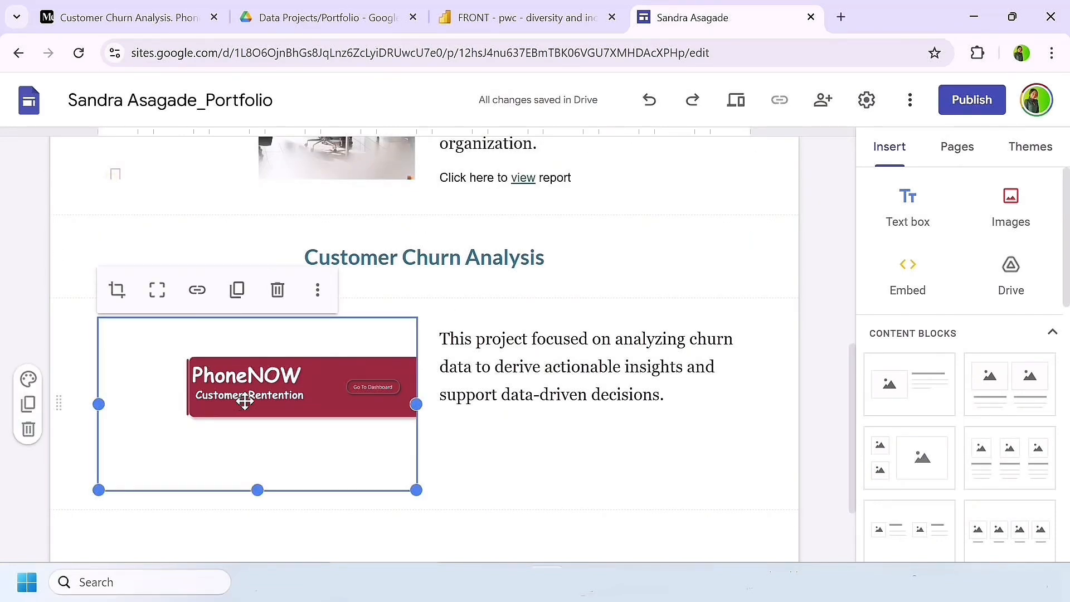
{"action": "left_click", "coordinate": [197, 290]}
{"action": "left_click", "coordinate": [222, 303]}
{"action": "key", "text": "ctrl+v"}
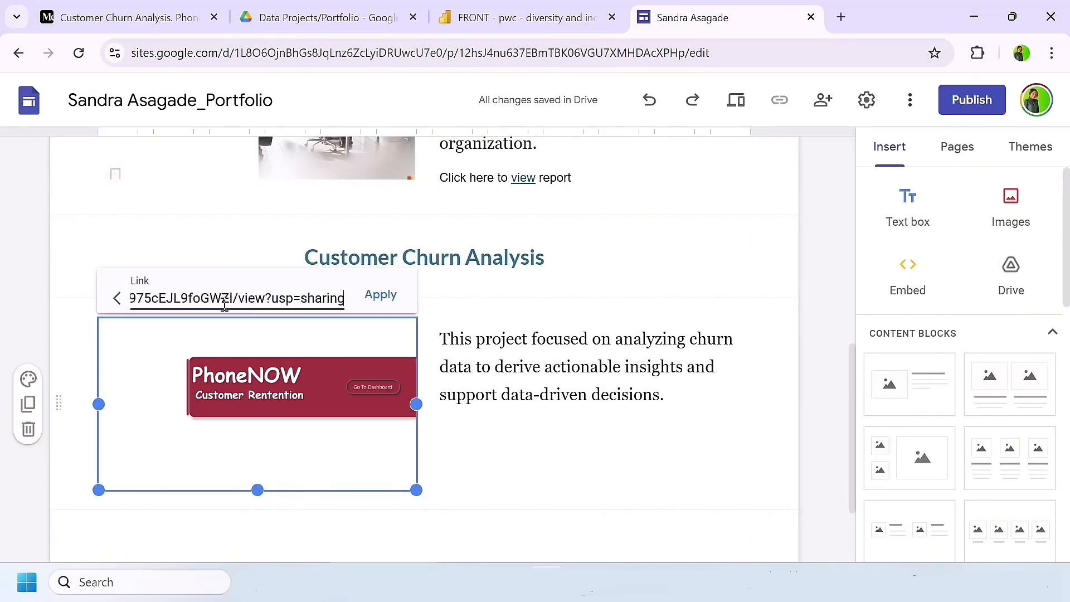
{"action": "left_click", "coordinate": [379, 297]}
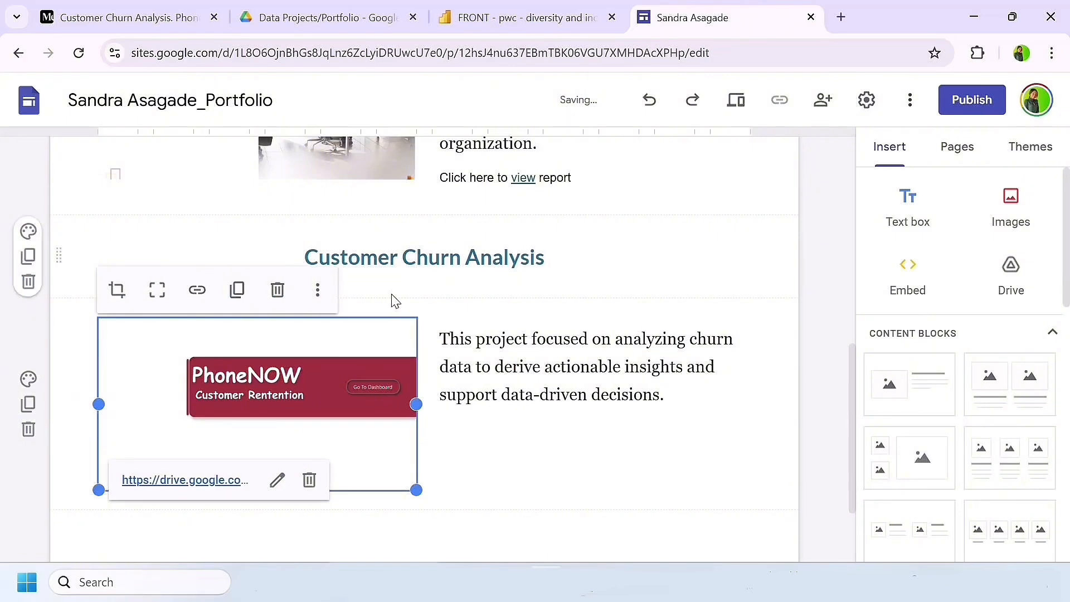
Step: Add the line "Click on image to view report" below the Customer Churn Analysis description, leaving a blank line between them
{"action": "scroll", "coordinate": [687, 394], "scroll_direction": "up", "scroll_amount": 3}
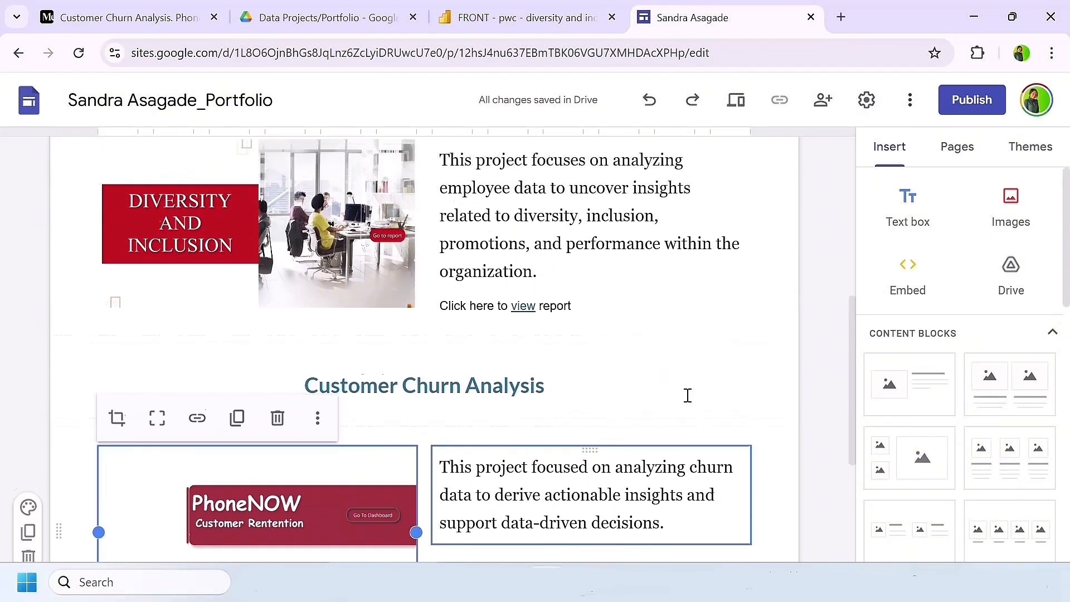
{"action": "scroll", "coordinate": [685, 397], "scroll_direction": "down", "scroll_amount": 5}
{"action": "left_click", "coordinate": [675, 318]}
{"action": "key", "text": "Return"}
{"action": "key", "text": "Return"}
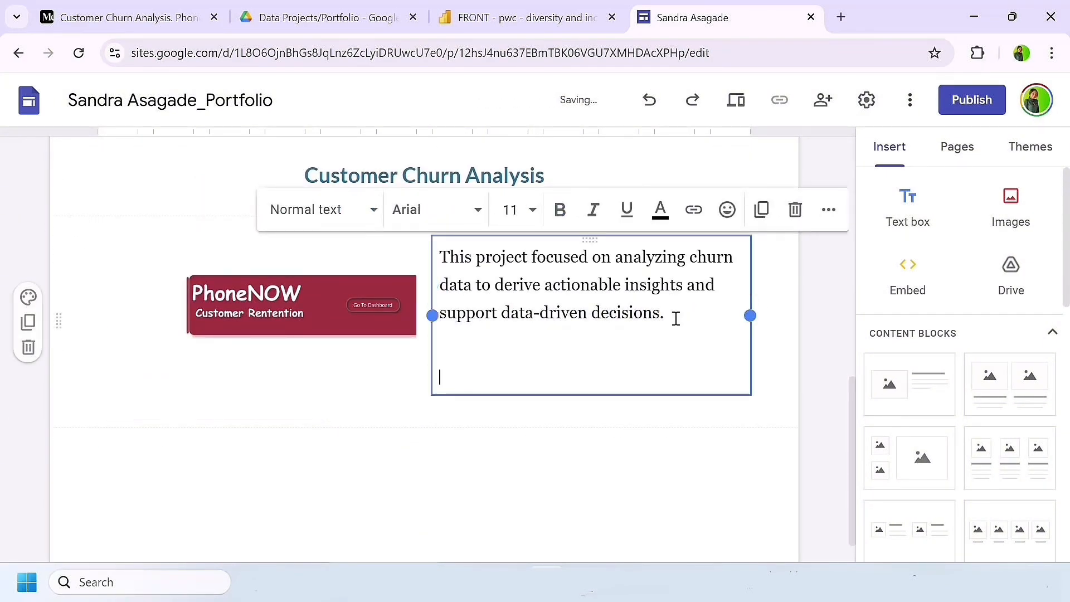
{"action": "type", "text": "Click o"}
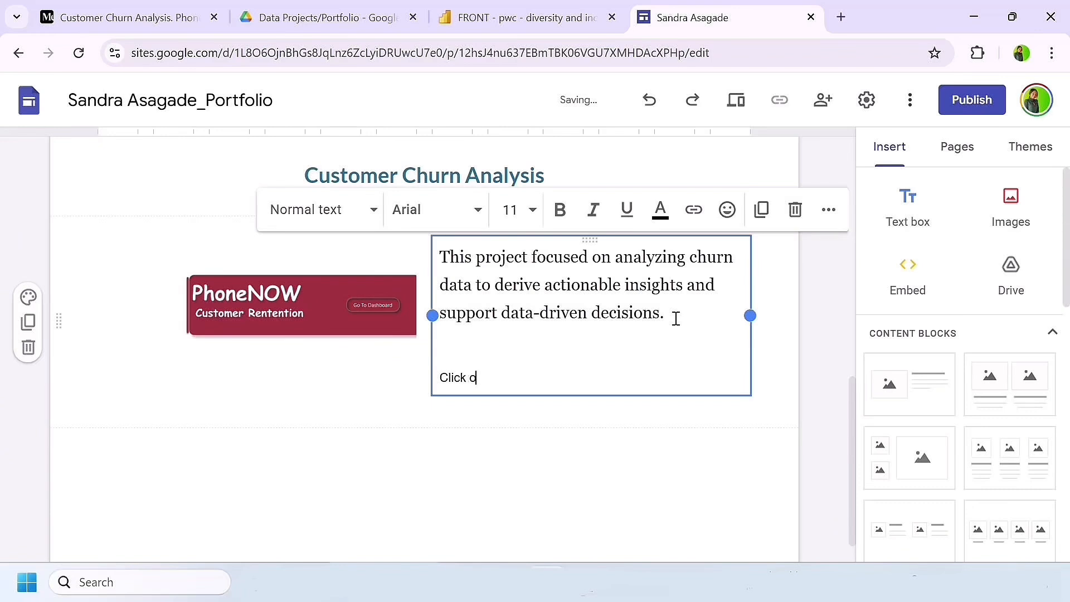
{"action": "type", "text": "n image to view report"}
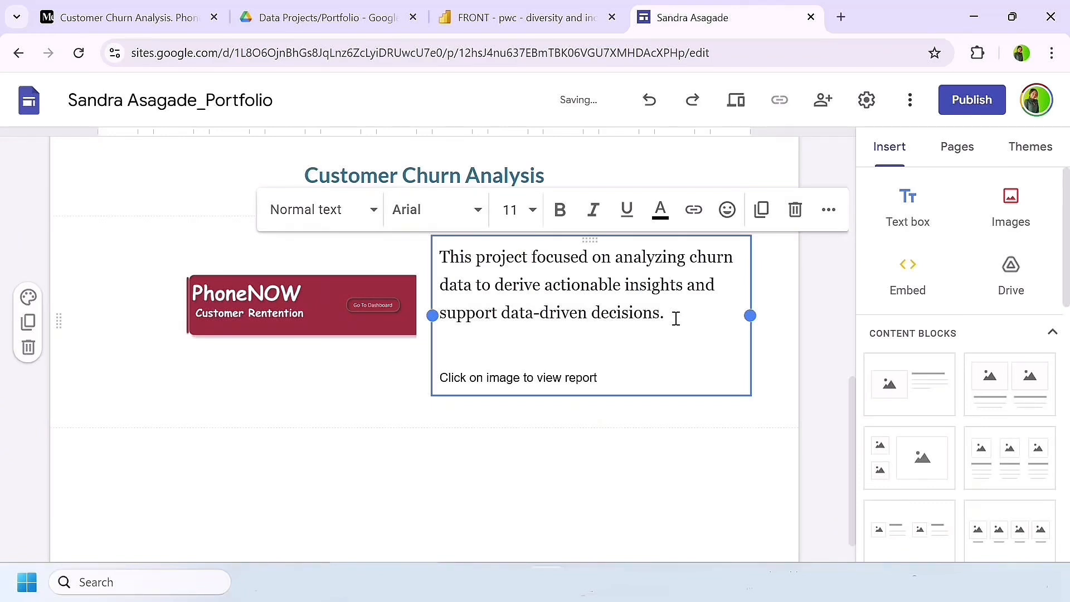
Step: Italicize the line "Click on image to view report" and end it with a period
{"action": "left_click_drag", "start_coordinate": [607, 381], "coordinate": [437, 378]}
{"action": "left_click", "coordinate": [593, 210]}
{"action": "left_click", "coordinate": [593, 213]}
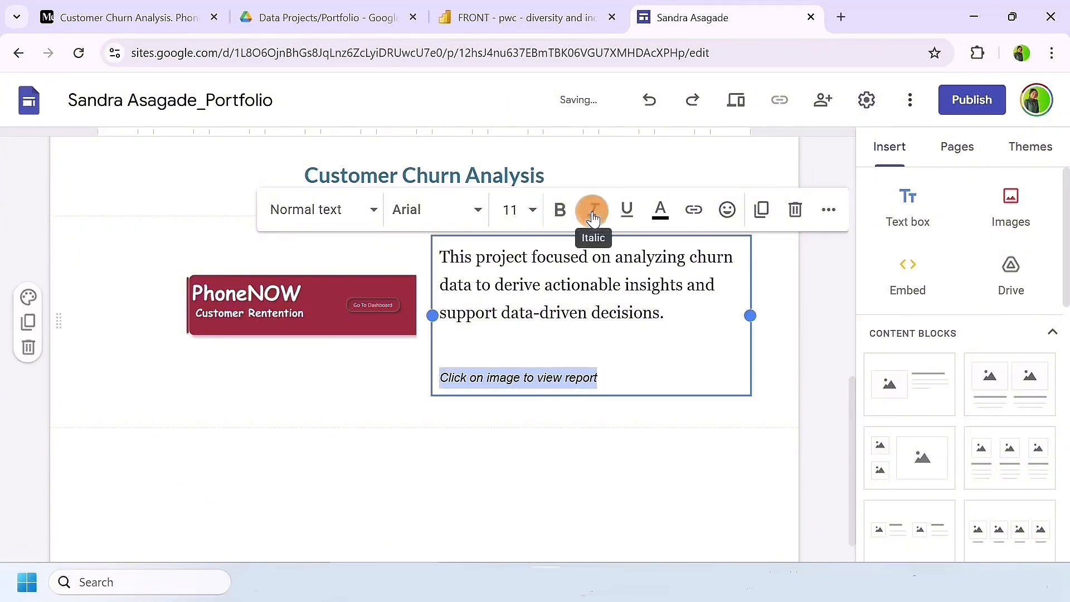
{"action": "left_click", "coordinate": [592, 216]}
{"action": "left_click", "coordinate": [629, 374]}
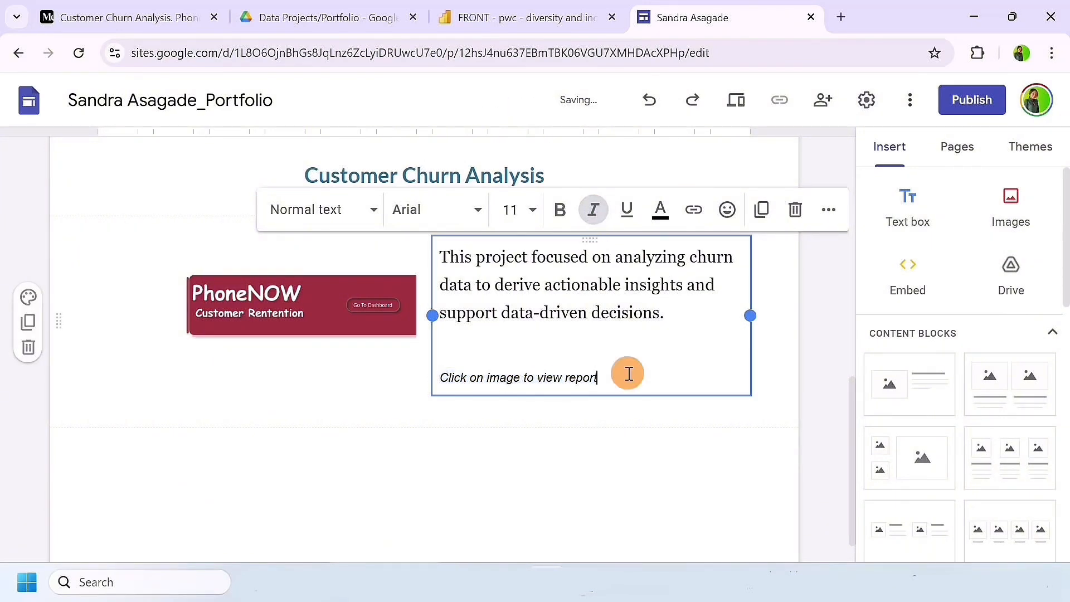
{"action": "type", "text": "."}
{"action": "left_click", "coordinate": [485, 459]}
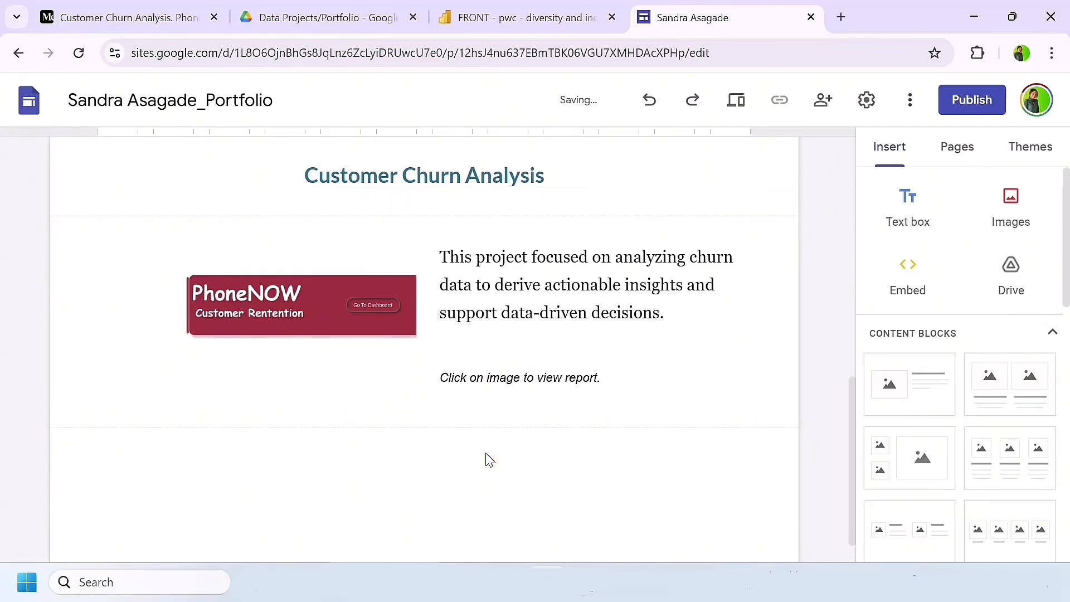
Step: Try the Title only and Large banner header types on the page header and restore the Banner type
{"action": "scroll", "coordinate": [485, 455], "scroll_direction": "up", "scroll_amount": 10}
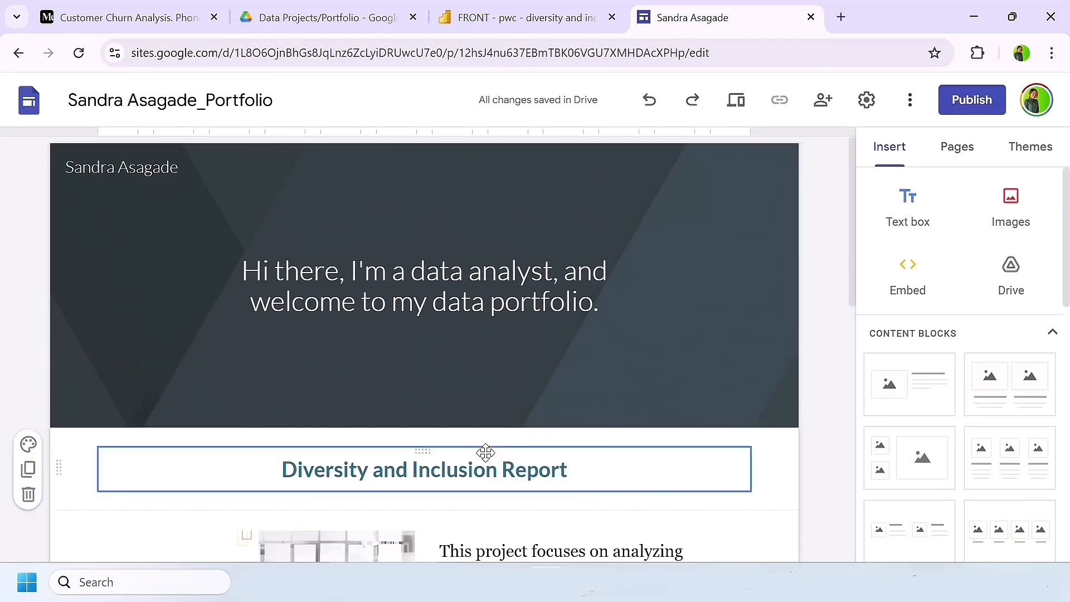
{"action": "left_click", "coordinate": [490, 248]}
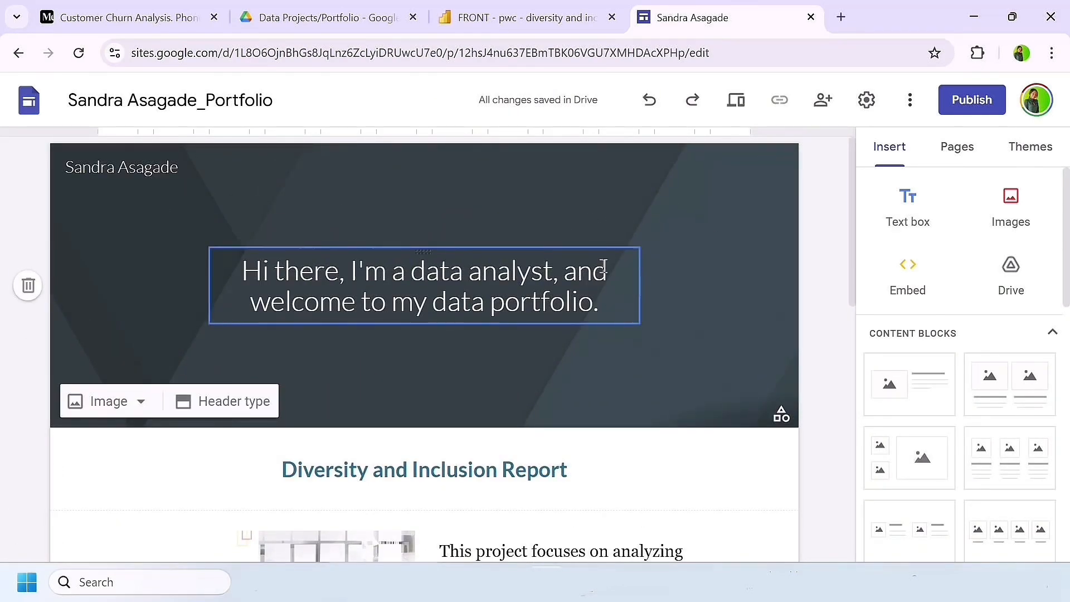
{"action": "left_click", "coordinate": [208, 400]}
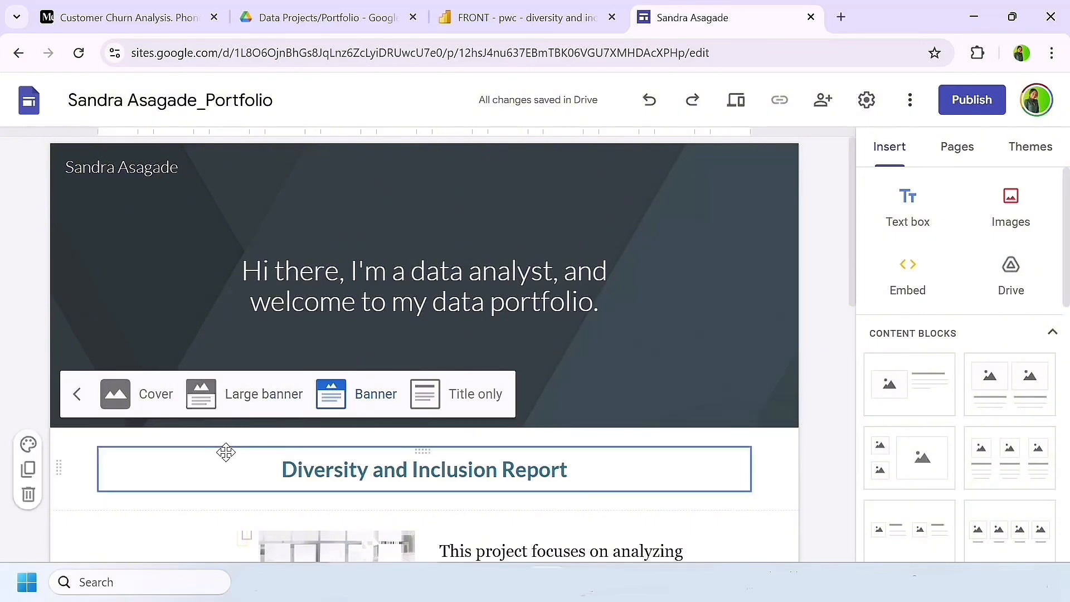
{"action": "left_click", "coordinate": [449, 388]}
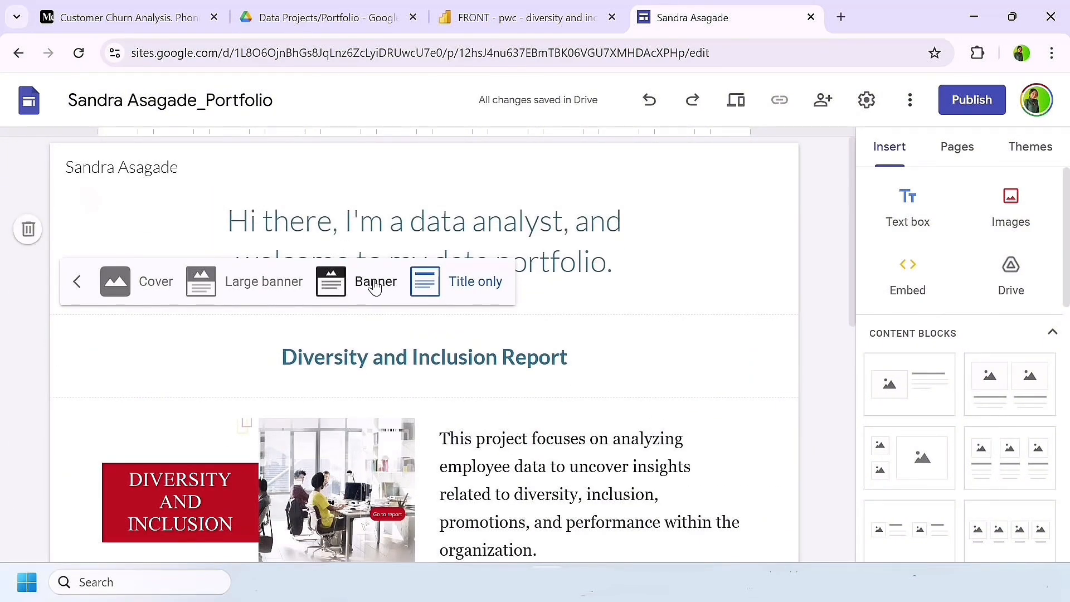
{"action": "left_click", "coordinate": [245, 282]}
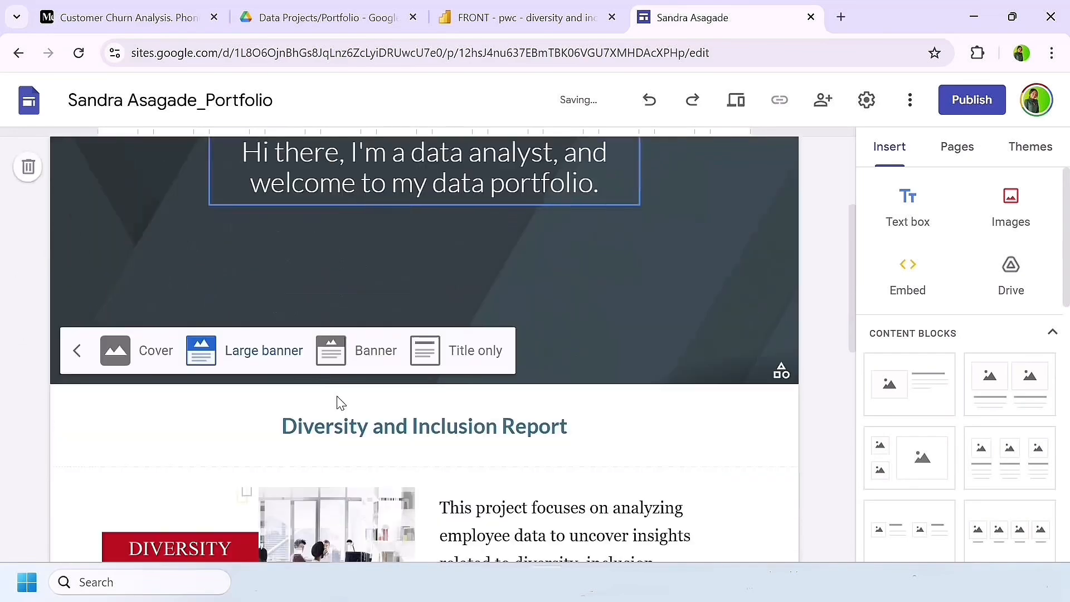
{"action": "left_click", "coordinate": [361, 356]}
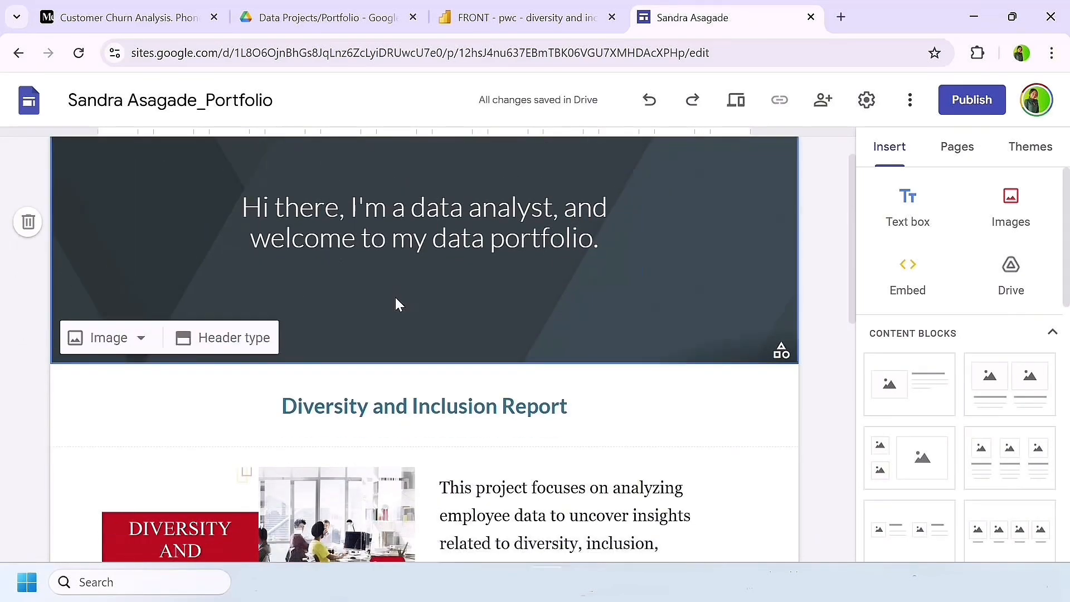
Step: Try the Style 3 section color on the Diversity and Inclusion image and description section and restore Style 1
{"action": "scroll", "coordinate": [345, 335], "scroll_direction": "down", "scroll_amount": 8}
{"action": "scroll", "coordinate": [293, 363], "scroll_direction": "up", "scroll_amount": 5}
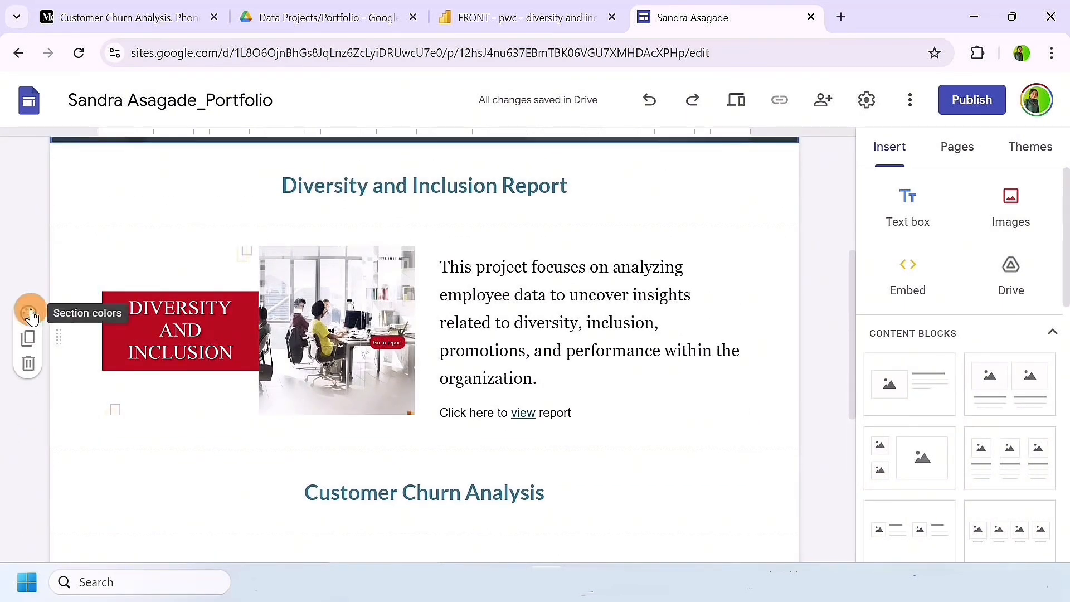
{"action": "left_click", "coordinate": [31, 315]}
{"action": "left_click", "coordinate": [79, 433]}
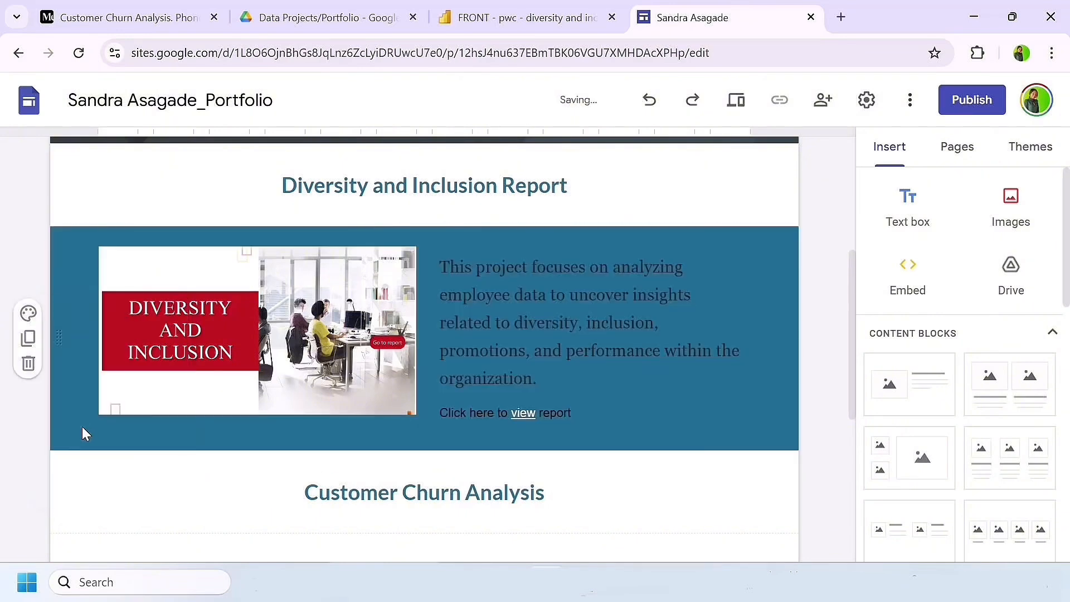
{"action": "scroll", "coordinate": [273, 478], "scroll_direction": "up", "scroll_amount": 2}
{"action": "scroll", "coordinate": [272, 480], "scroll_direction": "down", "scroll_amount": 3}
{"action": "scroll", "coordinate": [272, 481], "scroll_direction": "up", "scroll_amount": 3}
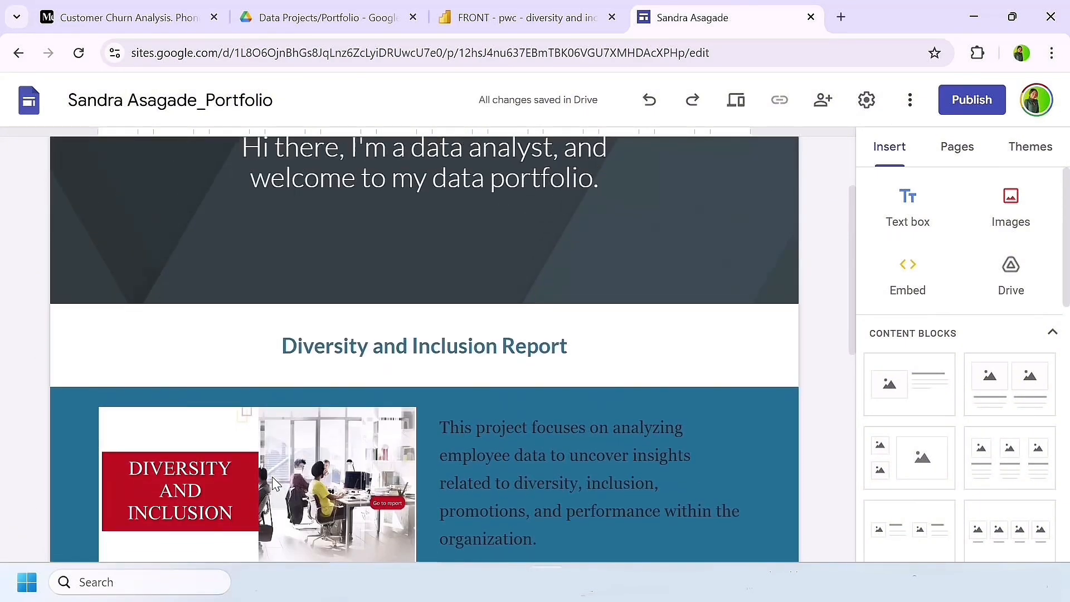
{"action": "scroll", "coordinate": [272, 480], "scroll_direction": "down", "scroll_amount": 3}
{"action": "left_click", "coordinate": [28, 232]}
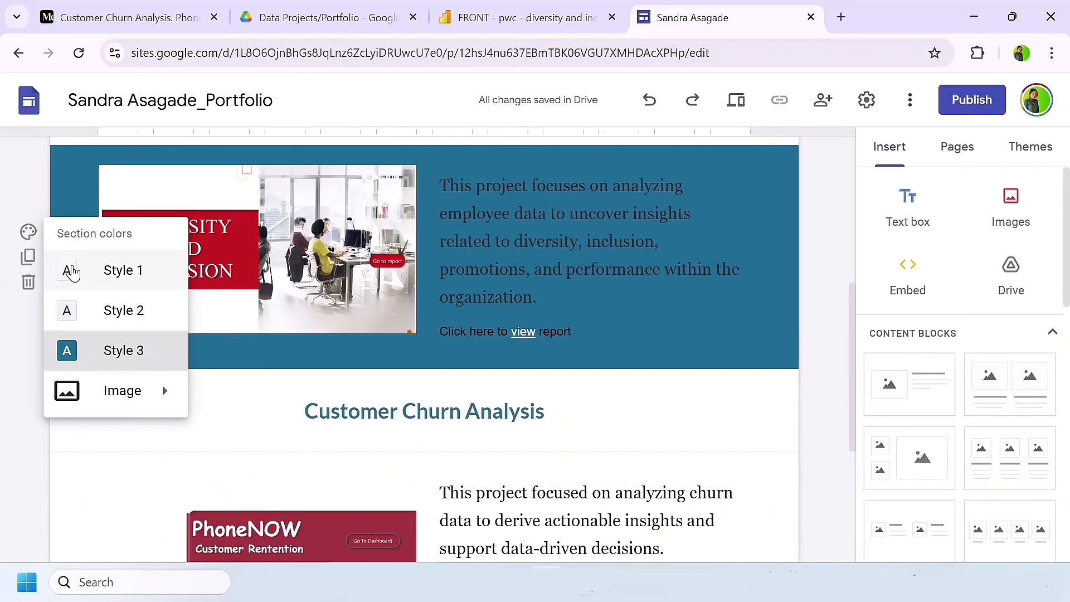
{"action": "left_click", "coordinate": [71, 272]}
Step: Apply the Style 2 section color to the Diversity and Inclusion Report heading section
{"action": "scroll", "coordinate": [145, 279], "scroll_direction": "up", "scroll_amount": 3}
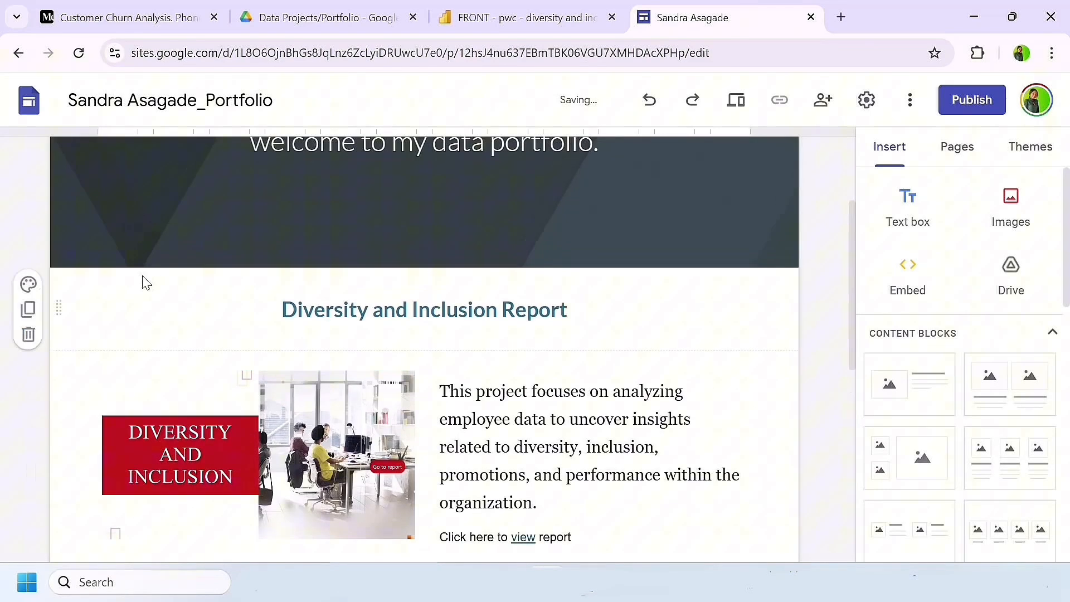
{"action": "left_click", "coordinate": [30, 285]}
{"action": "left_click", "coordinate": [90, 362]}
Step: Apply the Style 2 section color to the Customer Churn Analysis heading section
{"action": "scroll", "coordinate": [249, 396], "scroll_direction": "down", "scroll_amount": 1}
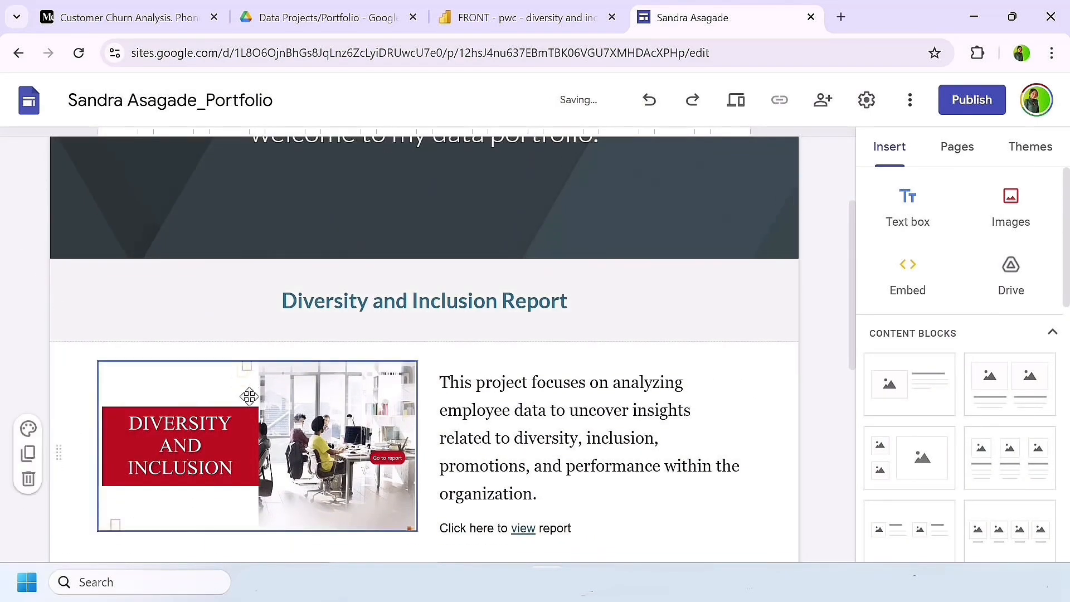
{"action": "scroll", "coordinate": [250, 398], "scroll_direction": "down", "scroll_amount": 5}
{"action": "left_click", "coordinate": [28, 299]}
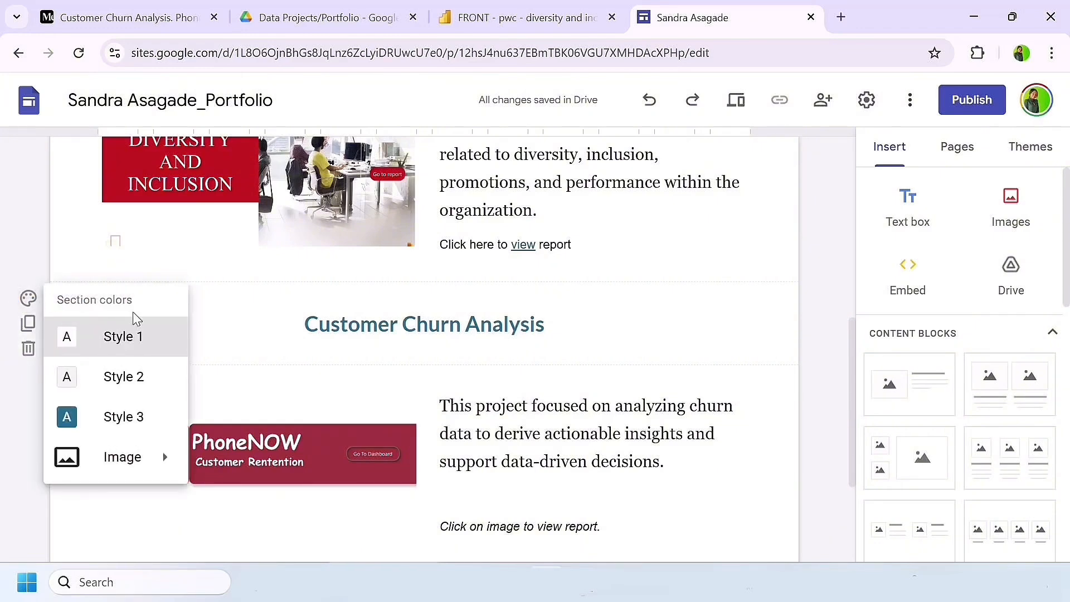
{"action": "left_click", "coordinate": [270, 325]}
{"action": "left_click", "coordinate": [28, 299]}
{"action": "left_click", "coordinate": [81, 380]}
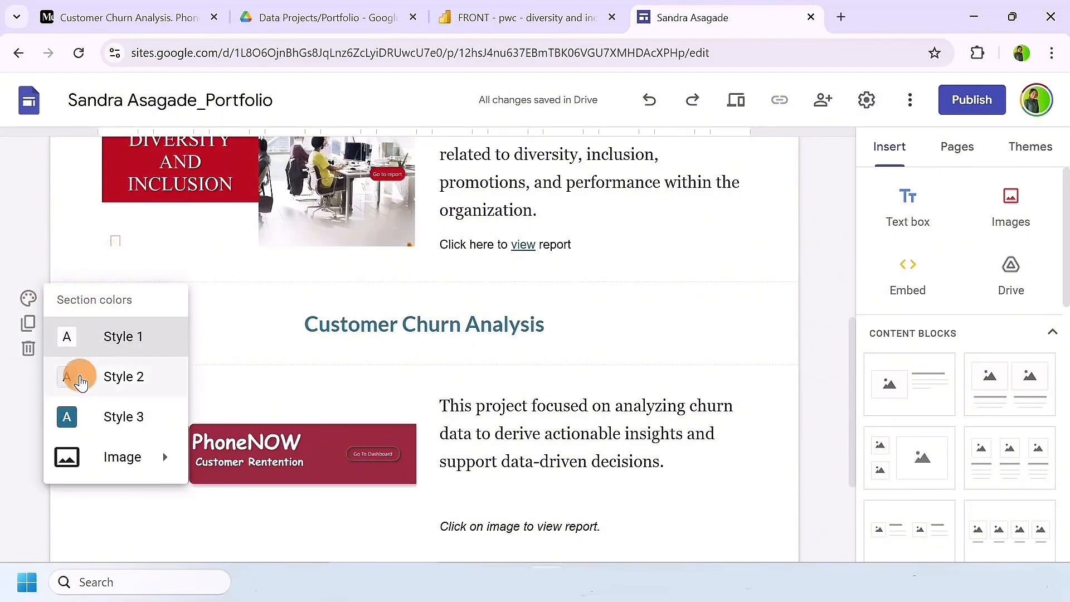
Step: Add a footer to the page and enter LinkedIn as its text
{"action": "scroll", "coordinate": [471, 473], "scroll_direction": "down", "scroll_amount": 4}
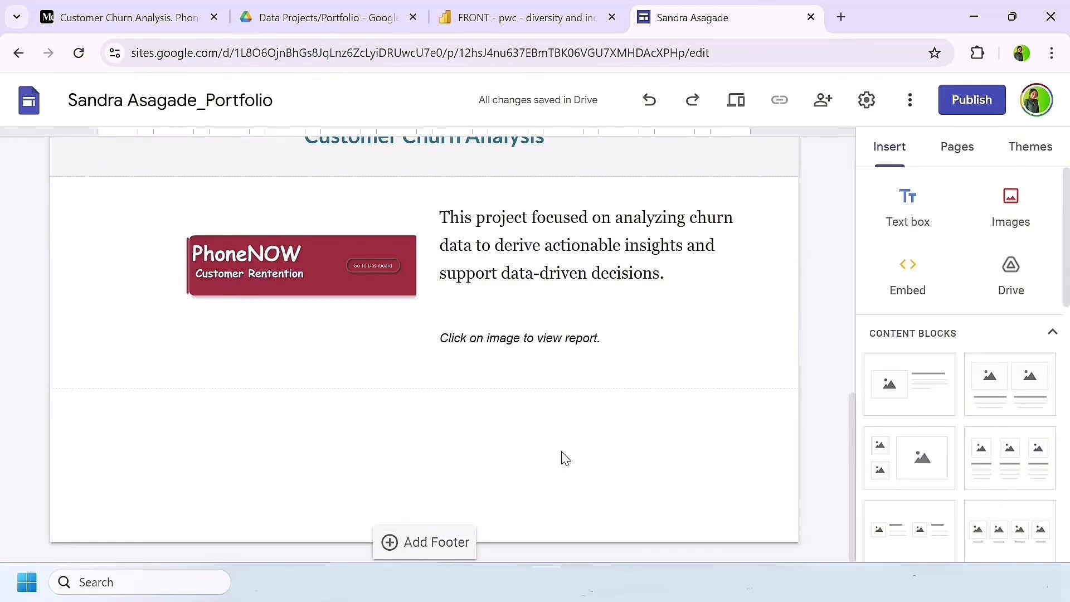
{"action": "left_click", "coordinate": [432, 542]}
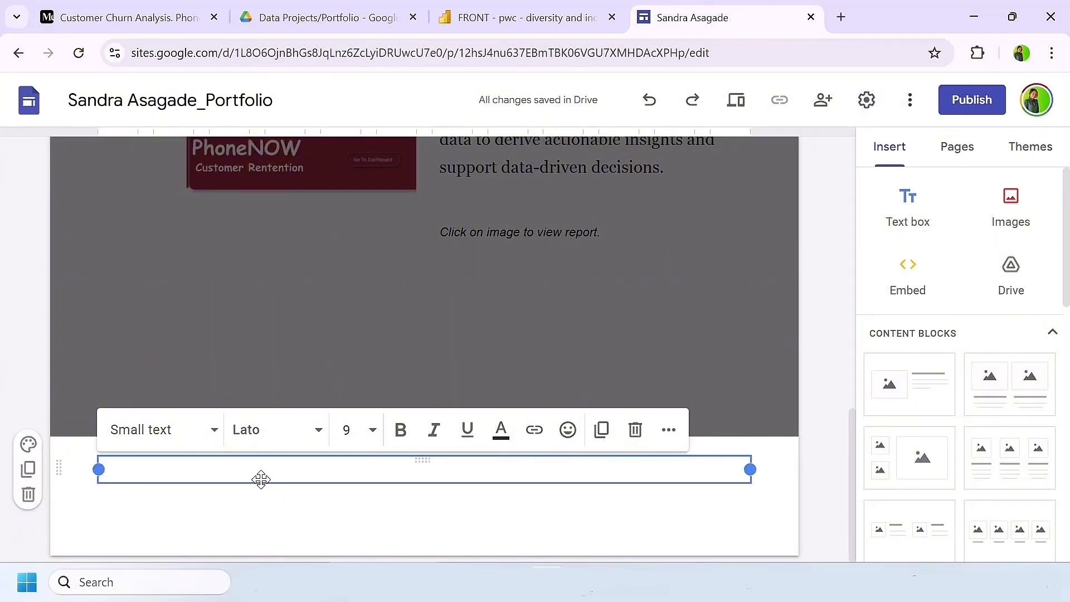
{"action": "type", "text": "LinkedIn"}
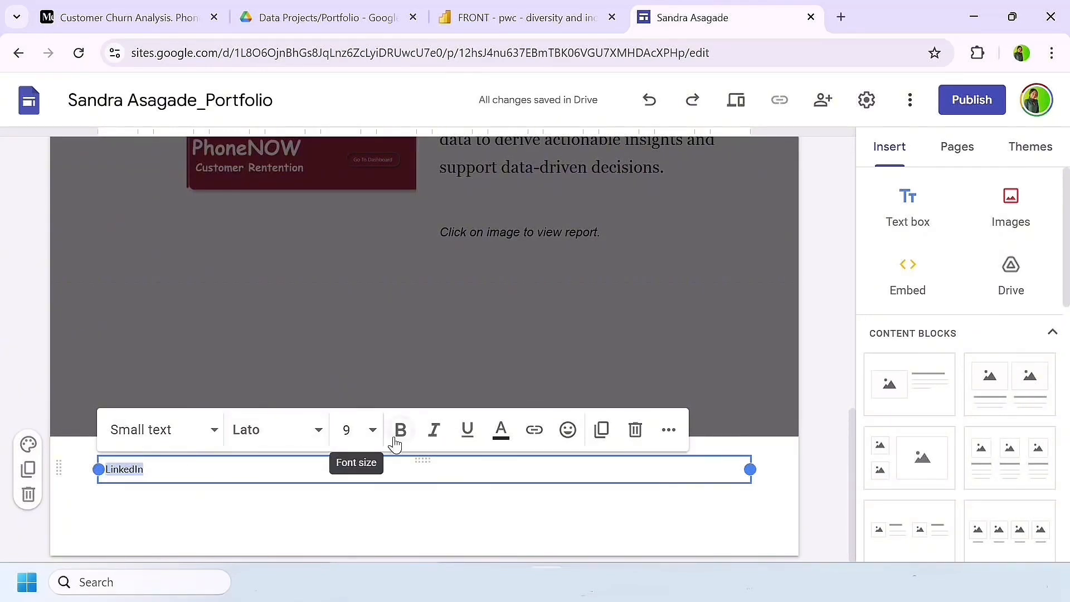
Step: Set the font size of the footer's LinkedIn text to 14
{"action": "left_click", "coordinate": [372, 432]}
{"action": "scroll", "coordinate": [355, 312], "scroll_direction": "down", "scroll_amount": 3}
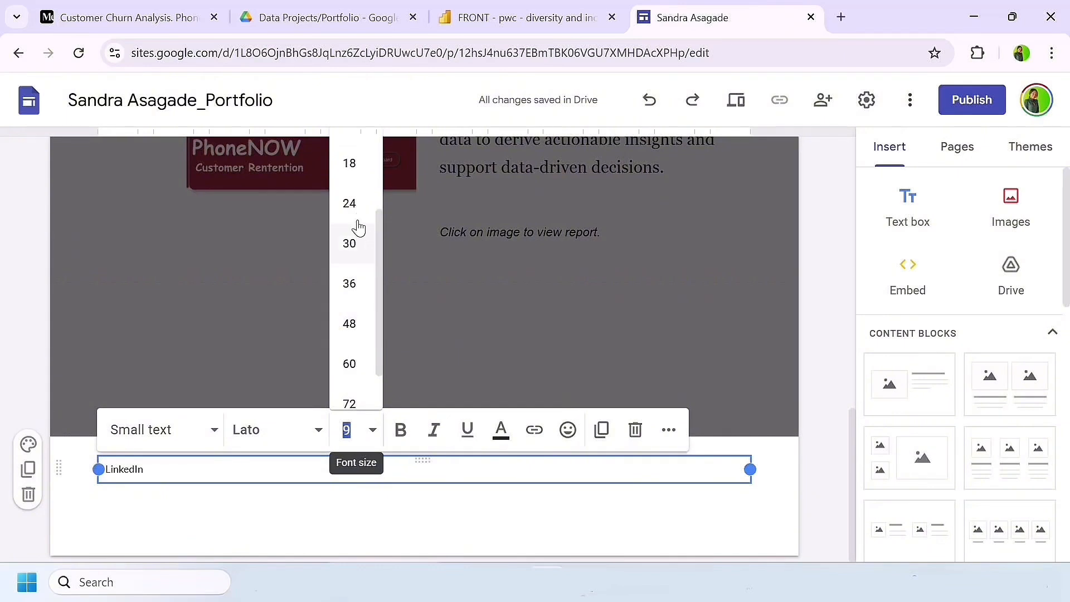
{"action": "left_click", "coordinate": [352, 163]}
{"action": "left_click", "coordinate": [355, 430]}
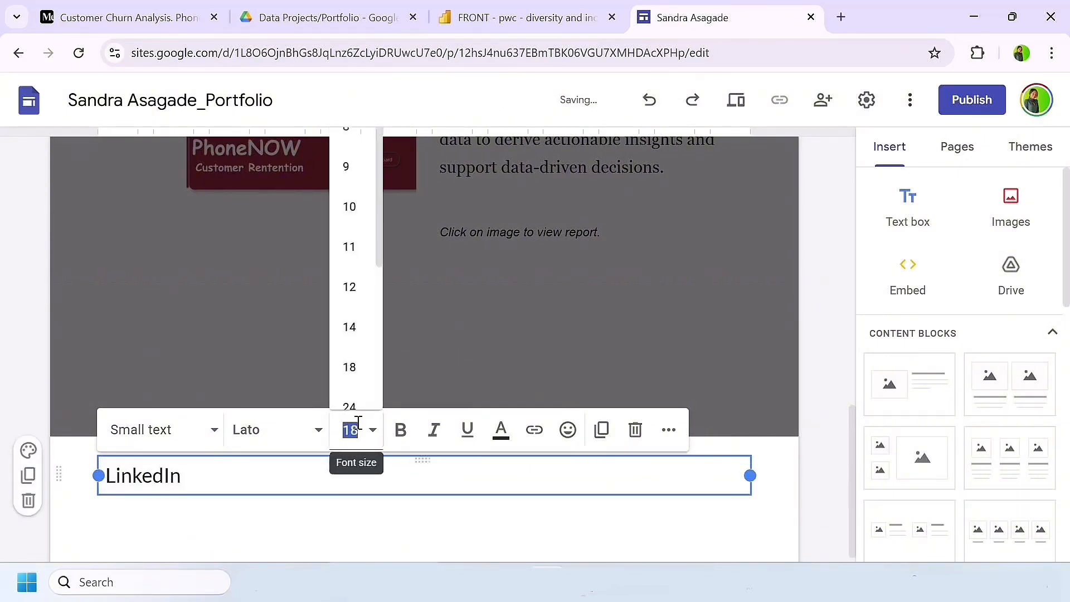
{"action": "left_click", "coordinate": [353, 319]}
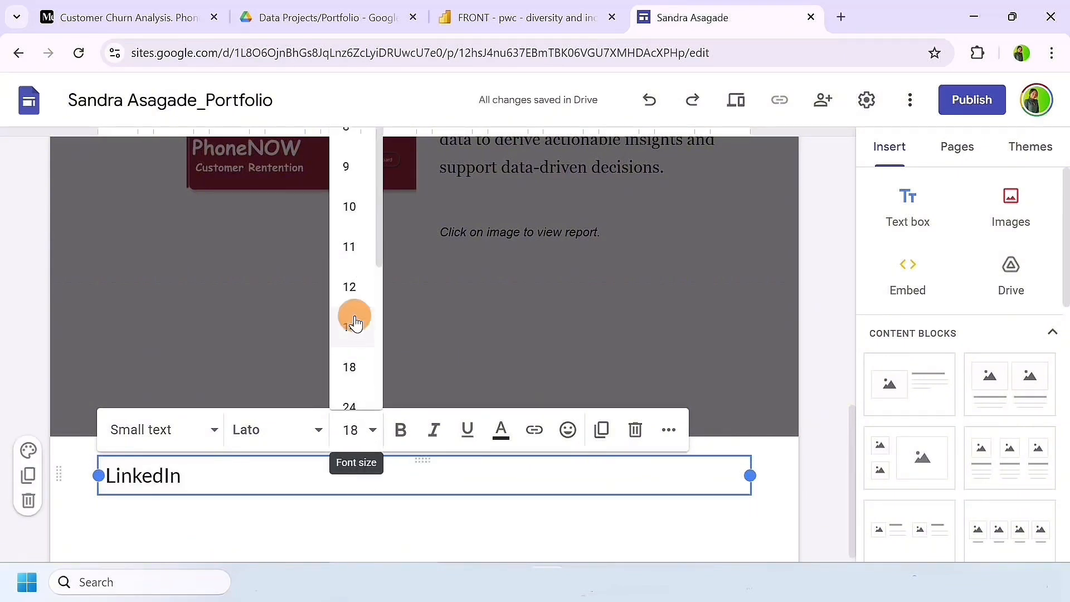
Step: Link the footer's LinkedIn text to the portfolio owner's LinkedIn profile address
{"action": "left_click", "coordinate": [186, 471]}
{"action": "left_click_drag", "start_coordinate": [191, 473], "coordinate": [209, 450]}
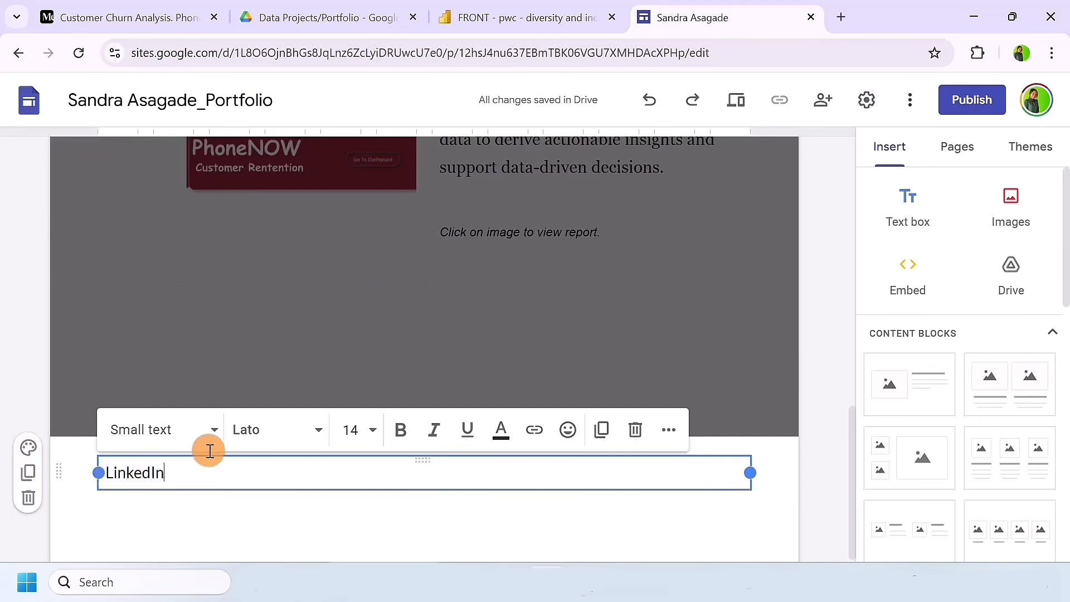
{"action": "left_click", "coordinate": [840, 17]}
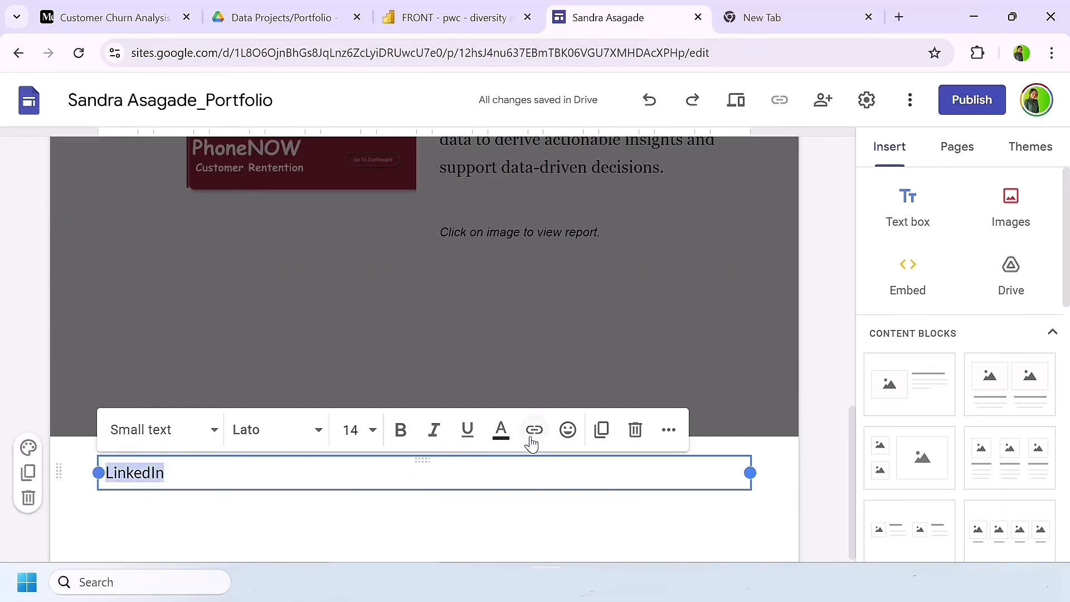
{"action": "left_click", "coordinate": [538, 433]}
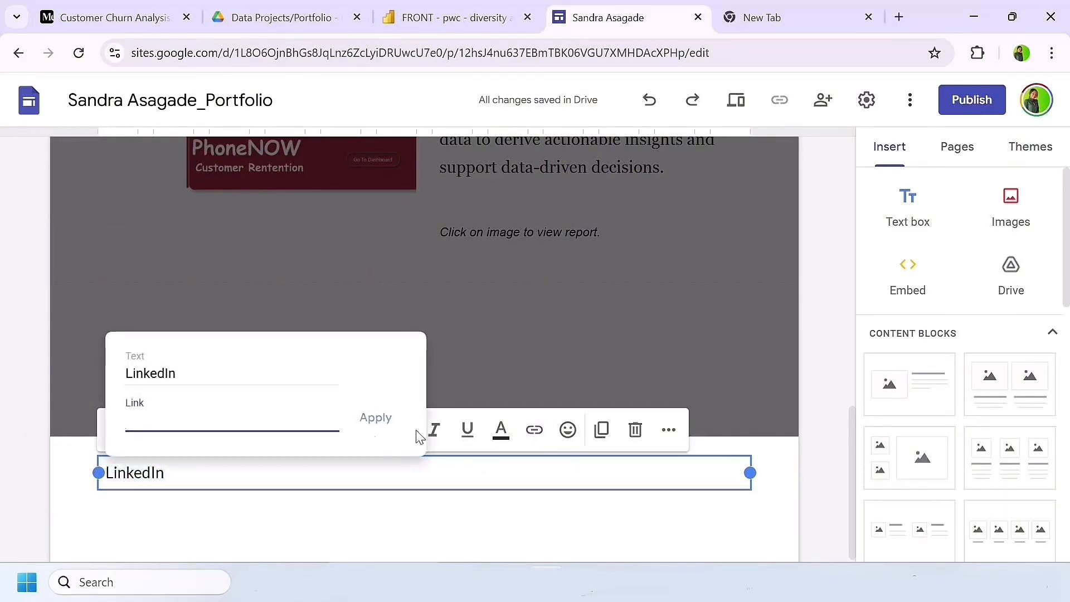
{"action": "type", "text": "https://linkedin.com/in/sandra-asagade/"}
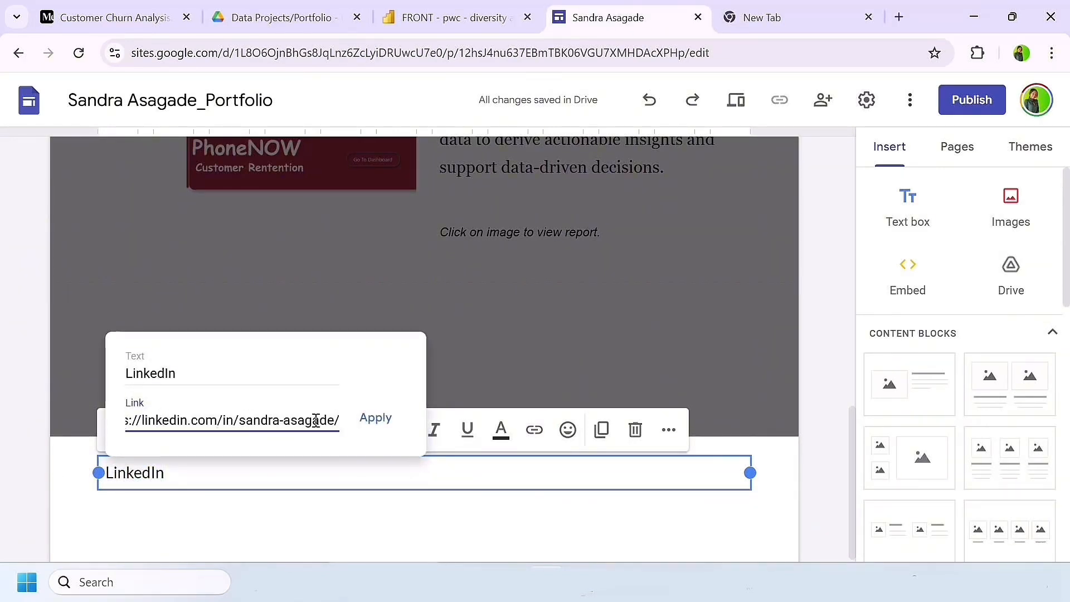
{"action": "left_click", "coordinate": [375, 418]}
Step: Add ", Email" after LinkedIn in the footer and link the word Email to the owner's e-mail address
{"action": "left_click", "coordinate": [184, 477]}
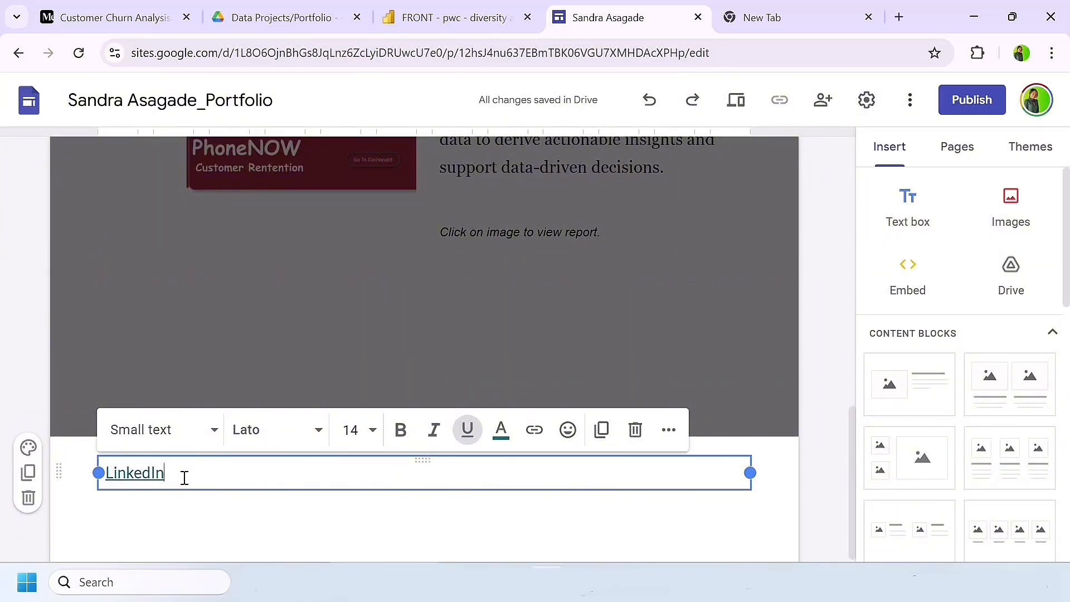
{"action": "type", "text": ", "}
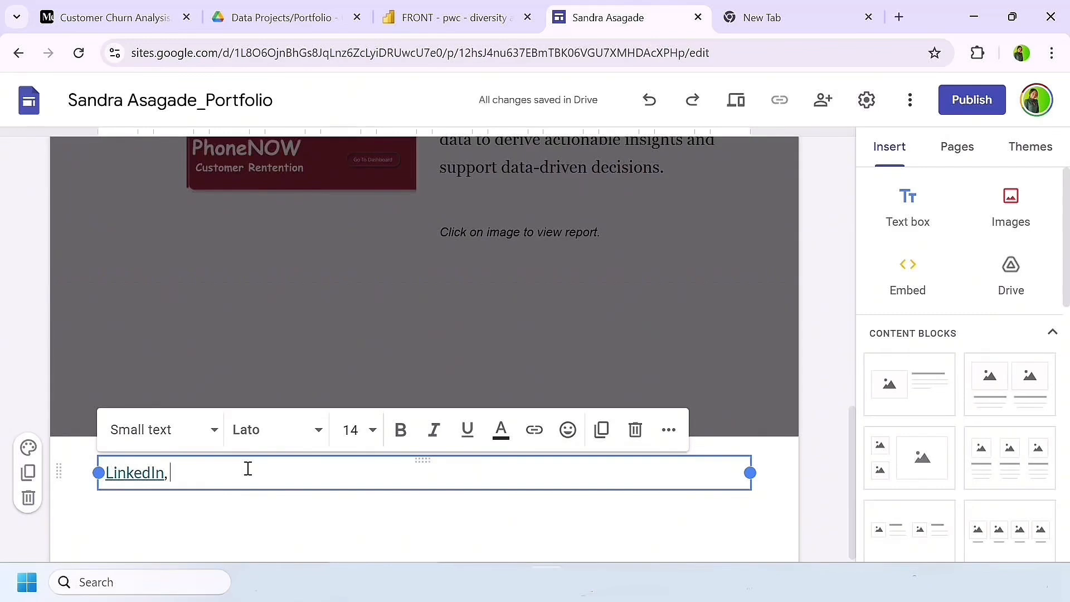
{"action": "type", "text": "Email"}
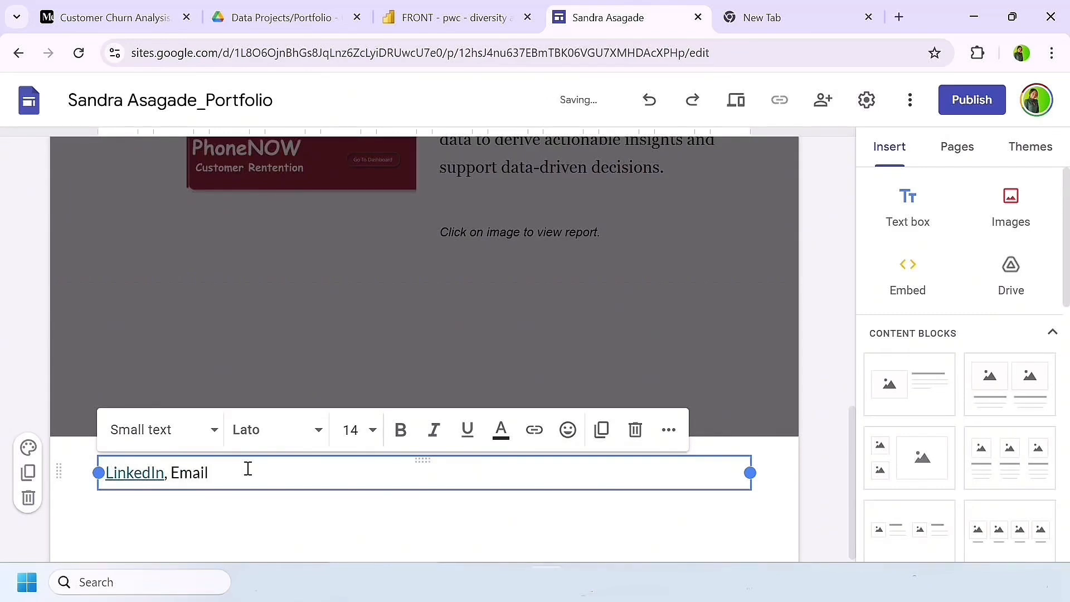
{"action": "double_click", "coordinate": [179, 471]}
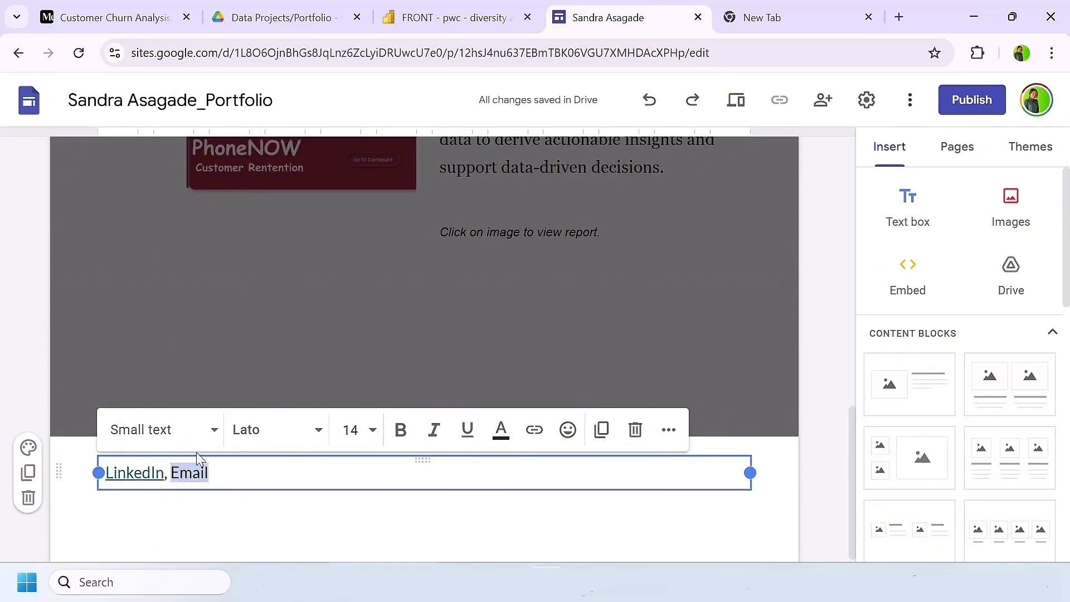
{"action": "left_click", "coordinate": [534, 430]}
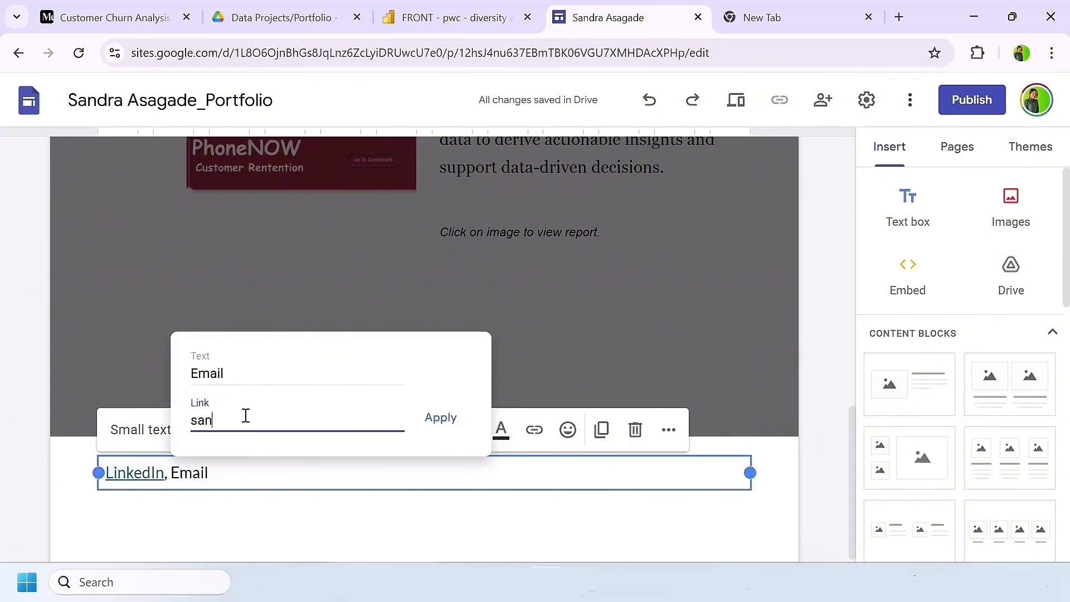
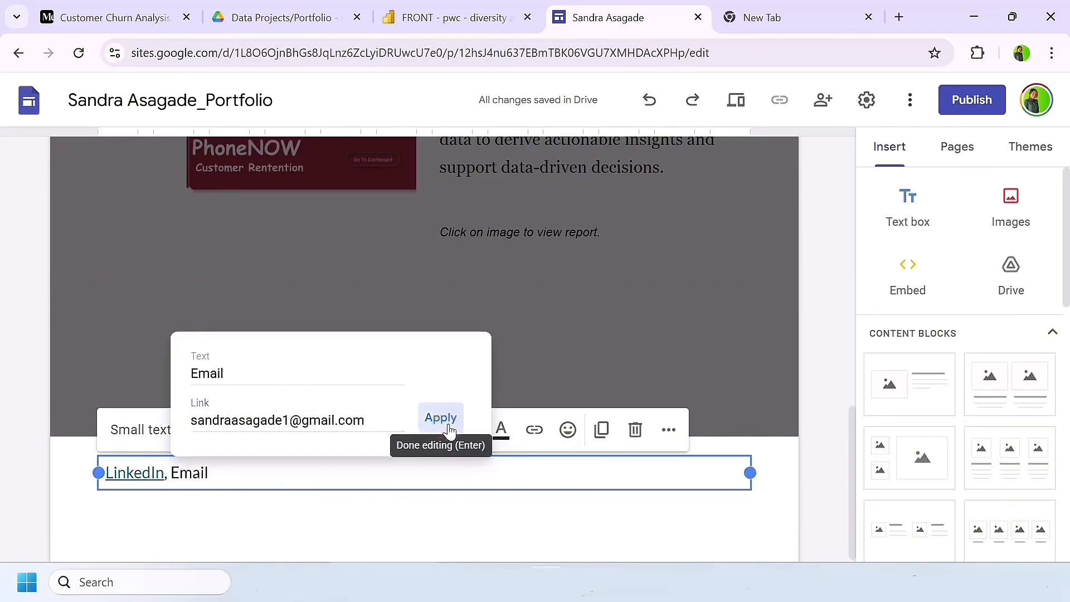
{"action": "left_click", "coordinate": [440, 424]}
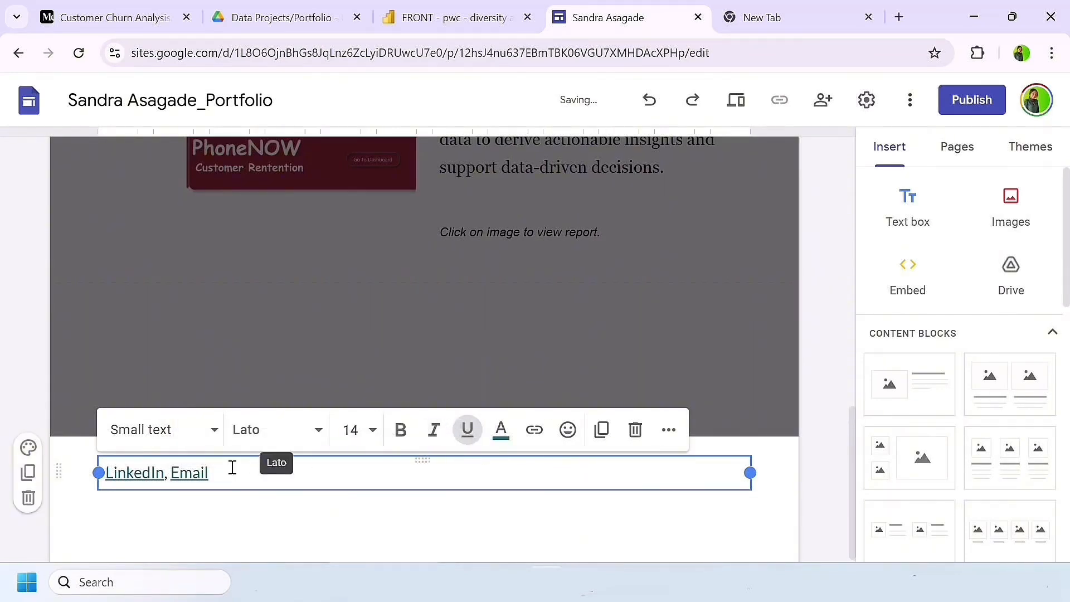
Step: Center the LinkedIn and Email links in the footer and finish editing the footer
{"action": "triple_click", "coordinate": [455, 467]}
{"action": "left_click", "coordinate": [668, 429]}
{"action": "left_click", "coordinate": [357, 470]}
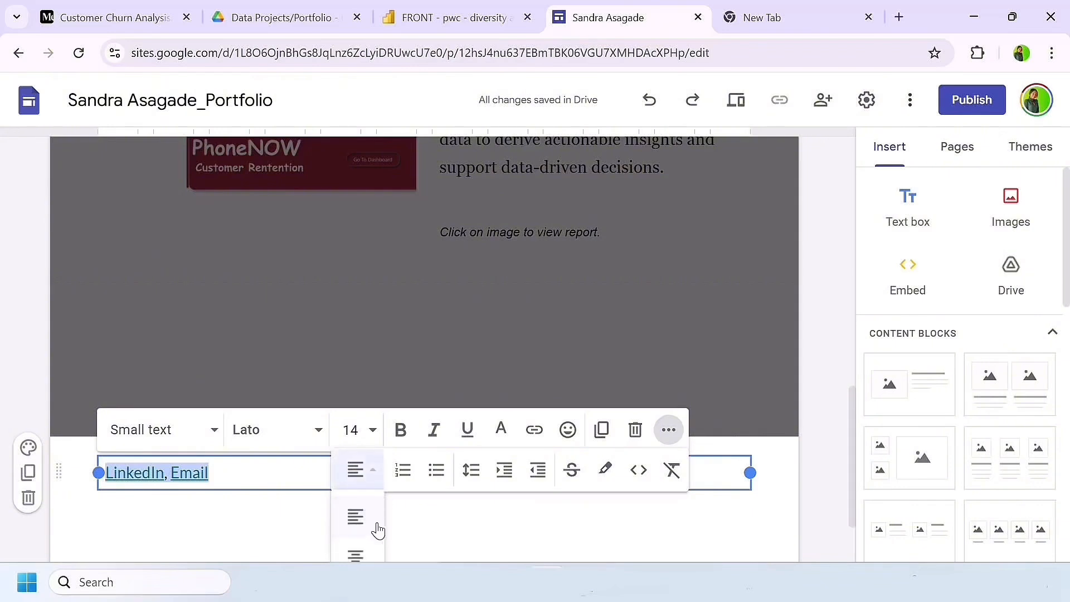
{"action": "left_click", "coordinate": [358, 457]}
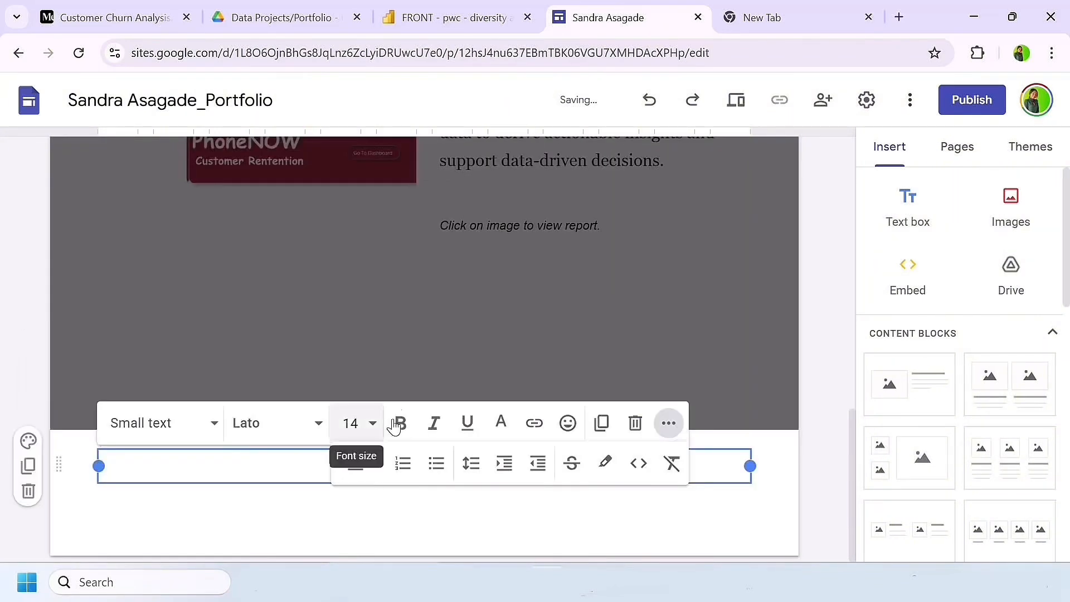
{"action": "left_click", "coordinate": [668, 423]}
{"action": "left_click", "coordinate": [697, 374]}
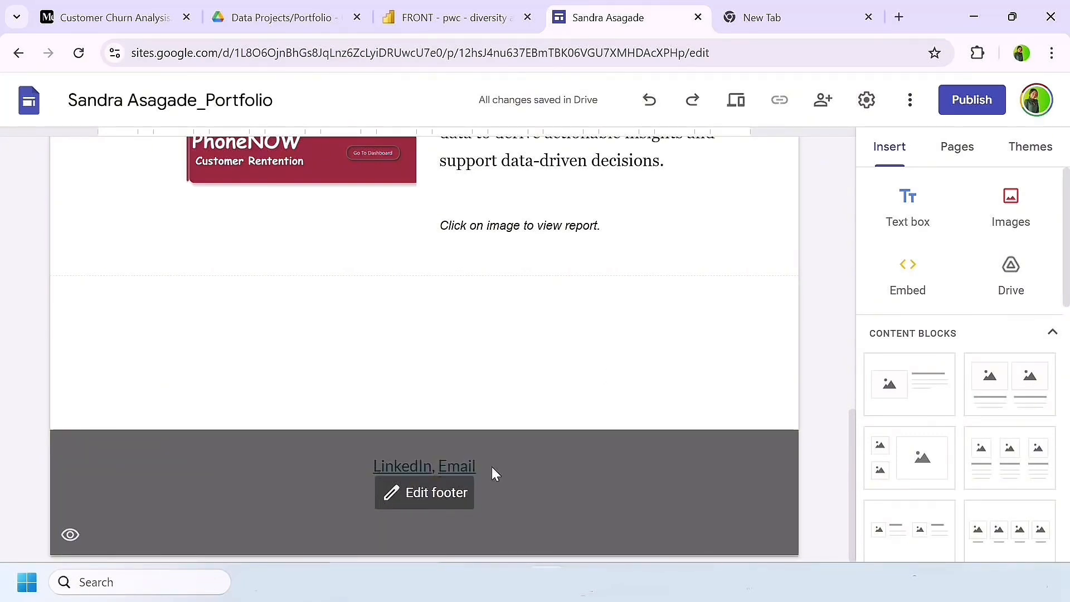
Step: Embed the Diversity and Inclusion Power BI report by its URL, using the report page display instead of the link card
{"action": "scroll", "coordinate": [673, 258], "scroll_direction": "up", "scroll_amount": 15}
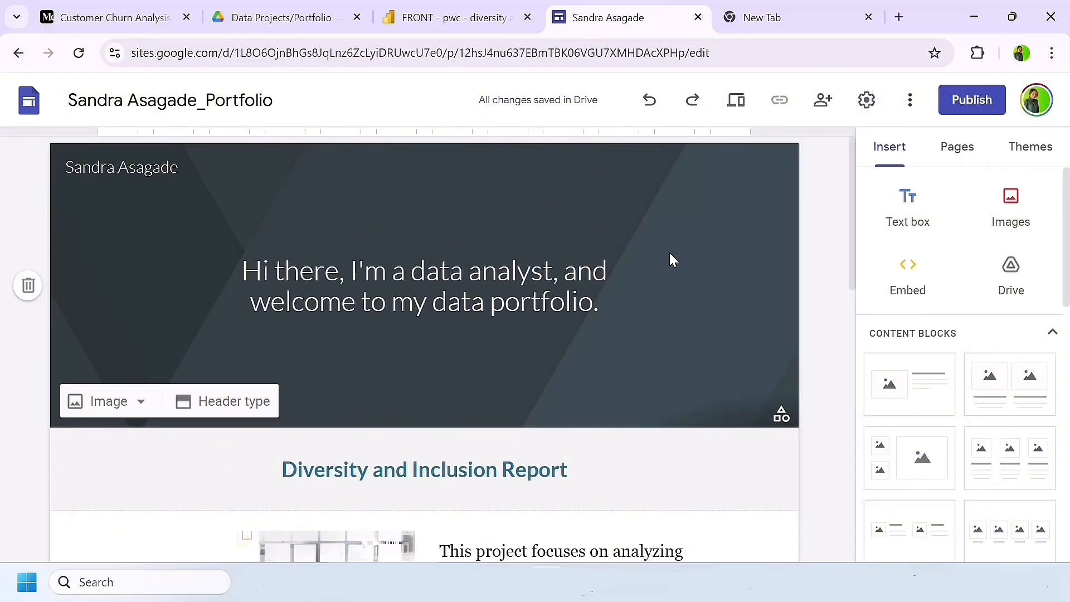
{"action": "scroll", "coordinate": [470, 229], "scroll_direction": "down", "scroll_amount": 5}
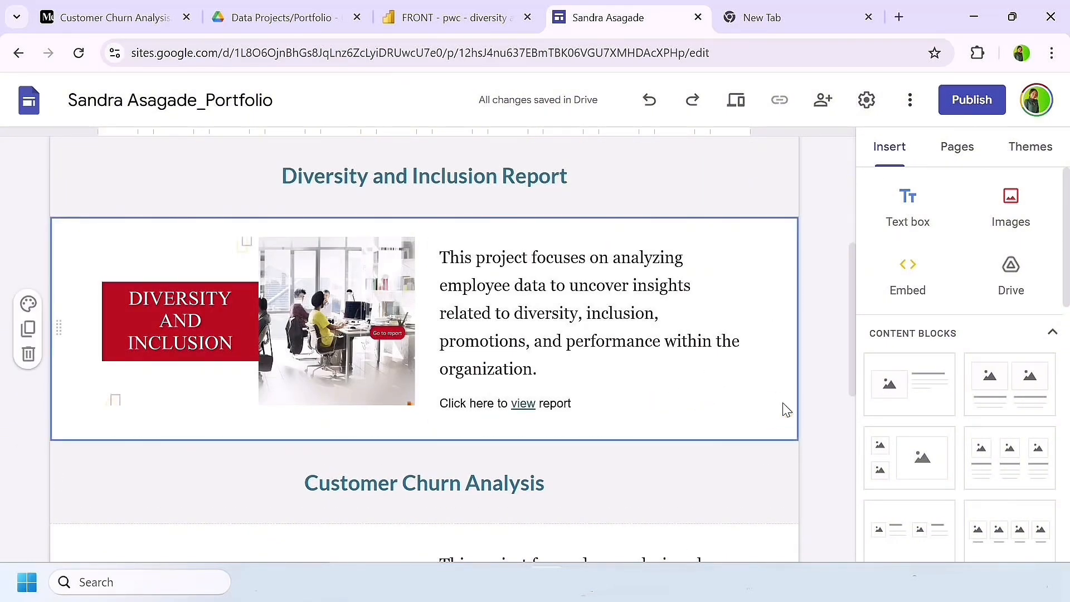
{"action": "left_click", "coordinate": [907, 273]}
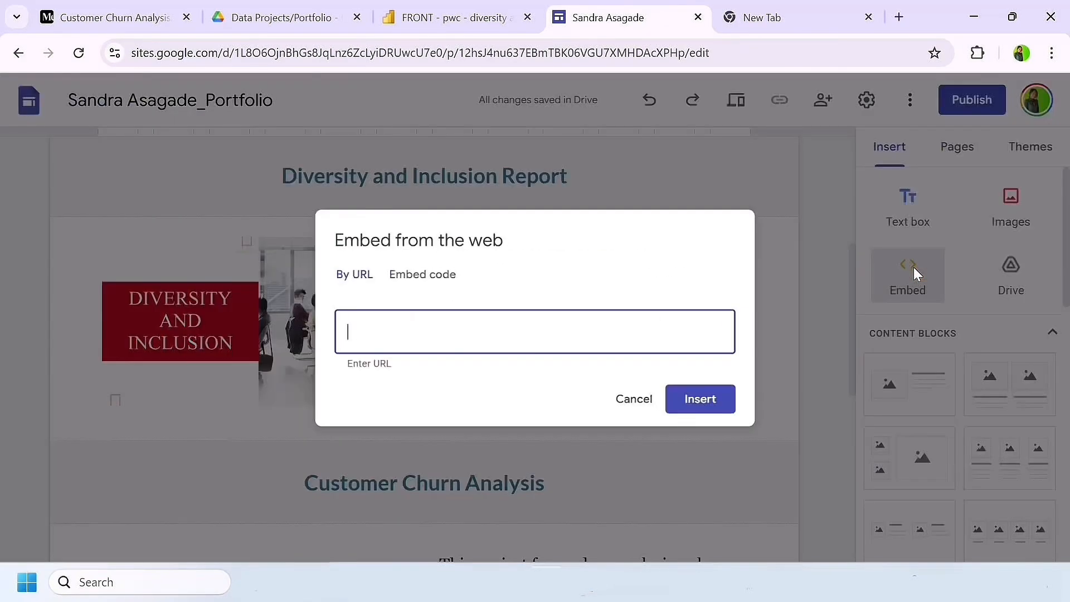
{"action": "left_click", "coordinate": [419, 286]}
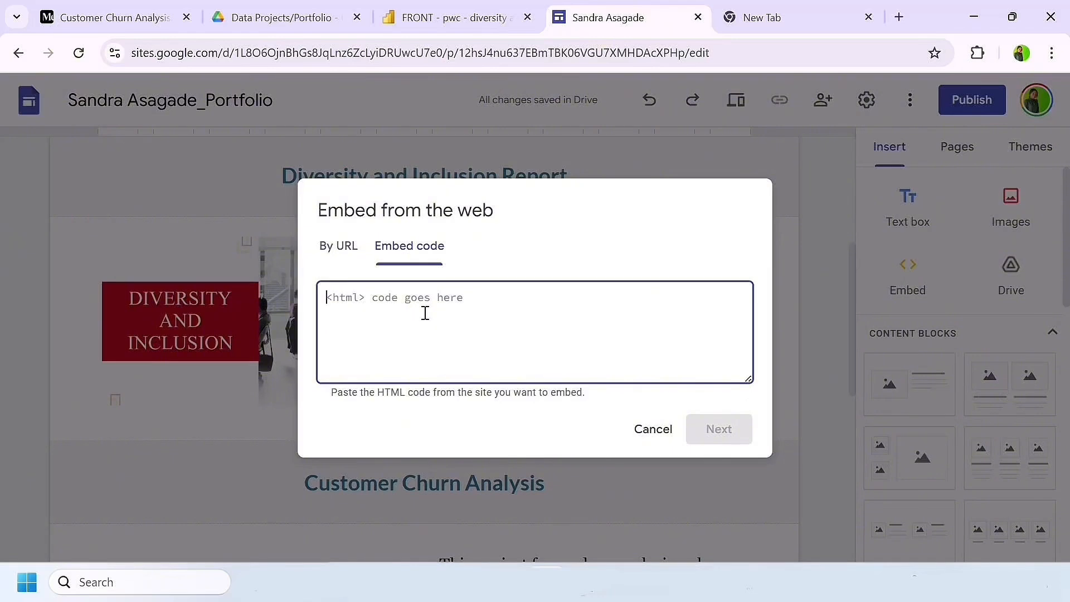
{"action": "left_click", "coordinate": [328, 247]}
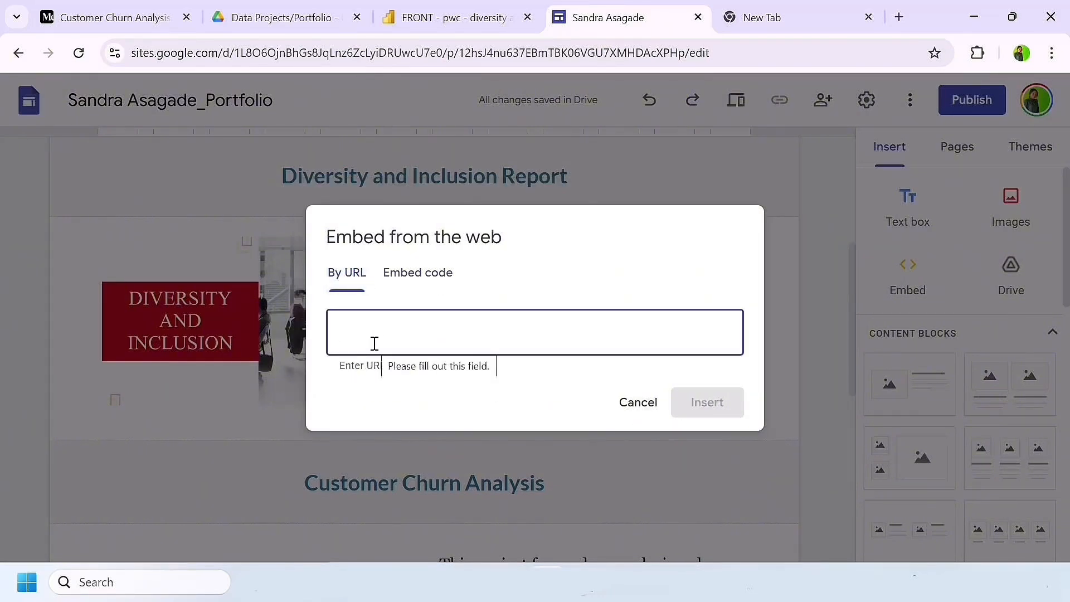
{"action": "key", "text": "super+v"}
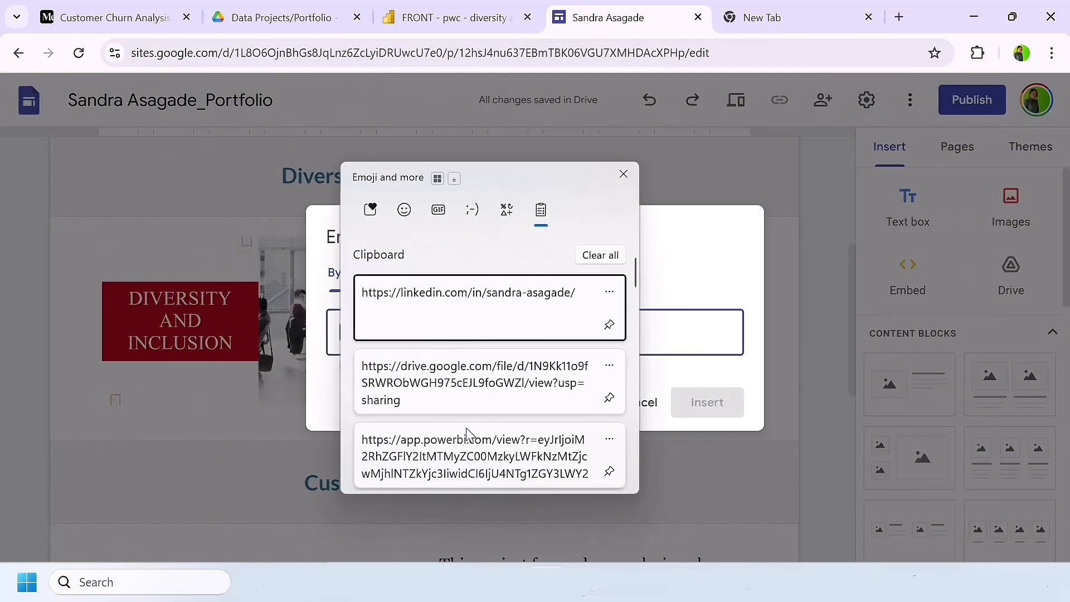
{"action": "scroll", "coordinate": [468, 429], "scroll_direction": "down", "scroll_amount": 2}
{"action": "left_click", "coordinate": [452, 380]}
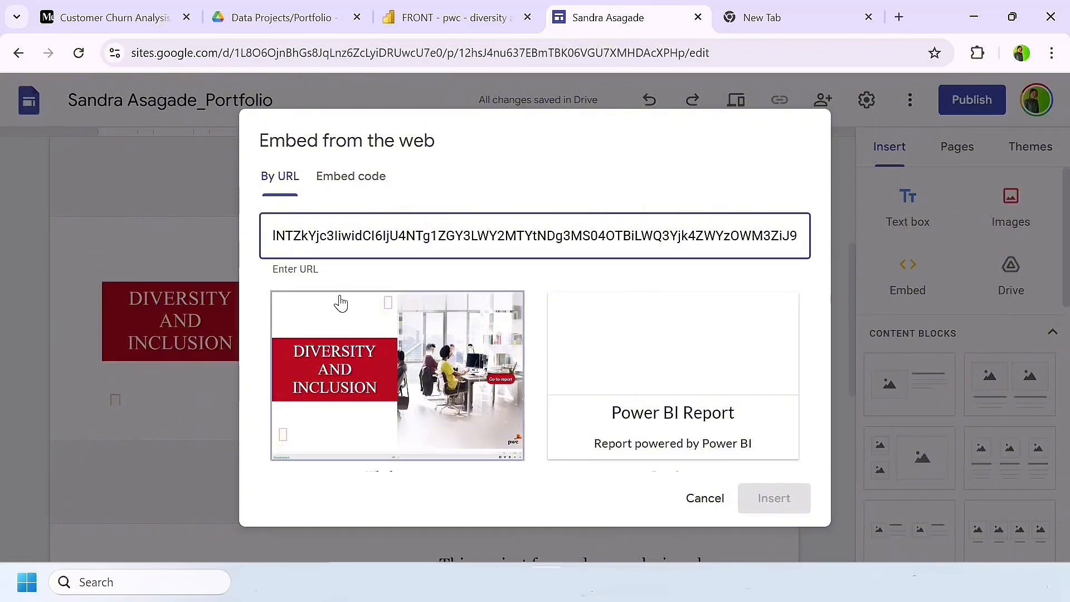
{"action": "left_click", "coordinate": [341, 304]}
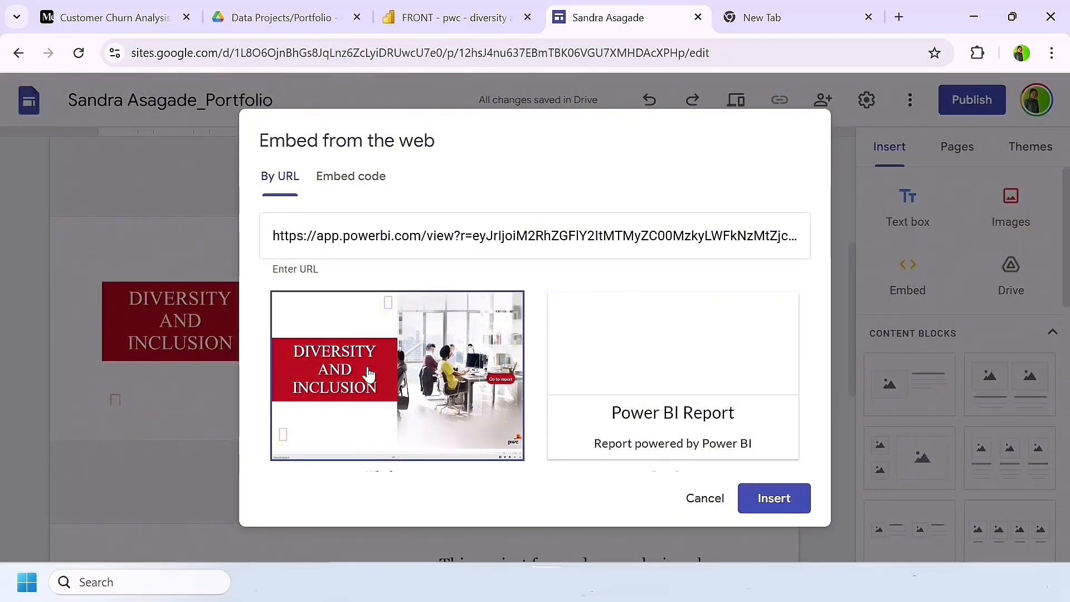
{"action": "left_click", "coordinate": [762, 507]}
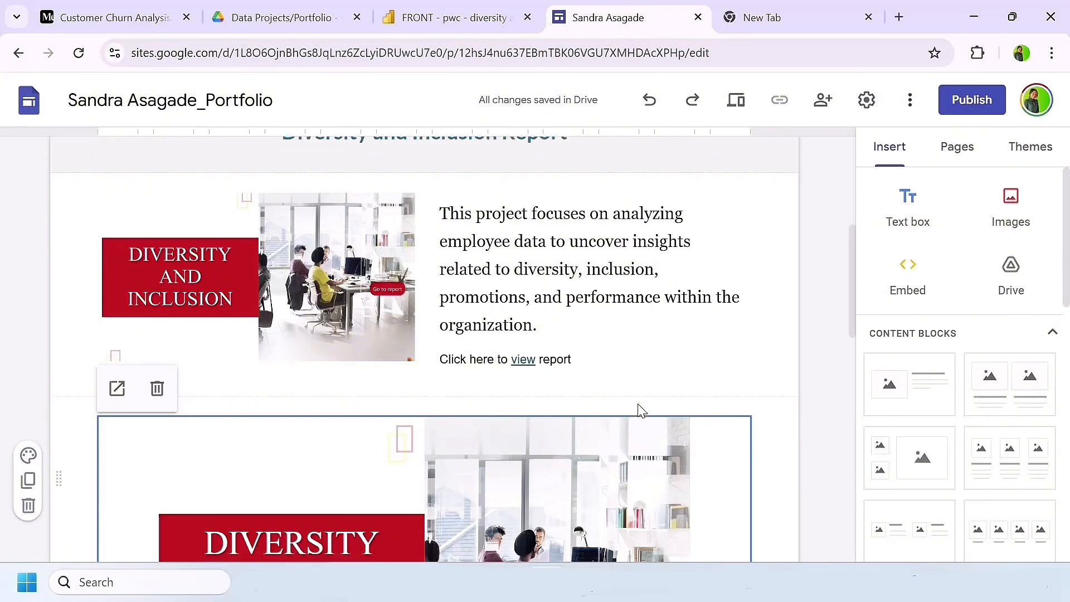
Step: Publish the site to the web, adding "-data-portfolio" after the owner's name in the web address
{"action": "scroll", "coordinate": [639, 406], "scroll_direction": "down", "scroll_amount": 6}
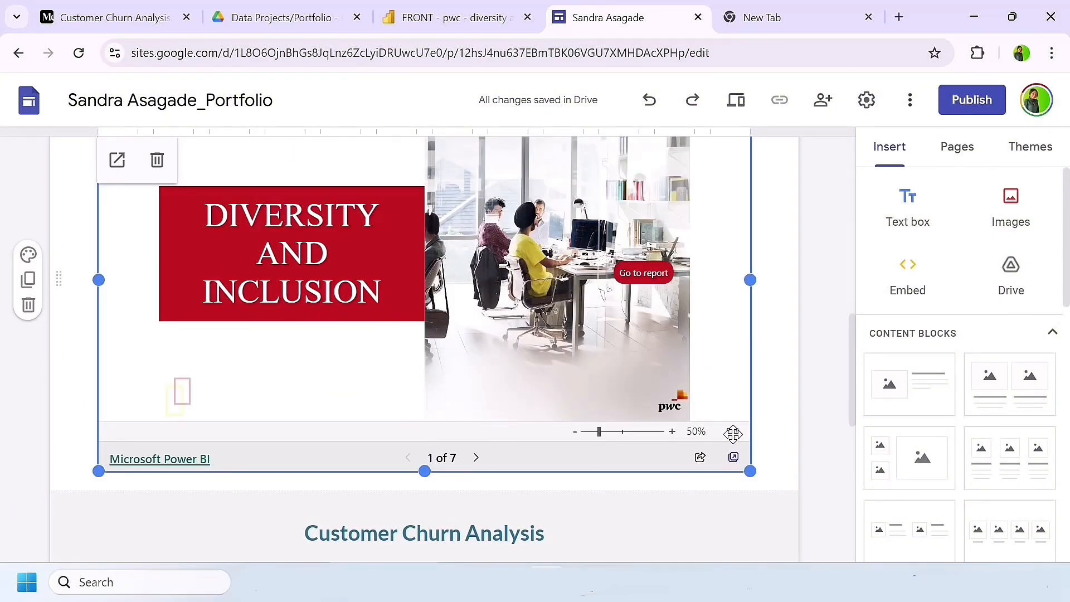
{"action": "scroll", "coordinate": [656, 334], "scroll_direction": "up", "scroll_amount": 2}
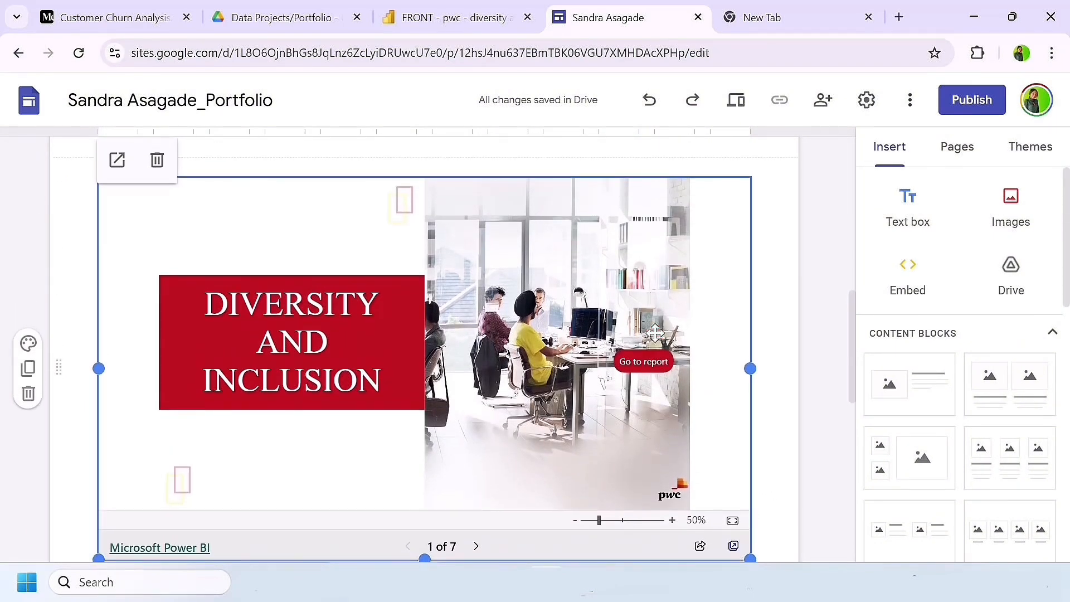
{"action": "scroll", "coordinate": [654, 334], "scroll_direction": "up", "scroll_amount": 5}
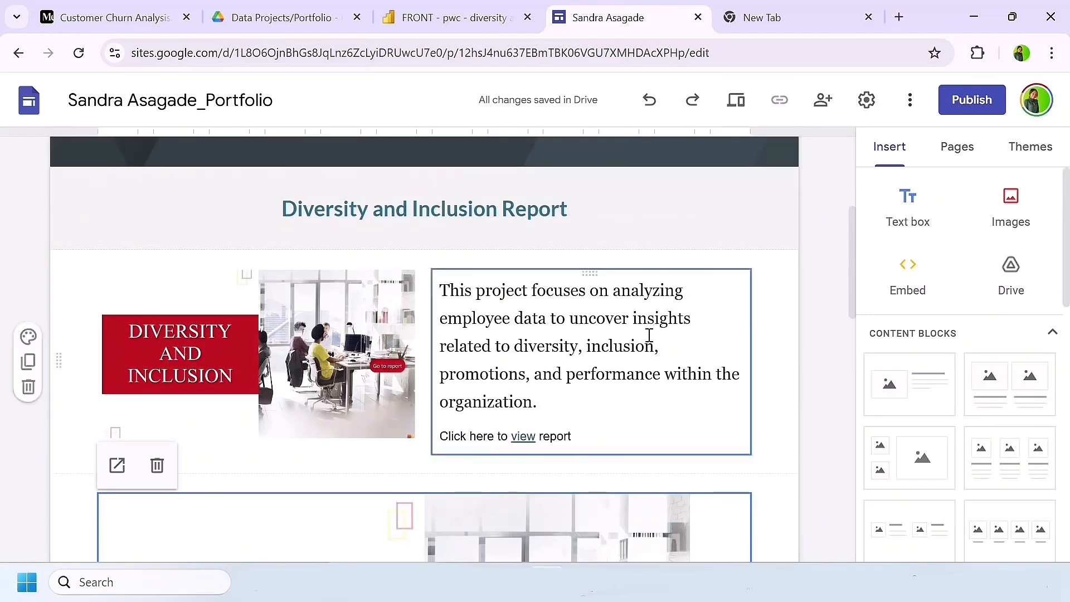
{"action": "scroll", "coordinate": [579, 409], "scroll_direction": "down", "scroll_amount": 6}
{"action": "scroll", "coordinate": [641, 334], "scroll_direction": "up", "scroll_amount": 10}
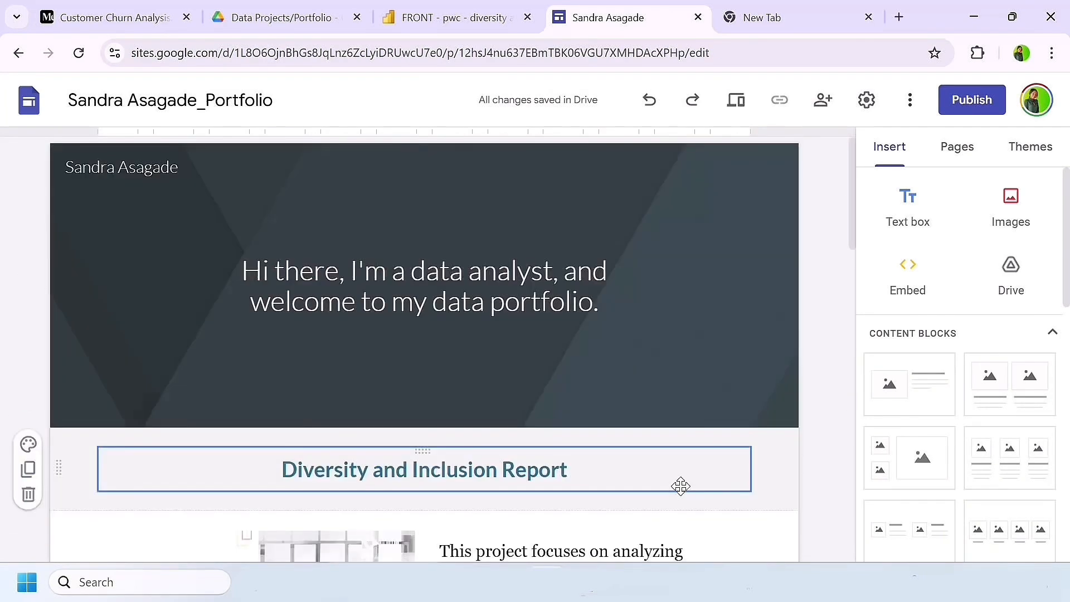
{"action": "left_click", "coordinate": [972, 101]}
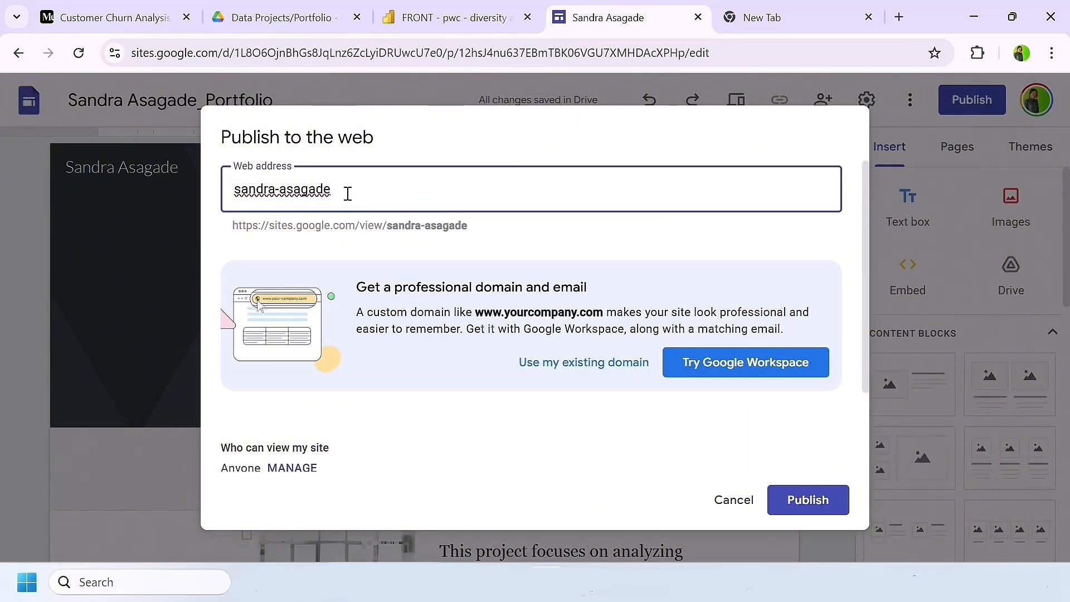
{"action": "type", "text": "-data-"}
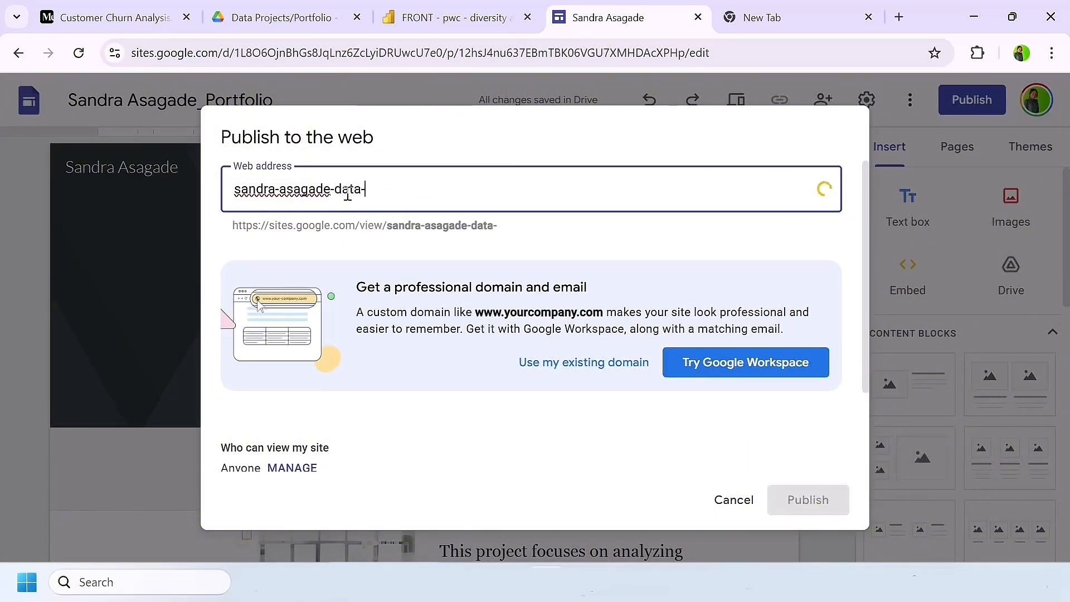
{"action": "type", "text": "portfoli"}
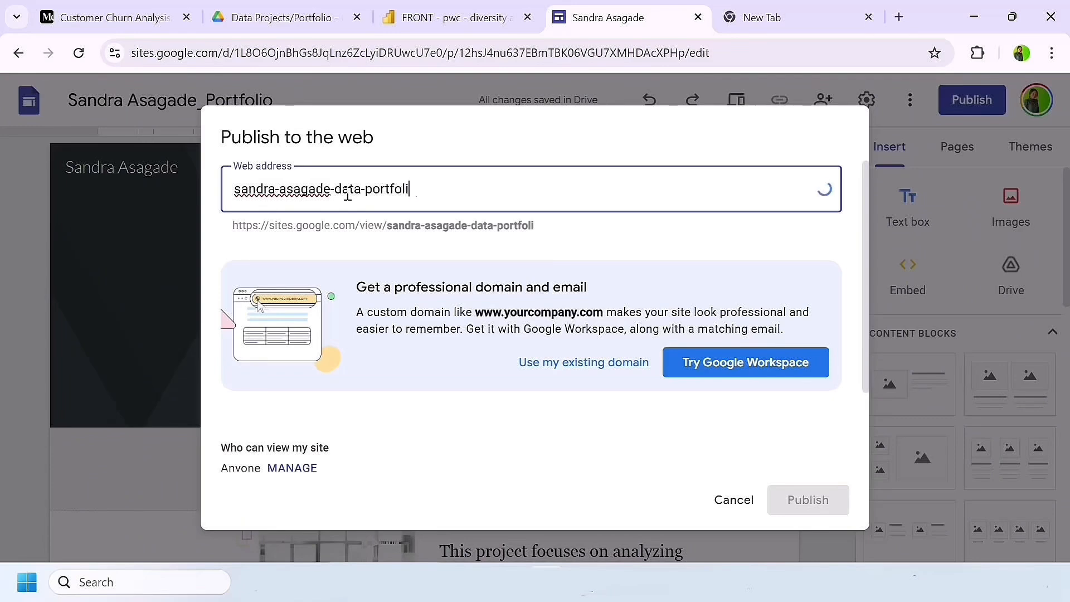
{"action": "type", "text": "o"}
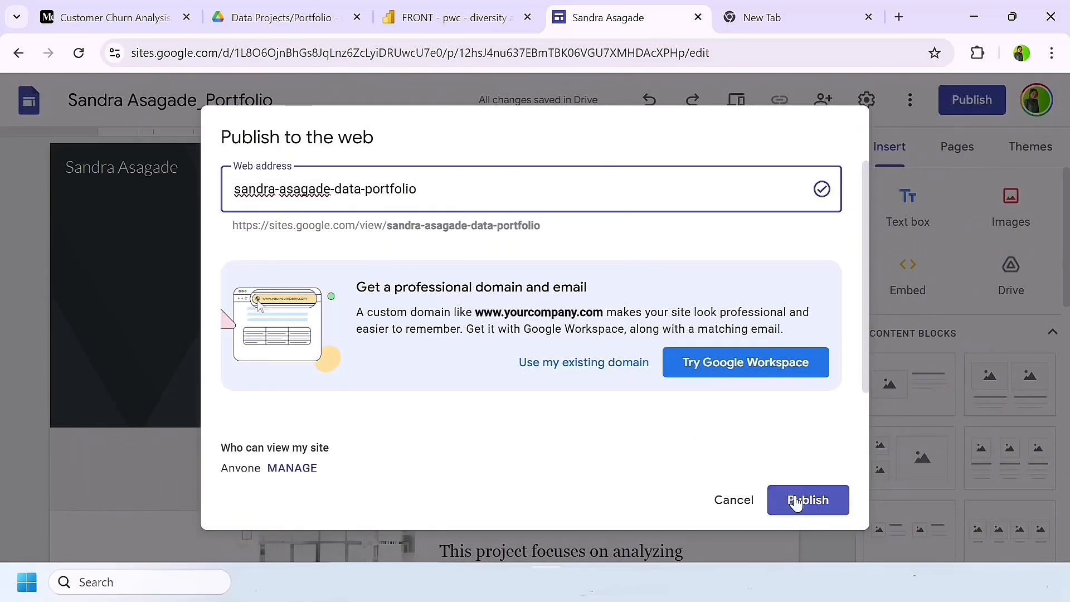
{"action": "left_click", "coordinate": [794, 499]}
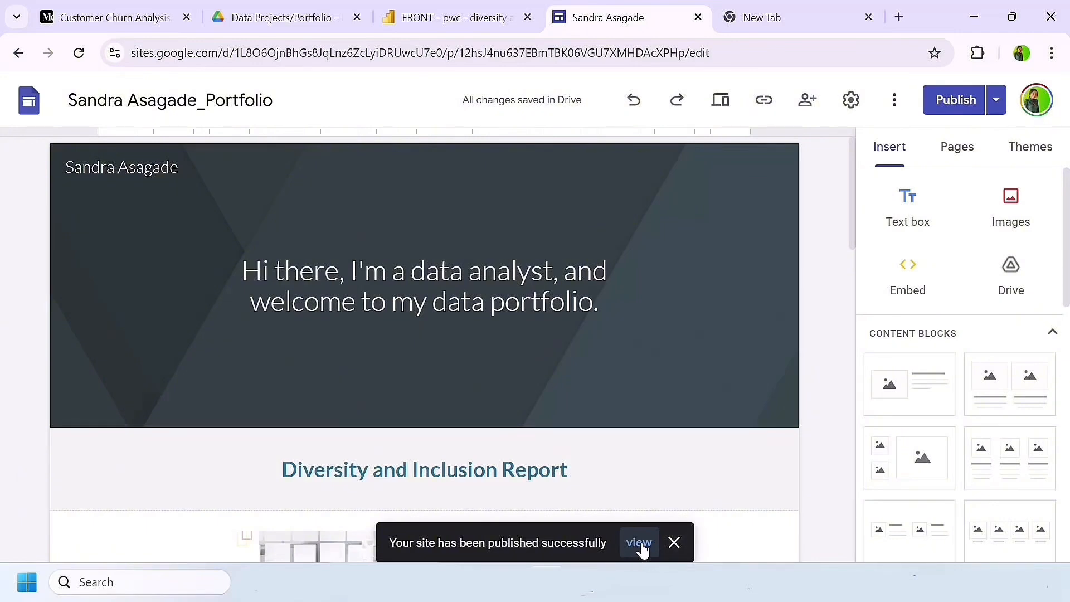
Step: Open the published site and look over its banner and Diversity and Inclusion section
{"action": "left_click", "coordinate": [639, 543]}
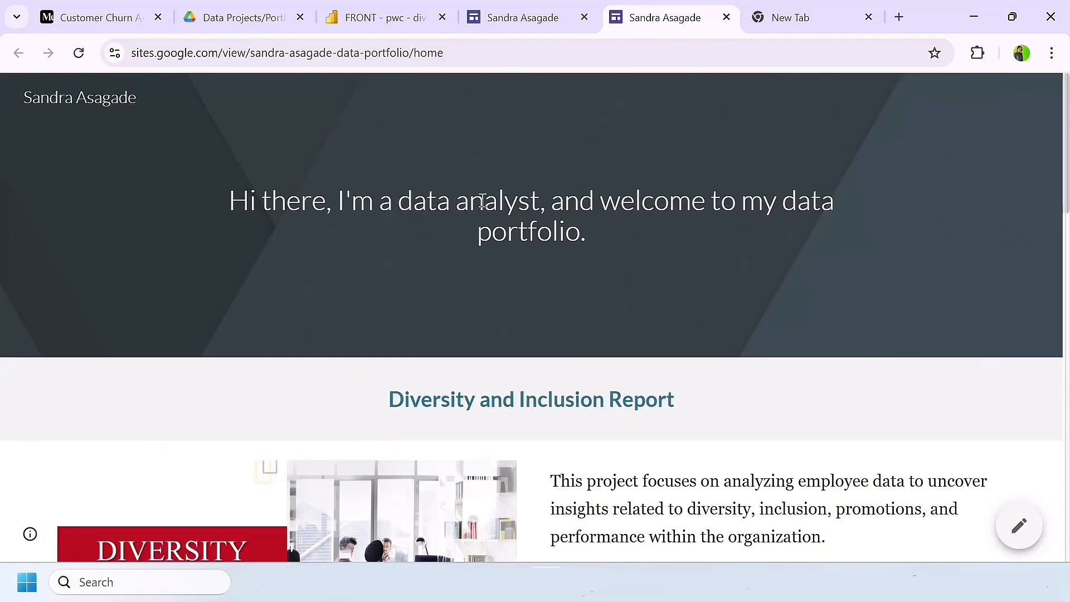
{"action": "scroll", "coordinate": [556, 252], "scroll_direction": "down", "scroll_amount": 5}
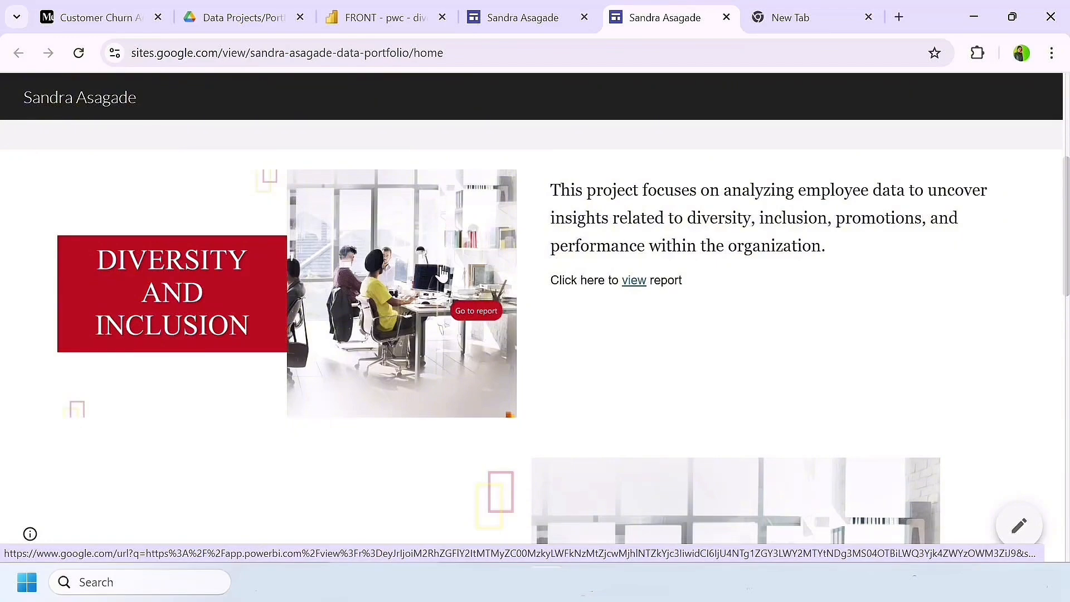
{"action": "scroll", "coordinate": [504, 323], "scroll_direction": "down", "scroll_amount": 7}
{"action": "scroll", "coordinate": [504, 322], "scroll_direction": "up", "scroll_amount": 1}
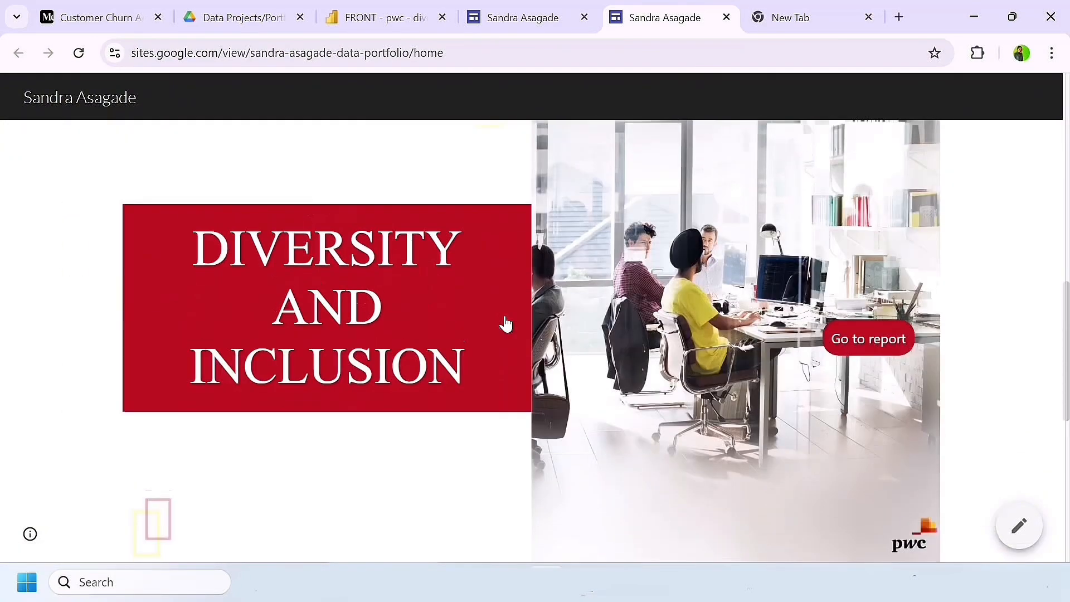
{"action": "scroll", "coordinate": [571, 260], "scroll_direction": "up", "scroll_amount": 3}
{"action": "scroll", "coordinate": [592, 306], "scroll_direction": "down", "scroll_amount": 4}
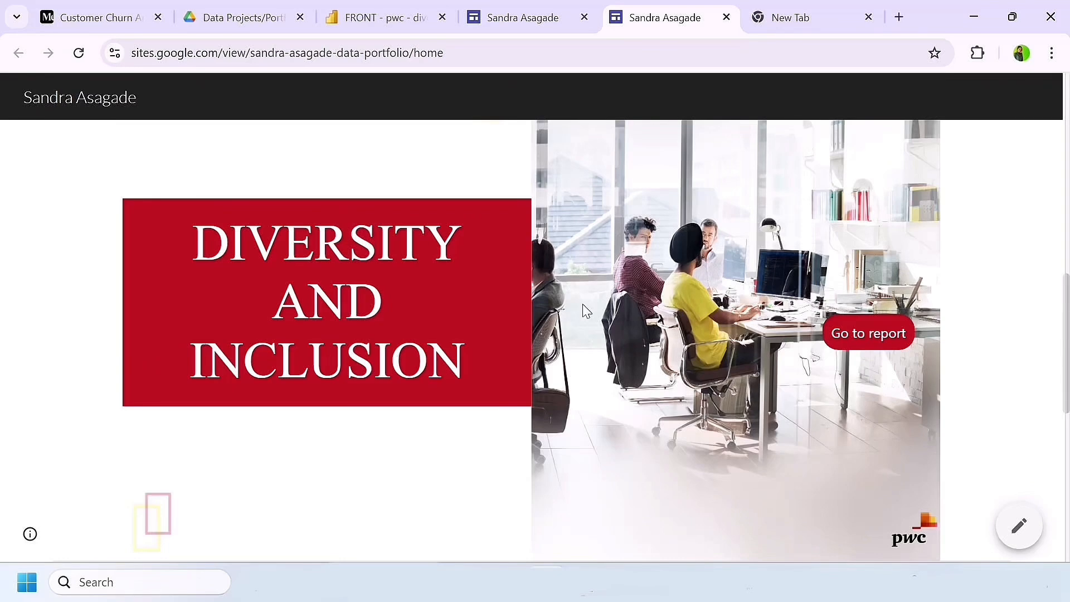
Step: Go to the report inside the embedded Power BI view and browse its Overview and Employees pages
{"action": "left_click", "coordinate": [880, 335]}
{"action": "scroll", "coordinate": [662, 378], "scroll_direction": "down", "scroll_amount": 8}
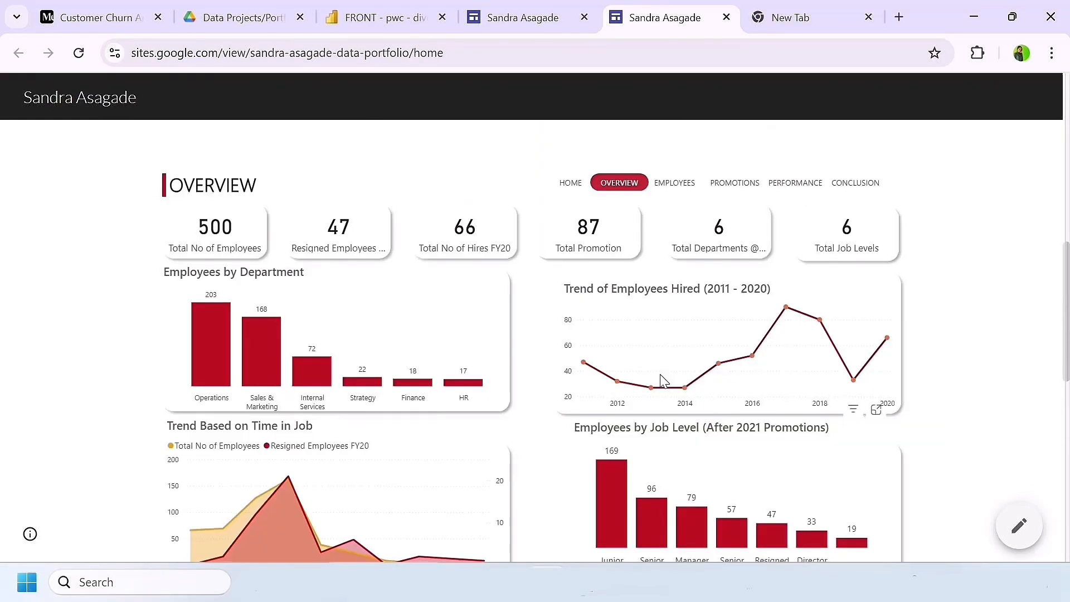
{"action": "scroll", "coordinate": [661, 377], "scroll_direction": "up", "scroll_amount": 1}
{"action": "scroll", "coordinate": [663, 381], "scroll_direction": "down", "scroll_amount": 1}
{"action": "scroll", "coordinate": [663, 380], "scroll_direction": "down", "scroll_amount": 3}
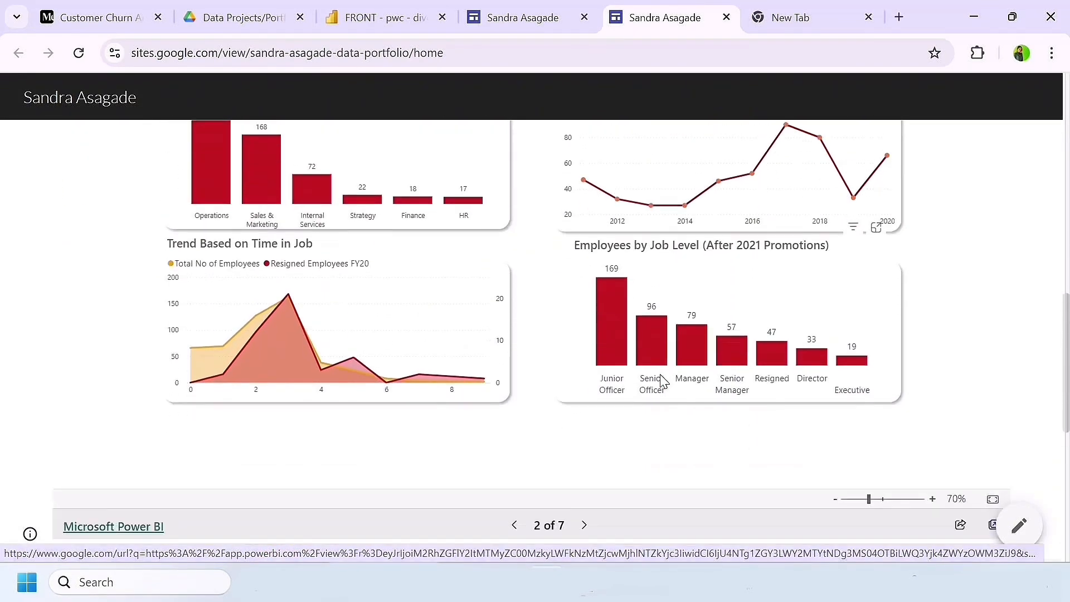
{"action": "scroll", "coordinate": [661, 377], "scroll_direction": "up", "scroll_amount": 4}
{"action": "left_click", "coordinate": [672, 208]}
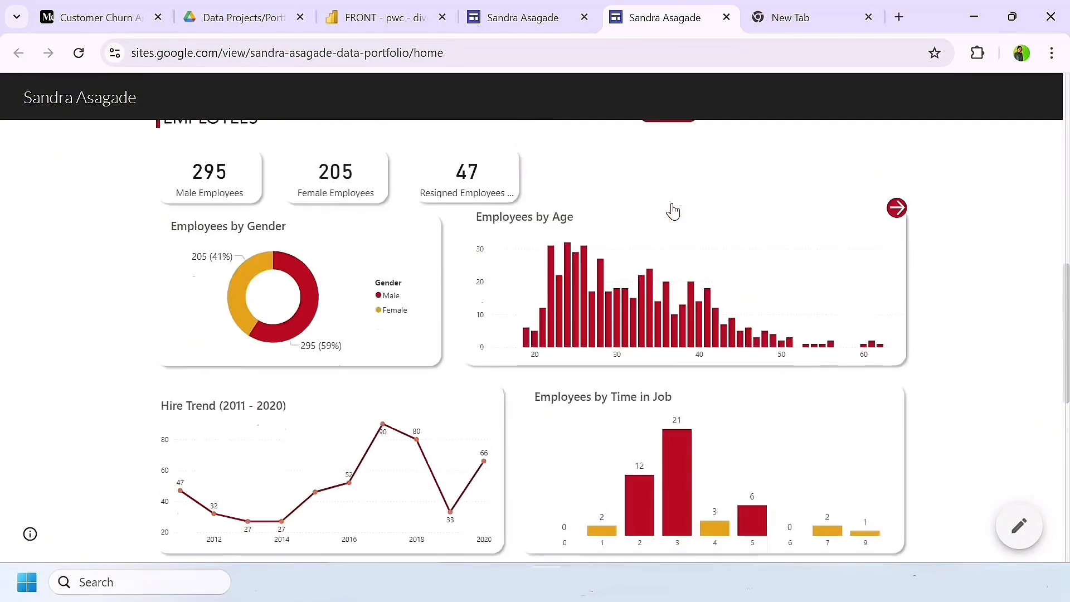
Step: Test the Customer Churn Analysis image link by opening the linked PDF report, then close that report
{"action": "scroll", "coordinate": [780, 320], "scroll_direction": "down", "scroll_amount": 10}
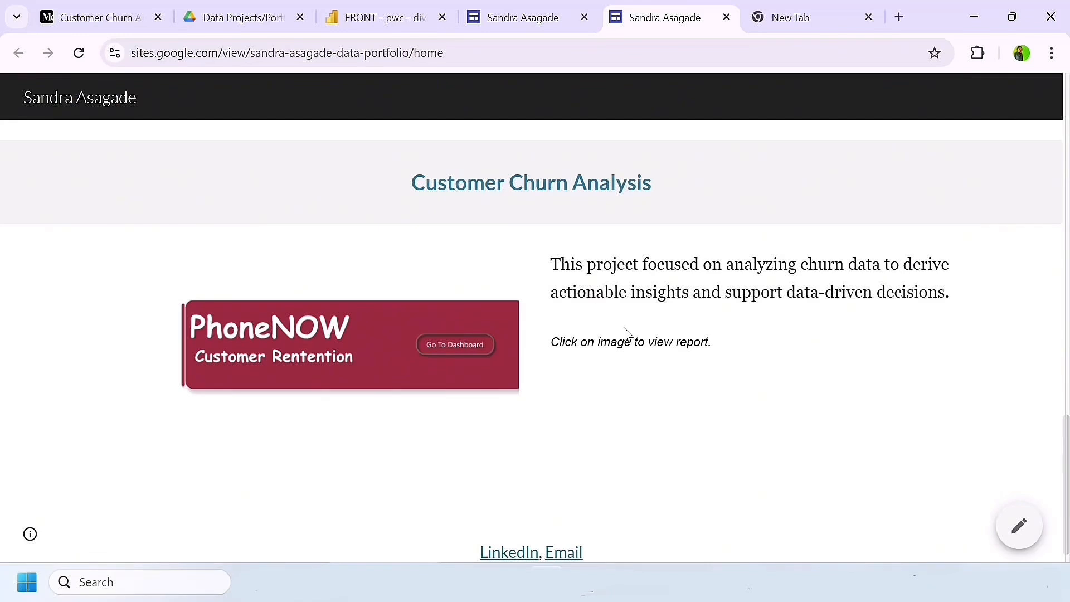
{"action": "left_click", "coordinate": [342, 328]}
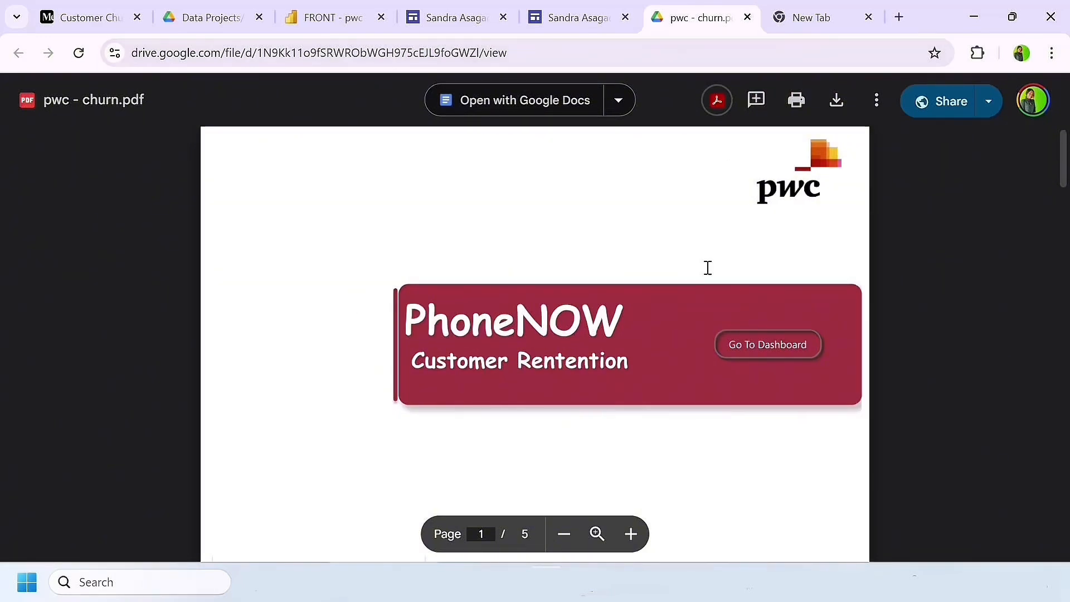
{"action": "scroll", "coordinate": [706, 267], "scroll_direction": "down", "scroll_amount": 5}
{"action": "key", "text": "ctrl+w"}
Step: Test the footer's LinkedIn link on the published site and look through the profile it opens
{"action": "scroll", "coordinate": [505, 287], "scroll_direction": "down", "scroll_amount": 1}
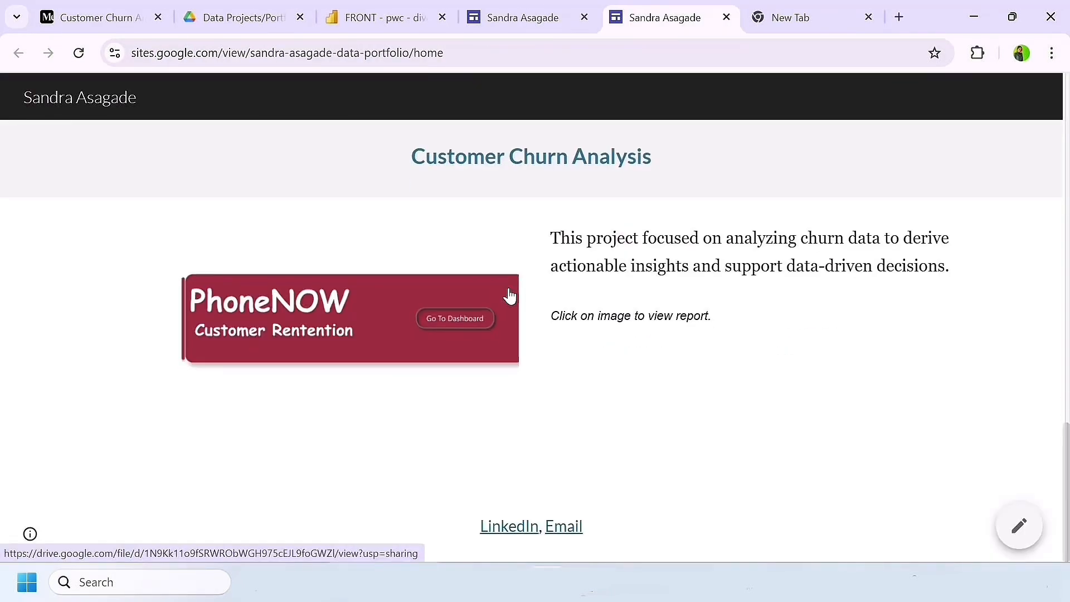
{"action": "left_click", "coordinate": [505, 528]}
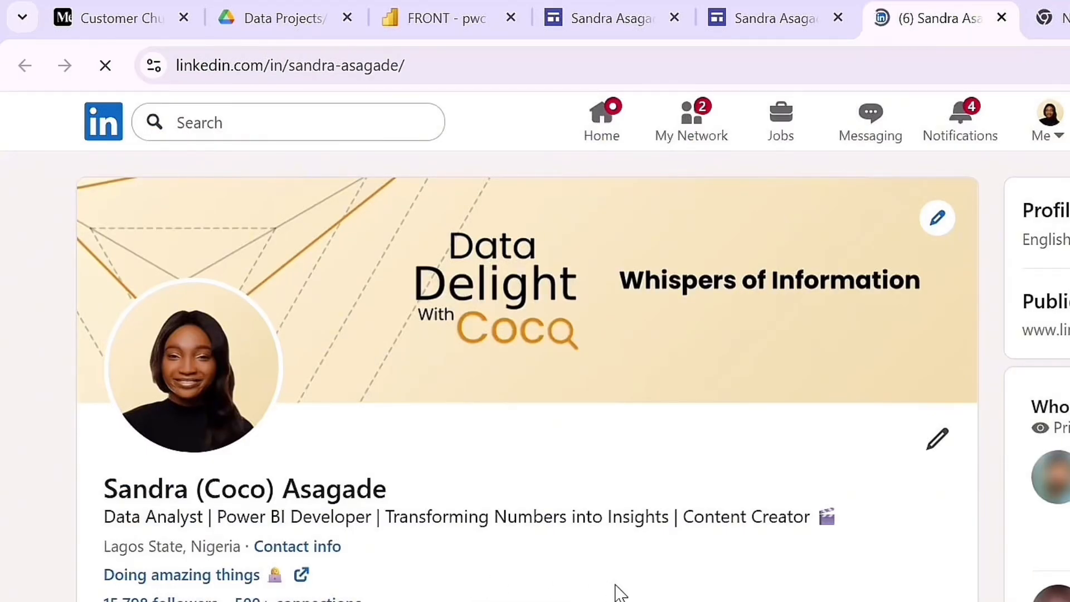
{"action": "scroll", "coordinate": [750, 547], "scroll_direction": "down", "scroll_amount": 1}
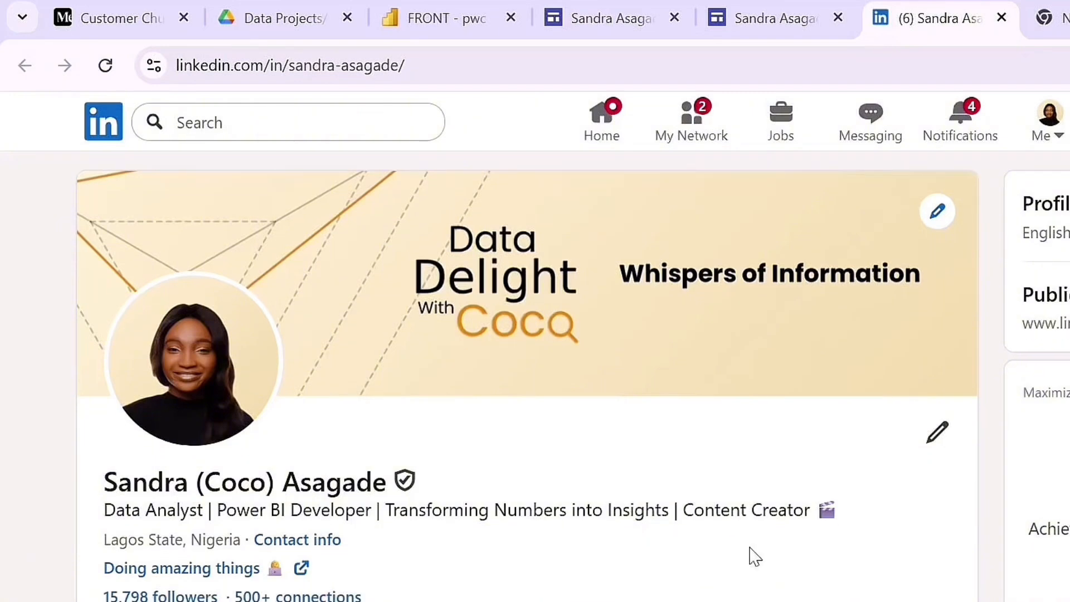
{"action": "scroll", "coordinate": [750, 551], "scroll_direction": "down", "scroll_amount": 10}
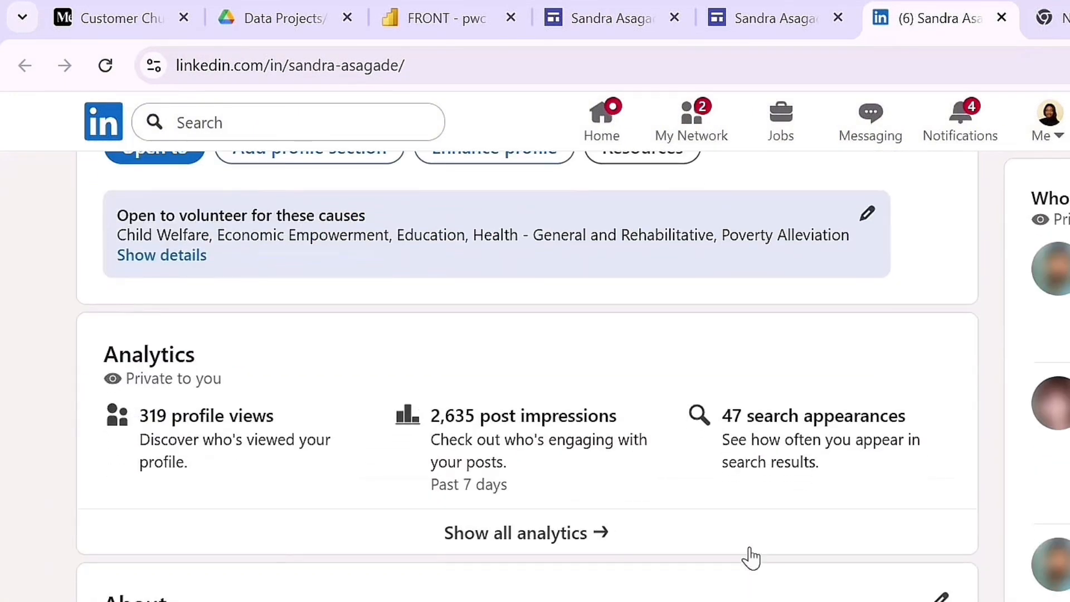
{"action": "scroll", "coordinate": [750, 551], "scroll_direction": "down", "scroll_amount": 3}
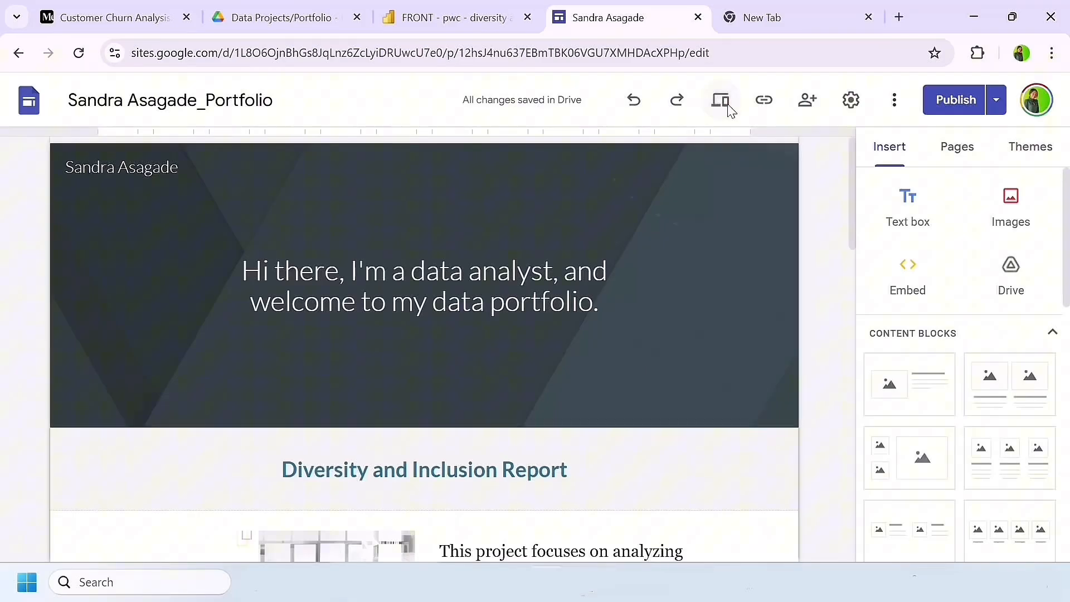
Step: Switch back to the site editor and preview the site in the large-screen layout
{"action": "left_click", "coordinate": [725, 103]}
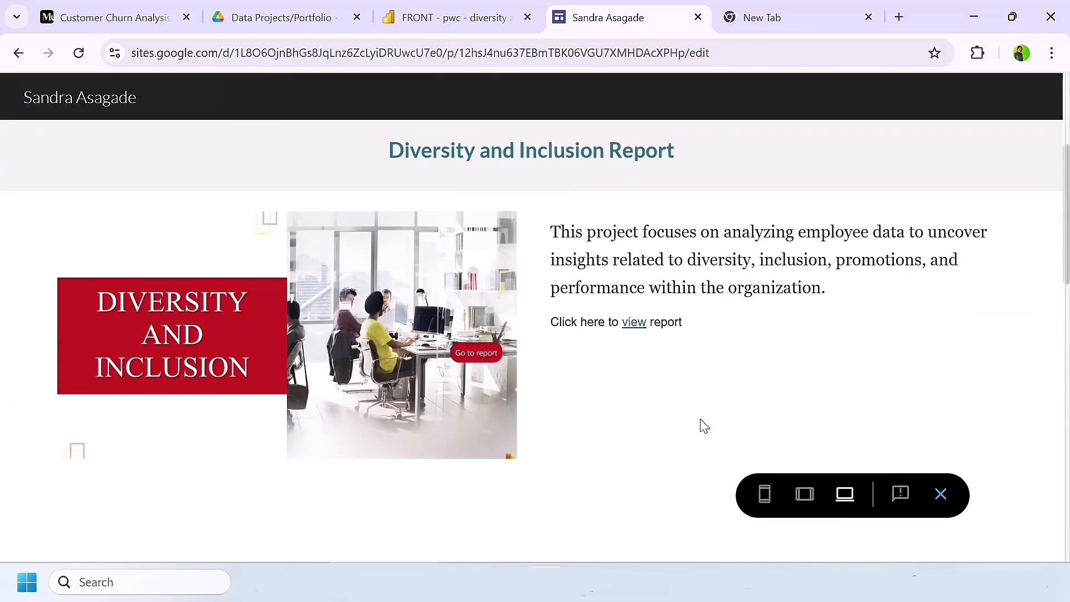
{"action": "scroll", "coordinate": [701, 425], "scroll_direction": "down", "scroll_amount": 8}
{"action": "scroll", "coordinate": [701, 425], "scroll_direction": "up", "scroll_amount": 12}
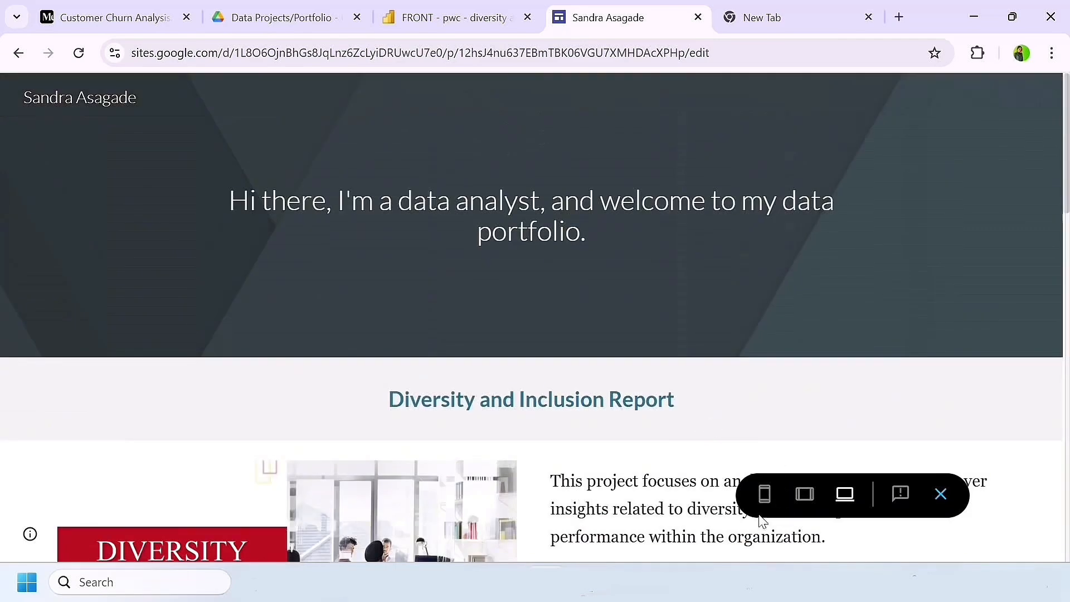
Step: Preview the site in the phone layout and check the page from the banner down to the footer links
{"action": "left_click", "coordinate": [764, 495]}
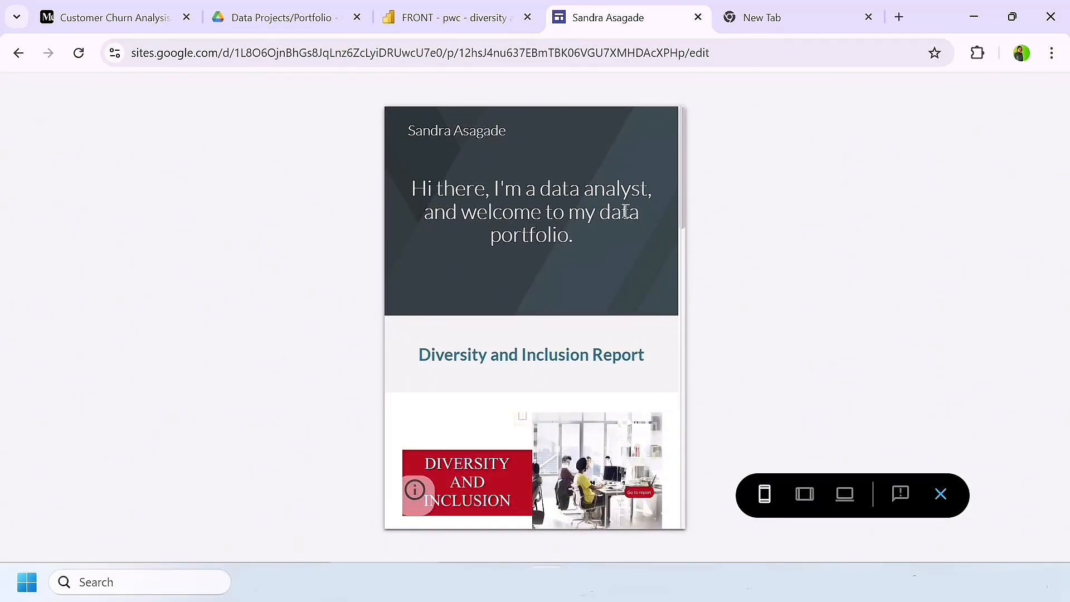
{"action": "scroll", "coordinate": [617, 275], "scroll_direction": "down", "scroll_amount": 10}
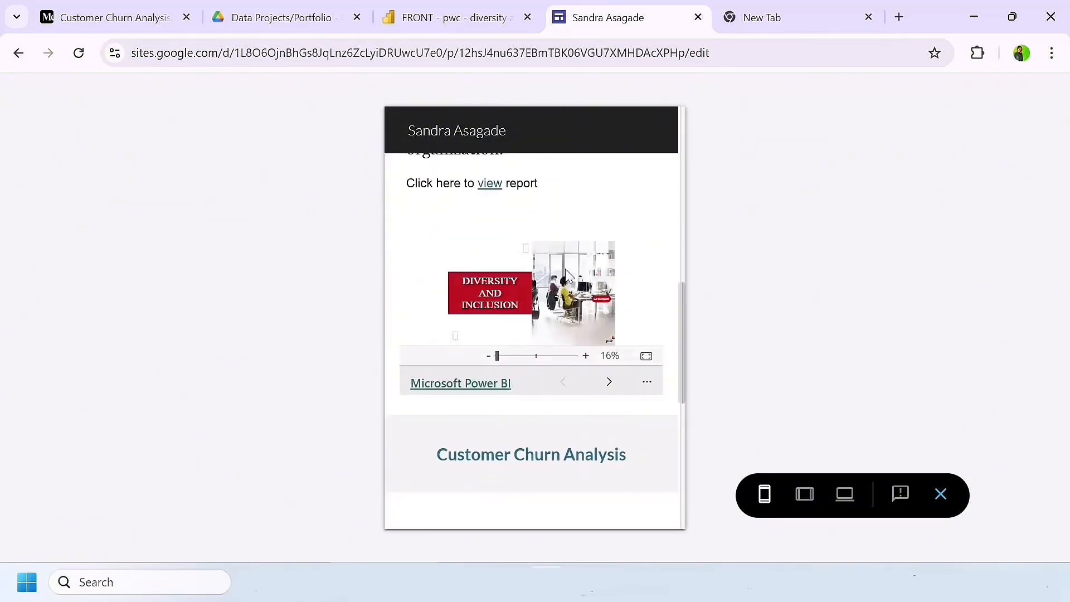
{"action": "scroll", "coordinate": [595, 389], "scroll_direction": "down", "scroll_amount": 8}
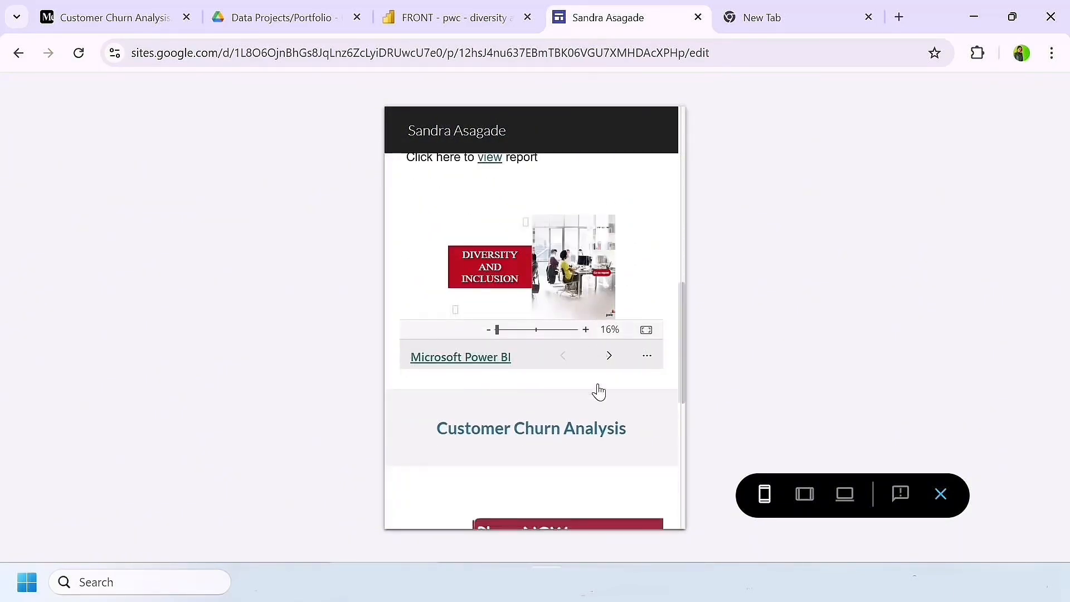
{"action": "scroll", "coordinate": [597, 390], "scroll_direction": "up", "scroll_amount": 3}
{"action": "scroll", "coordinate": [599, 391], "scroll_direction": "up", "scroll_amount": 3}
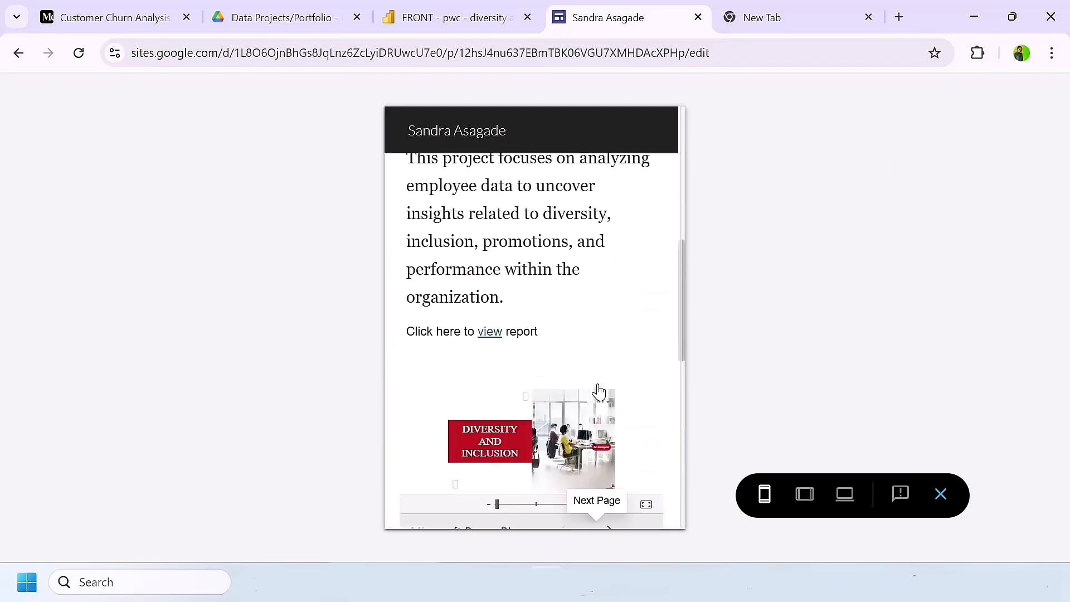
{"action": "scroll", "coordinate": [602, 394], "scroll_direction": "down", "scroll_amount": 5}
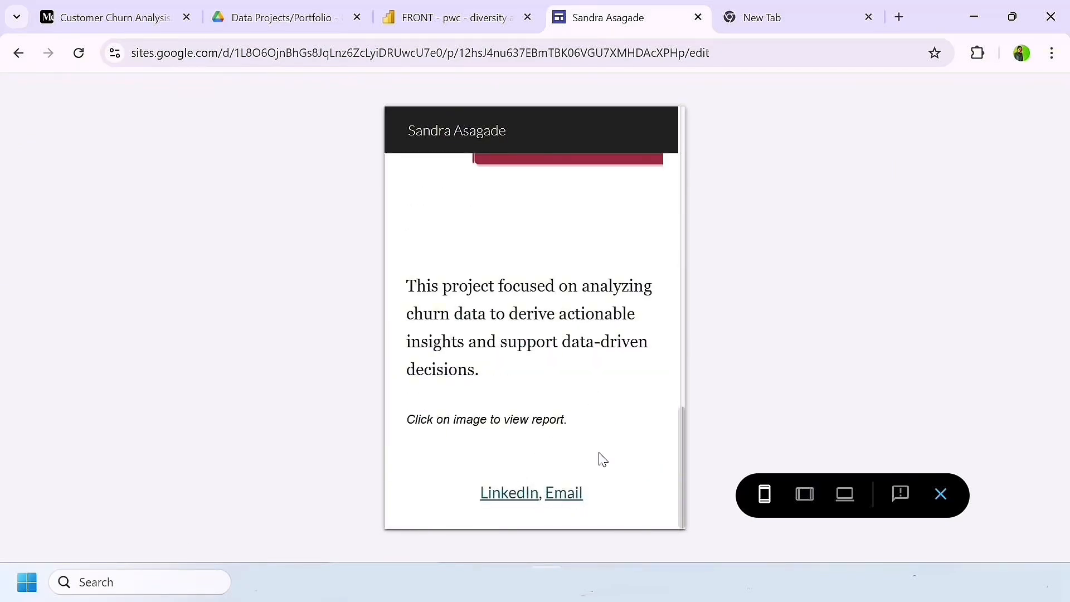
{"action": "scroll", "coordinate": [530, 371], "scroll_direction": "up", "scroll_amount": 15}
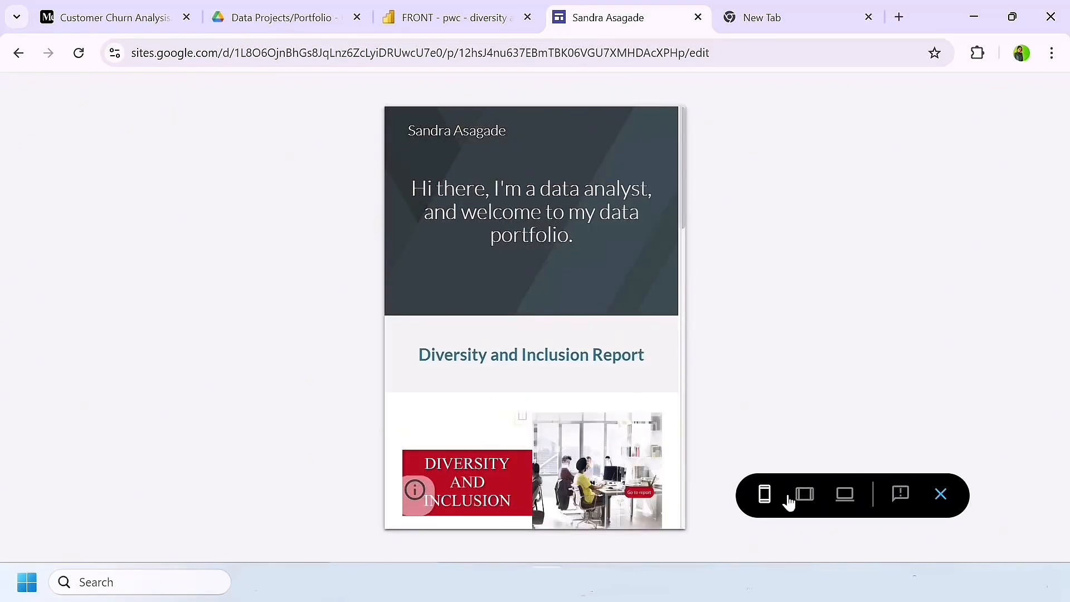
Step: Preview the site in the tablet layout and check how the project sections are arranged
{"action": "left_click", "coordinate": [806, 495]}
{"action": "scroll", "coordinate": [639, 412], "scroll_direction": "down", "scroll_amount": 10}
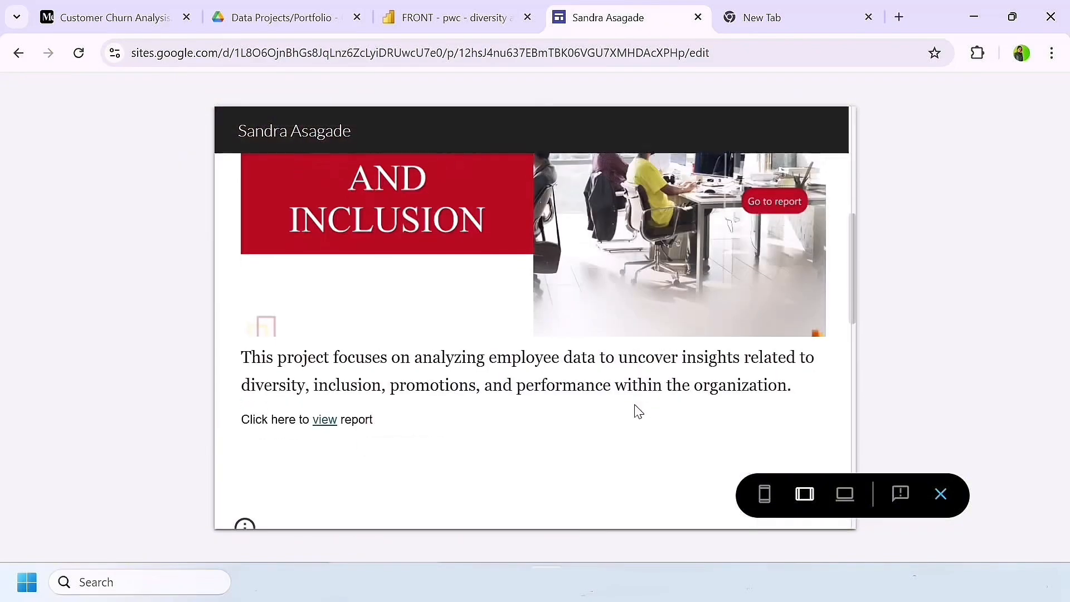
{"action": "scroll", "coordinate": [636, 407], "scroll_direction": "up", "scroll_amount": 3}
{"action": "scroll", "coordinate": [636, 405], "scroll_direction": "up", "scroll_amount": 5}
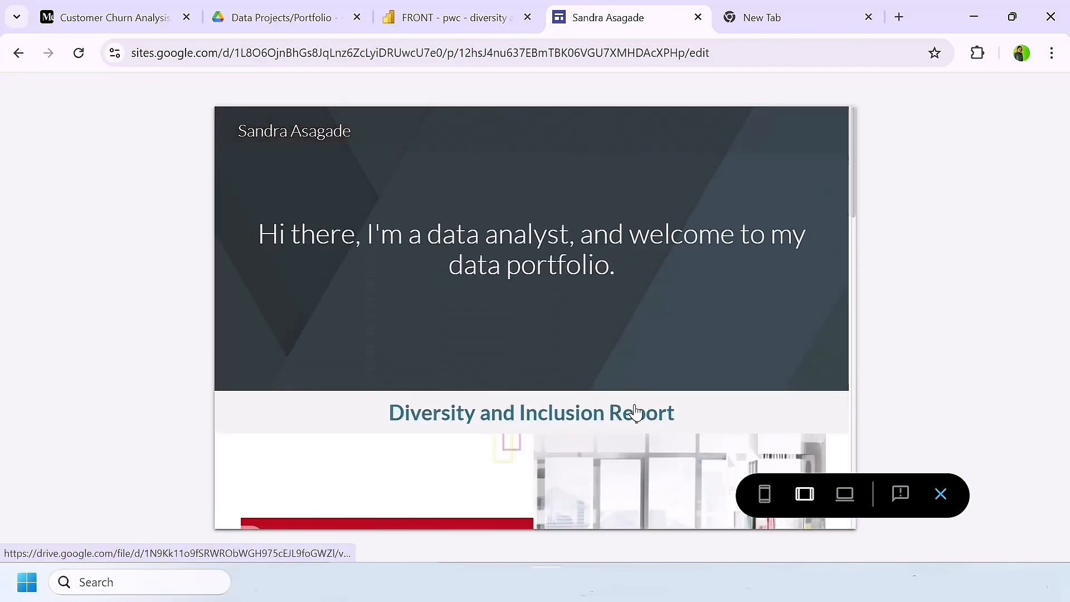
Step: Check the site preview again in the large-screen layout and exit the preview to the editor
{"action": "left_click", "coordinate": [845, 494]}
{"action": "scroll", "coordinate": [546, 368], "scroll_direction": "down", "scroll_amount": 10}
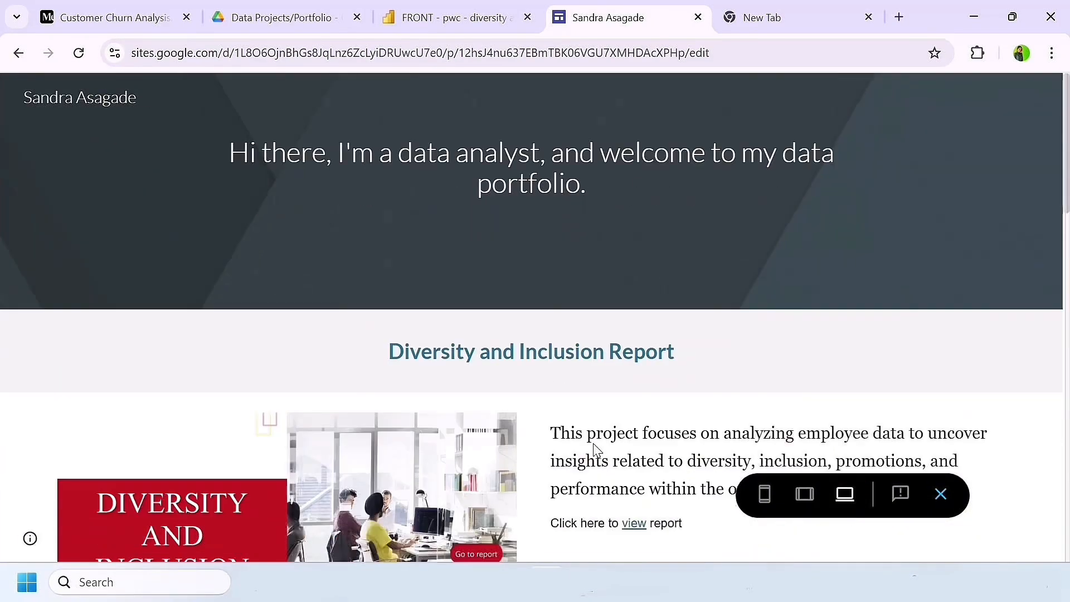
{"action": "scroll", "coordinate": [595, 449], "scroll_direction": "up", "scroll_amount": 8}
{"action": "scroll", "coordinate": [595, 449], "scroll_direction": "up", "scroll_amount": 1}
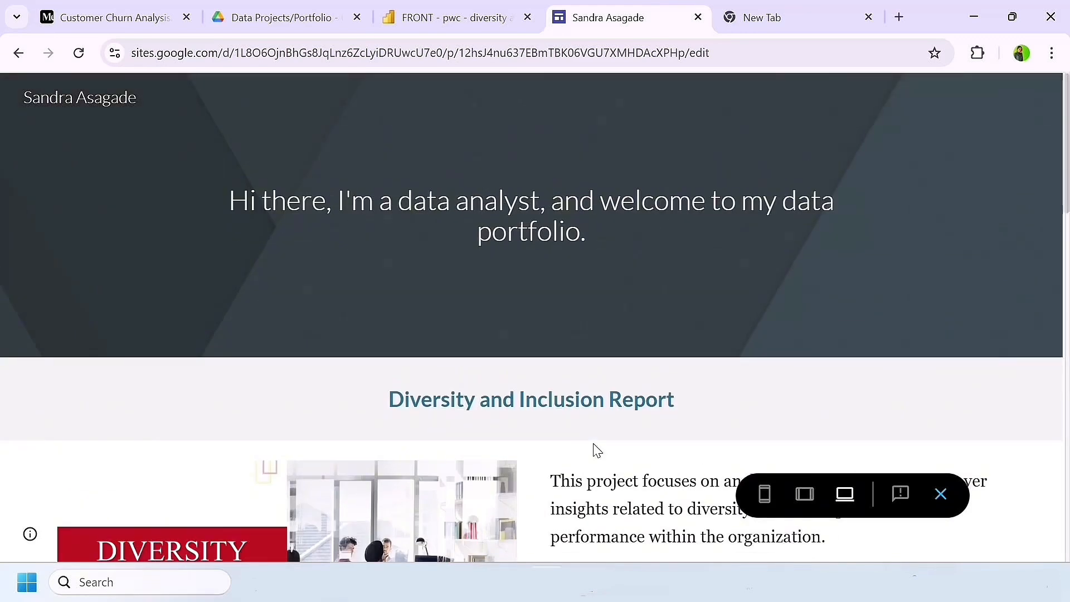
{"action": "key", "text": "Escape"}
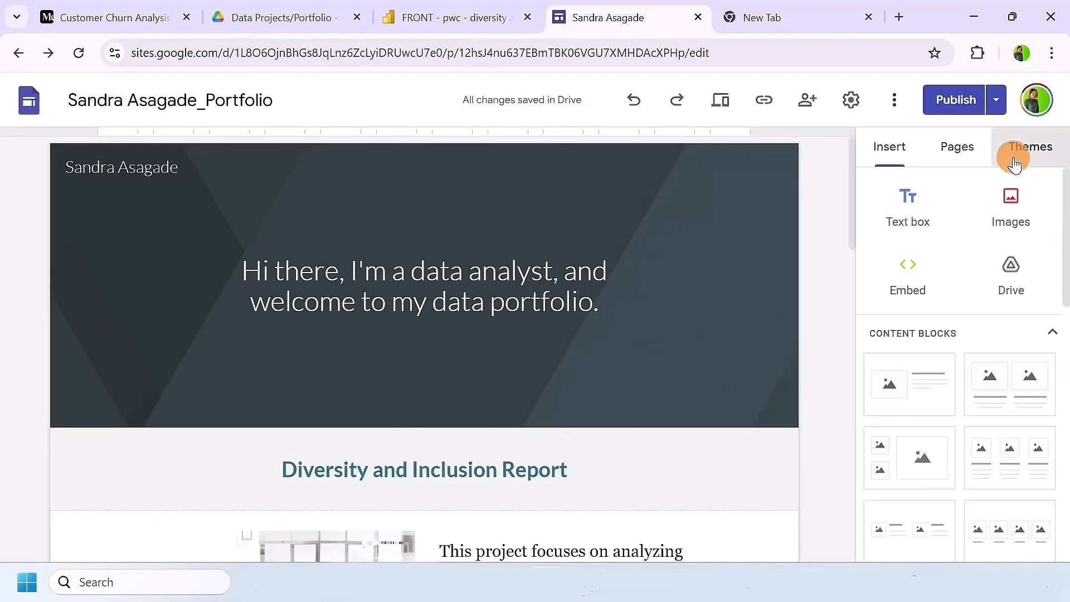
Step: Try other colors of the Simple theme, check the page with them, and set the theme color to purple
{"action": "left_click", "coordinate": [1013, 151]}
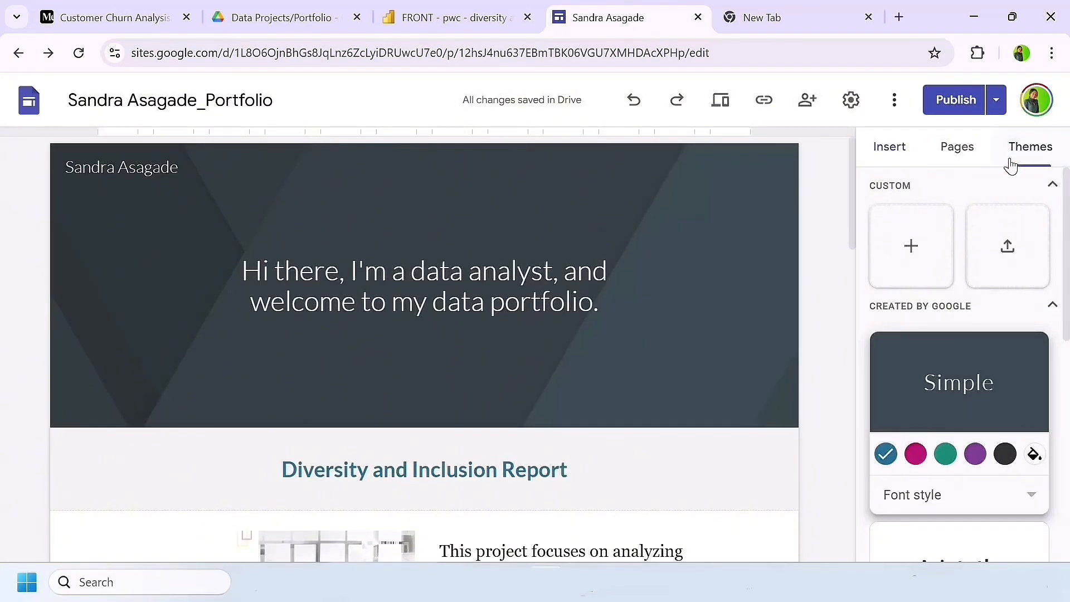
{"action": "left_click", "coordinate": [915, 455]}
{"action": "left_click", "coordinate": [976, 461]}
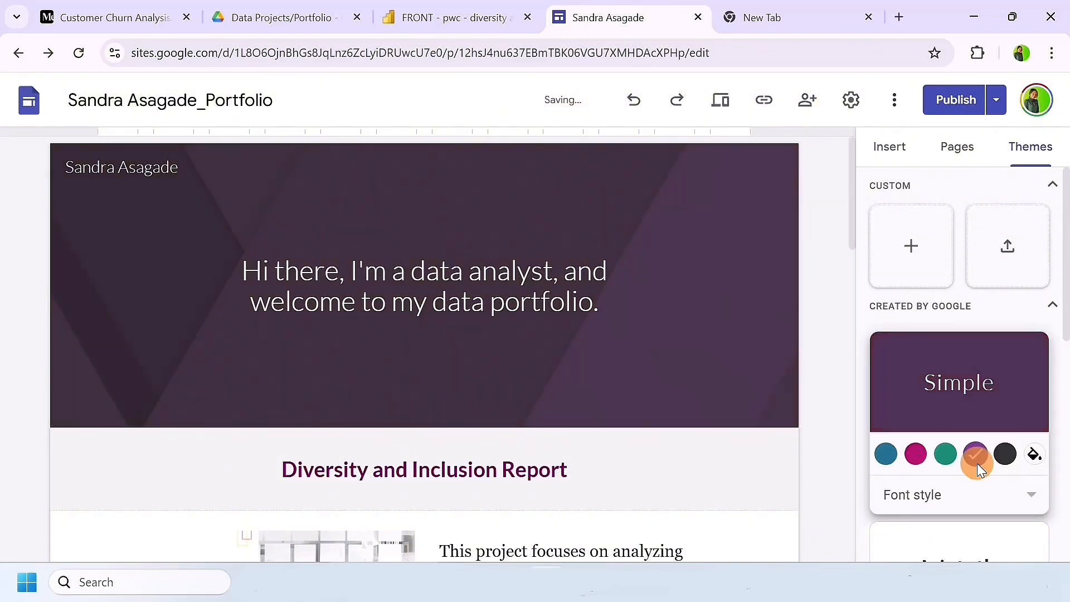
{"action": "scroll", "coordinate": [773, 471], "scroll_direction": "down", "scroll_amount": 6}
{"action": "scroll", "coordinate": [772, 471], "scroll_direction": "down", "scroll_amount": 2}
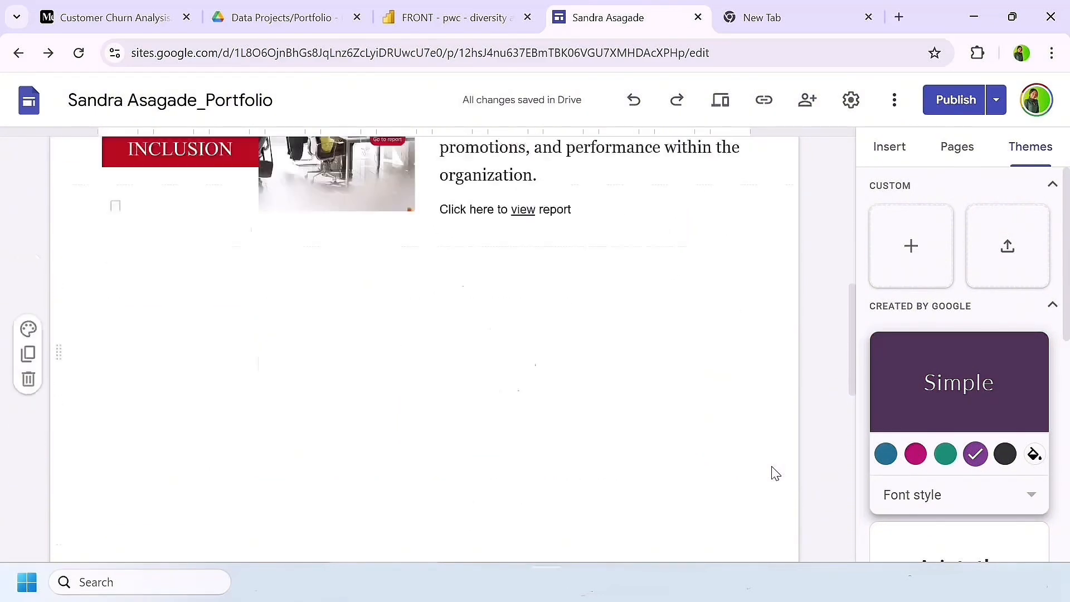
{"action": "scroll", "coordinate": [776, 458], "scroll_direction": "up", "scroll_amount": 9}
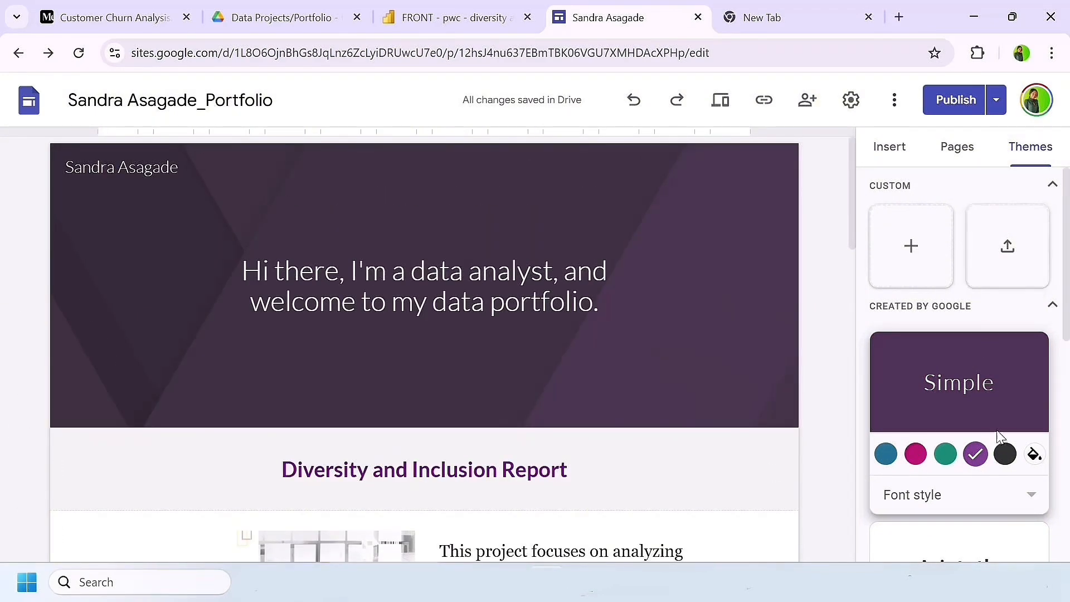
{"action": "left_click", "coordinate": [1004, 453]}
{"action": "left_click", "coordinate": [974, 455]}
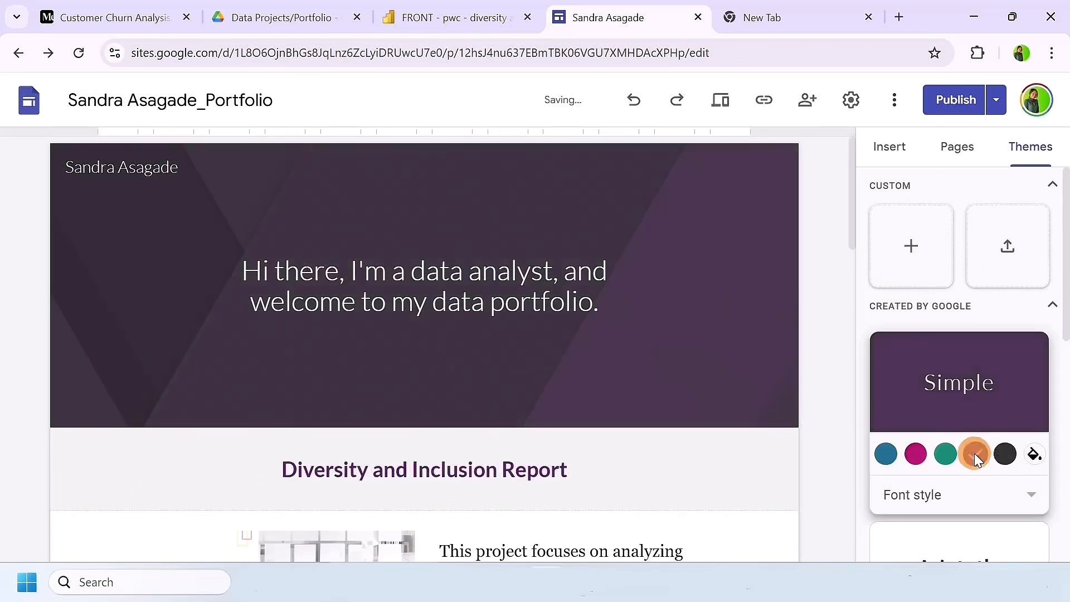
Step: Add a new page named About Me to the site
{"action": "left_click", "coordinate": [956, 146]}
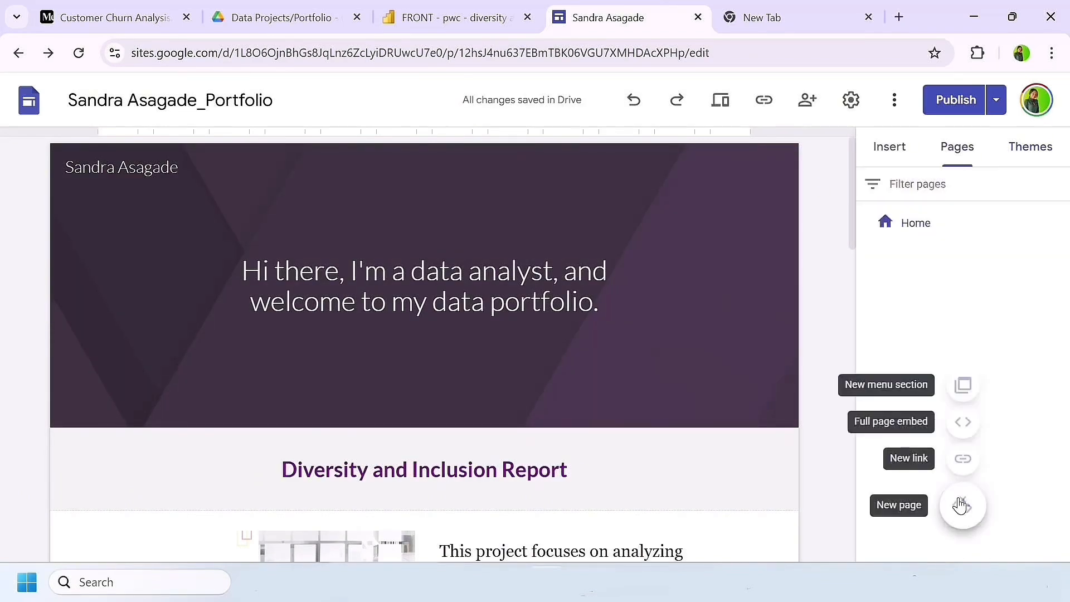
{"action": "left_click", "coordinate": [962, 504]}
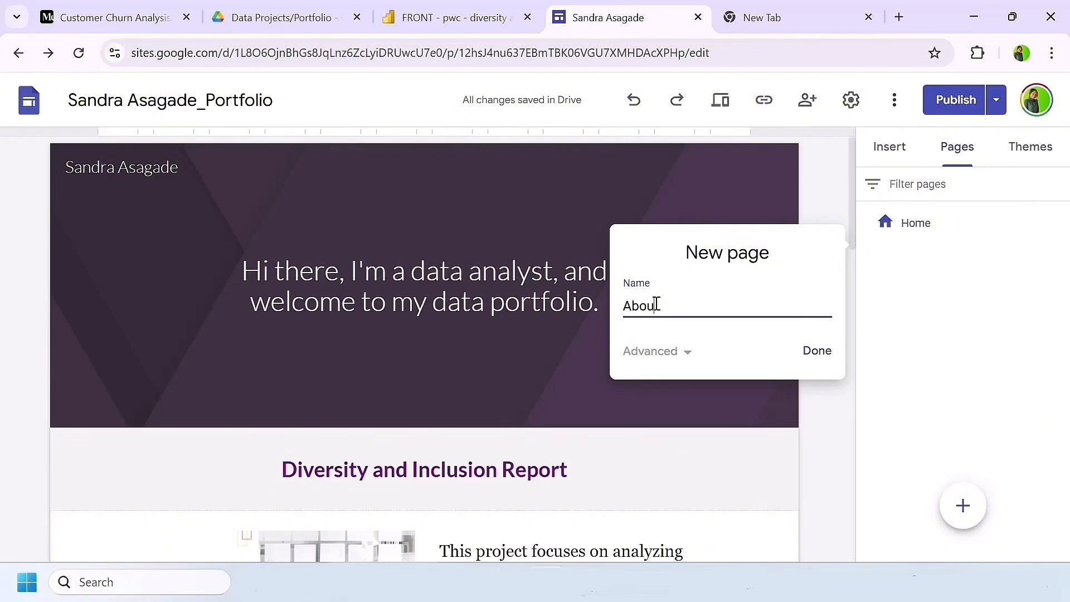
{"action": "left_click", "coordinate": [810, 359]}
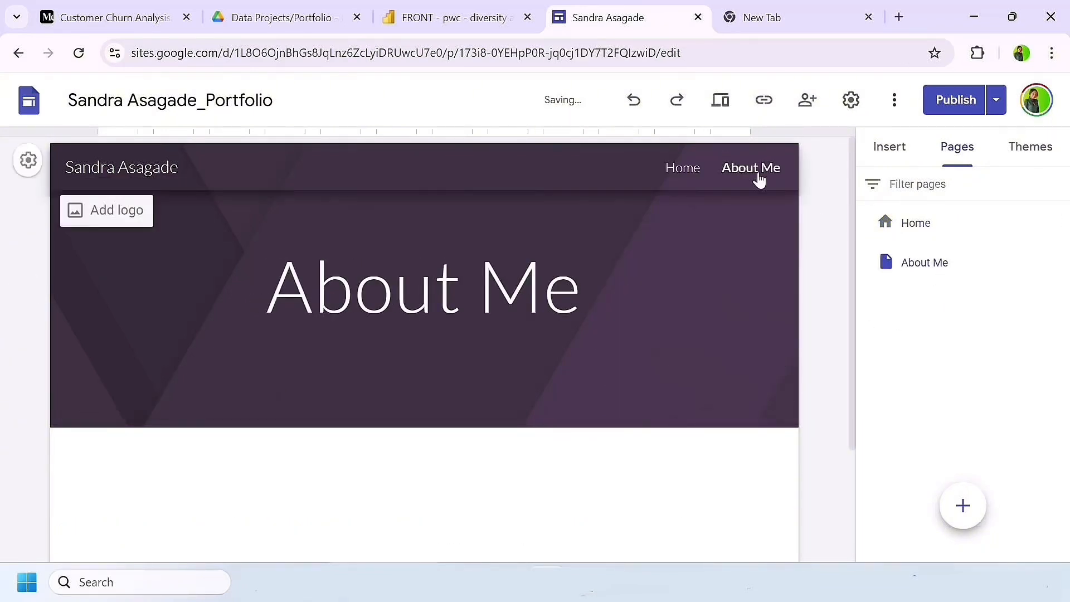
Step: Apply the Heading text style to the banner title of the About Me page
{"action": "left_click", "coordinate": [312, 279]}
{"action": "left_click", "coordinate": [273, 217]}
{"action": "left_click", "coordinate": [284, 344]}
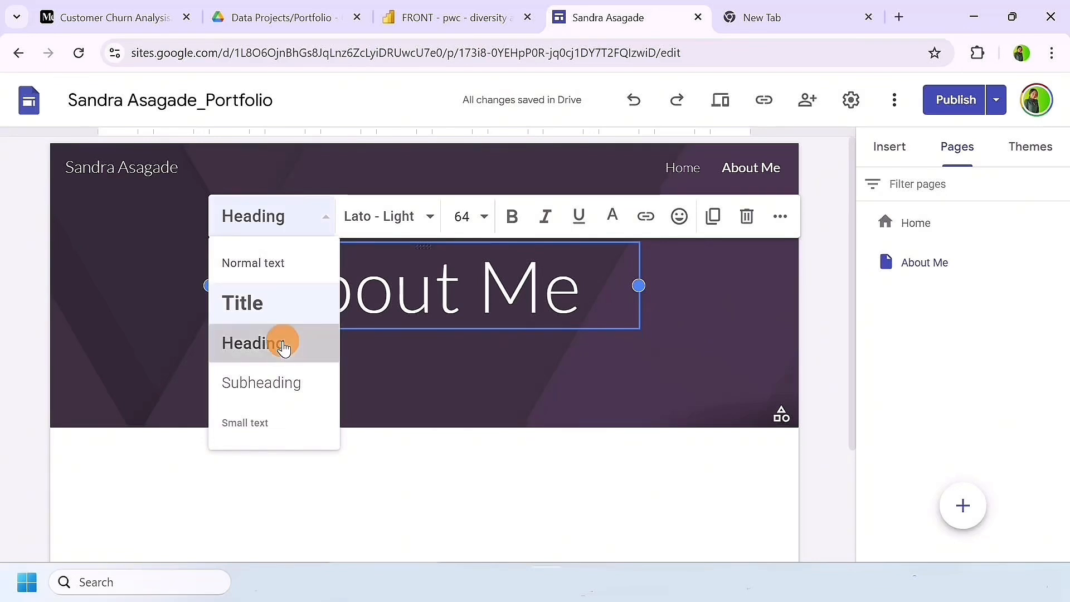
Step: Replace the banner text with "Here you can write about yourself, challenges, and achievements...be creative" and test the Home and About Me navigation links
{"action": "key", "text": "BackSpace"}
{"action": "key", "text": "BackSpace"}
{"action": "key", "text": "BackSpace"}
{"action": "key", "text": "BackSpace"}
{"action": "key", "text": "BackSpace"}
{"action": "key", "text": "BackSpace"}
{"action": "key", "text": "BackSpace"}
{"action": "key", "text": "BackSpace"}
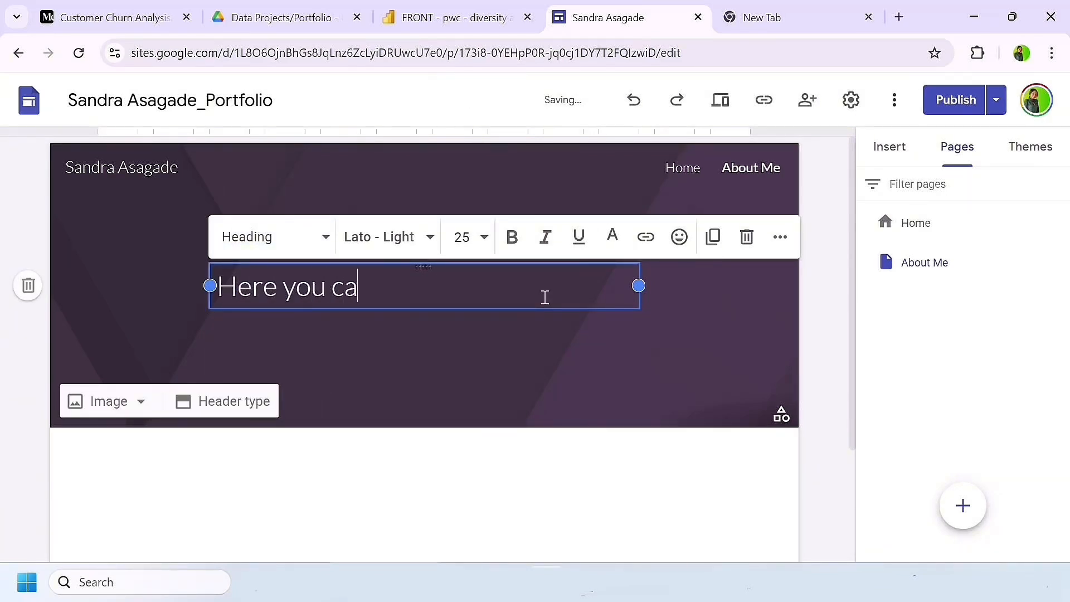
{"action": "type", "text": "Here you can write about yourself"}
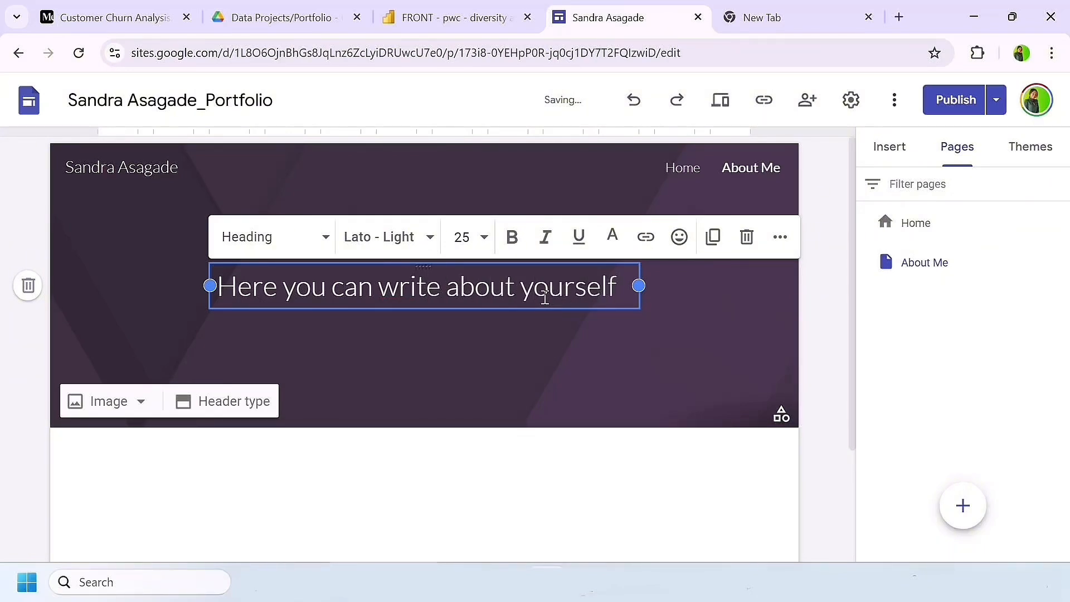
{"action": "type", "text": ", challeng"}
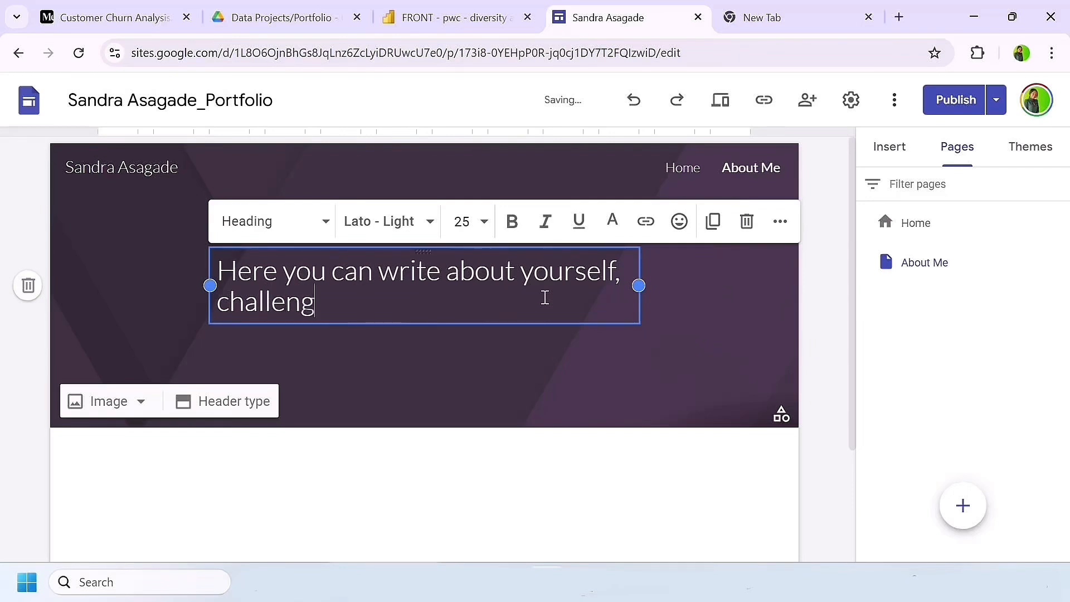
{"action": "type", "text": "es, and a"}
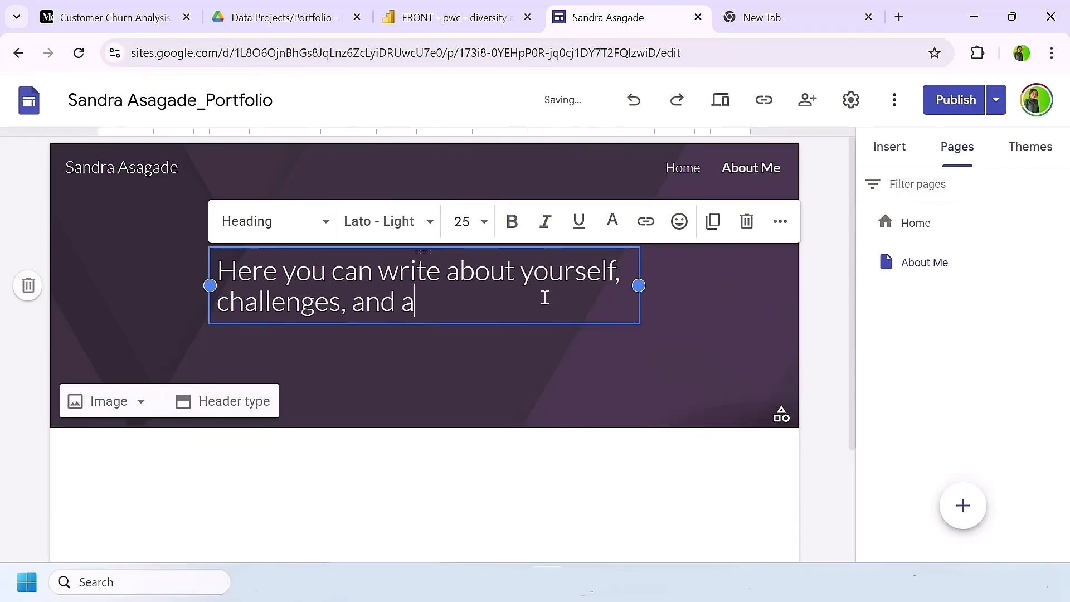
{"action": "type", "text": "chievements"}
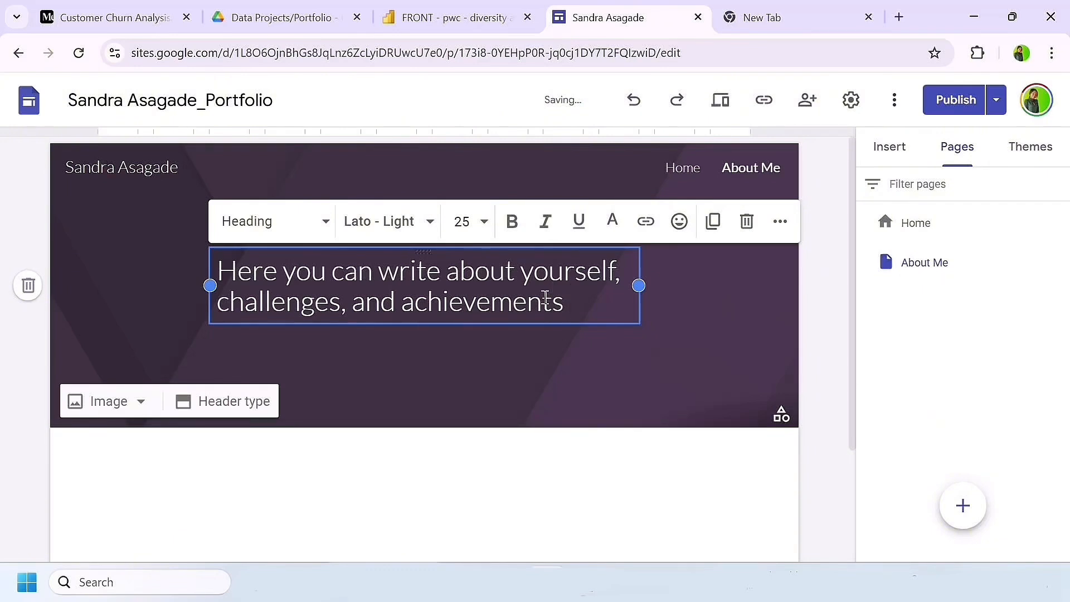
{"action": "key", "text": "BackSpace"}
{"action": "key", "text": "BackSpace"}
{"action": "left_click", "coordinate": [683, 168]}
{"action": "left_click", "coordinate": [756, 172]}
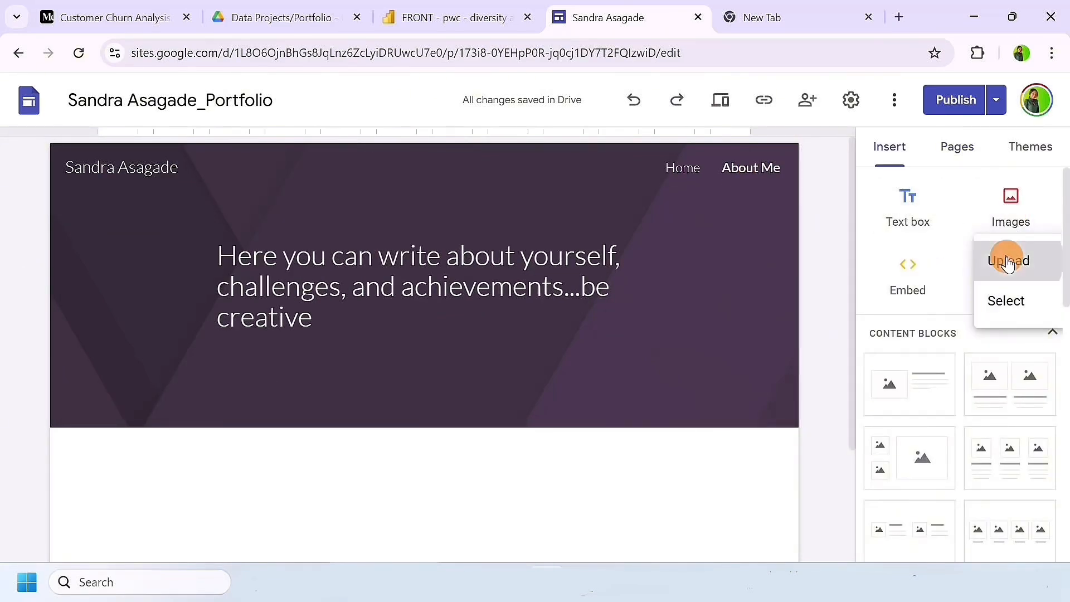
Step: Upload the group photo into the About Me banner beside the text and enlarge it
{"action": "double_click", "coordinate": [216, 161]}
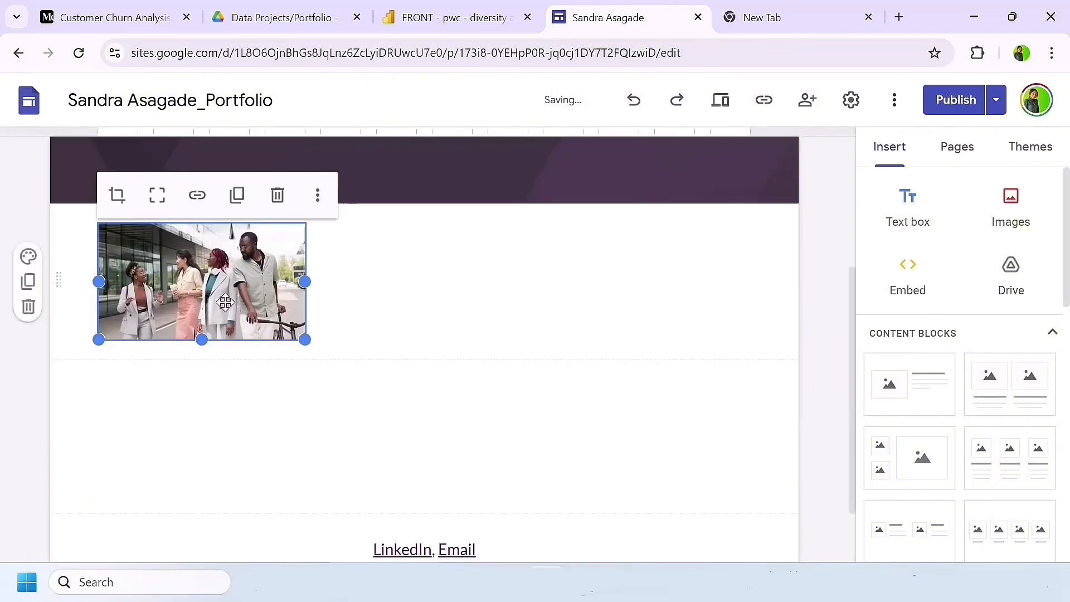
{"action": "scroll", "coordinate": [560, 323], "scroll_direction": "up", "scroll_amount": 2}
{"action": "left_click", "coordinate": [560, 323]}
{"action": "left_click_drag", "start_coordinate": [560, 323], "coordinate": [646, 200]}
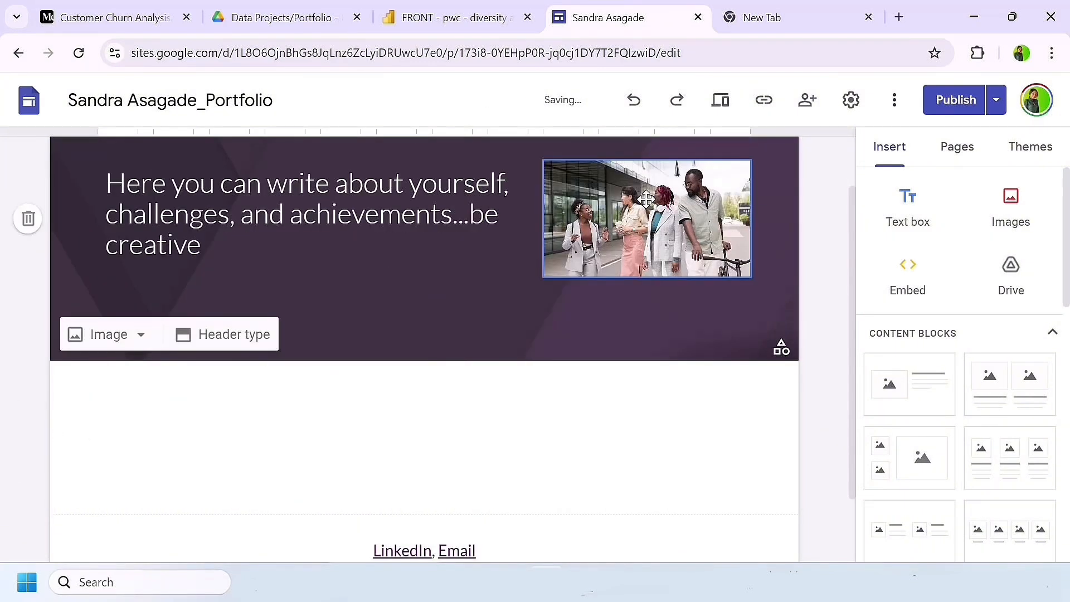
{"action": "left_click", "coordinate": [650, 288]}
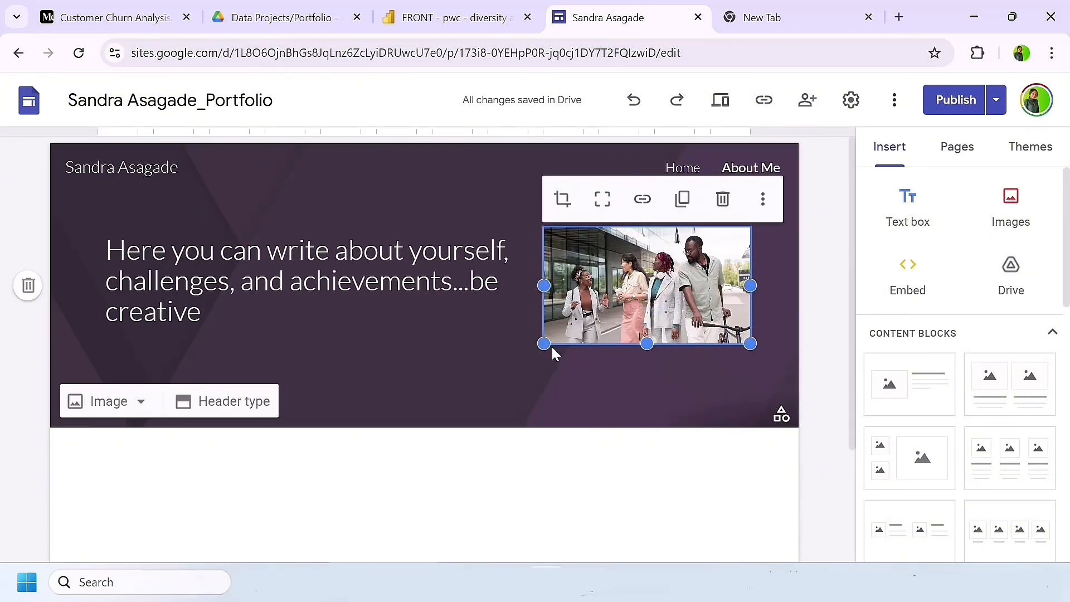
{"action": "left_click_drag", "start_coordinate": [545, 342], "coordinate": [497, 384]}
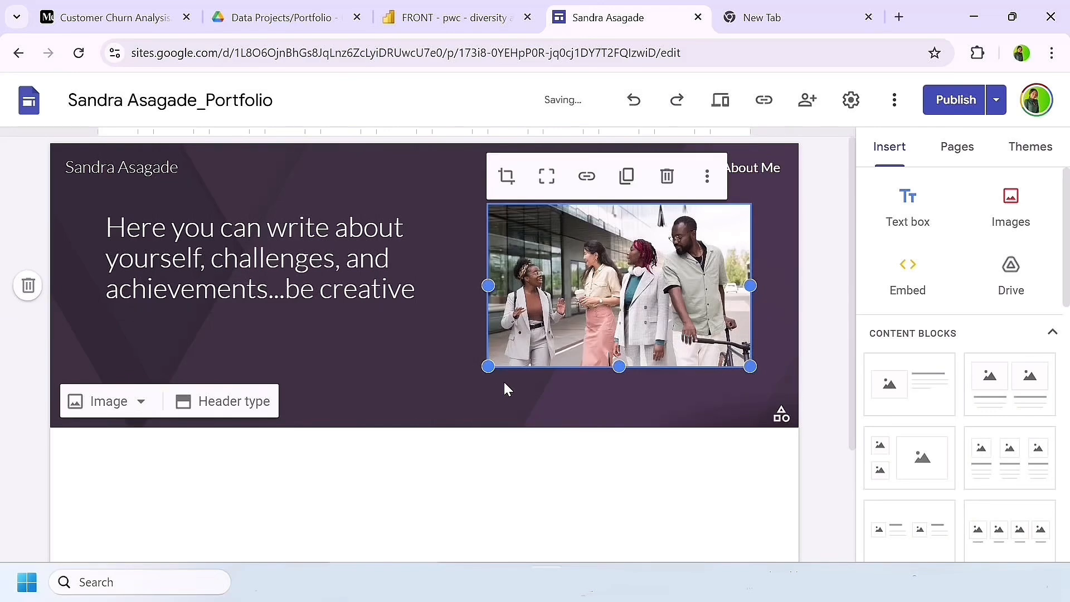
Step: Return to the Home page and review the project sections, the embedded Power BI report and the footer links
{"action": "left_click", "coordinate": [682, 178]}
{"action": "left_click", "coordinate": [678, 170]}
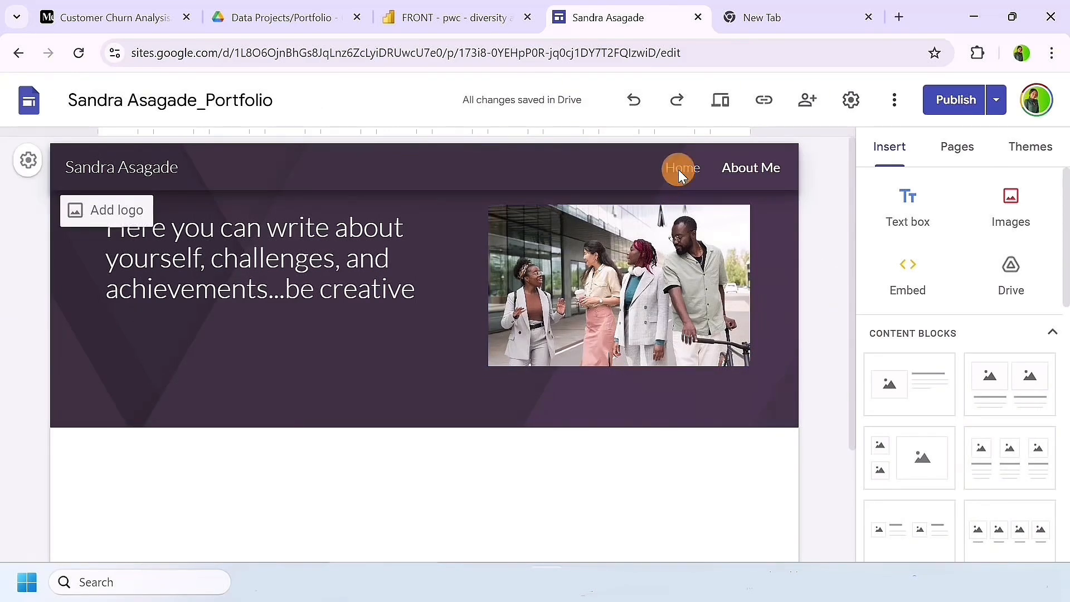
{"action": "scroll", "coordinate": [621, 374], "scroll_direction": "down", "scroll_amount": 7}
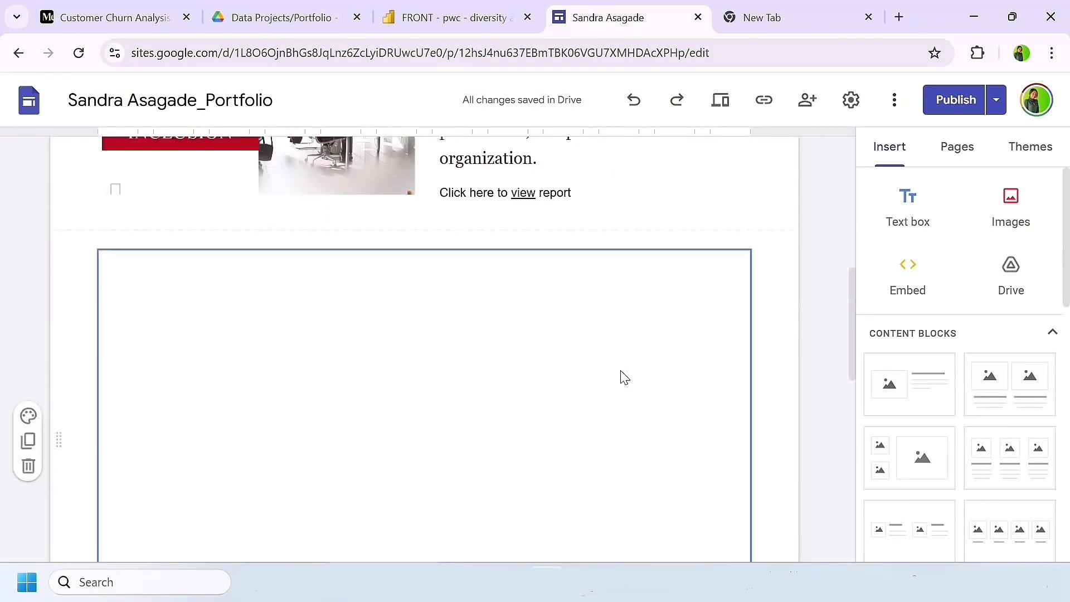
{"action": "scroll", "coordinate": [624, 377], "scroll_direction": "up", "scroll_amount": 4}
{"action": "scroll", "coordinate": [737, 327], "scroll_direction": "down", "scroll_amount": 5}
{"action": "scroll", "coordinate": [736, 328], "scroll_direction": "up", "scroll_amount": 3}
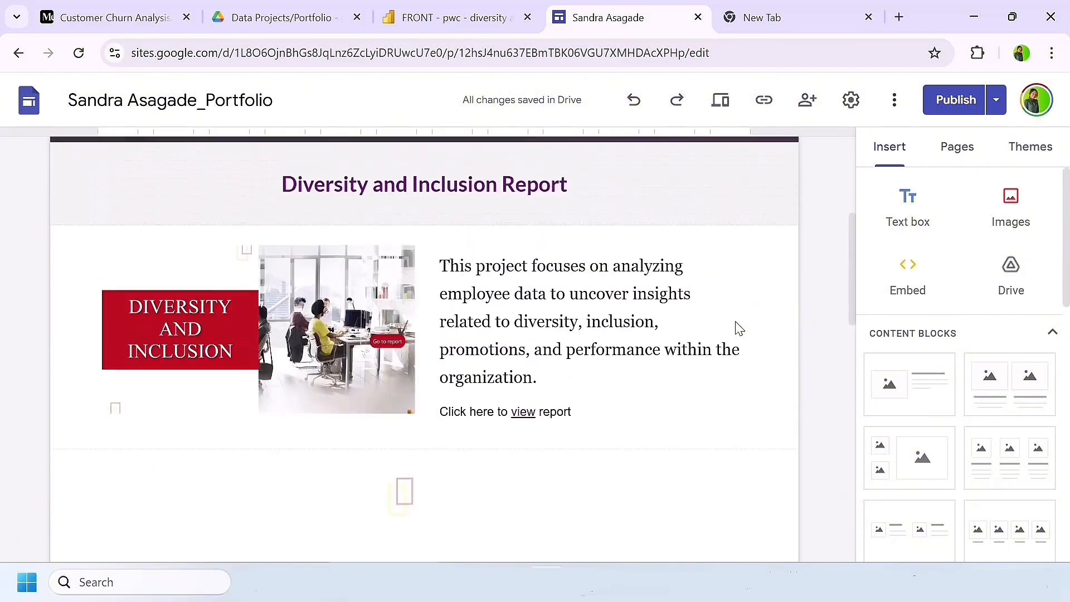
{"action": "scroll", "coordinate": [736, 323], "scroll_direction": "down", "scroll_amount": 7}
{"action": "scroll", "coordinate": [735, 323], "scroll_direction": "down", "scroll_amount": 9}
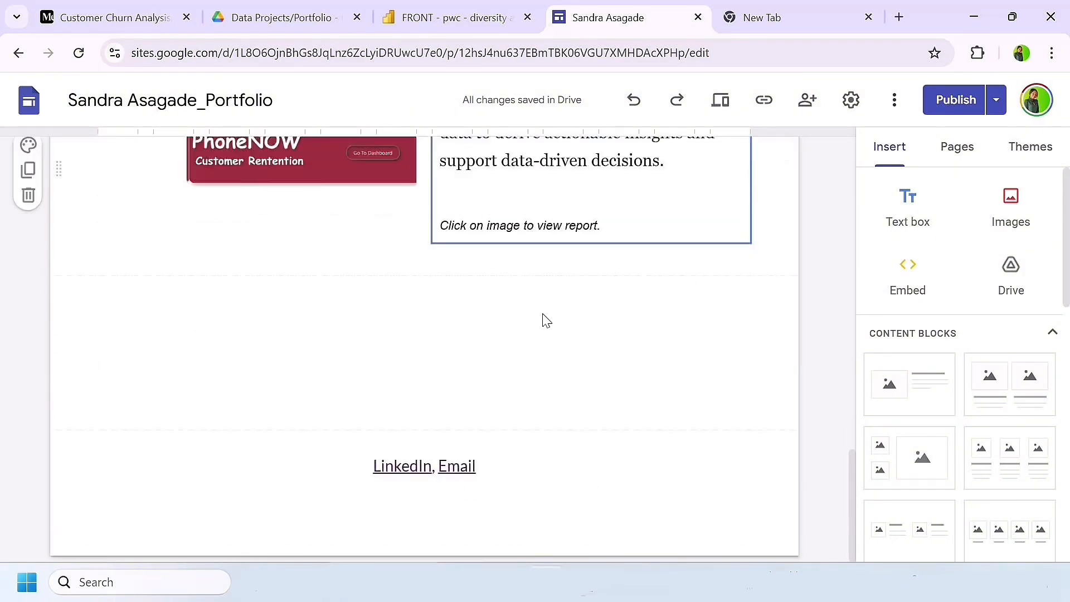
{"action": "scroll", "coordinate": [545, 318], "scroll_direction": "up", "scroll_amount": 3}
{"action": "left_click", "coordinate": [370, 337]}
{"action": "scroll", "coordinate": [406, 332], "scroll_direction": "up", "scroll_amount": 7}
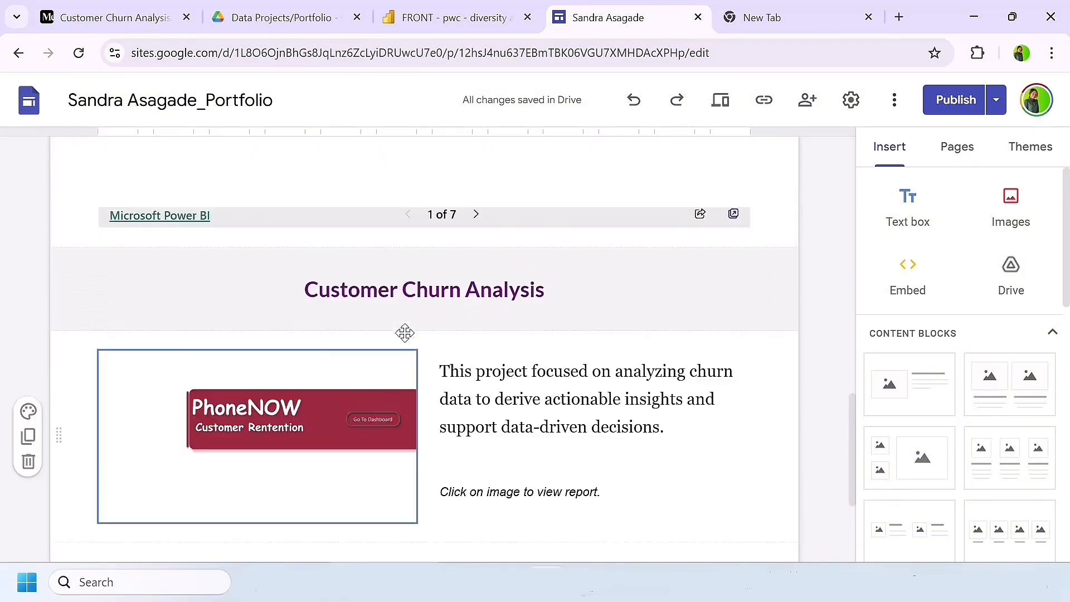
{"action": "scroll", "coordinate": [404, 333], "scroll_direction": "up", "scroll_amount": 8}
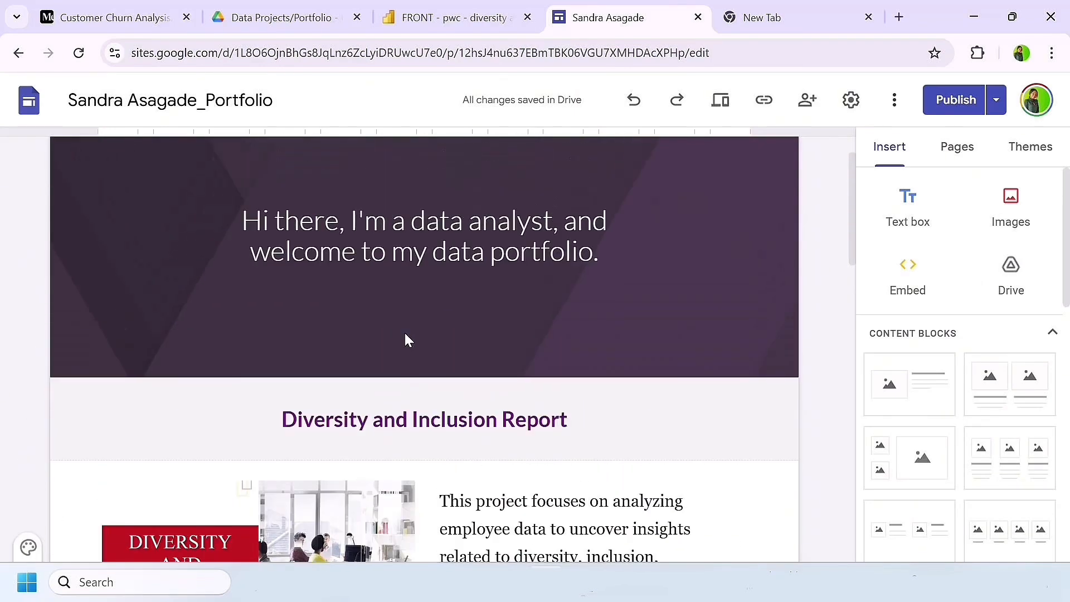
{"action": "left_click", "coordinate": [405, 335]}
{"action": "scroll", "coordinate": [406, 339], "scroll_direction": "down", "scroll_amount": 10}
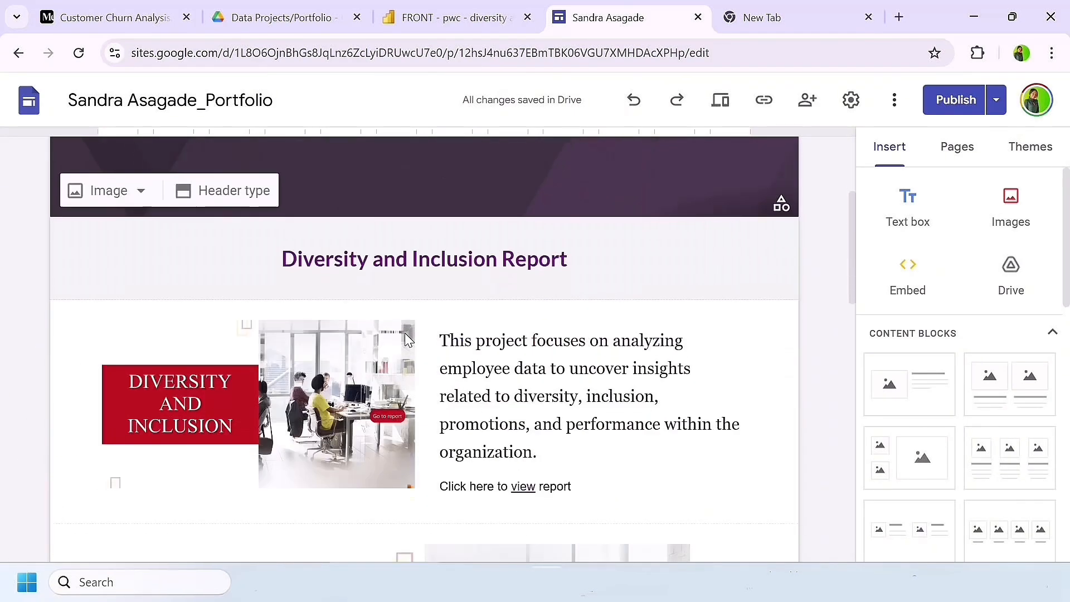
{"action": "scroll", "coordinate": [404, 333], "scroll_direction": "up", "scroll_amount": 3}
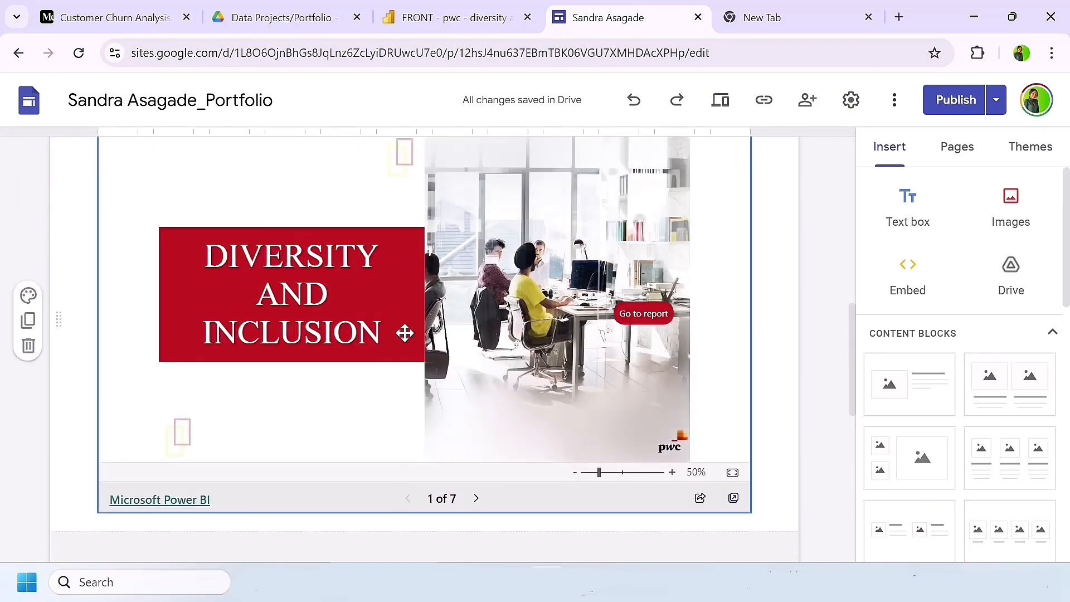
{"action": "scroll", "coordinate": [405, 333], "scroll_direction": "down", "scroll_amount": 10}
{"action": "scroll", "coordinate": [405, 333], "scroll_direction": "up", "scroll_amount": 15}
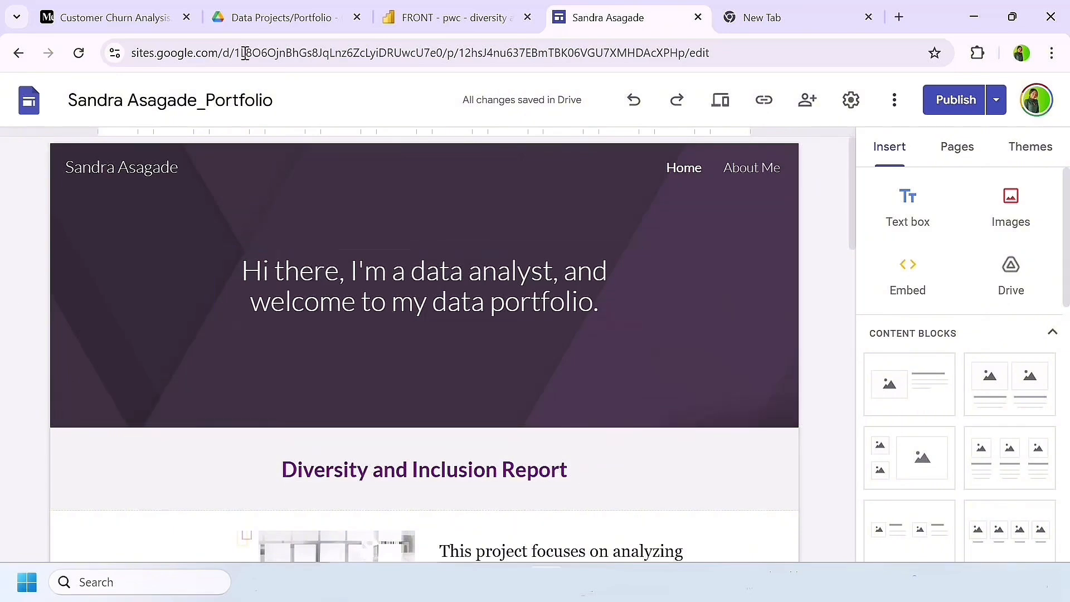
Step: Set the Portfolio hyperlink in the Word resume to the copied published site link and follow it to the live site
{"action": "left_click", "coordinate": [764, 101]}
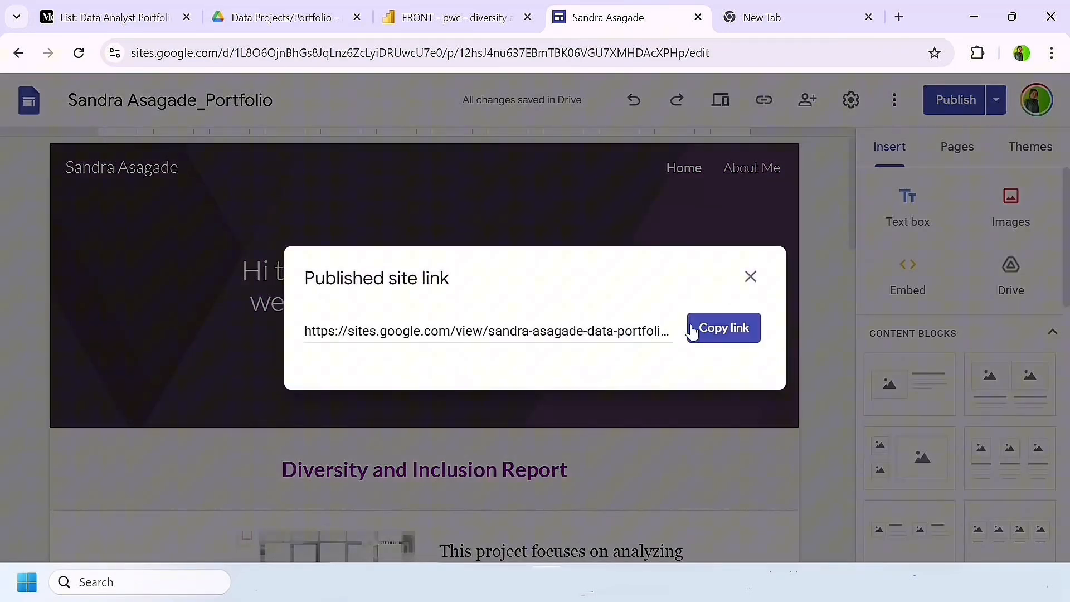
{"action": "left_click", "coordinate": [726, 333]}
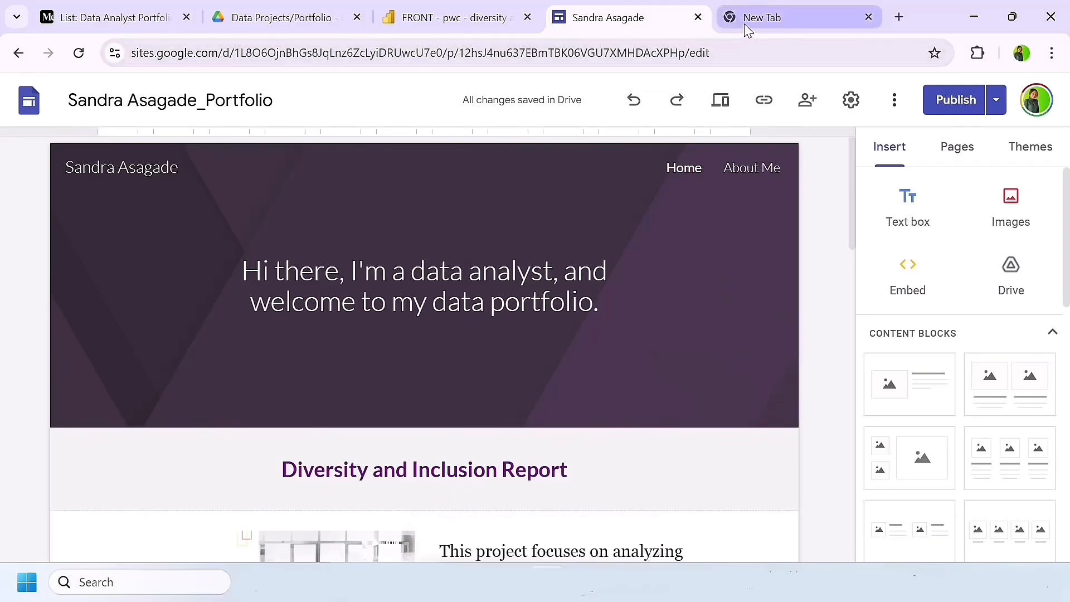
{"action": "left_click", "coordinate": [522, 262]}
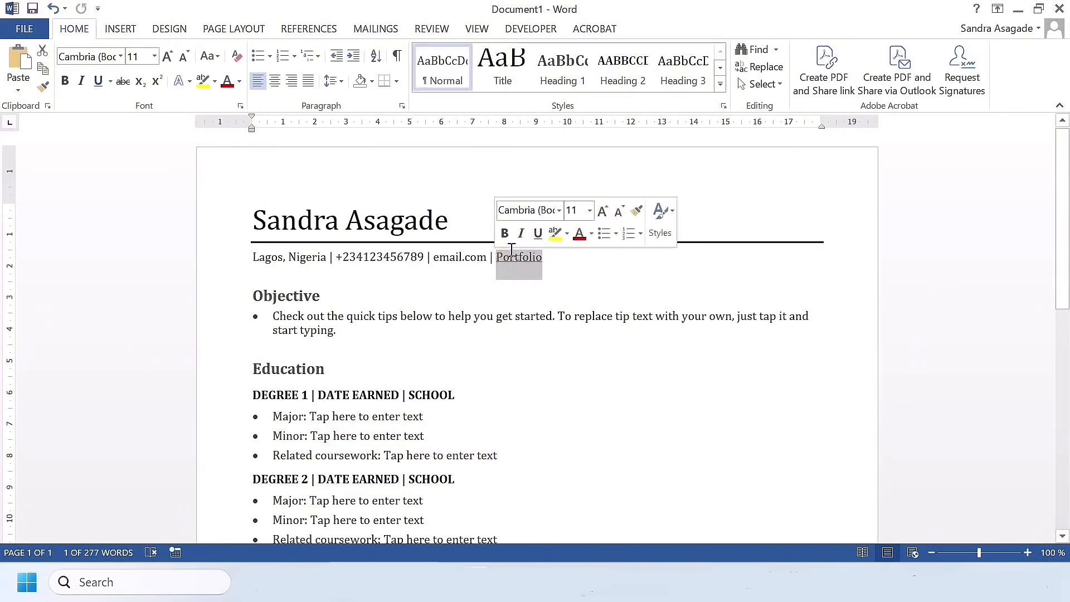
{"action": "right_click", "coordinate": [525, 262]}
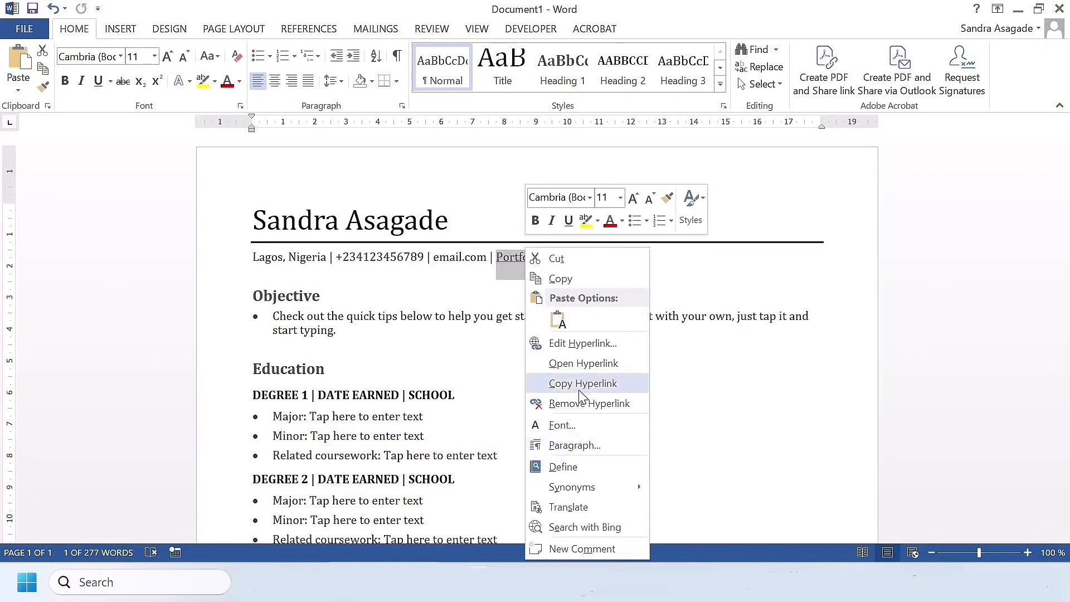
{"action": "left_click", "coordinate": [580, 344]}
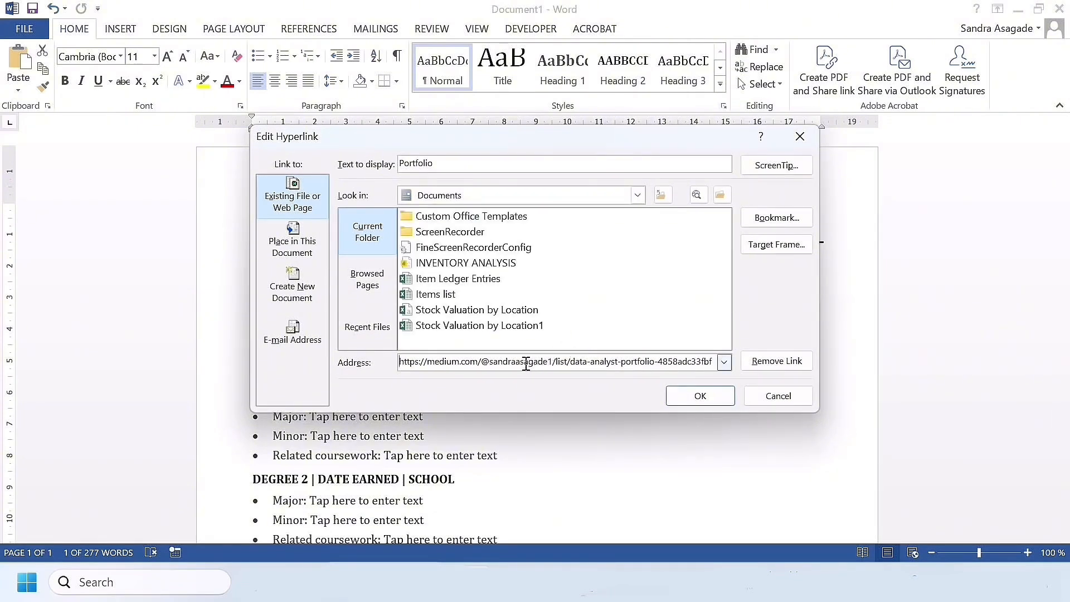
{"action": "left_click", "coordinate": [707, 398]}
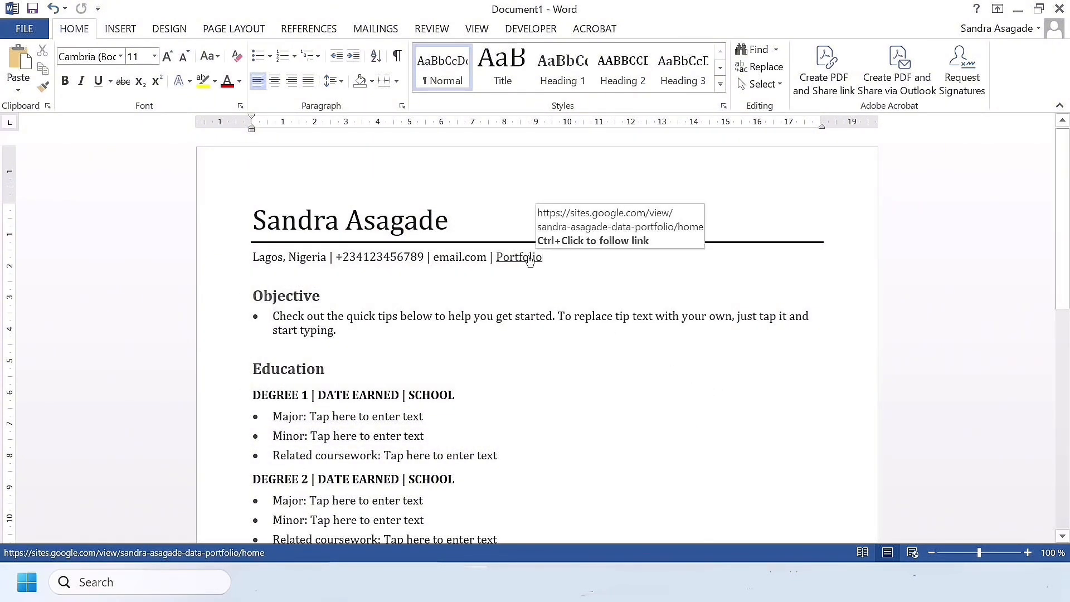
{"action": "left_click", "coordinate": [528, 257], "text": "ctrl"}
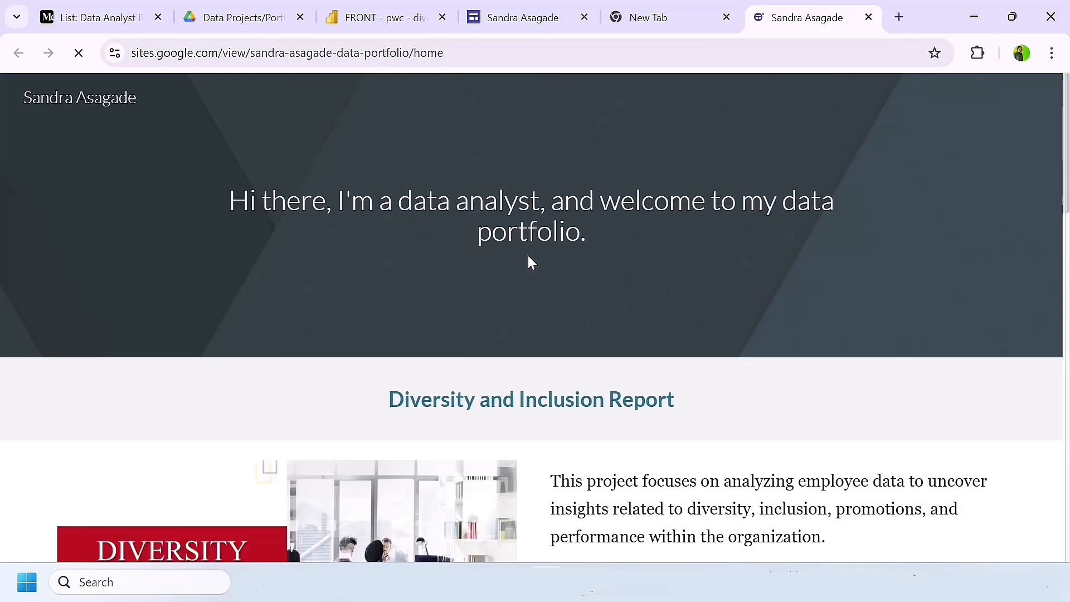
Step: Review the live portfolio site's Home page, from the welcome banner through the Diversity and Inclusion and Customer Churn projects to the footer links
{"action": "scroll", "coordinate": [529, 262], "scroll_direction": "down", "scroll_amount": 5}
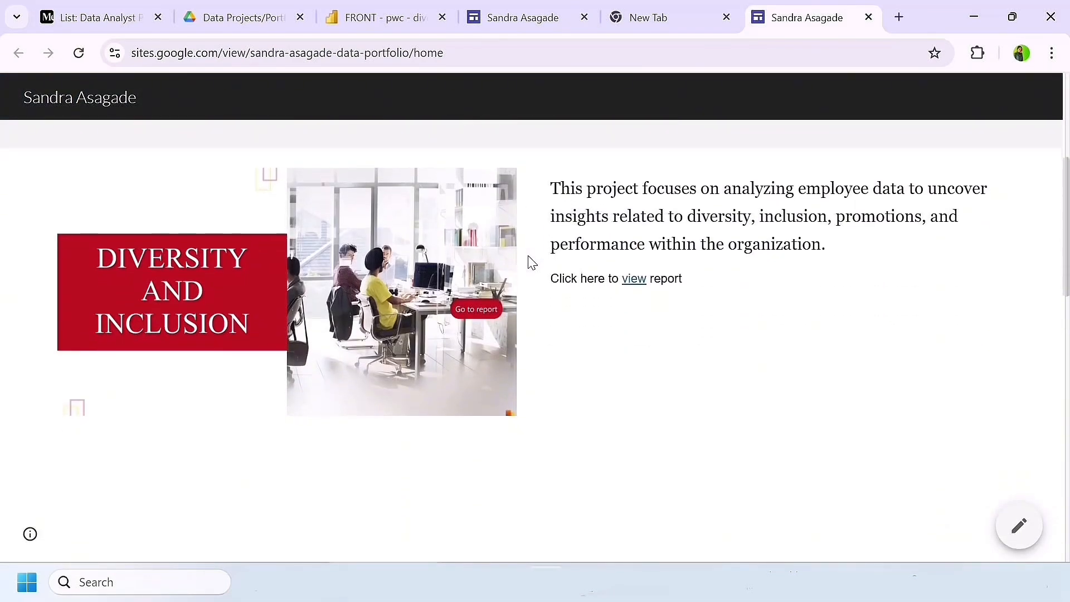
{"action": "scroll", "coordinate": [531, 262], "scroll_direction": "up", "scroll_amount": 5}
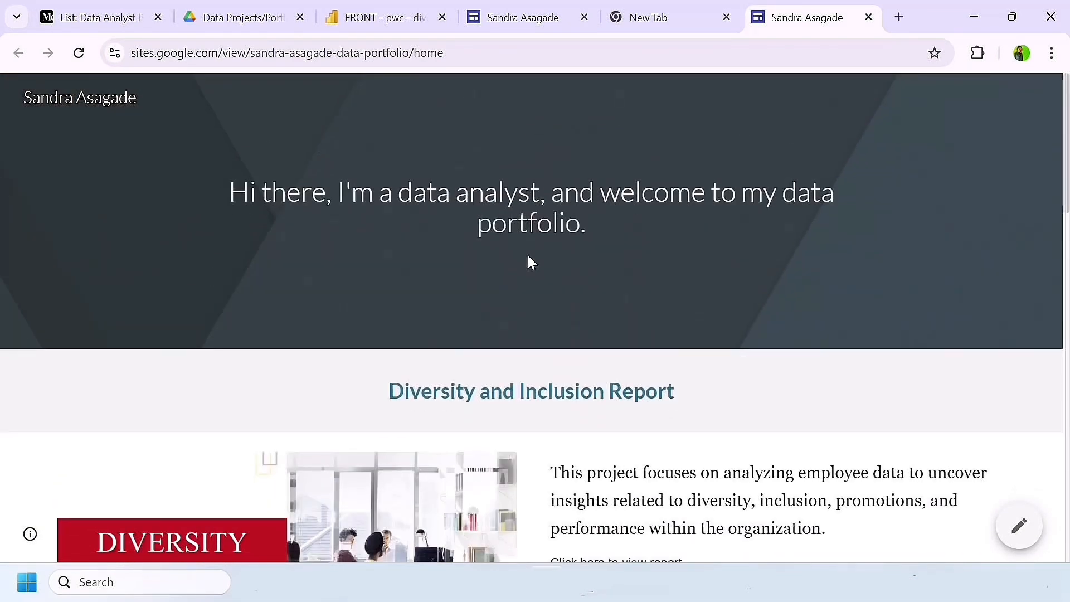
{"action": "scroll", "coordinate": [530, 262], "scroll_direction": "down", "scroll_amount": 10}
{"action": "scroll", "coordinate": [532, 262], "scroll_direction": "down", "scroll_amount": 5}
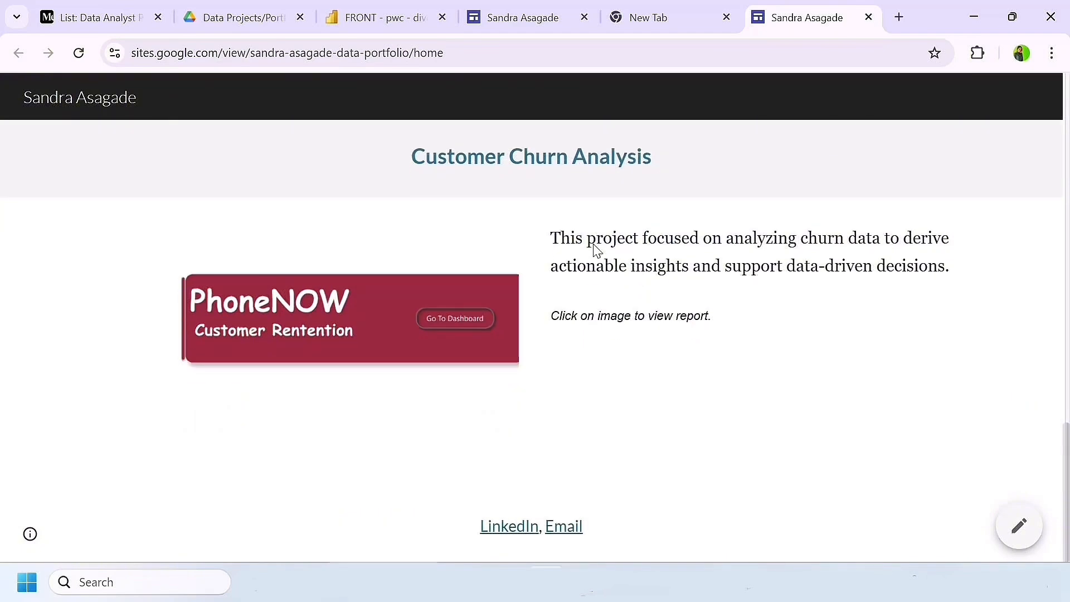
{"action": "scroll", "coordinate": [444, 307], "scroll_direction": "up", "scroll_amount": 15}
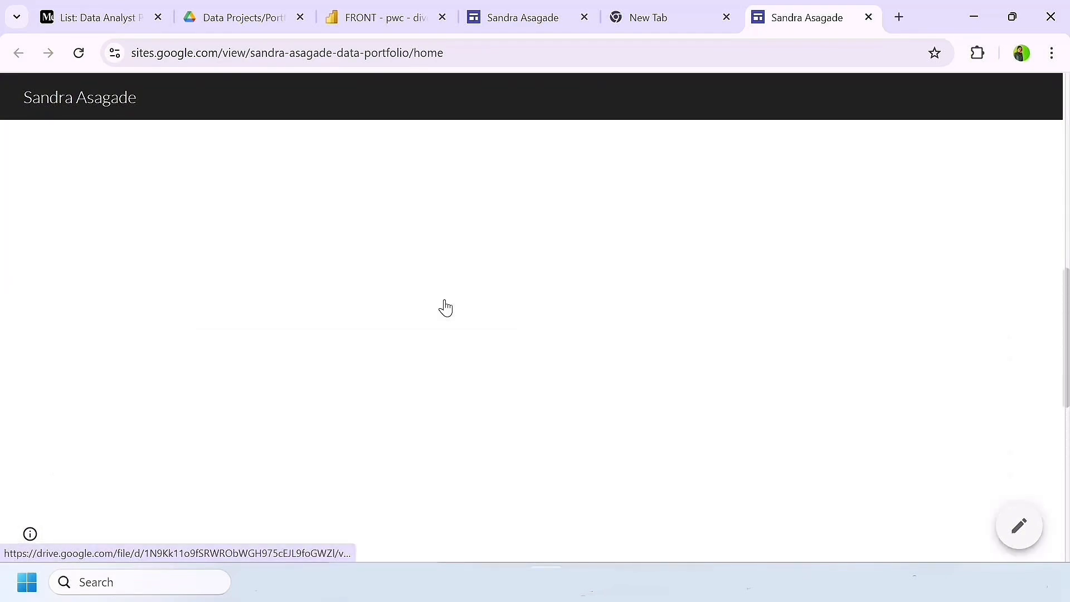
{"action": "scroll", "coordinate": [446, 307], "scroll_direction": "down", "scroll_amount": 5}
{"action": "scroll", "coordinate": [445, 307], "scroll_direction": "up", "scroll_amount": 1}
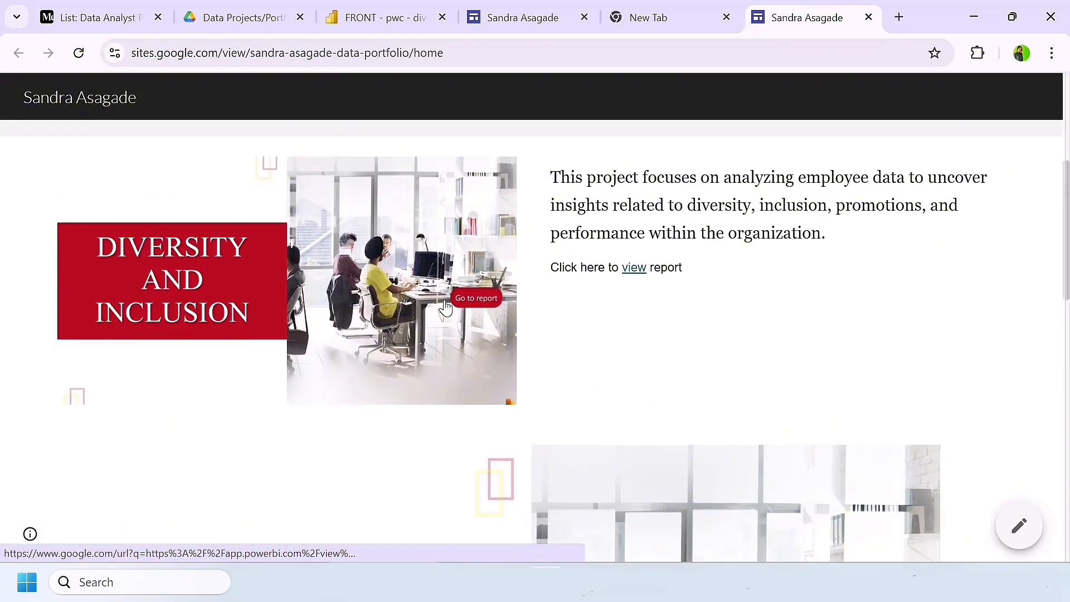
Step: Close the live portfolio site and review the Data Analyst Portfolio story list on Medium
{"action": "key", "text": "ctrl+w"}
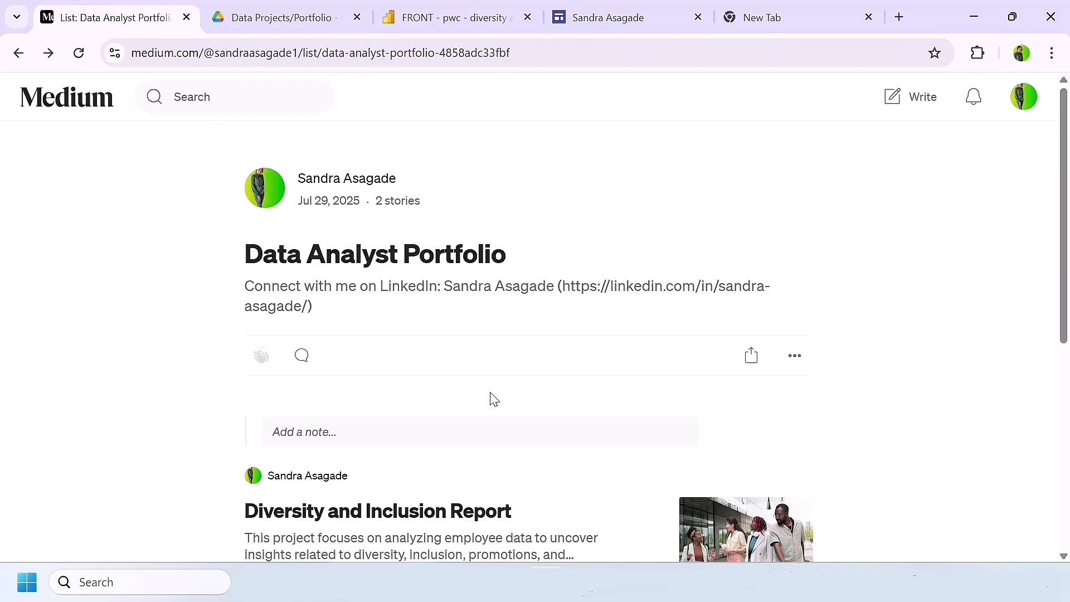
{"action": "scroll", "coordinate": [542, 409], "scroll_direction": "down", "scroll_amount": 7}
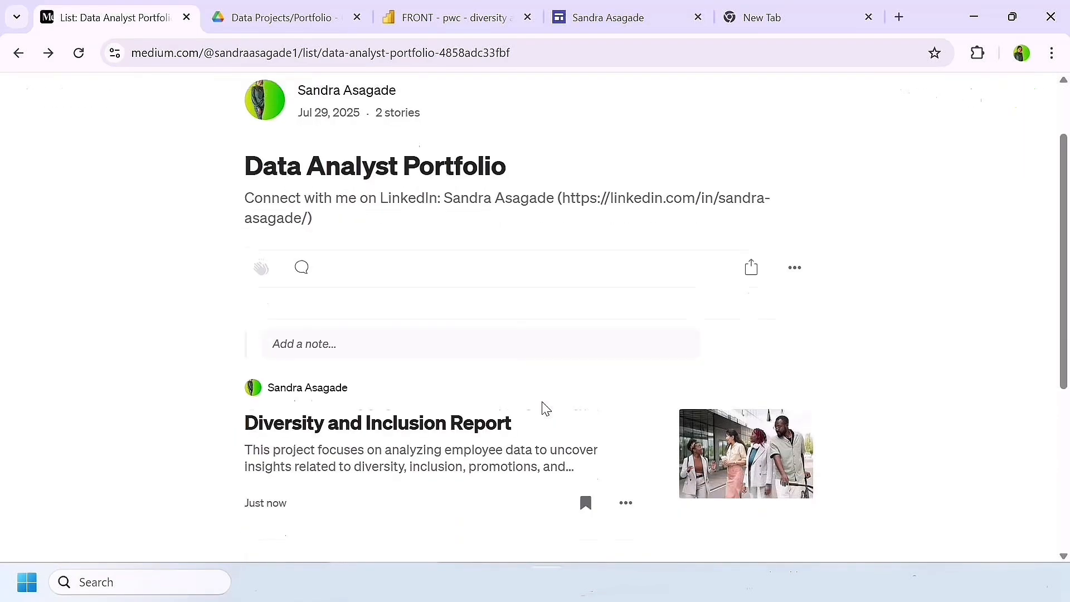
{"action": "scroll", "coordinate": [543, 410], "scroll_direction": "up", "scroll_amount": 7}
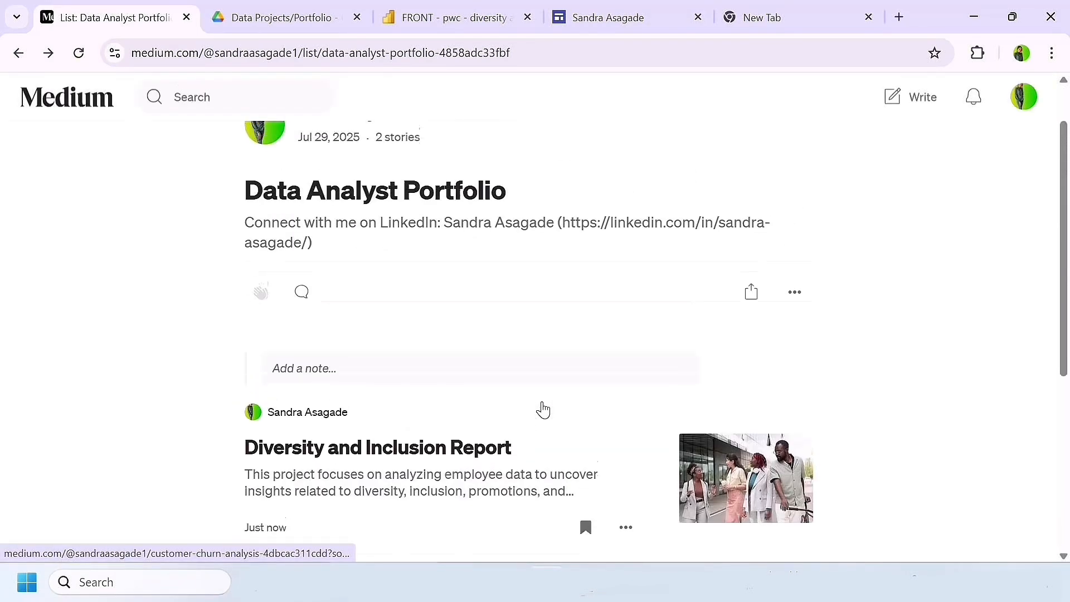